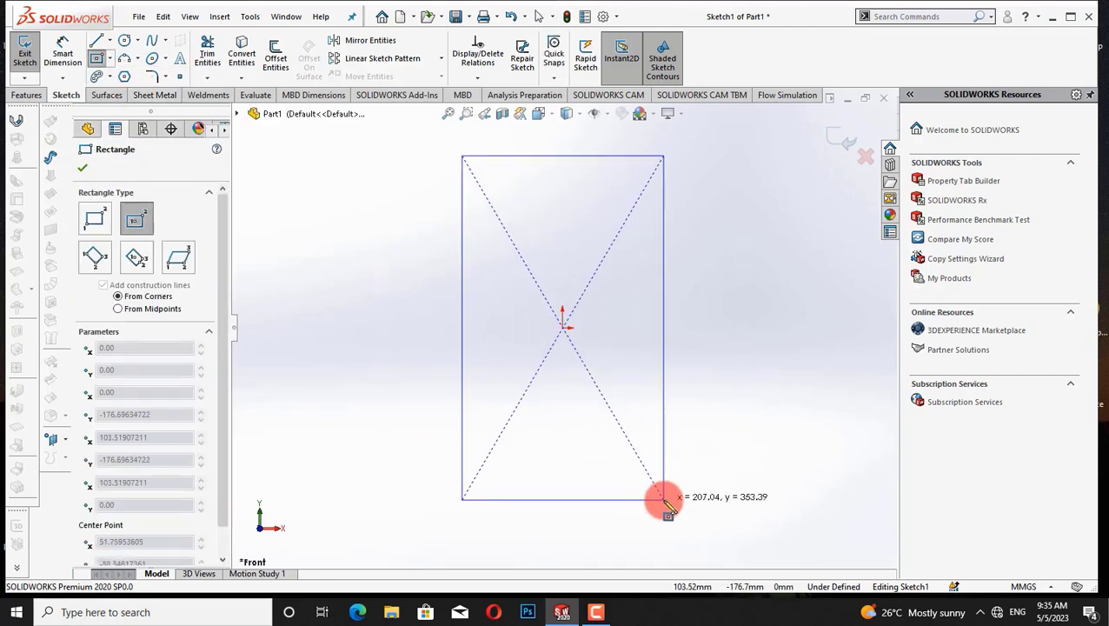
Finish the center rectangle on the origin, about 207 mm wide and 352 mm tall
click(664, 500)
right_click(759, 297)
click(780, 310)
Dimension the rectangle's vertical side and set its height to 250 mm
click(68, 52)
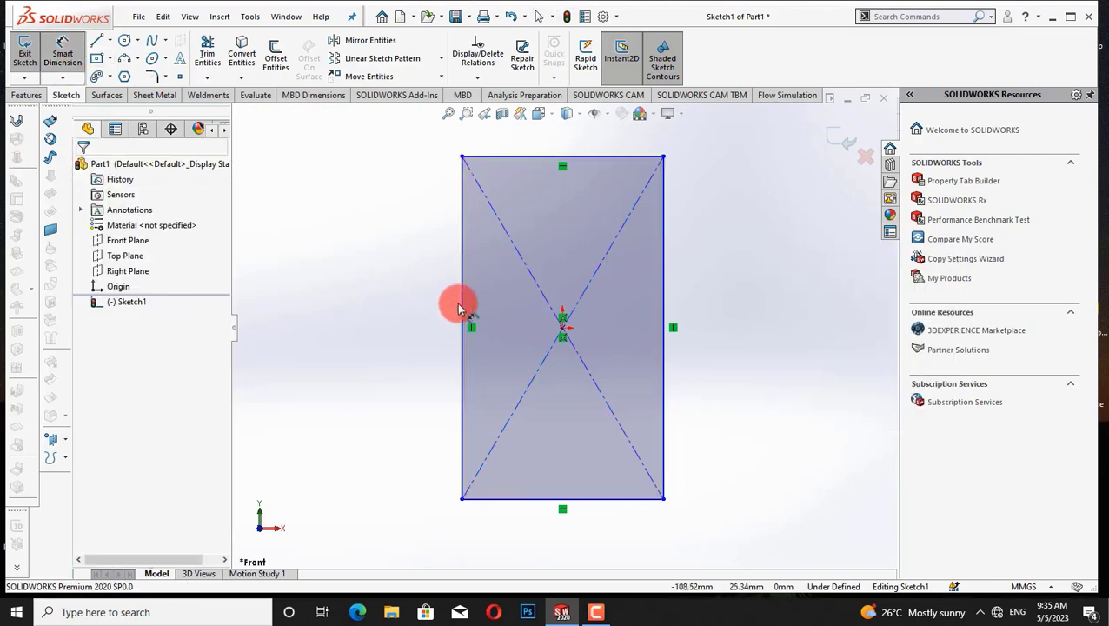
click(462, 309)
click(369, 312)
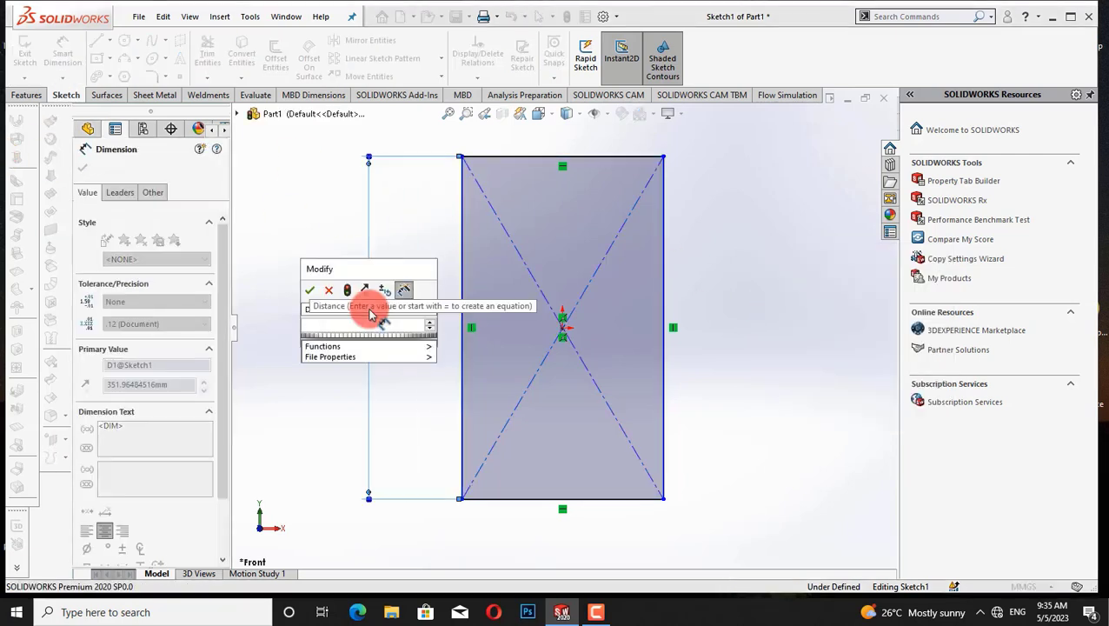
text(250)
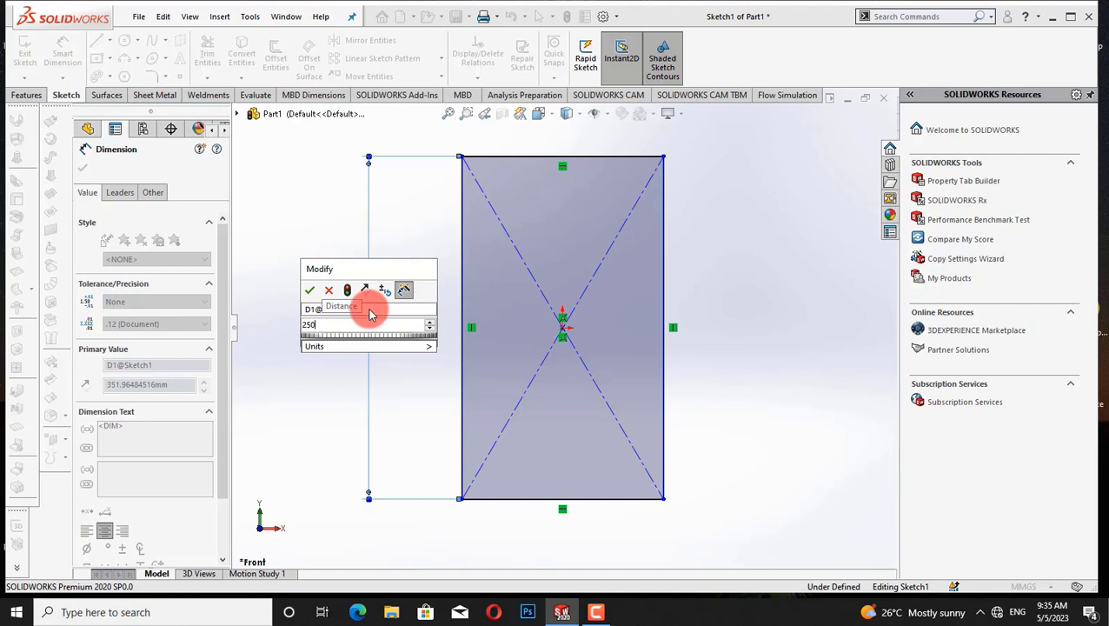
key(Return)
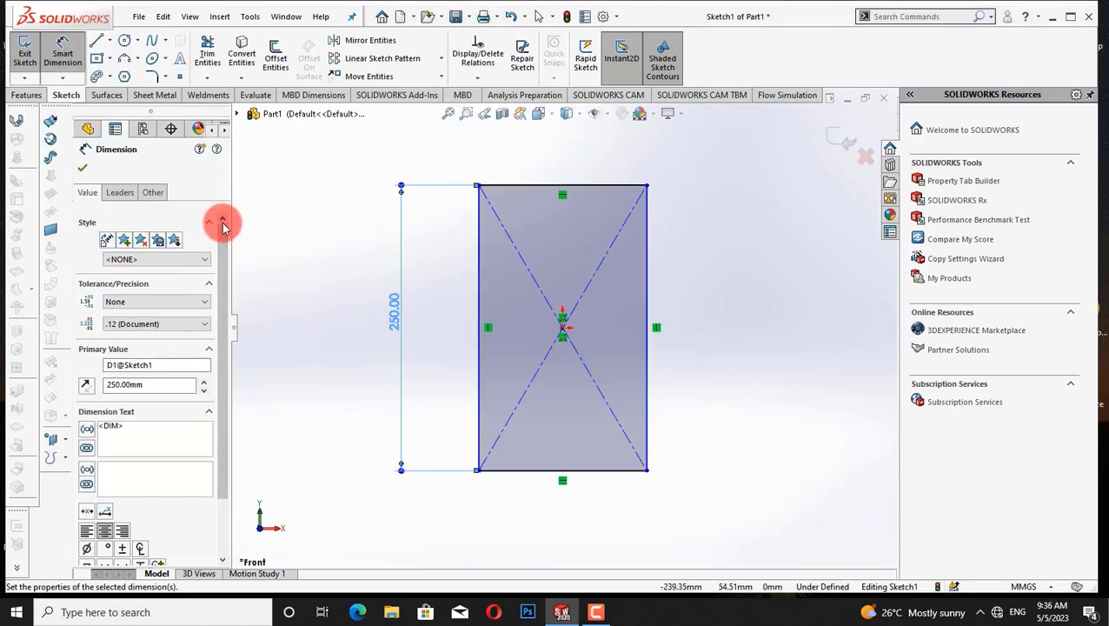
click(83, 168)
click(97, 41)
click(563, 184)
click(562, 327)
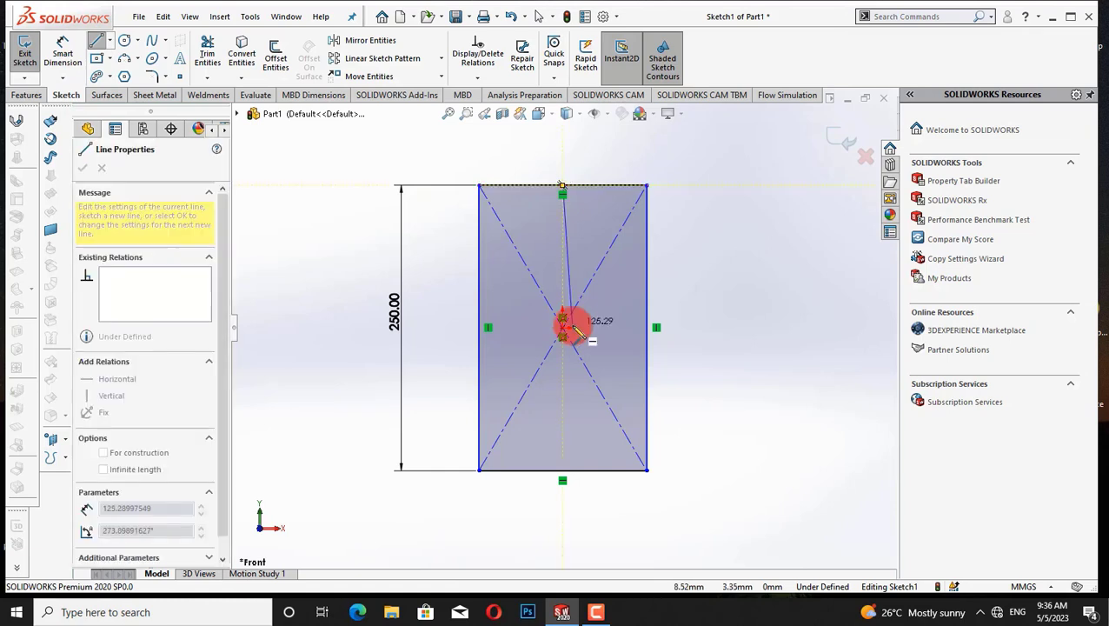
right_click(698, 271)
click(731, 276)
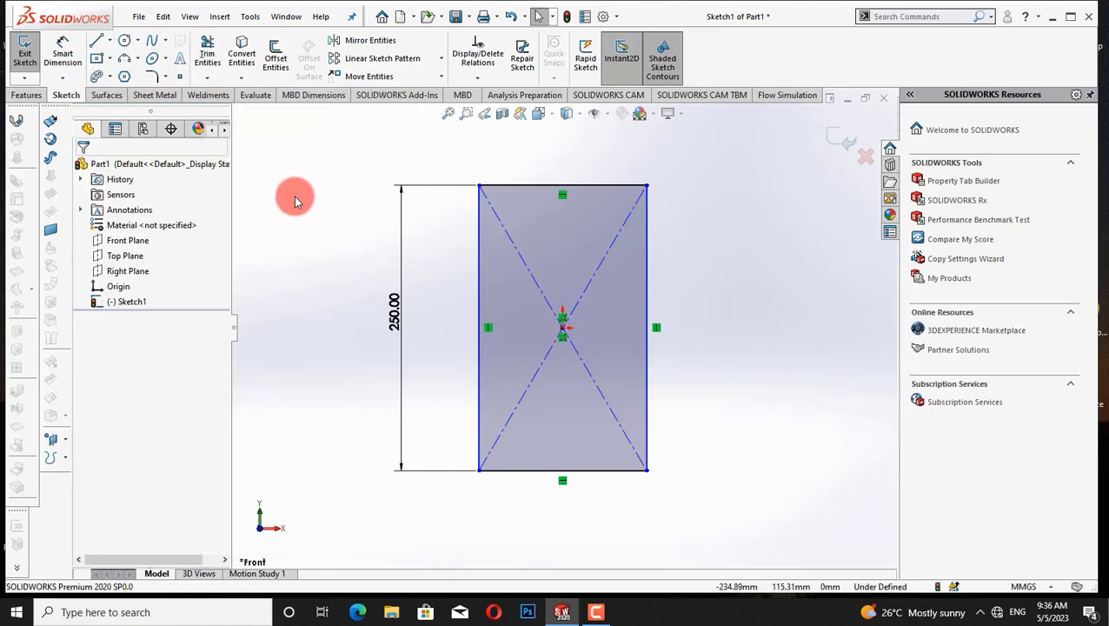
Draw a vertical line from the midpoint of the rectangle's top edge to the midpoint of its bottom edge
click(97, 41)
click(562, 185)
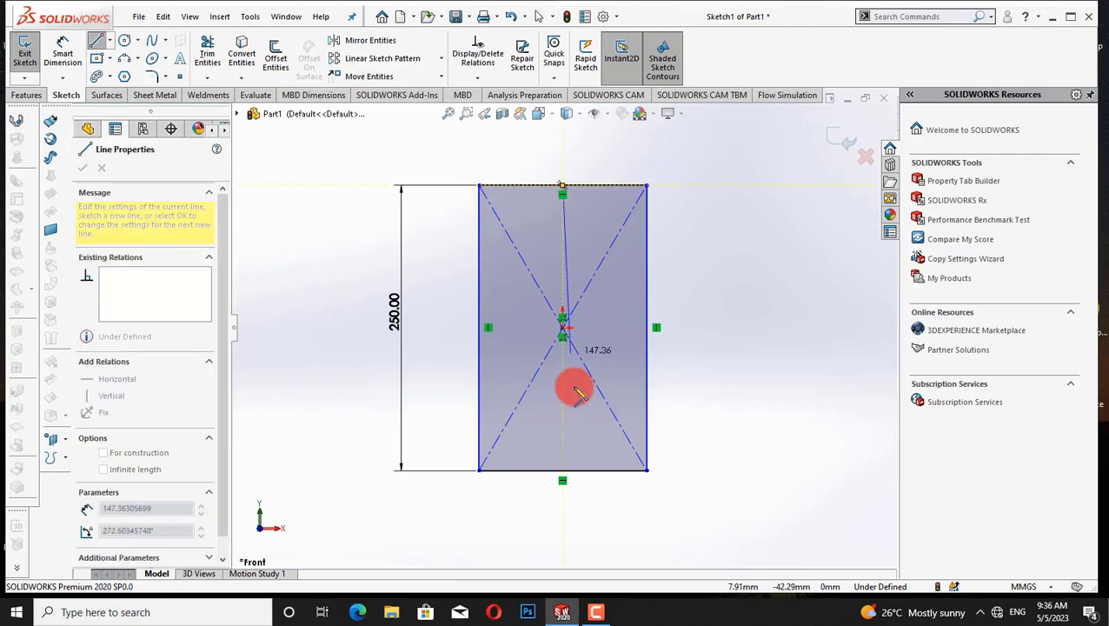
click(563, 470)
right_click(729, 246)
click(735, 256)
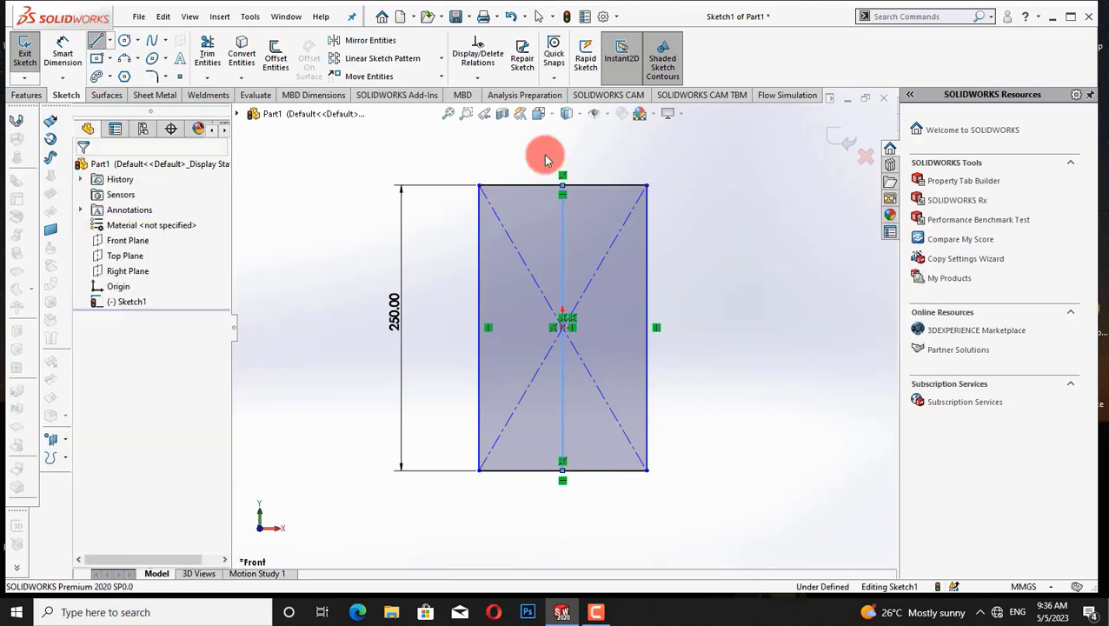
Trim away the half of the rectangle to the right of the vertical center line with Power trim
click(208, 47)
drag(577, 128, 680, 318)
drag(618, 500, 613, 509)
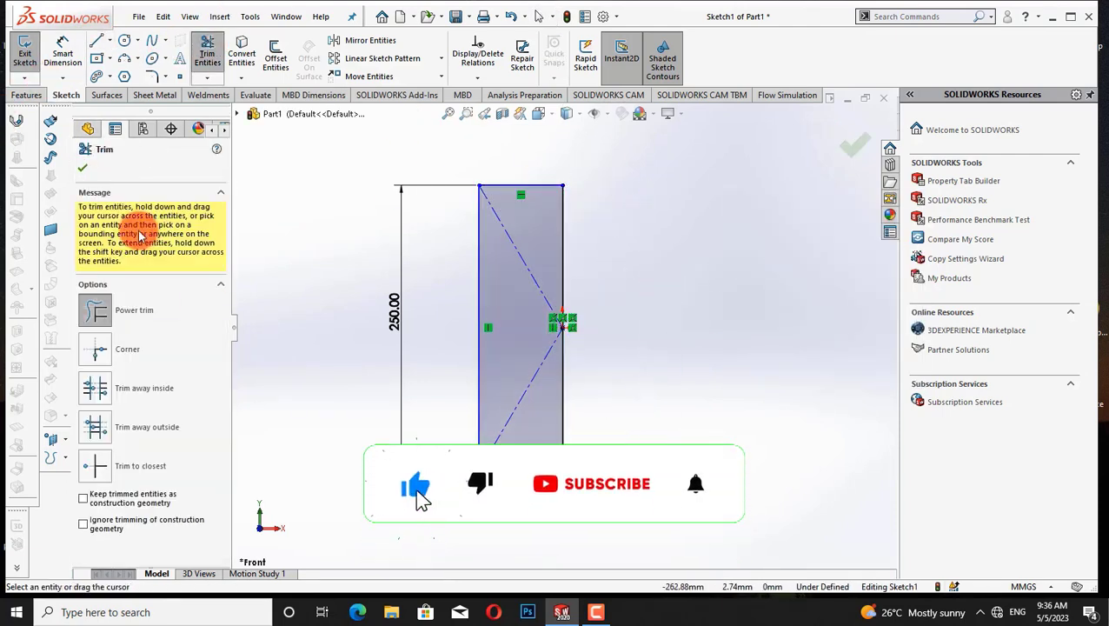
click(84, 169)
Dimension the bottom edge of the remaining half profile and set its width to 75 mm
click(62, 51)
click(525, 471)
click(524, 528)
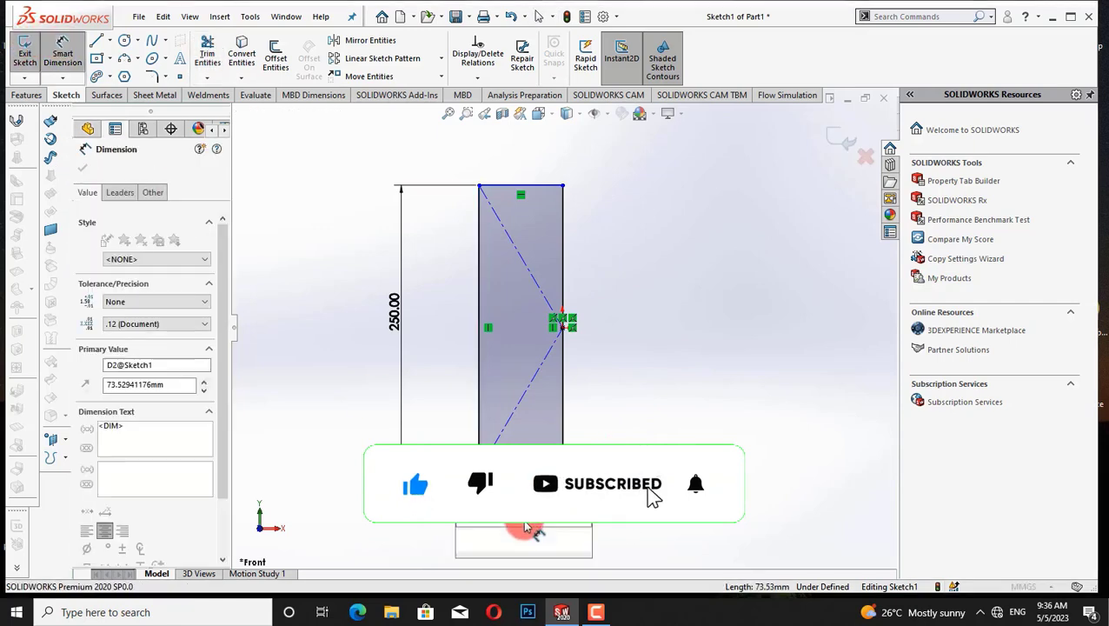
key(Return)
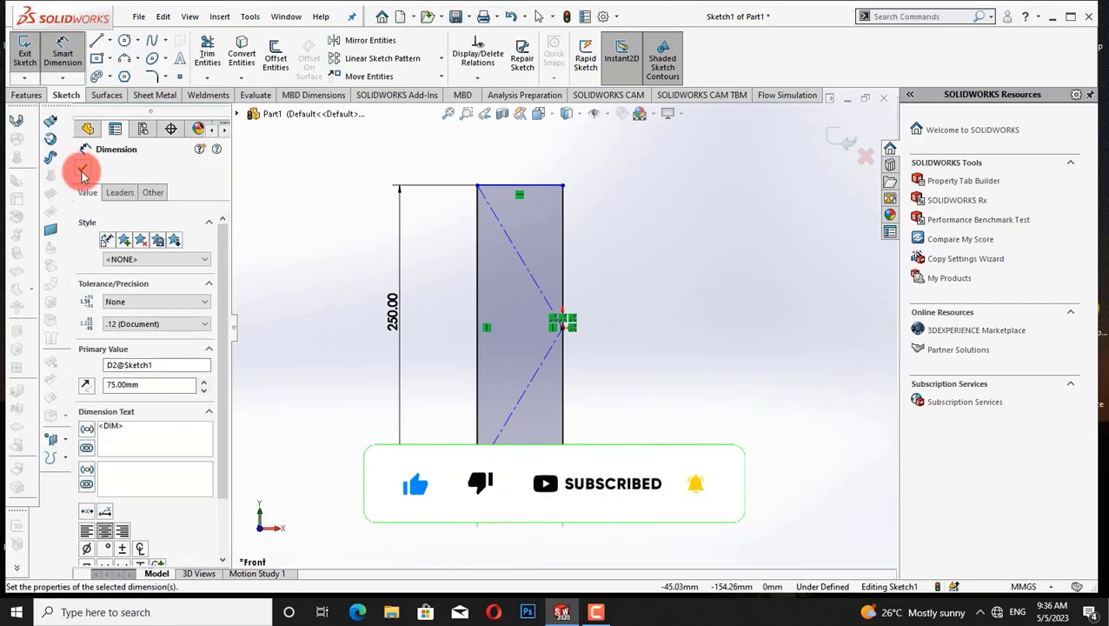
click(82, 167)
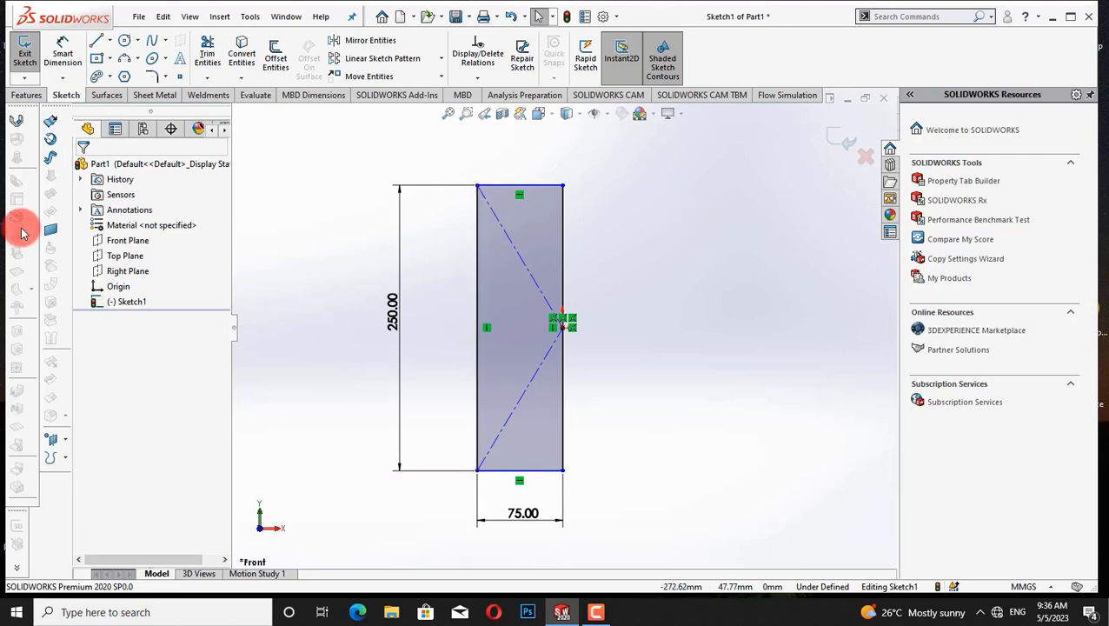
Sketch a corner rectangle about 66 mm wide and 10 mm tall on the profile's top edge, ending at the vertical center line
click(110, 58)
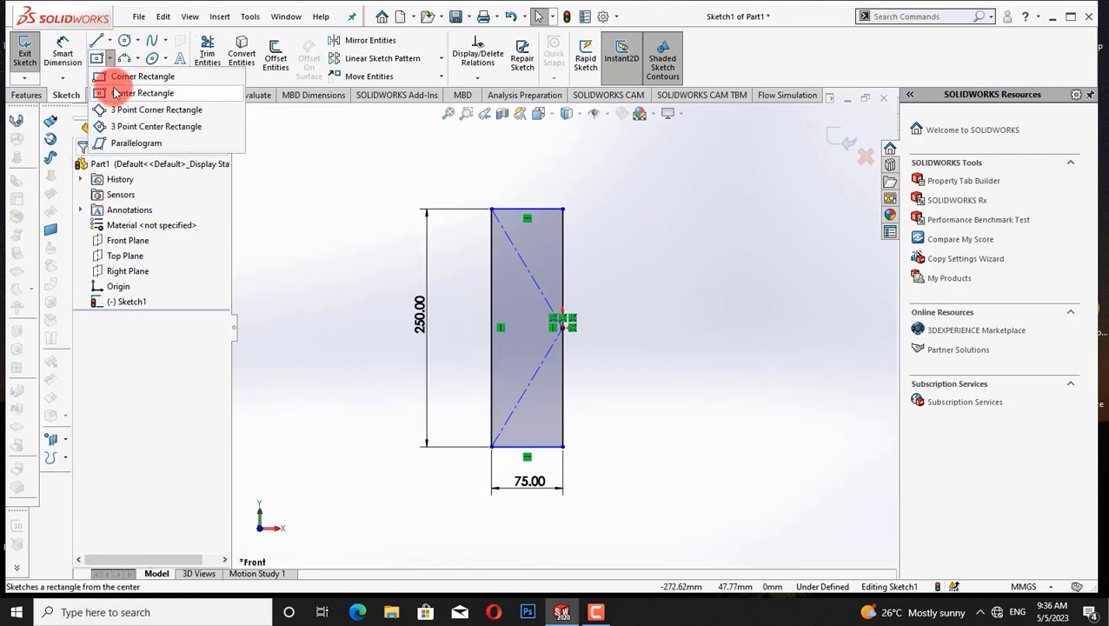
click(139, 76)
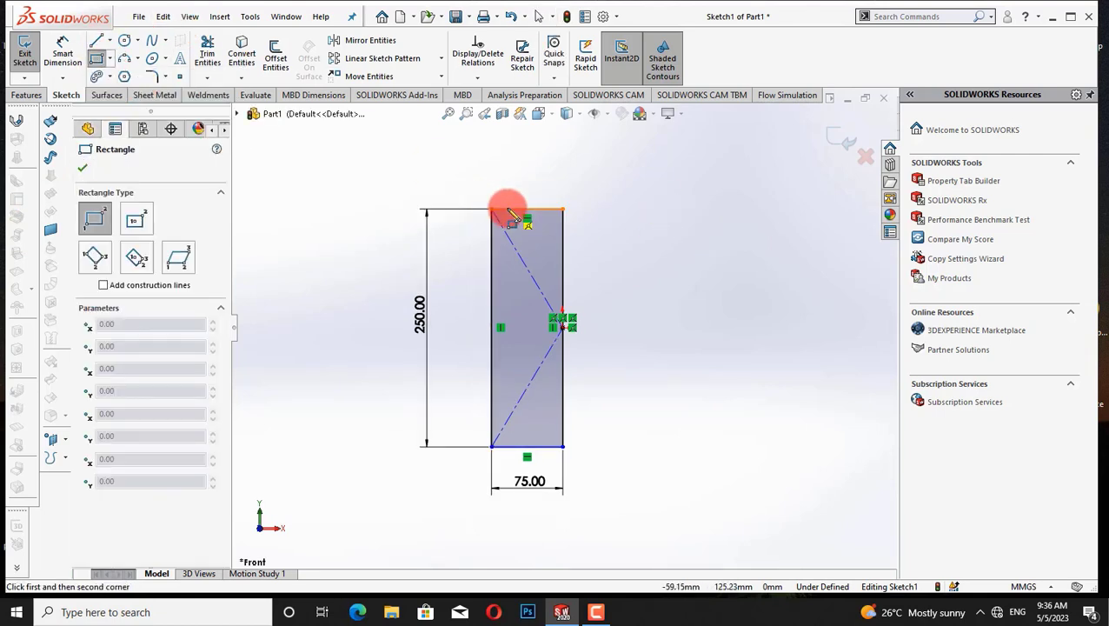
click(500, 210)
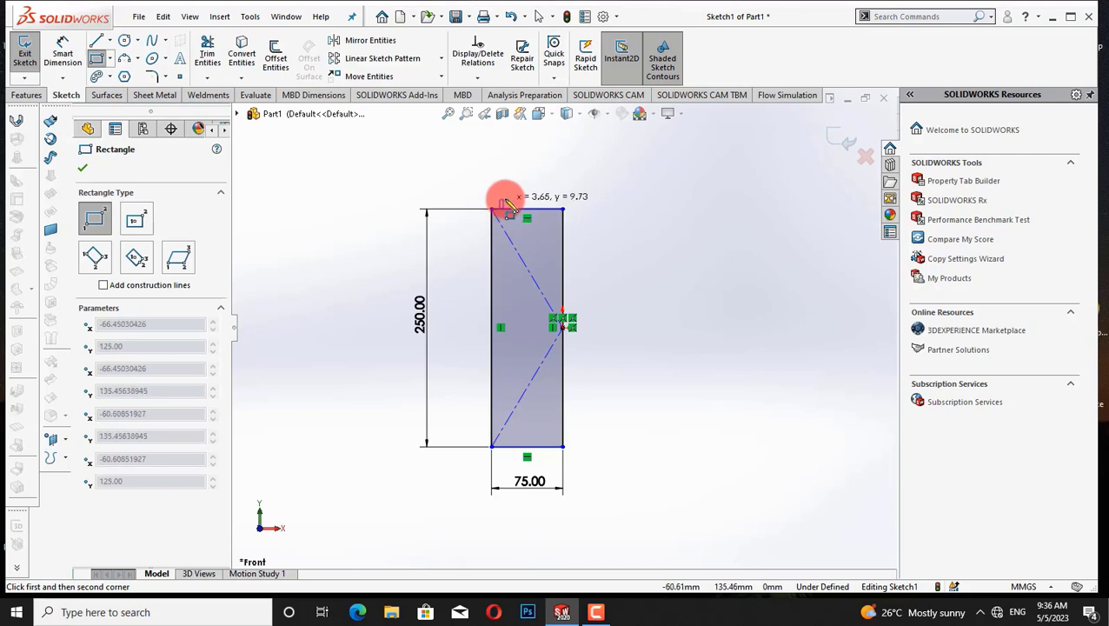
click(563, 200)
right_click(606, 206)
click(630, 217)
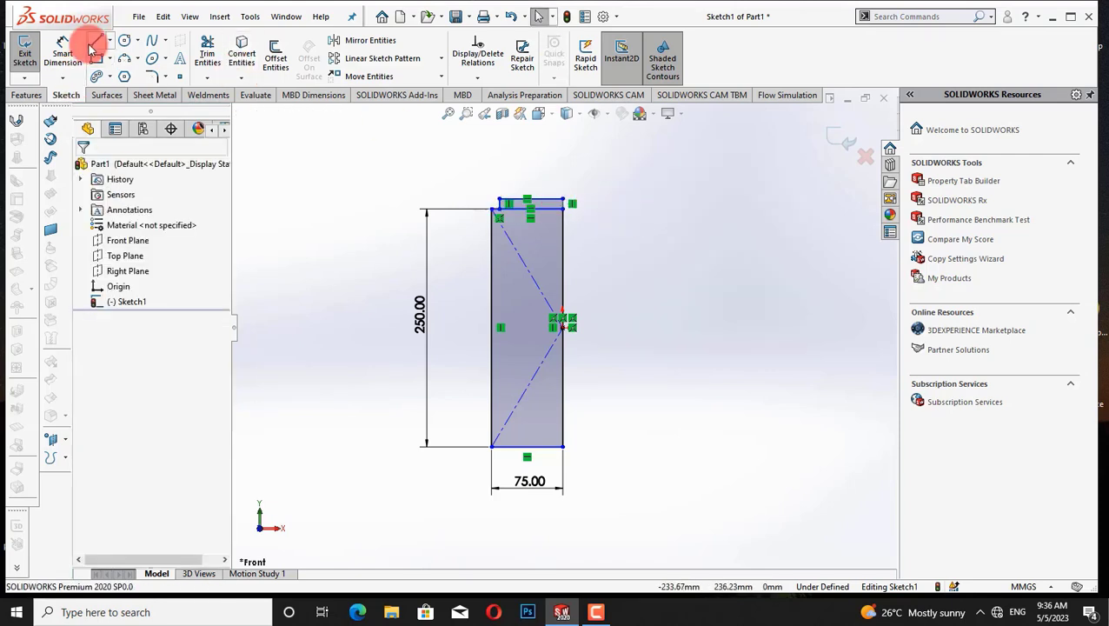
Dimension the small top rectangle's width and set it to 70 mm
click(66, 54)
click(518, 210)
click(525, 151)
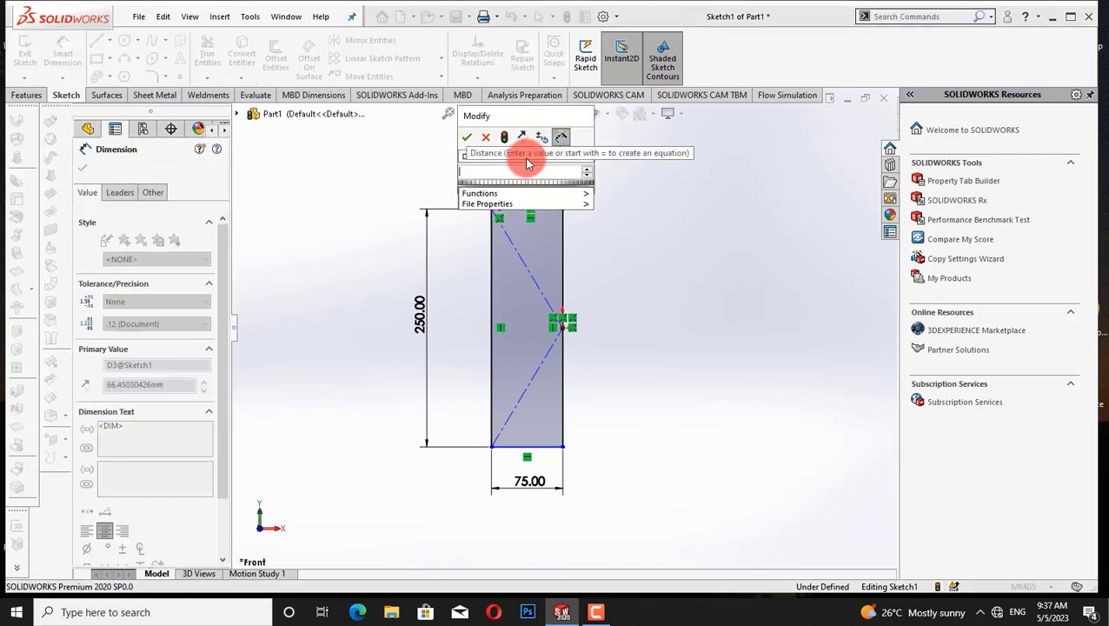
text(70)
key(Return)
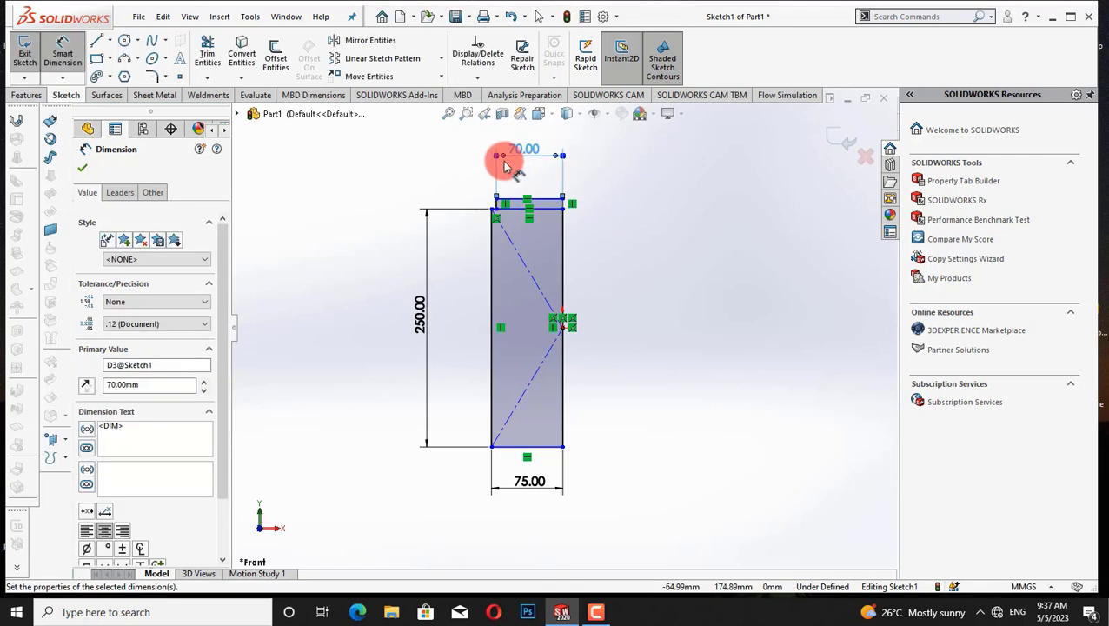
Dimension the small top rectangle's height and set it to 20 mm
scroll(426, 187, down, 2)
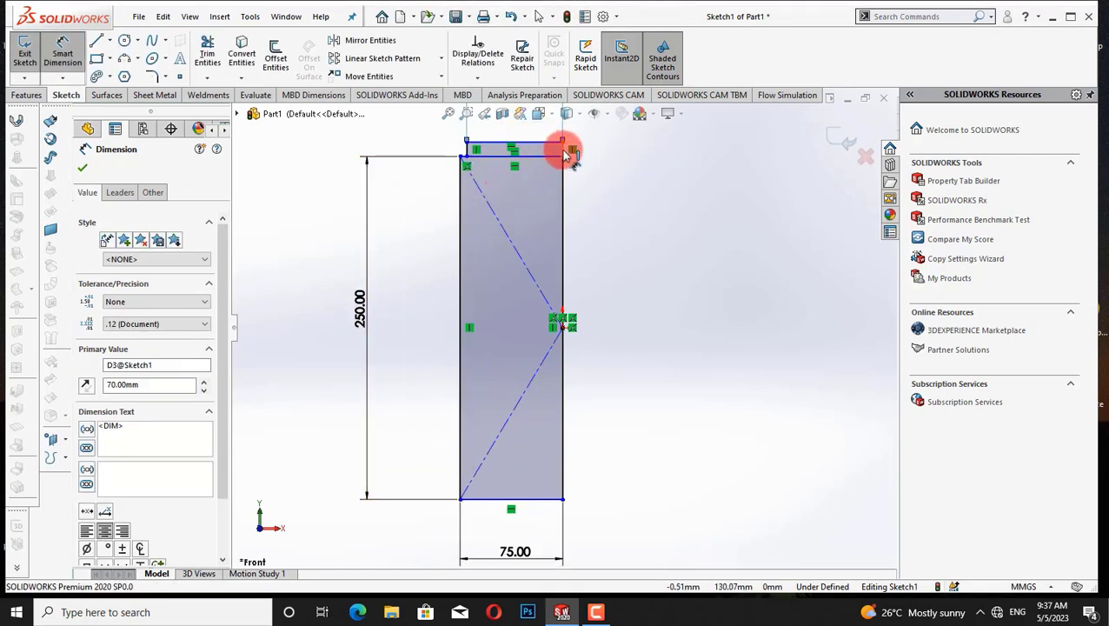
click(565, 149)
click(631, 154)
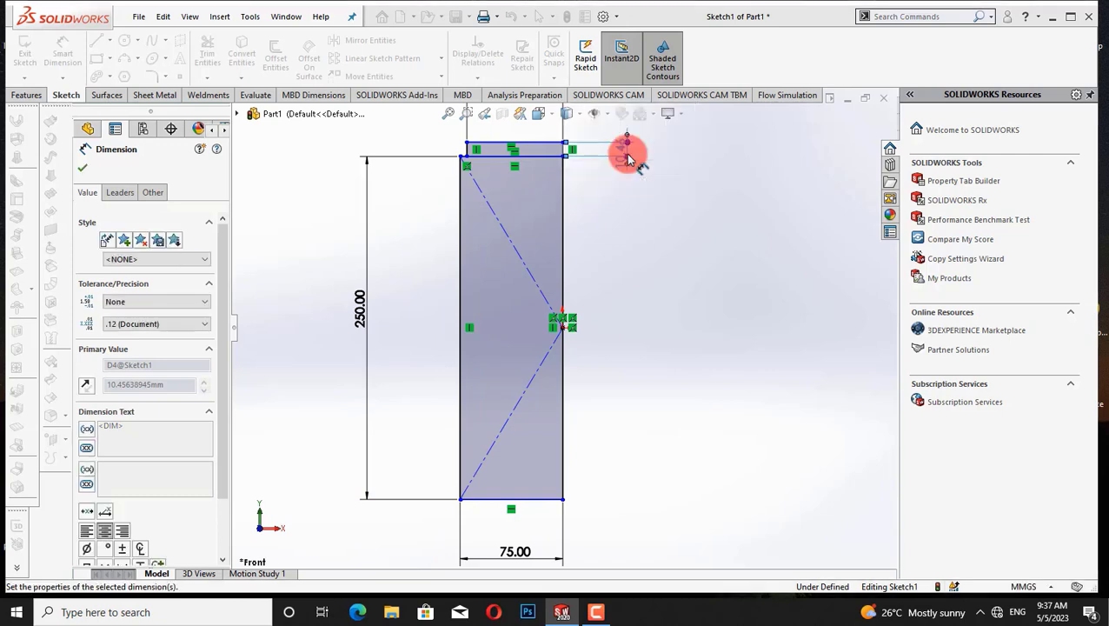
text(20)
key(Return)
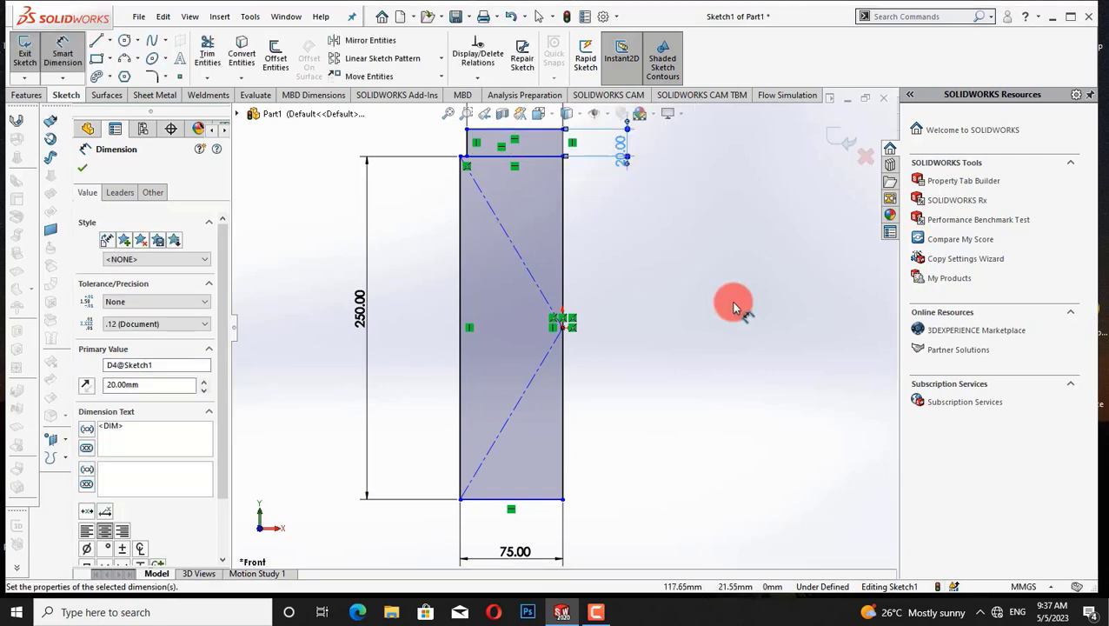
scroll(749, 306, up, 2)
right_click(358, 170)
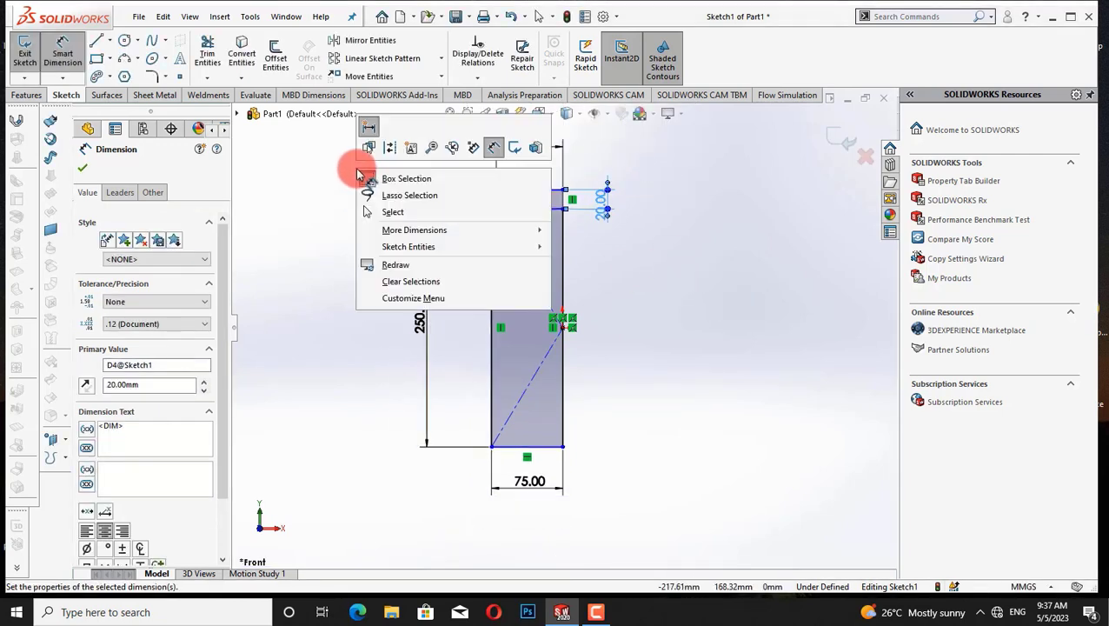
click(392, 211)
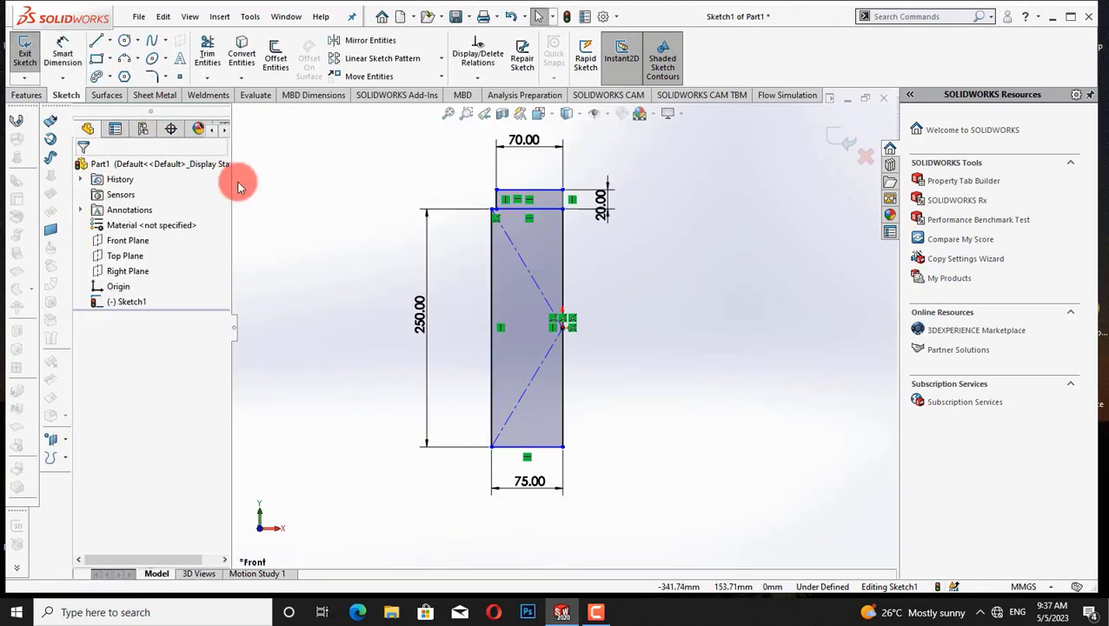
Sketch a corner rectangle about 37 mm wide and 32 mm tall on top of the 70 mm rectangle, flush with the center line
scroll(287, 180, down, 1)
scroll(299, 165, up, 2)
click(108, 58)
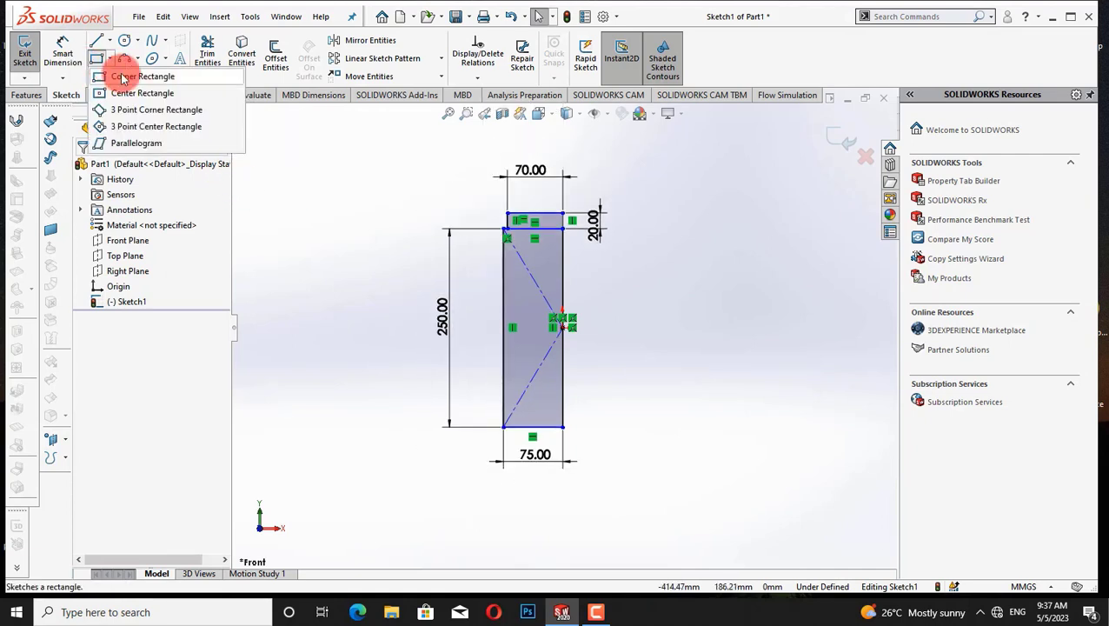
click(534, 188)
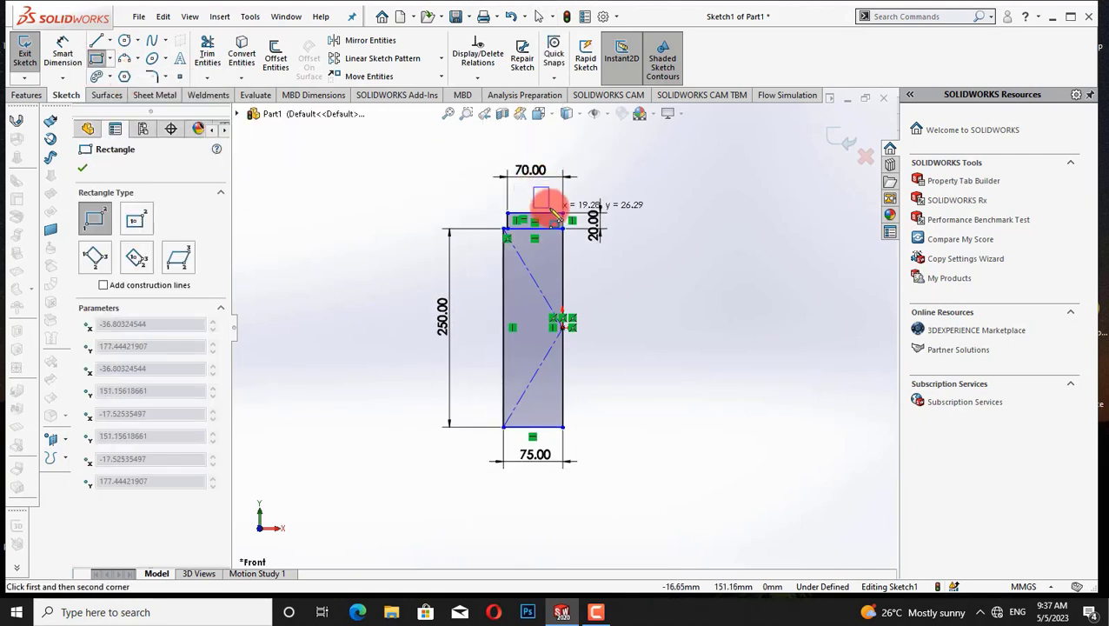
click(563, 213)
key(Escape)
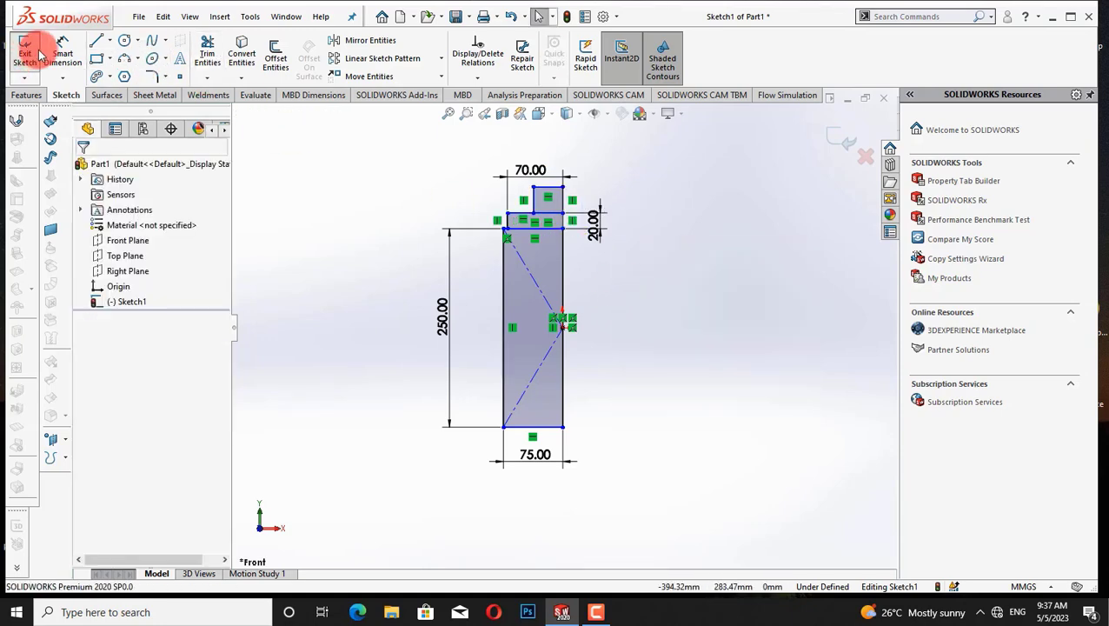
Dimension the uppermost rectangle's width and set it to 35 mm
click(63, 54)
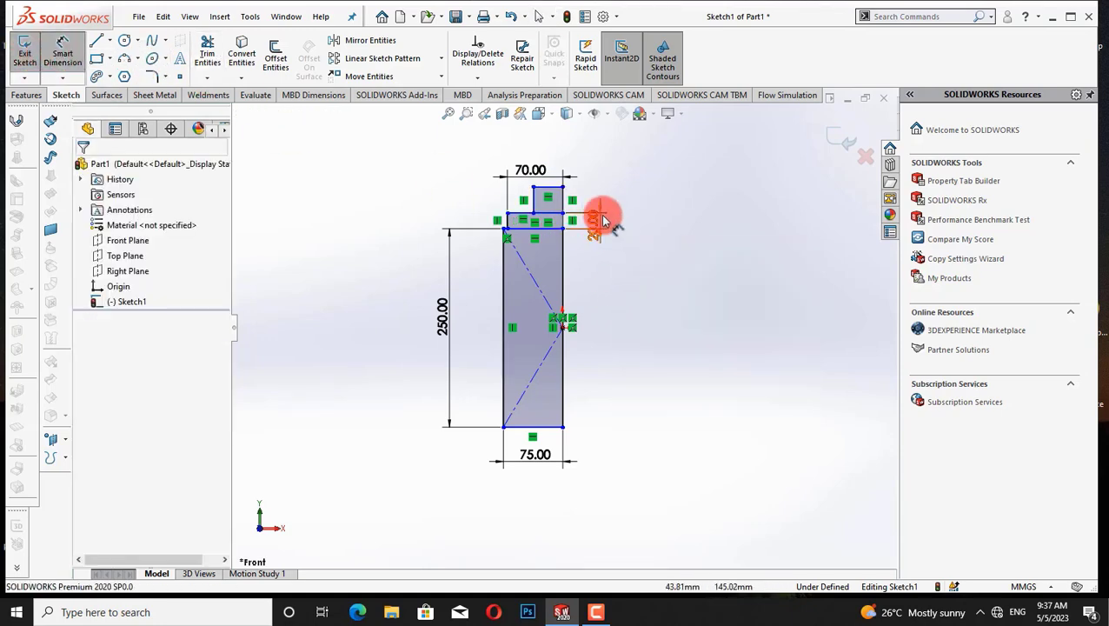
click(553, 195)
click(557, 146)
text(3)
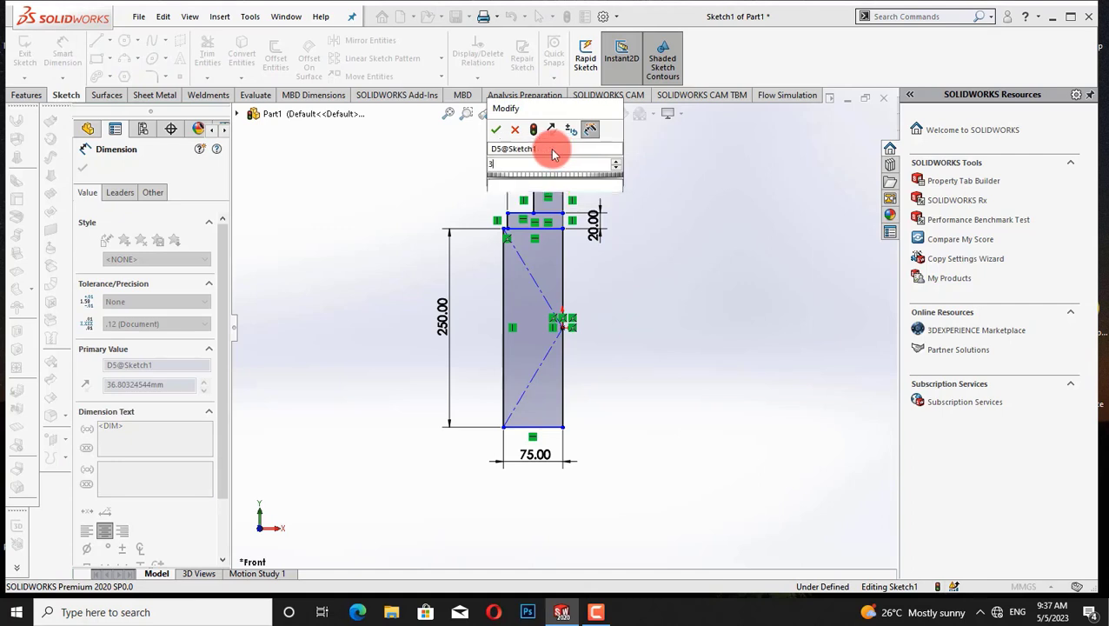
text(5)
key(Return)
click(535, 201)
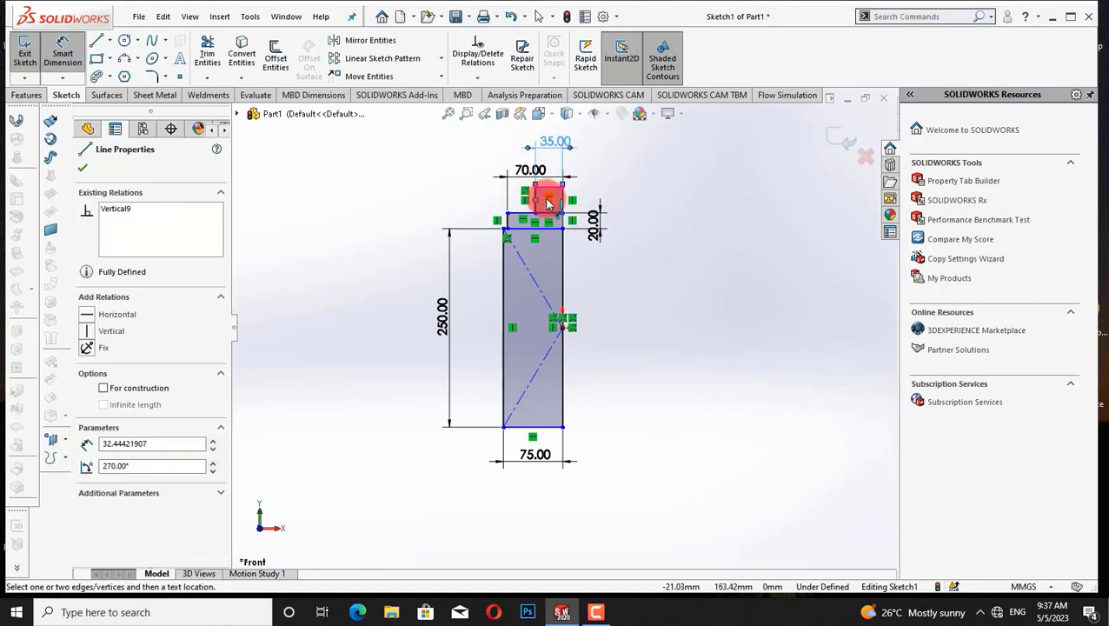
click(535, 200)
click(563, 198)
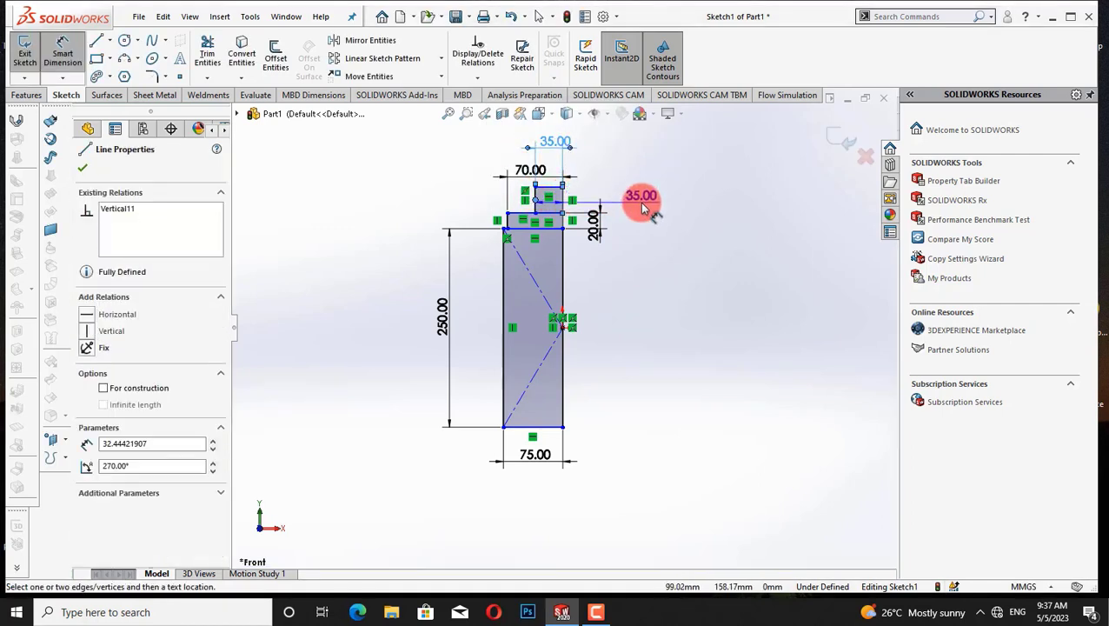
click(642, 201)
click(674, 268)
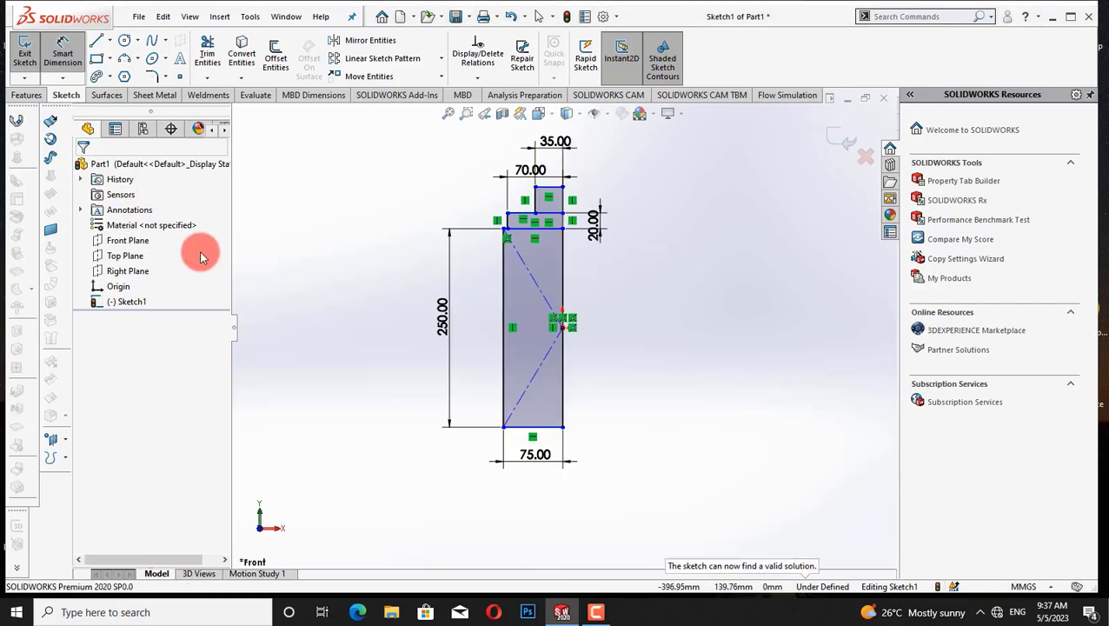
Apply a 10 mm sketch fillet to the outer upper corner of the 70 mm wide rectangle
scroll(255, 205, down, 2)
click(152, 77)
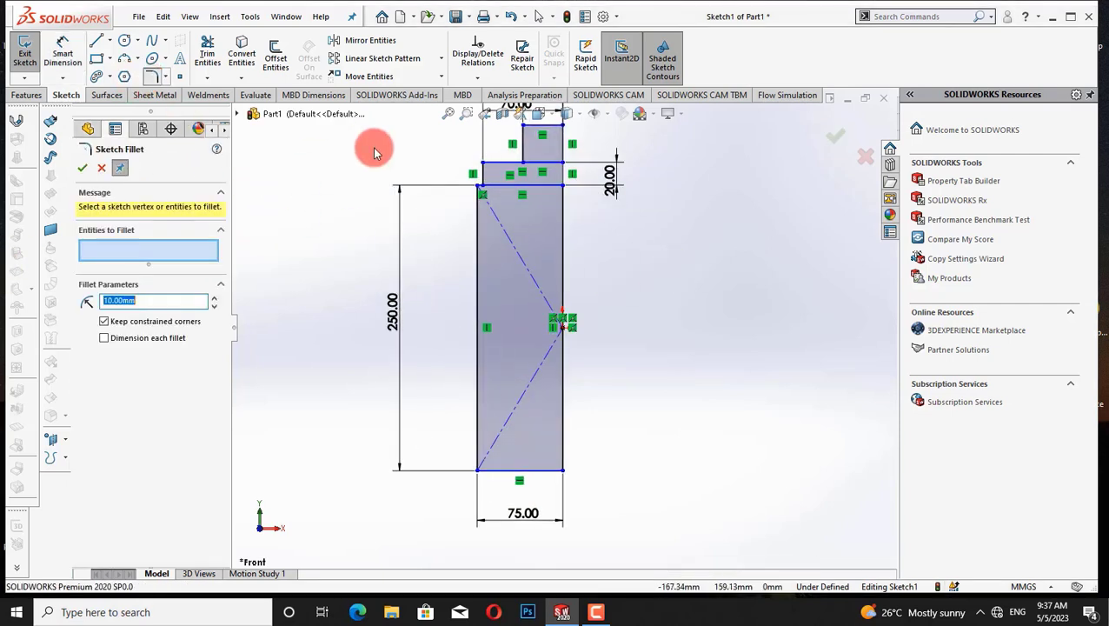
click(484, 168)
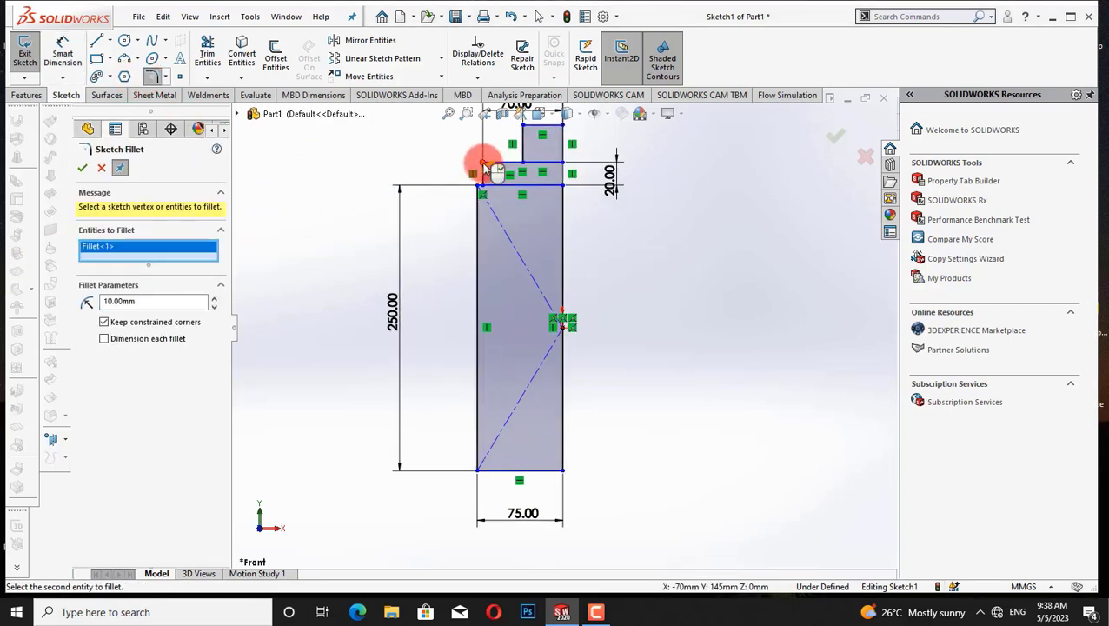
click(81, 168)
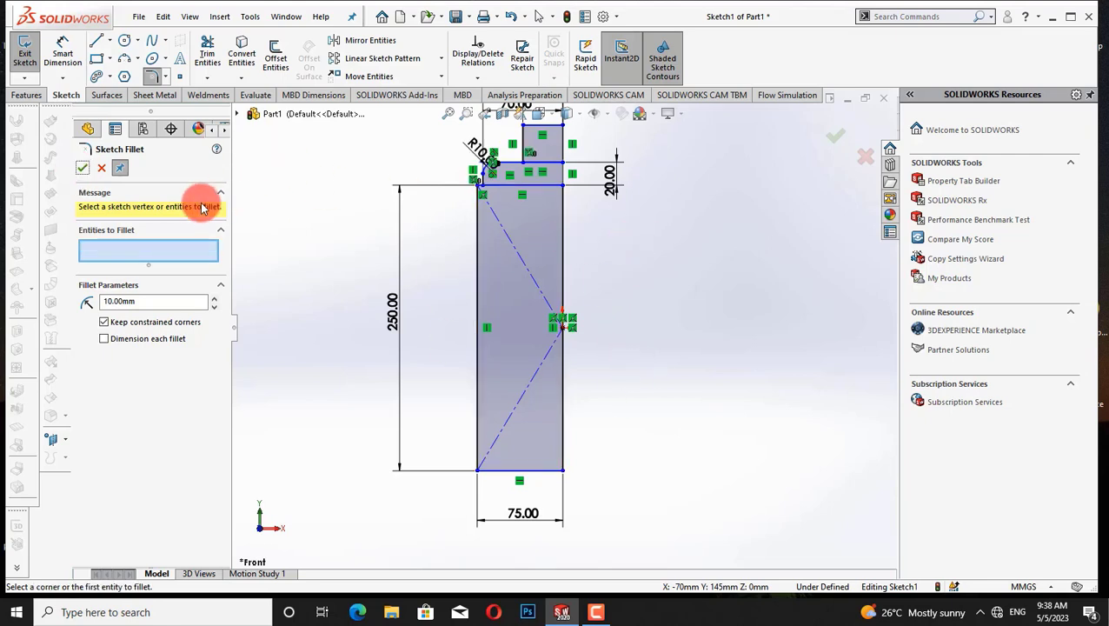
click(84, 170)
Apply a 20 mm sketch fillet to the outer lower corner of the 75 mm wide rectangle
click(148, 75)
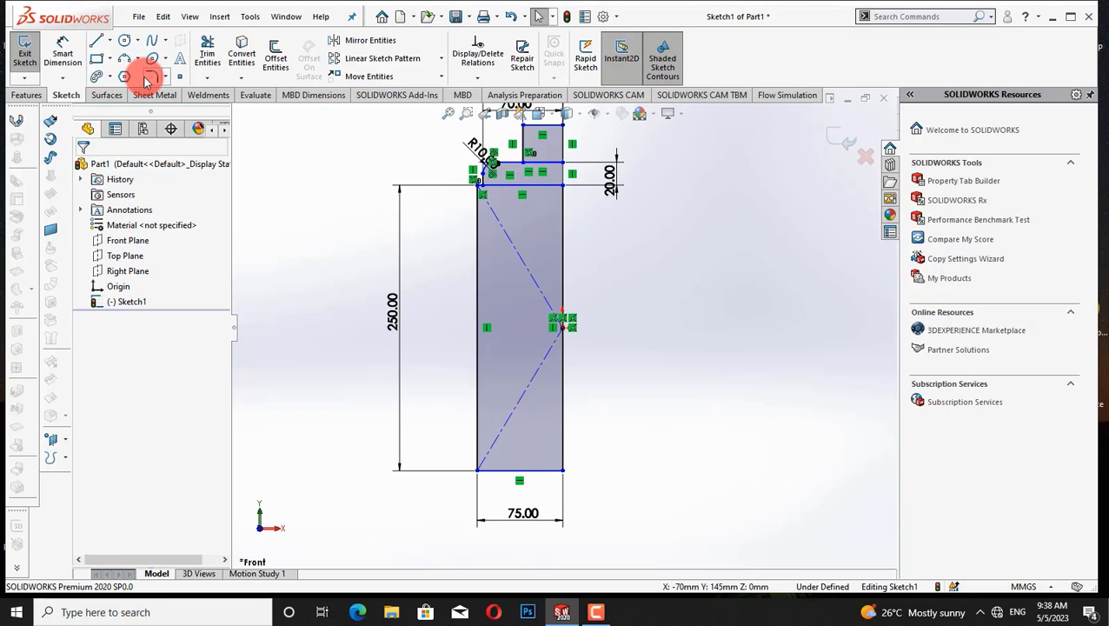
click(462, 470)
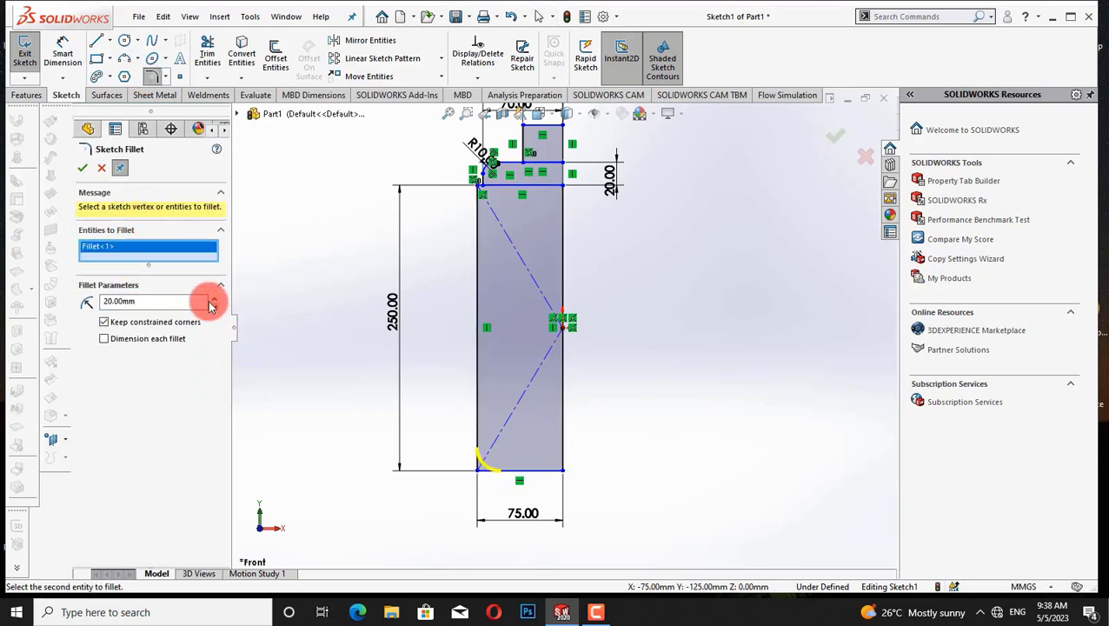
click(82, 168)
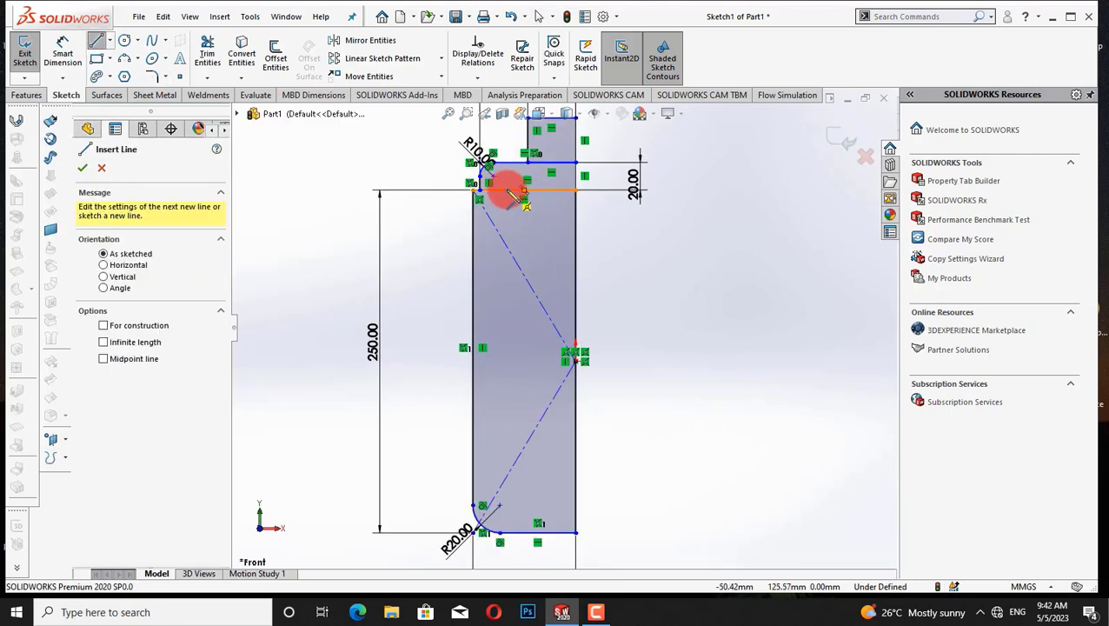
Sketch an inner vertical line from the tall rectangle's upper edge to the 20 mm fillet's center level, and continue with a 55 mm horizontal line to the center edge
drag(501, 194, 501, 508)
click(501, 509)
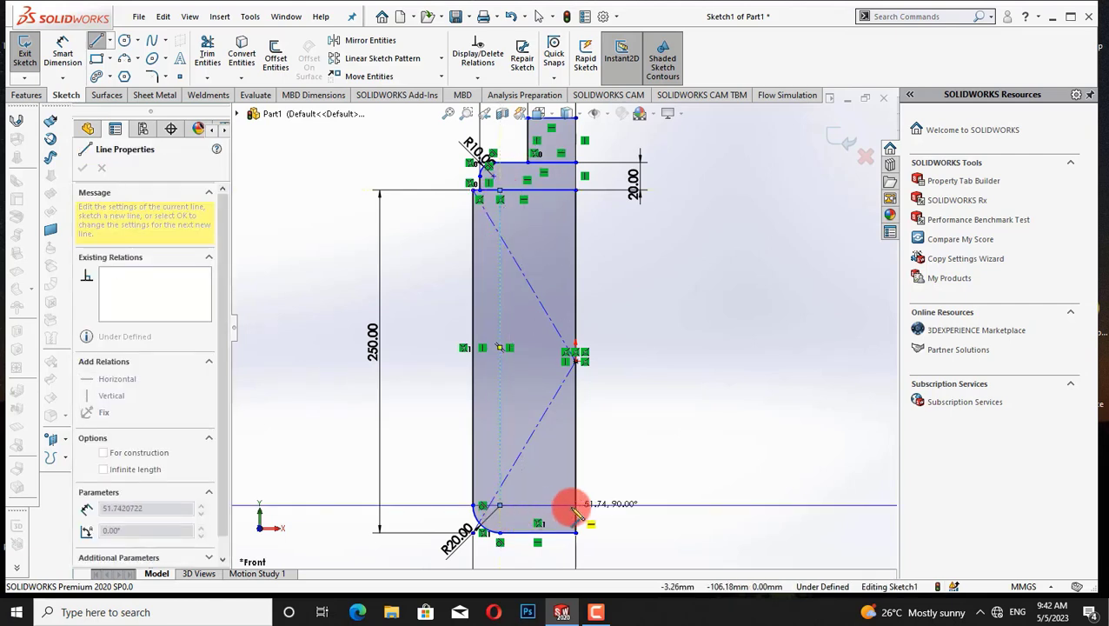
click(576, 511)
right_click(688, 371)
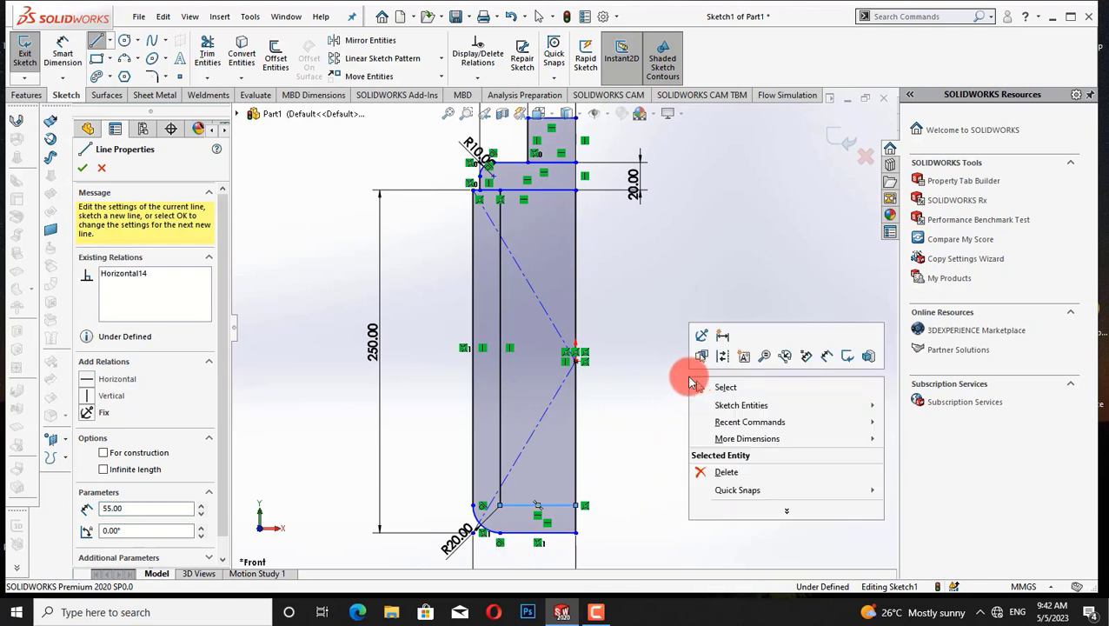
click(713, 383)
Apply a 15 mm sketch fillet to the corner between the inner vertical and horizontal lines
click(151, 76)
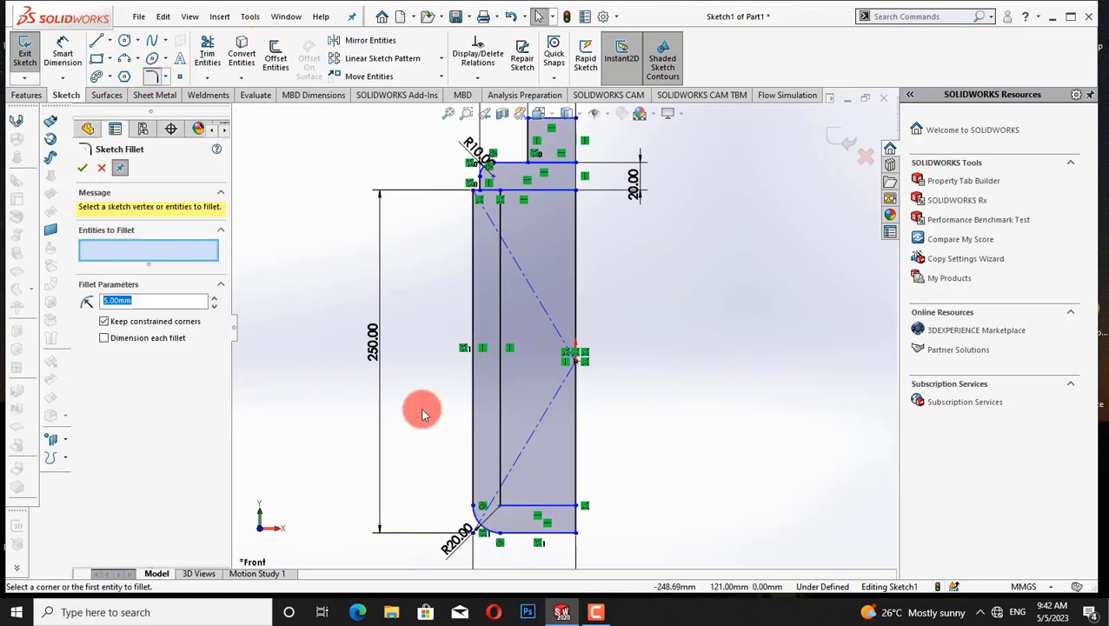
click(501, 505)
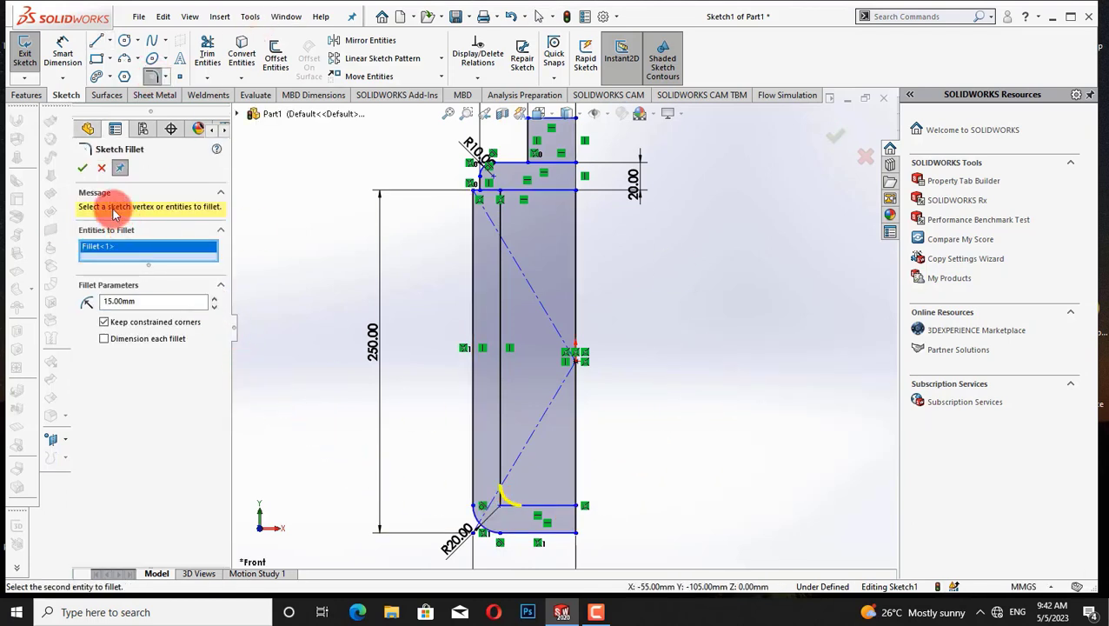
click(85, 167)
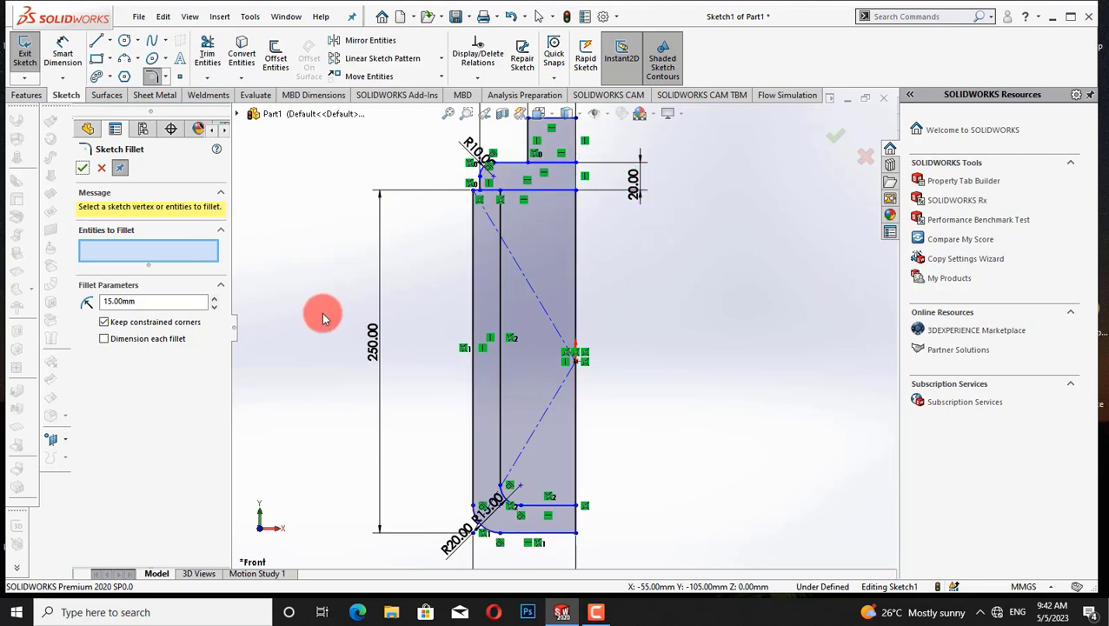
click(81, 169)
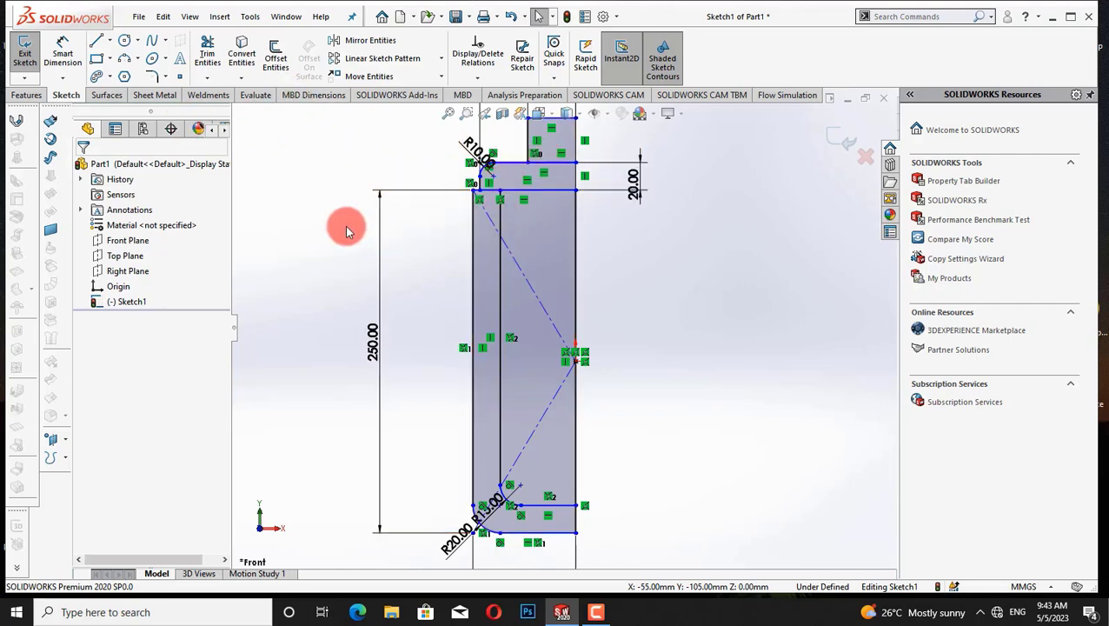
Power trim the interior lines, the uppermost edge and the center edges above the base, leaving the L-shaped wall and the open outer neck outline
key(f)
click(207, 54)
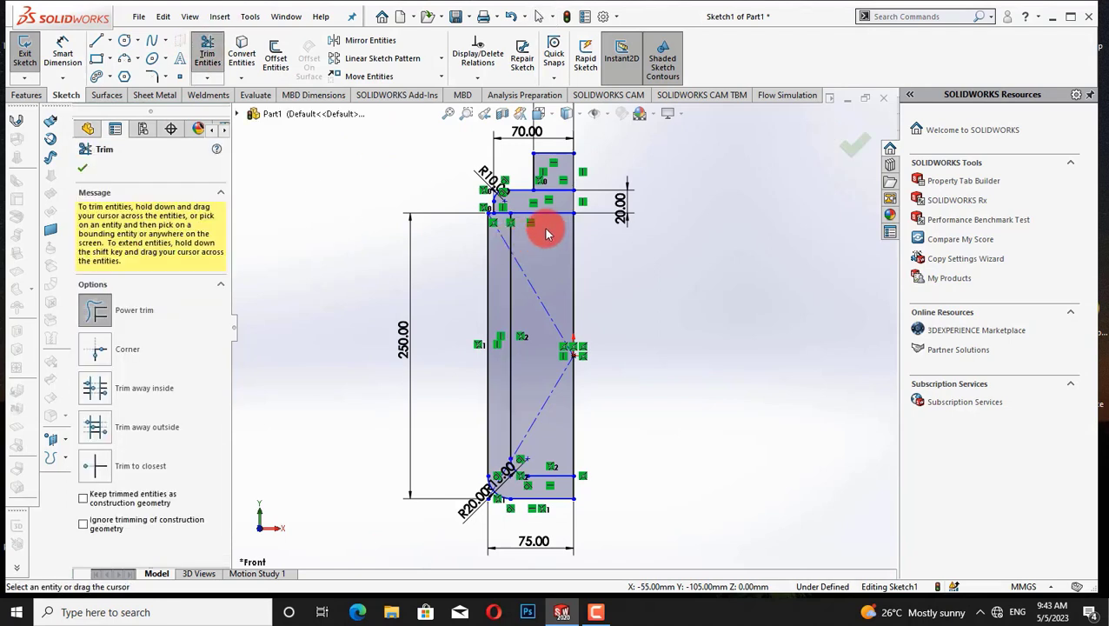
mouse_move(546, 233)
mouse_down()
mouse_move(565, 141)
mouse_move(589, 278)
mouse_move(549, 322)
mouse_move(564, 289)
mouse_move(540, 383)
mouse_move(614, 366)
mouse_move(582, 322)
mouse_up()
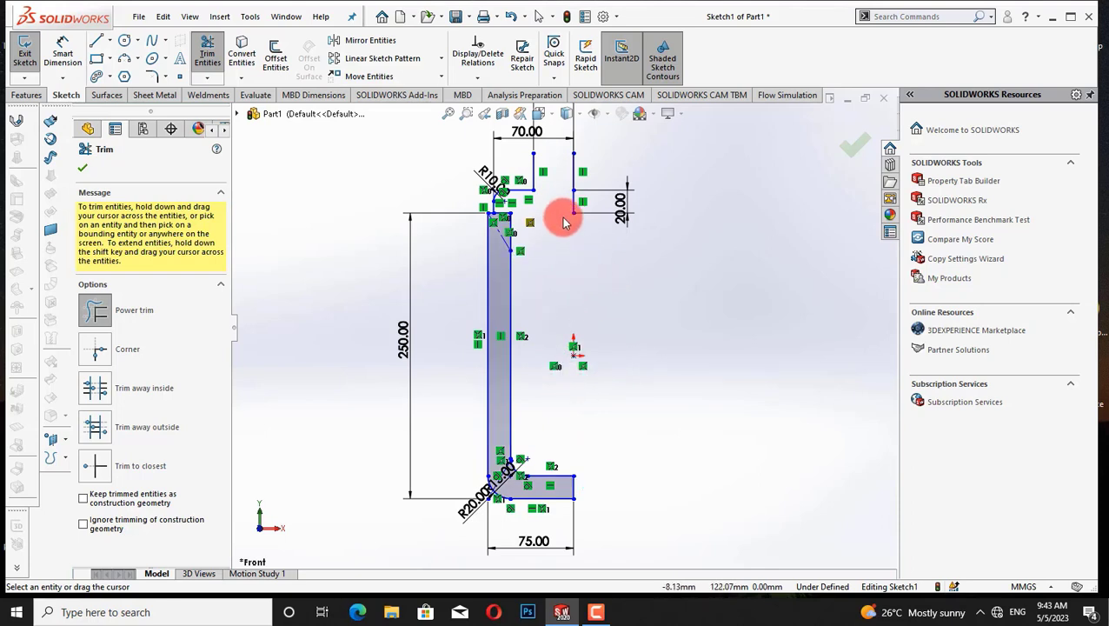
mouse_move(563, 217)
mouse_down()
mouse_move(592, 186)
mouse_move(567, 171)
mouse_up()
scroll(608, 254, down, 1)
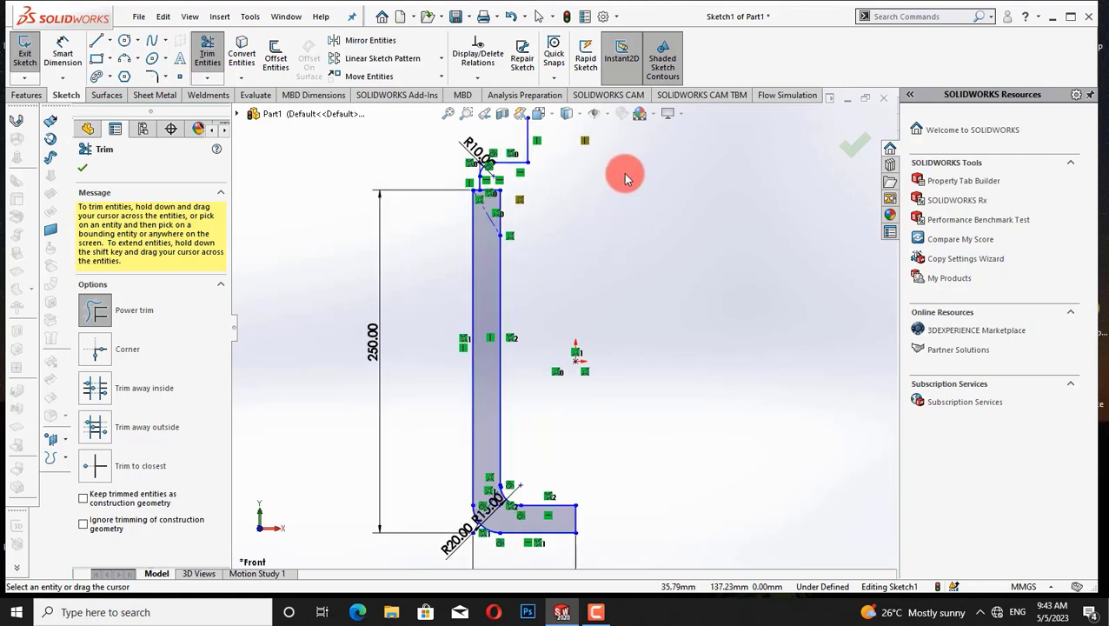
right_click(626, 178)
click(666, 193)
Try to offset the three straight lines of the upper neck outline inward by 2 mm
right_click(602, 193)
mouse_move(659, 218)
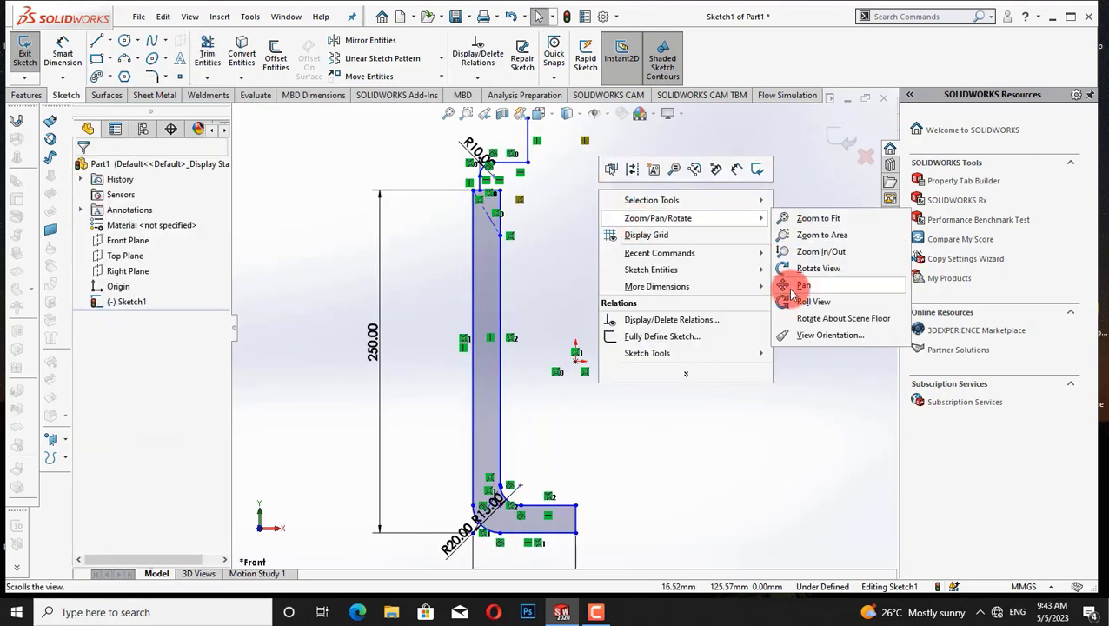
click(801, 285)
mouse_move(754, 265)
mouse_down()
mouse_move(748, 341)
mouse_move(668, 242)
mouse_move(691, 300)
mouse_up()
right_click(683, 259)
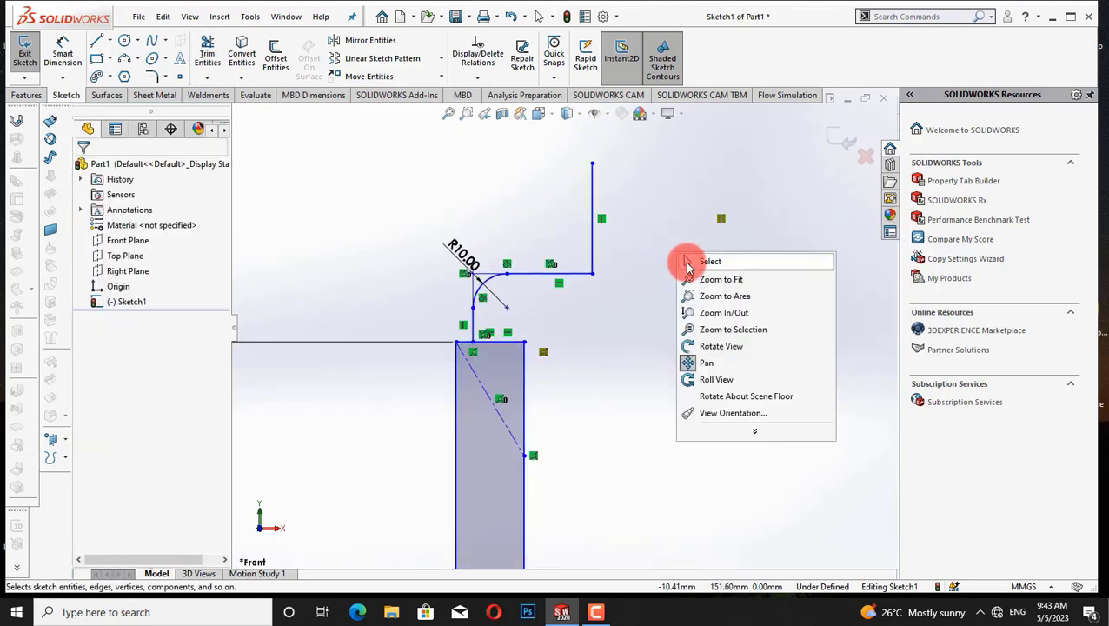
click(709, 262)
click(276, 56)
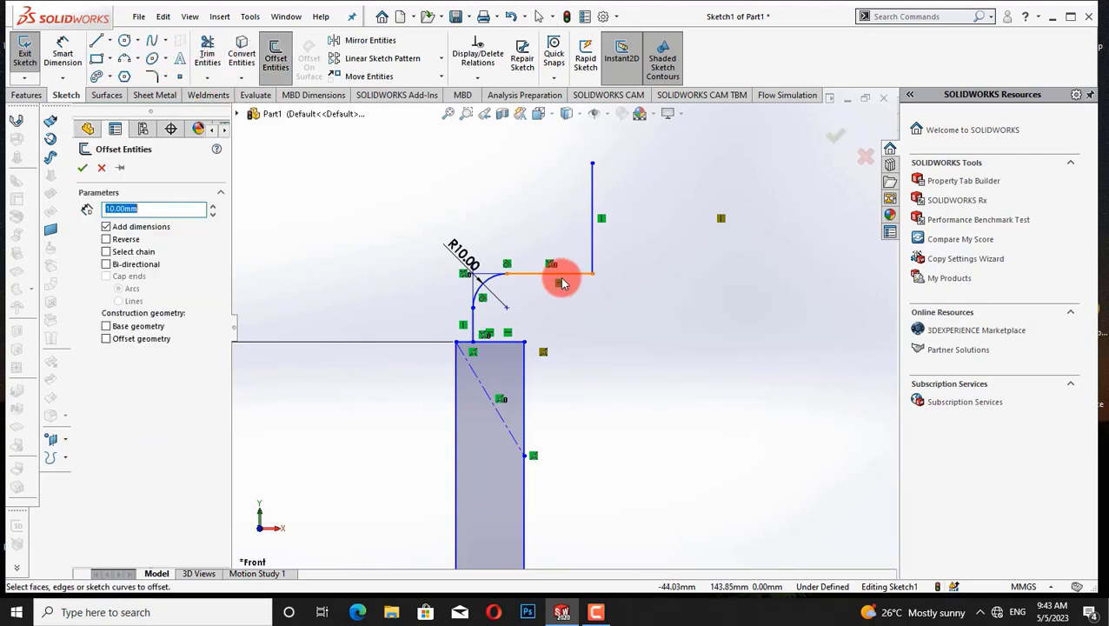
click(562, 282)
click(474, 323)
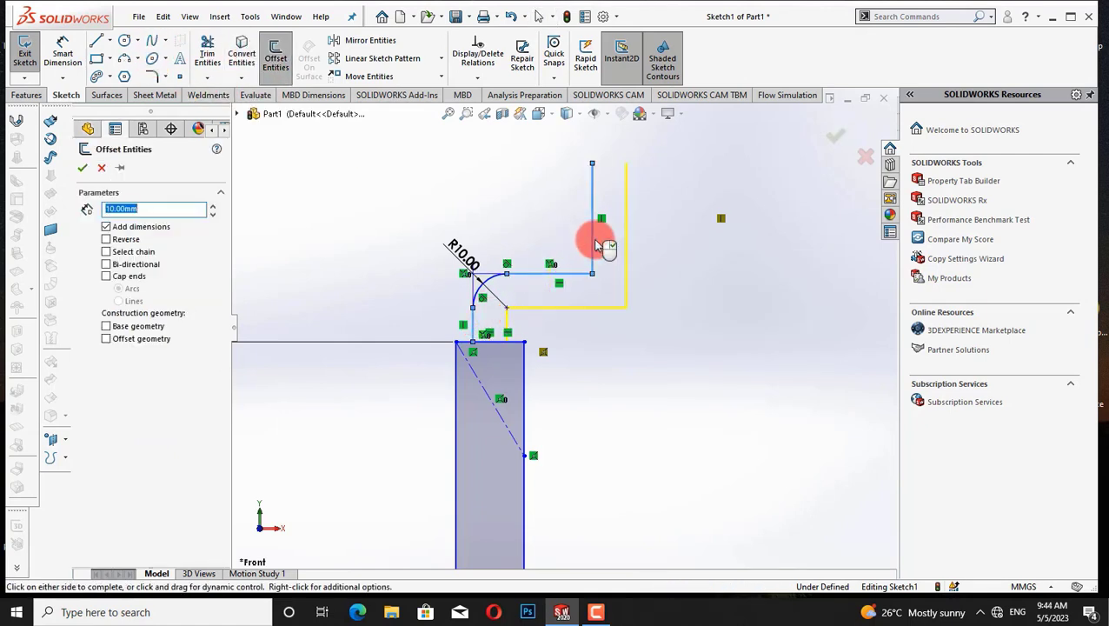
text(2)
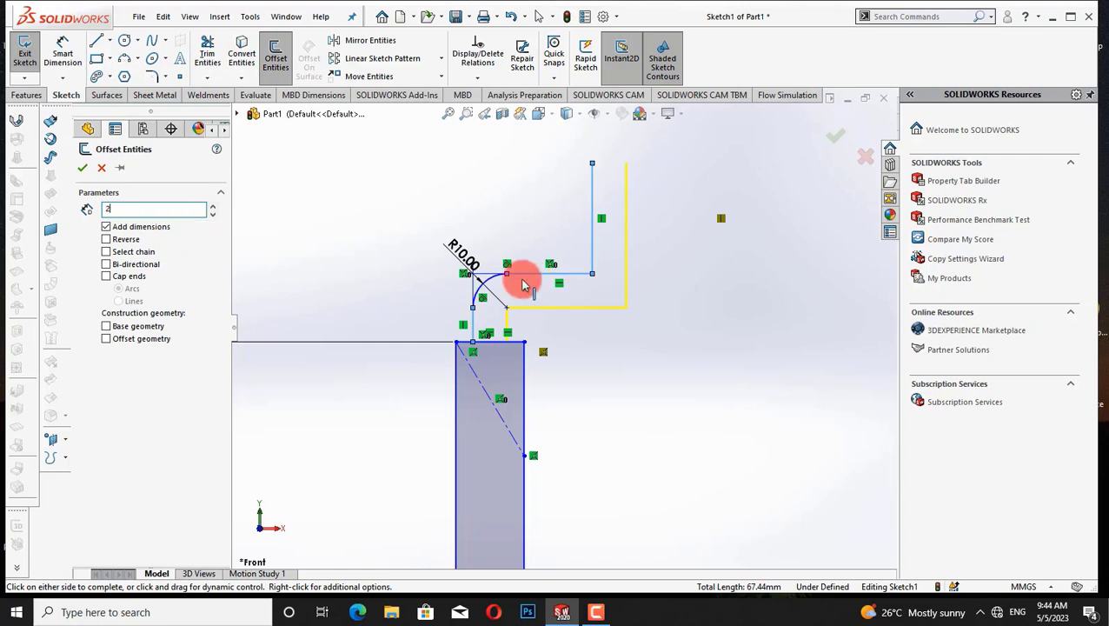
click(735, 310)
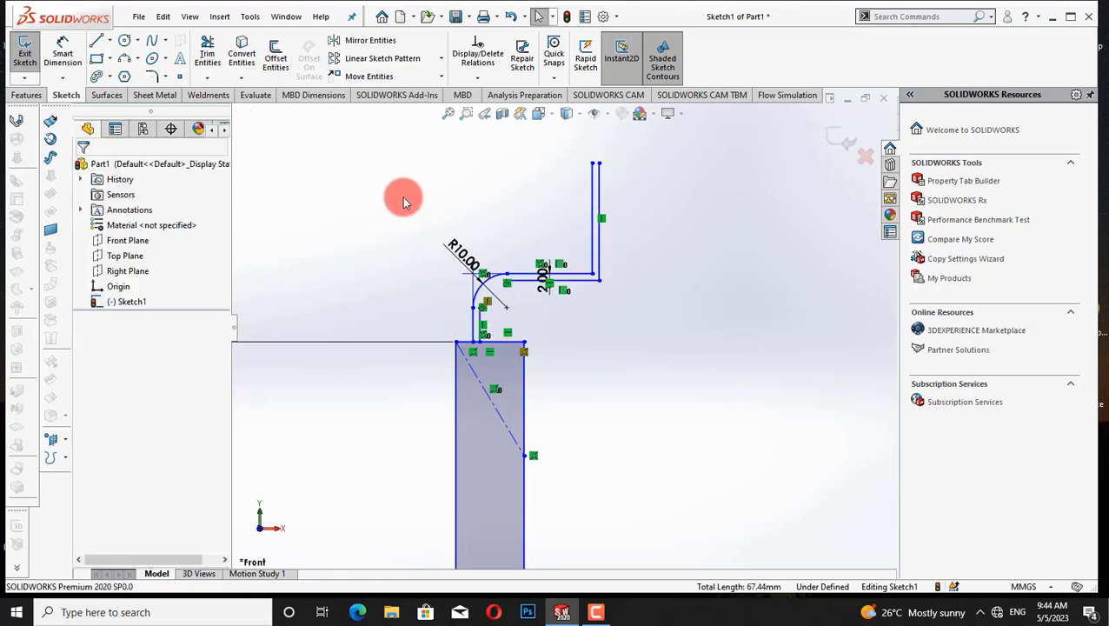
key(ctrl+z)
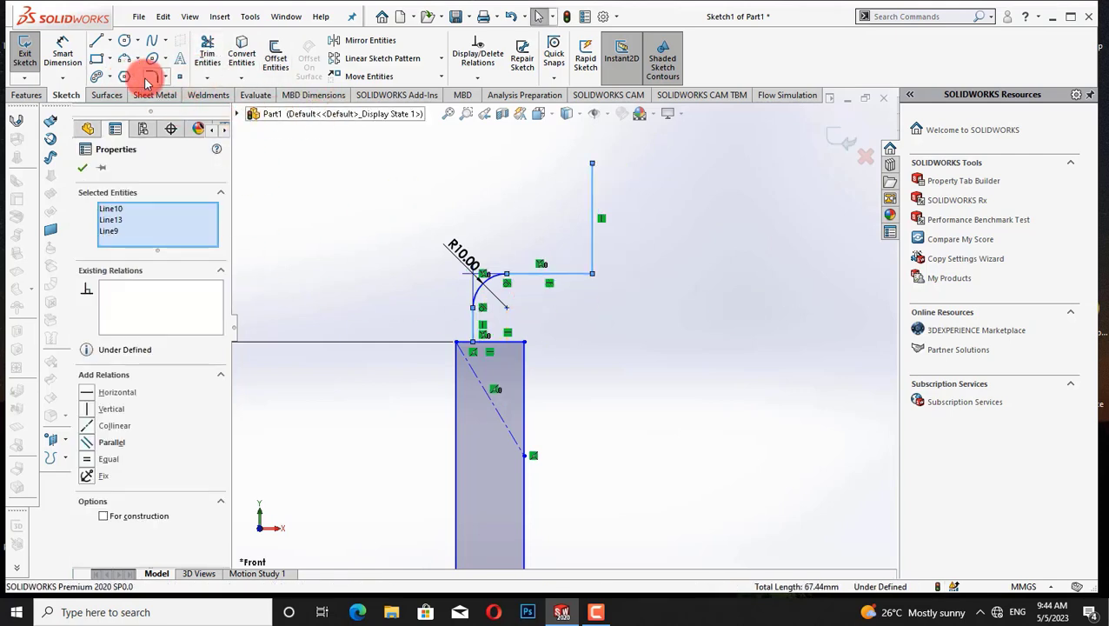
Apply a 5 mm sketch fillet to the corner between the horizontal shoulder line and the upper vertical neck line
click(148, 77)
click(590, 271)
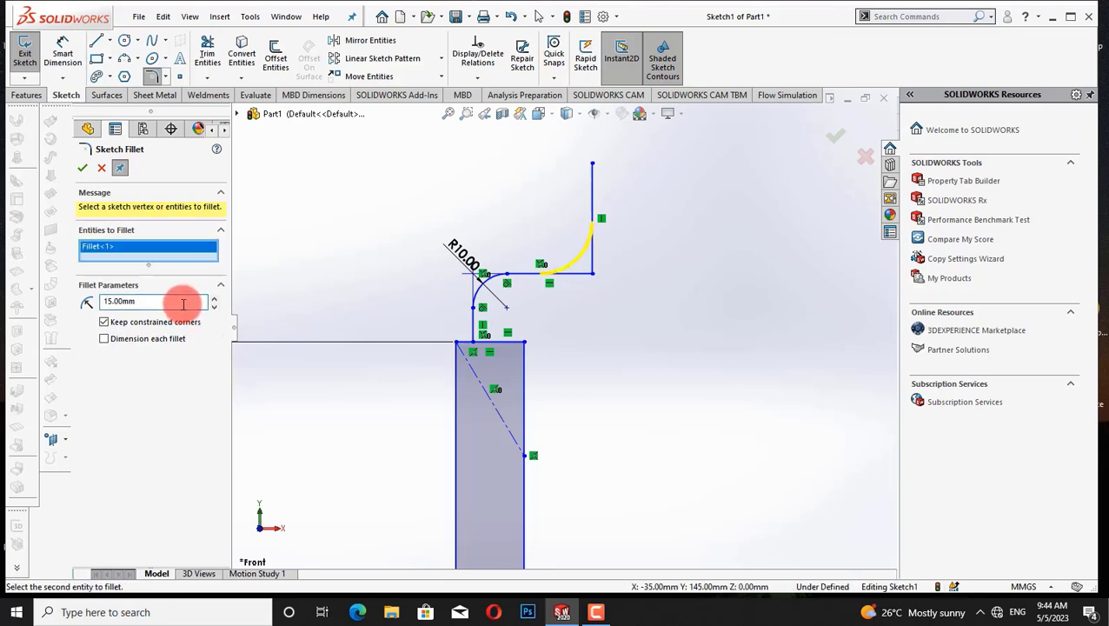
click(81, 168)
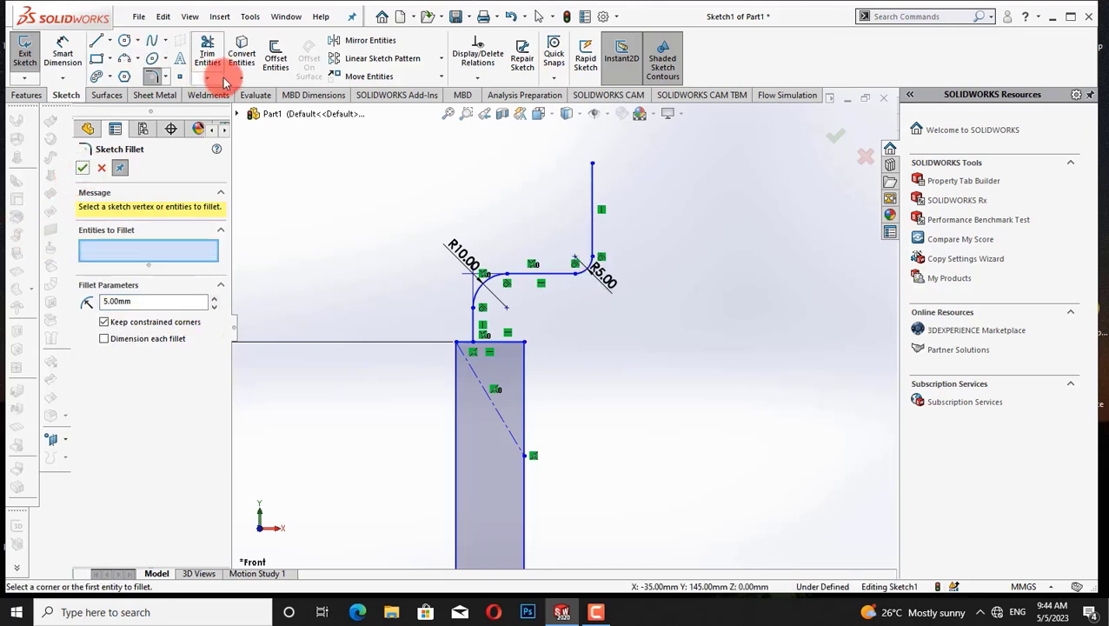
Offset the filleted shoulder and neck outline inward by 3 mm, and close the upper end of the thin wall with a line
click(275, 67)
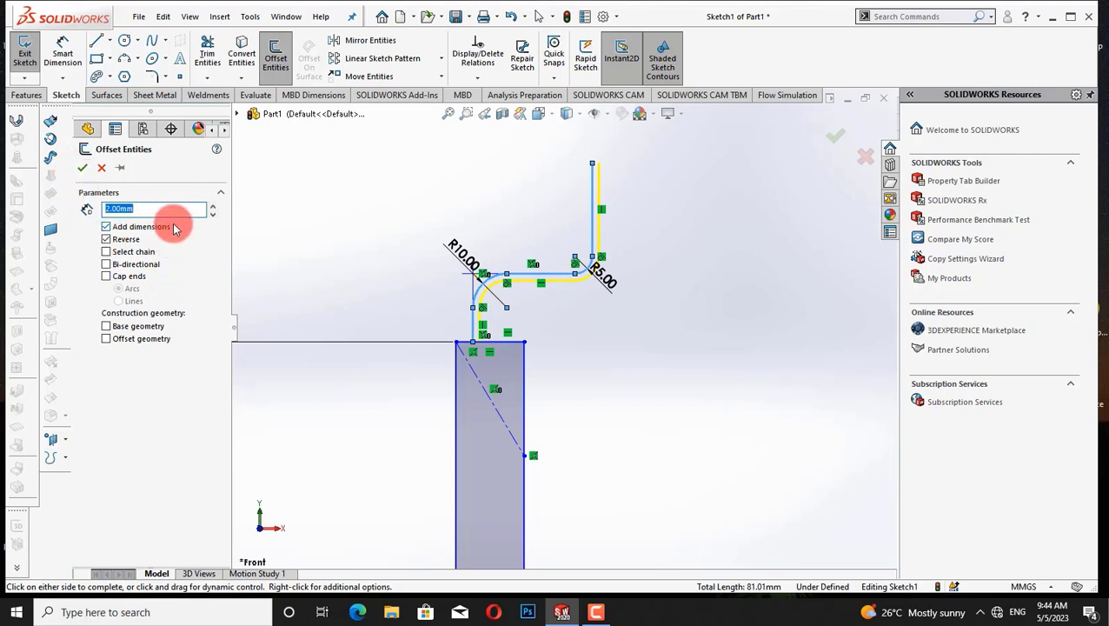
click(81, 167)
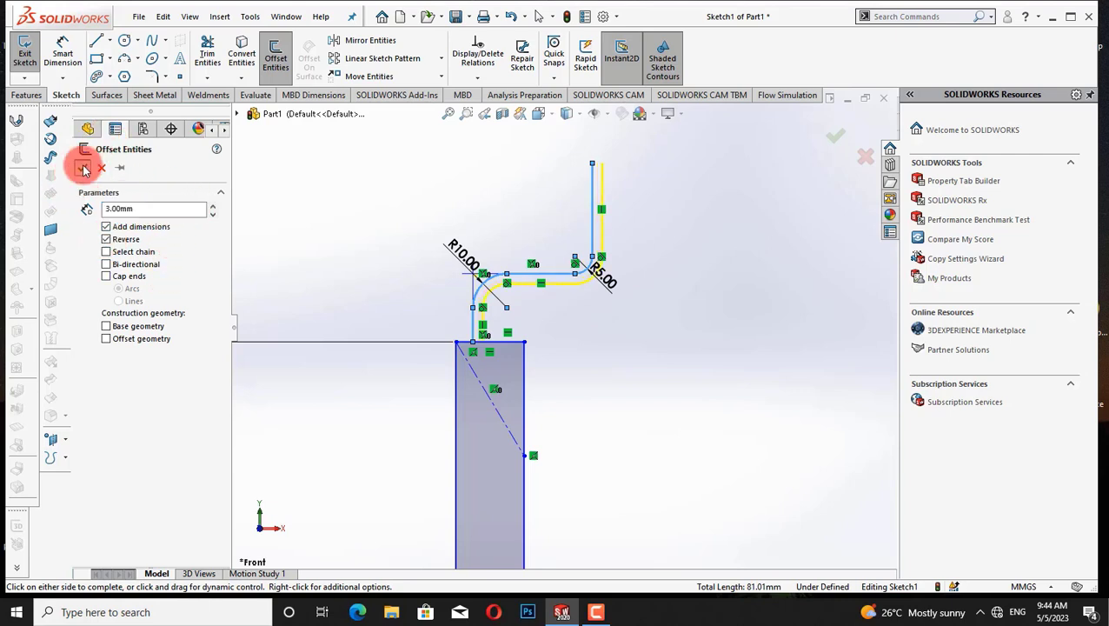
click(96, 40)
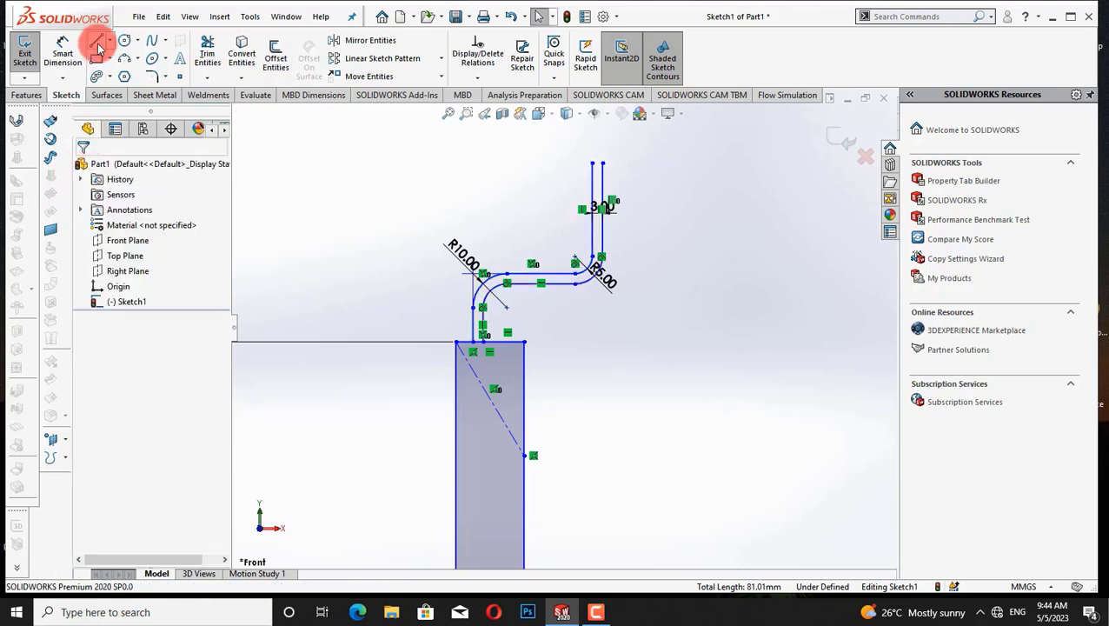
click(595, 163)
right_click(645, 218)
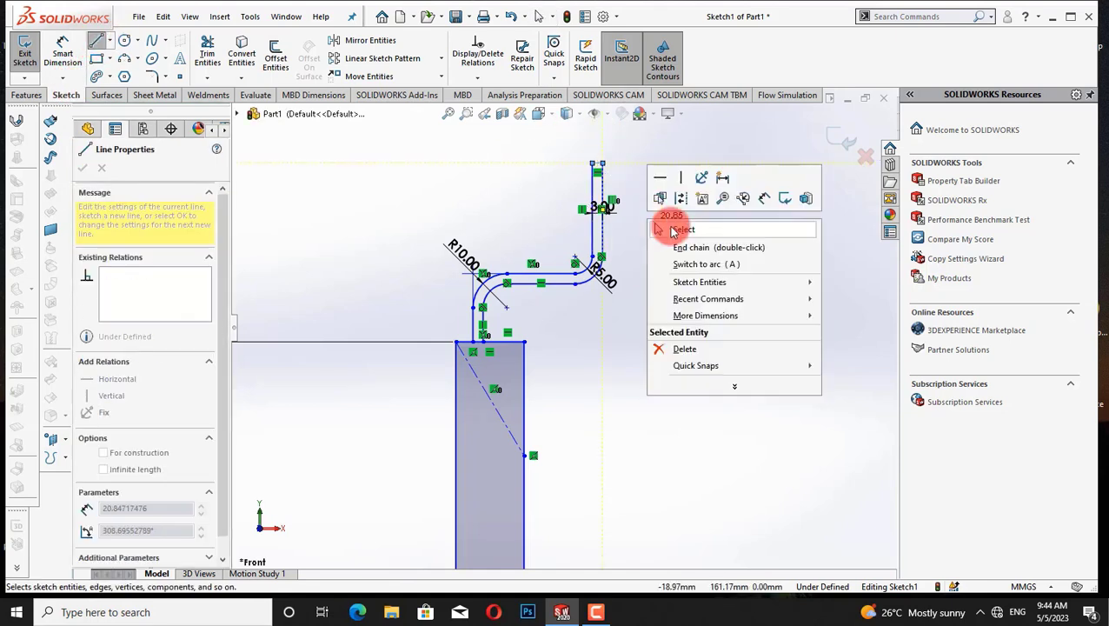
click(671, 226)
Trim the short line segment separating the thin shoulder wall from the thick vertical wall
click(209, 57)
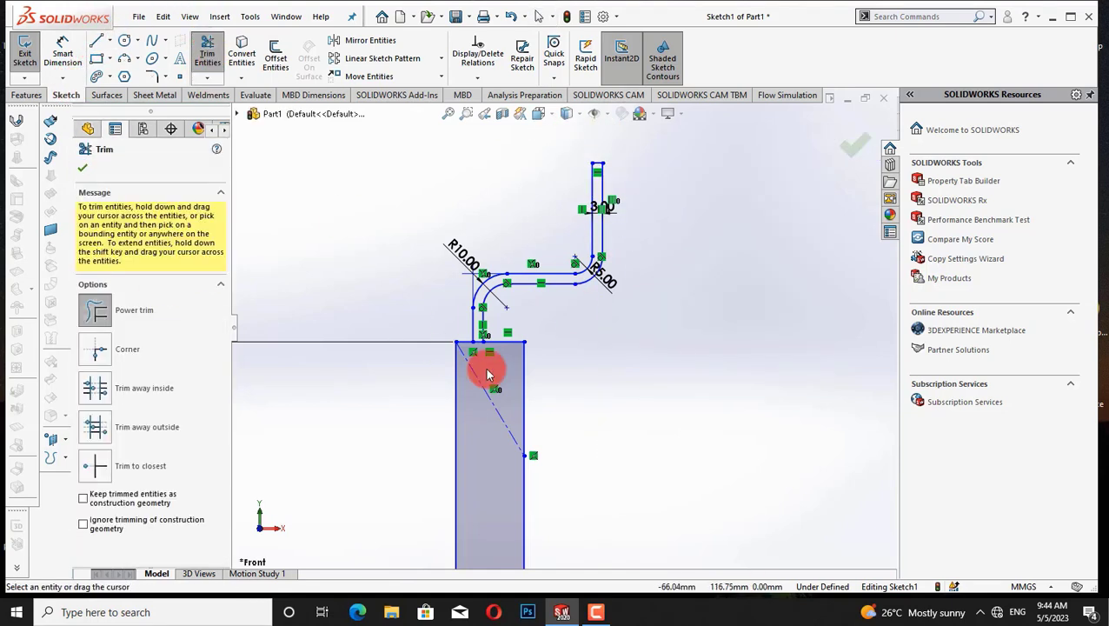
drag(484, 351, 453, 399)
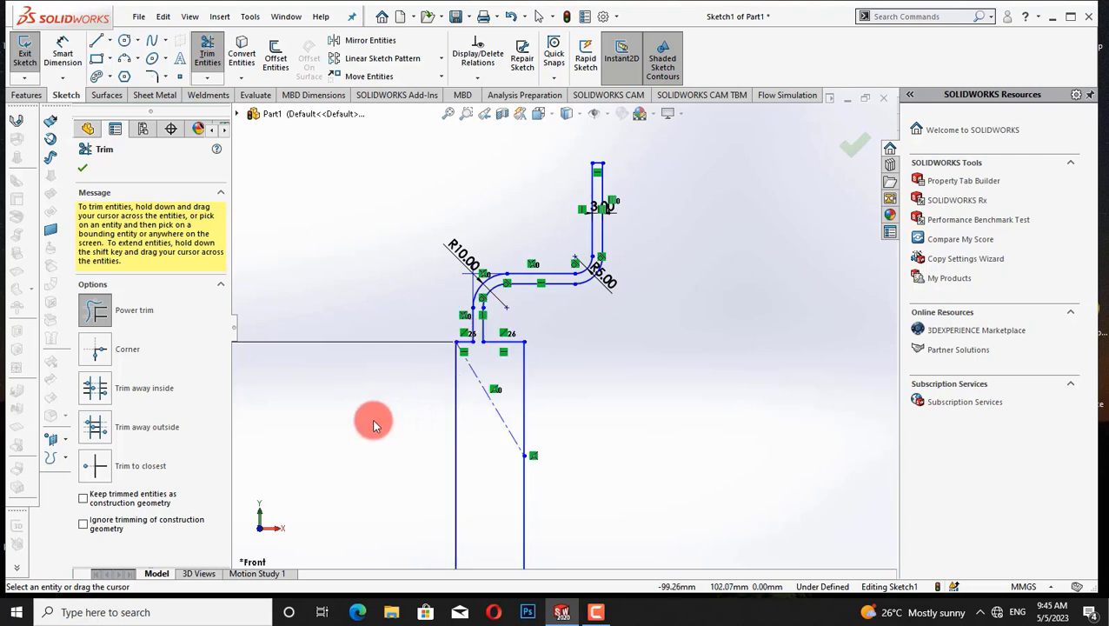
key(f)
right_click(379, 247)
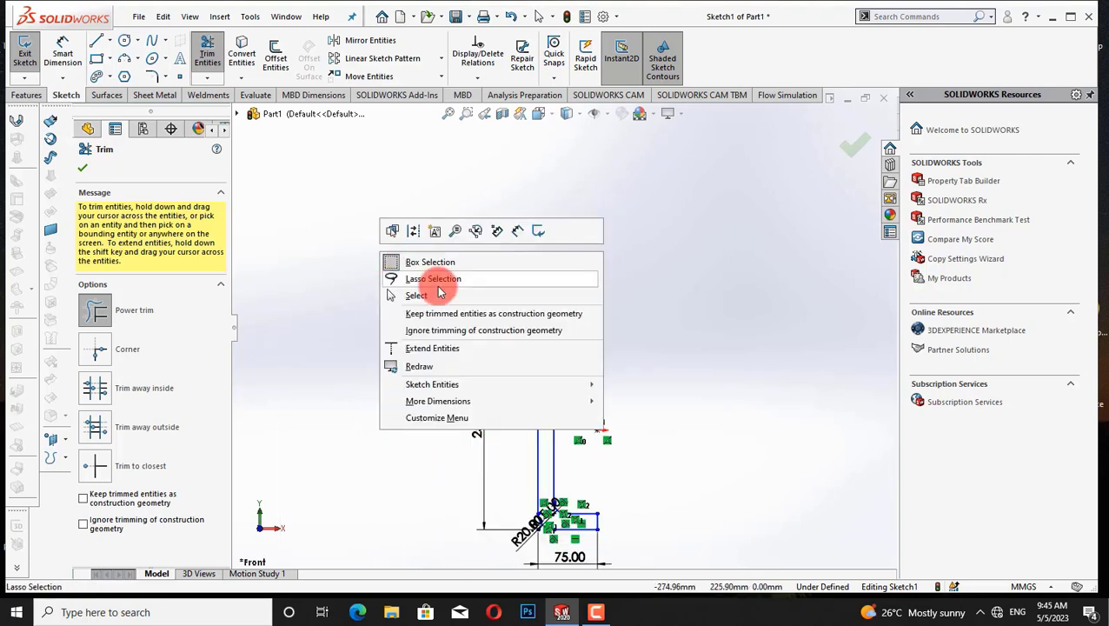
click(427, 294)
Trim the leftover diagonal construction line at the profile's lower filleted corner
right_click(452, 247)
mouse_move(519, 277)
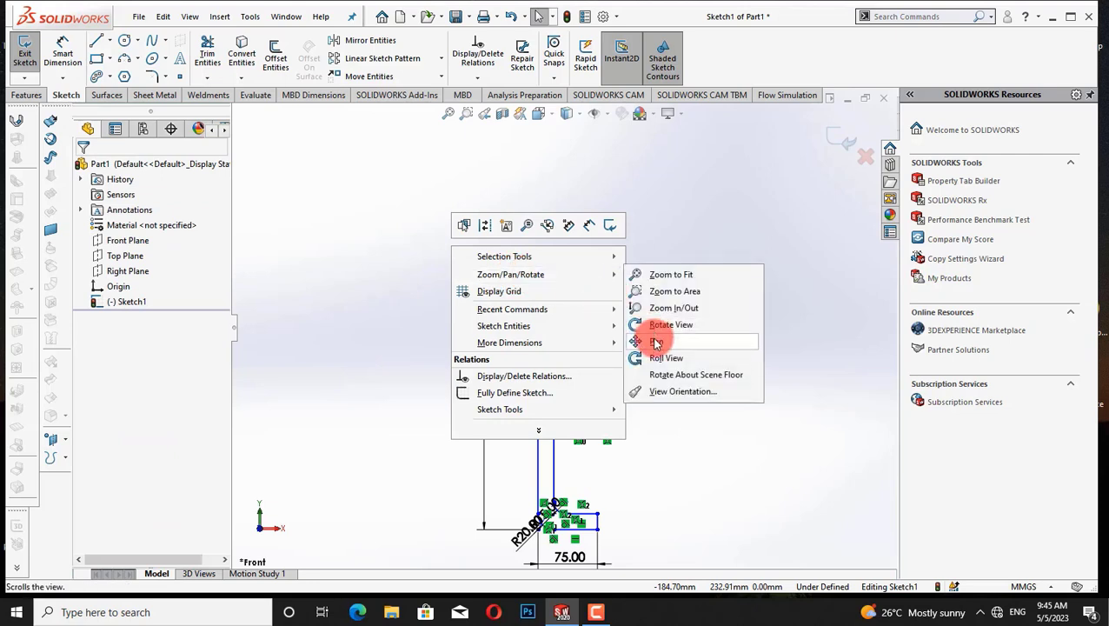
click(656, 342)
drag(626, 410, 579, 268)
scroll(575, 305, down, 6)
drag(560, 335, 601, 272)
scroll(601, 272, down, 2)
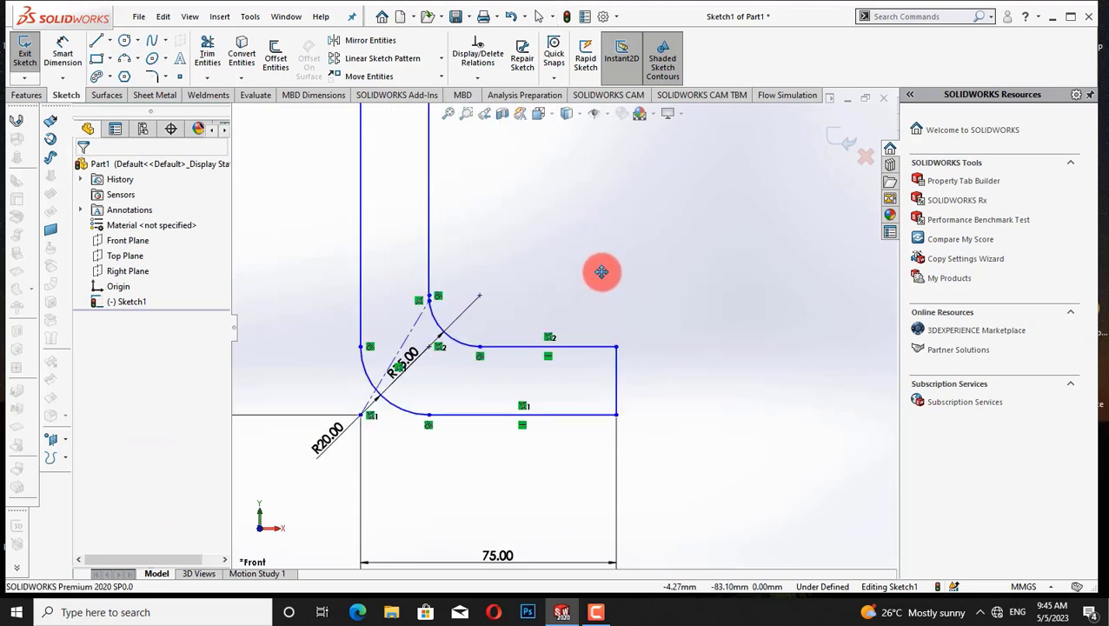
right_click(603, 269)
click(634, 287)
click(207, 53)
mouse_move(420, 358)
mouse_down()
mouse_move(415, 348)
mouse_move(377, 404)
mouse_move(439, 414)
mouse_up()
scroll(600, 252, up, 3)
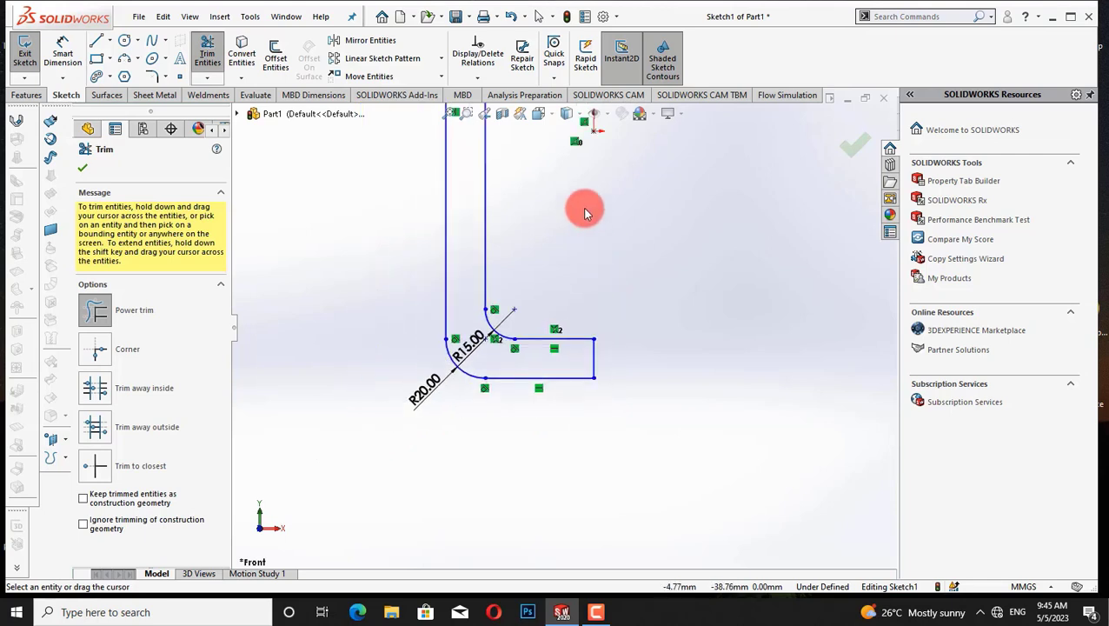
right_click(583, 206)
click(606, 252)
Examine the thin shoulder and neck wall, its bends, and its junction with the thick vertical wall
right_click(551, 204)
mouse_move(580, 234)
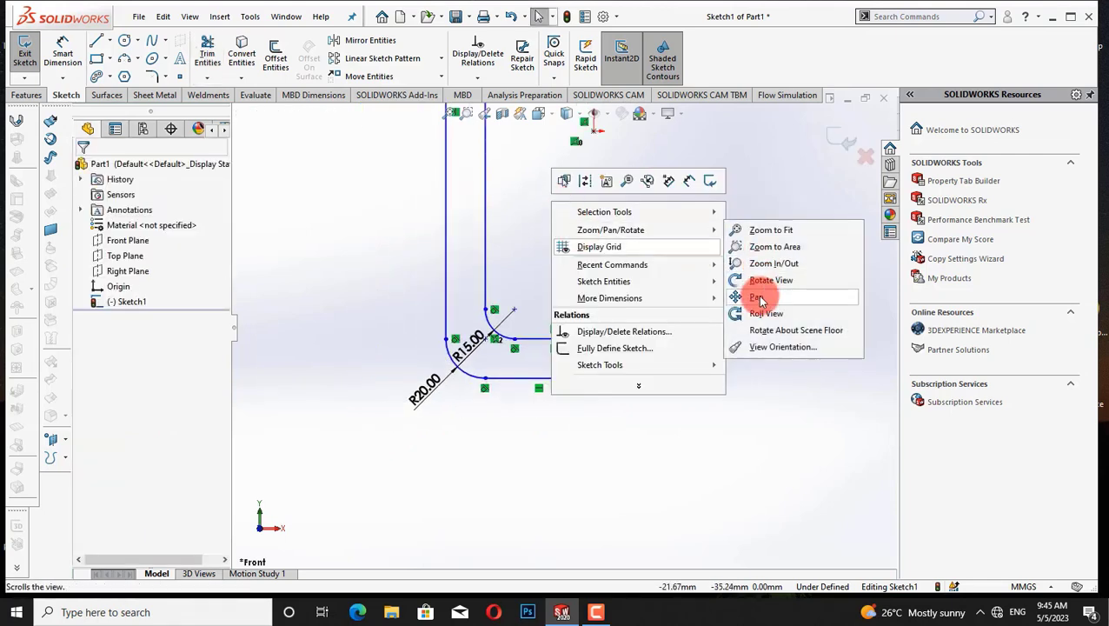
click(763, 297)
drag(701, 233, 725, 366)
drag(701, 289, 737, 512)
scroll(677, 314, down, 1)
drag(677, 313, 693, 450)
scroll(676, 450, down, 6)
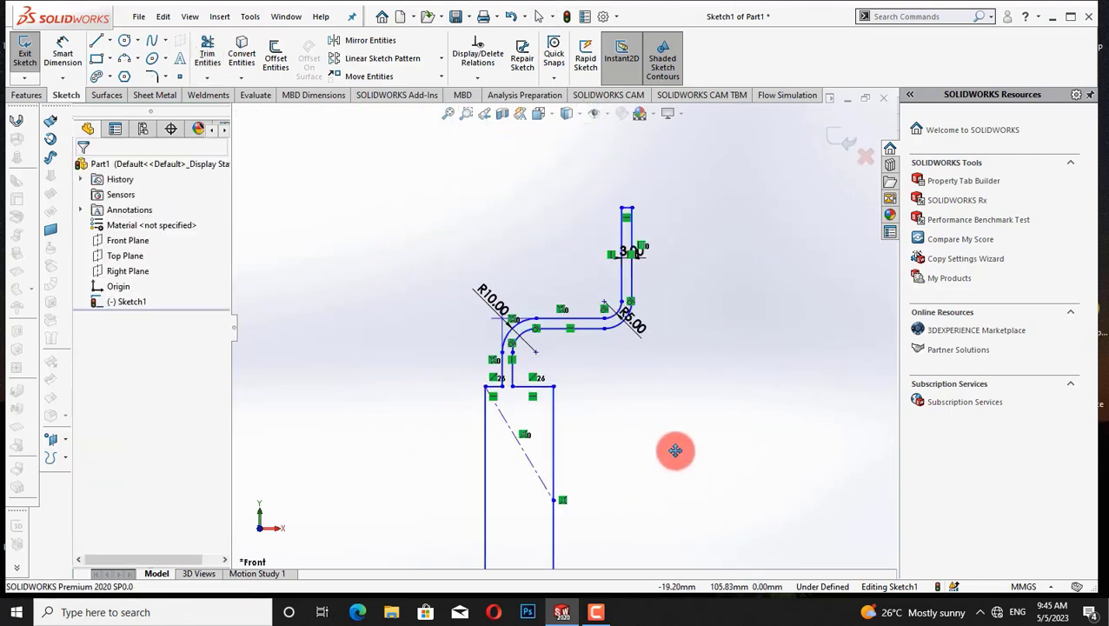
mouse_move(665, 411)
mouse_down()
mouse_move(675, 429)
mouse_move(684, 391)
mouse_up()
scroll(685, 391, down, 2)
scroll(685, 391, up, 5)
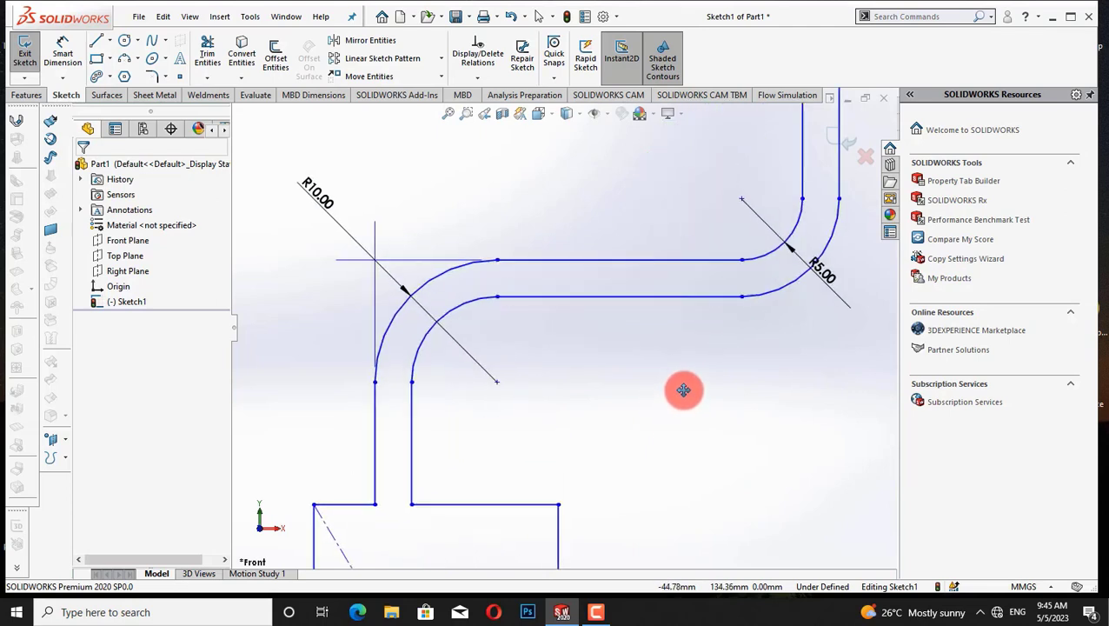
drag(702, 506, 648, 302)
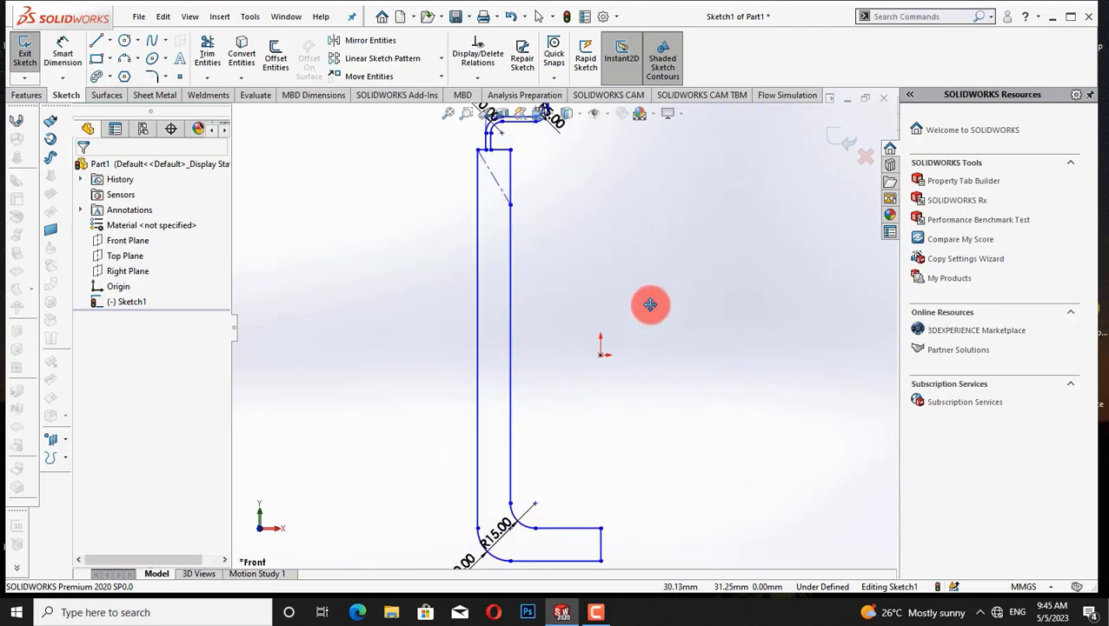
right_click(710, 376)
click(730, 384)
click(28, 96)
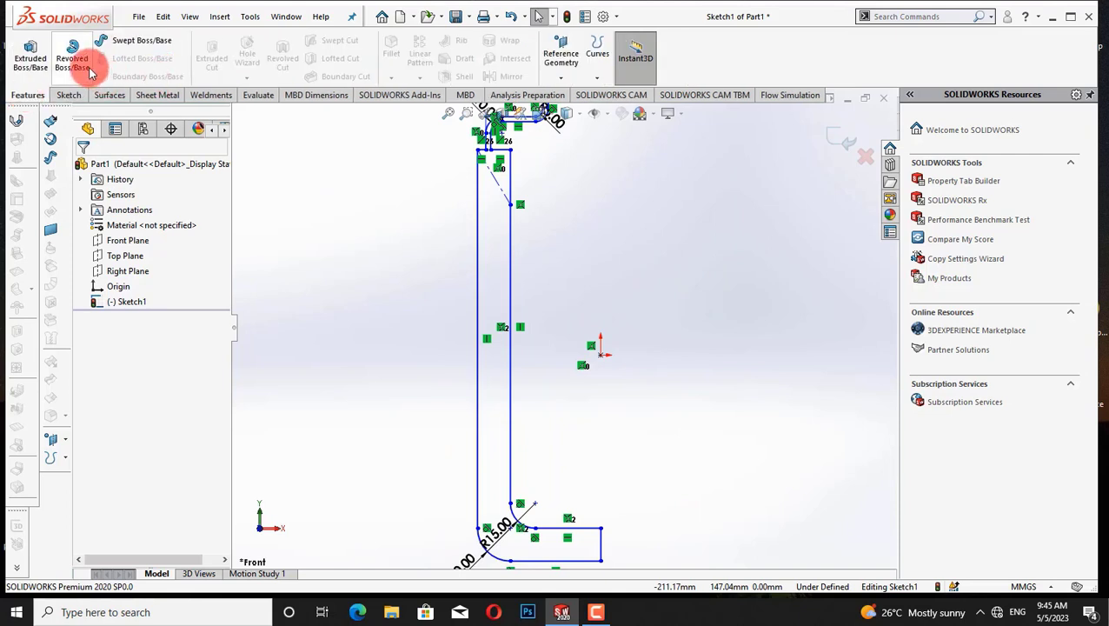
click(73, 58)
click(546, 300)
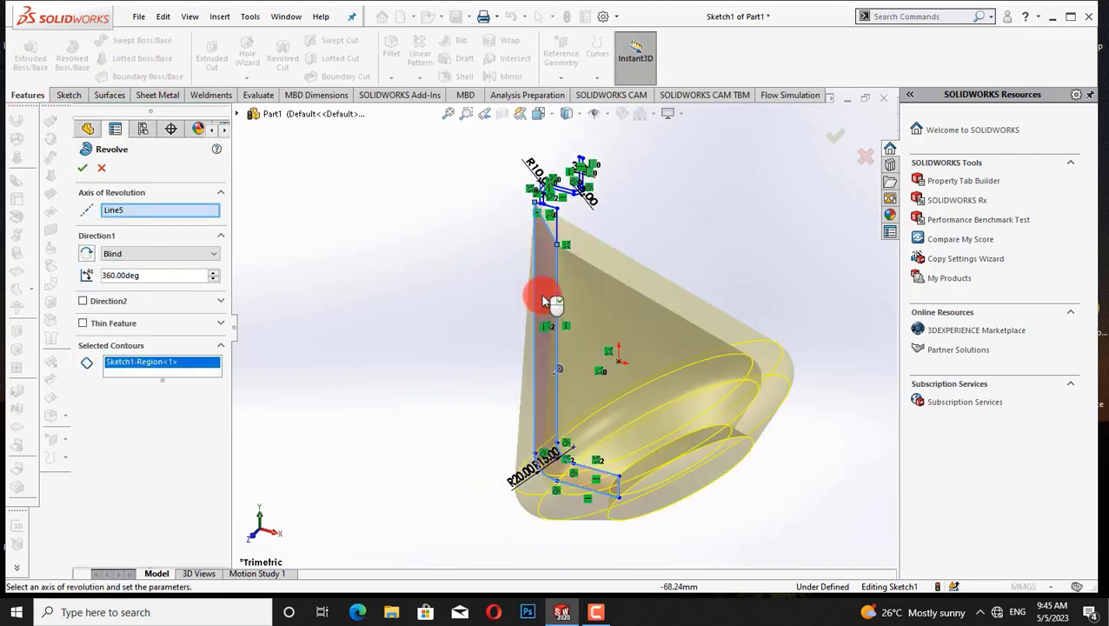
click(556, 228)
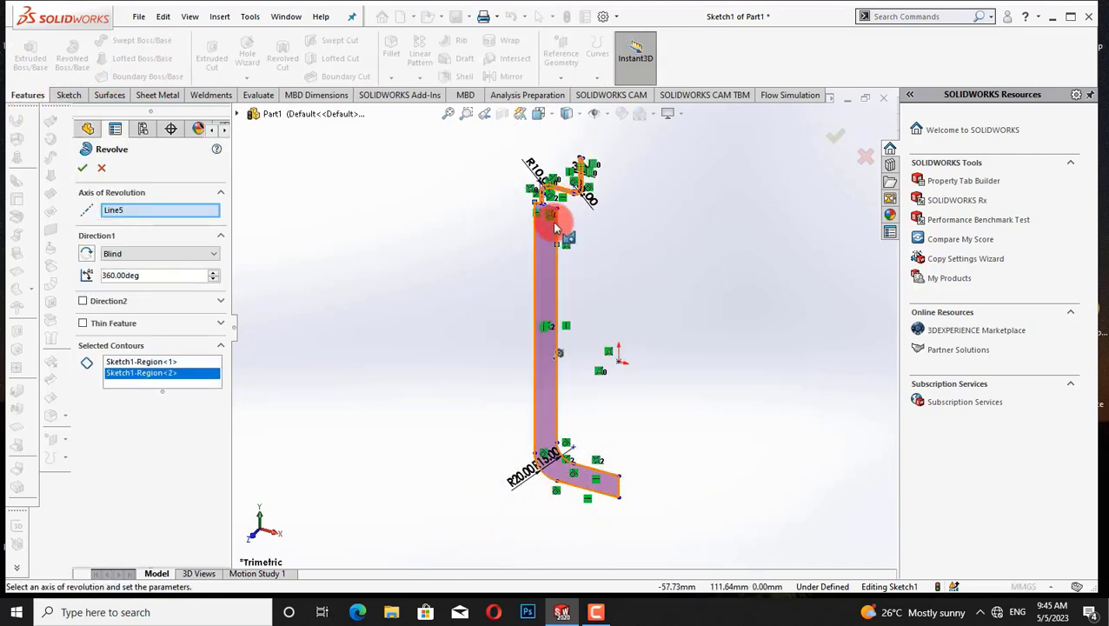
click(130, 211)
key(Delete)
click(101, 168)
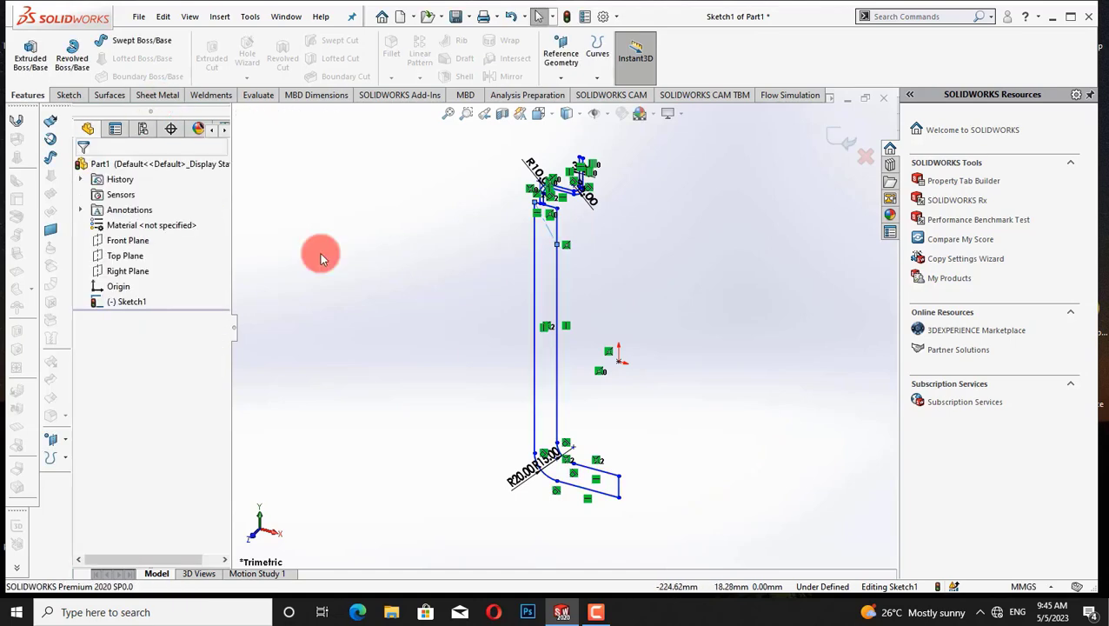
Trim away the diagonal construction line at the upper end of the thick vertical wall
click(207, 54)
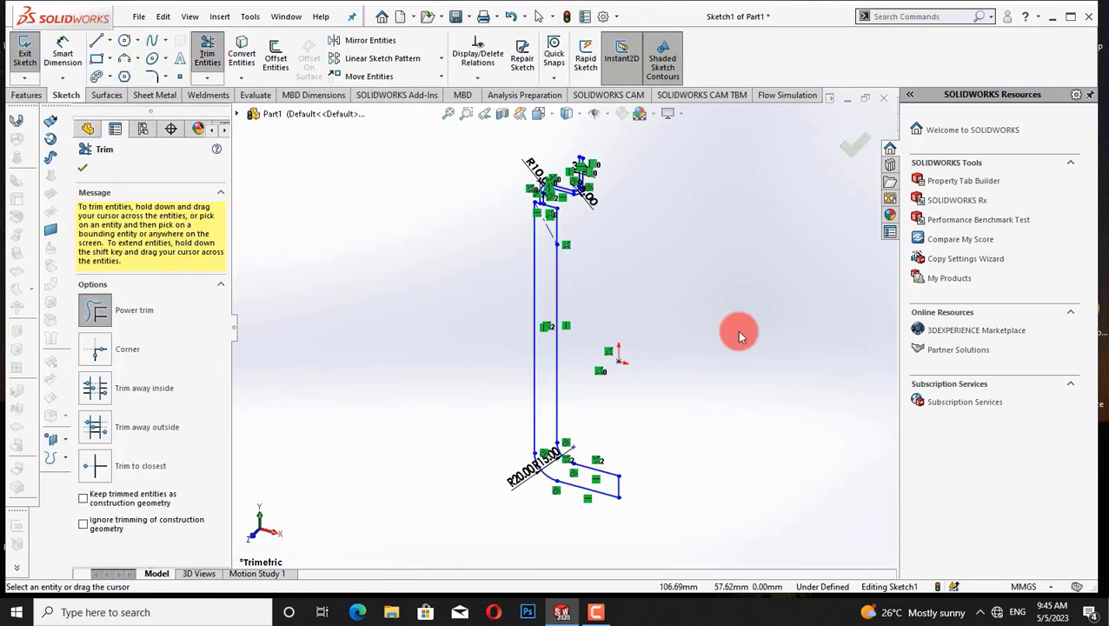
mouse_move(542, 276)
mouse_down()
mouse_move(545, 228)
mouse_move(565, 187)
mouse_up()
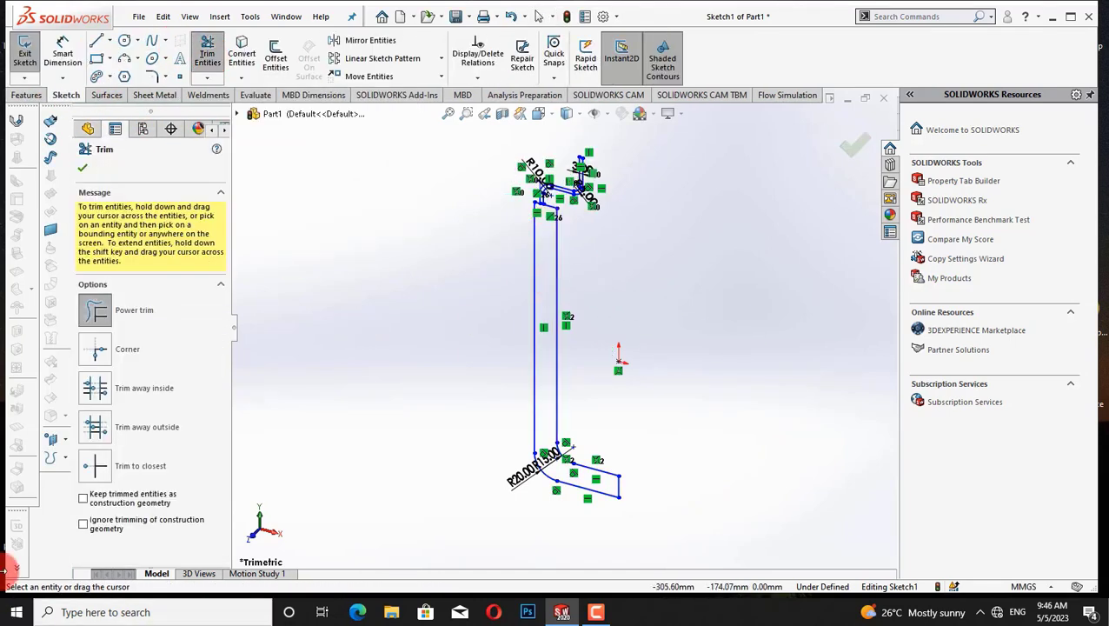
click(82, 167)
click(26, 95)
click(72, 53)
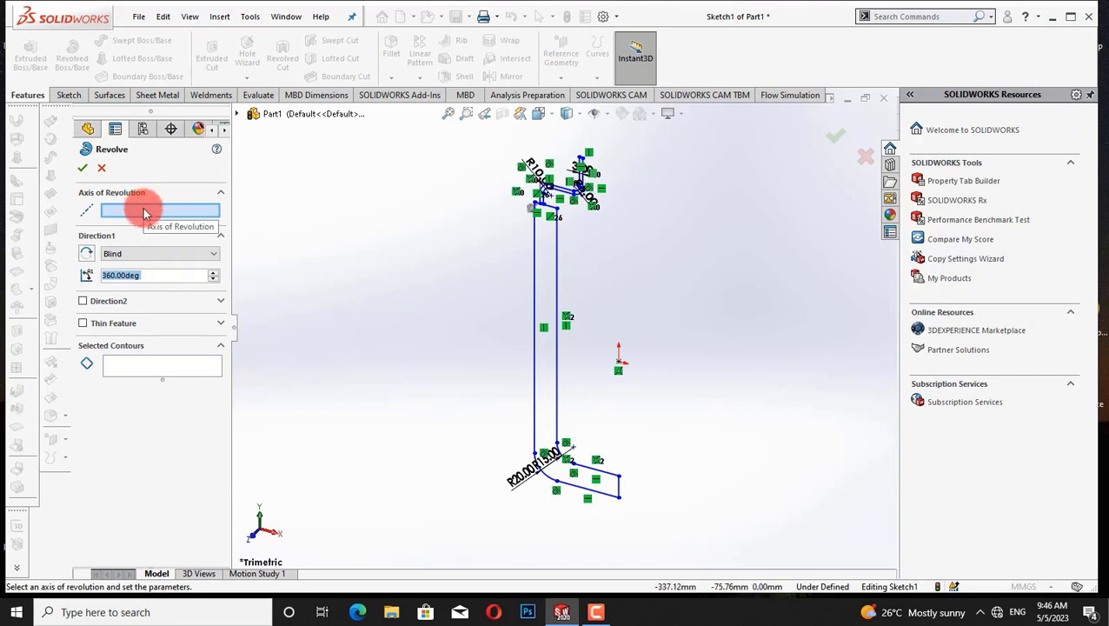
click(620, 493)
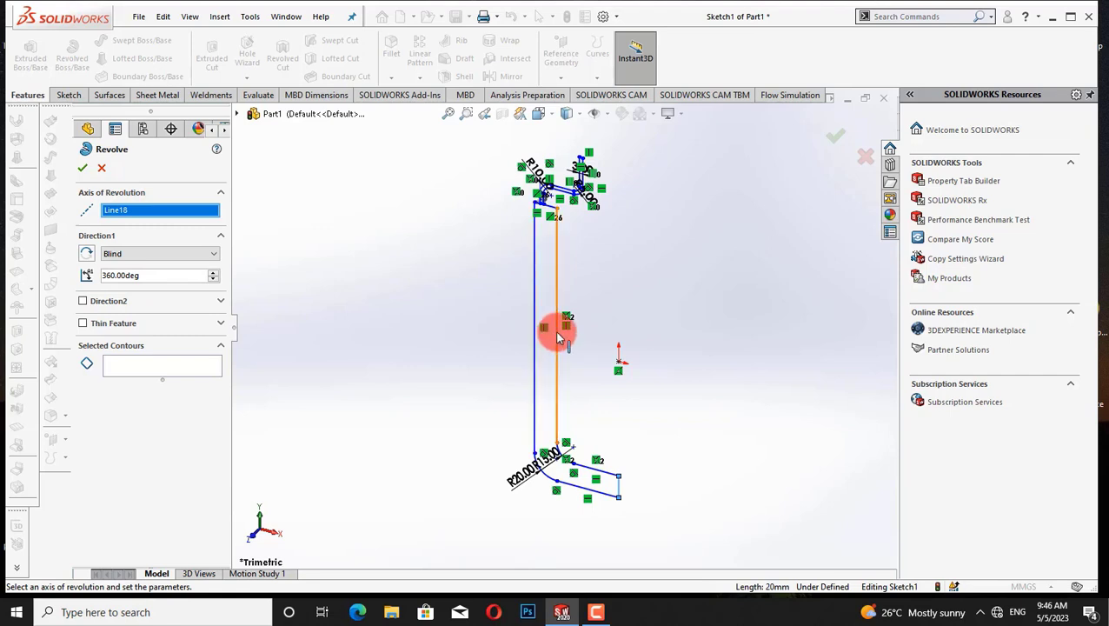
click(557, 408)
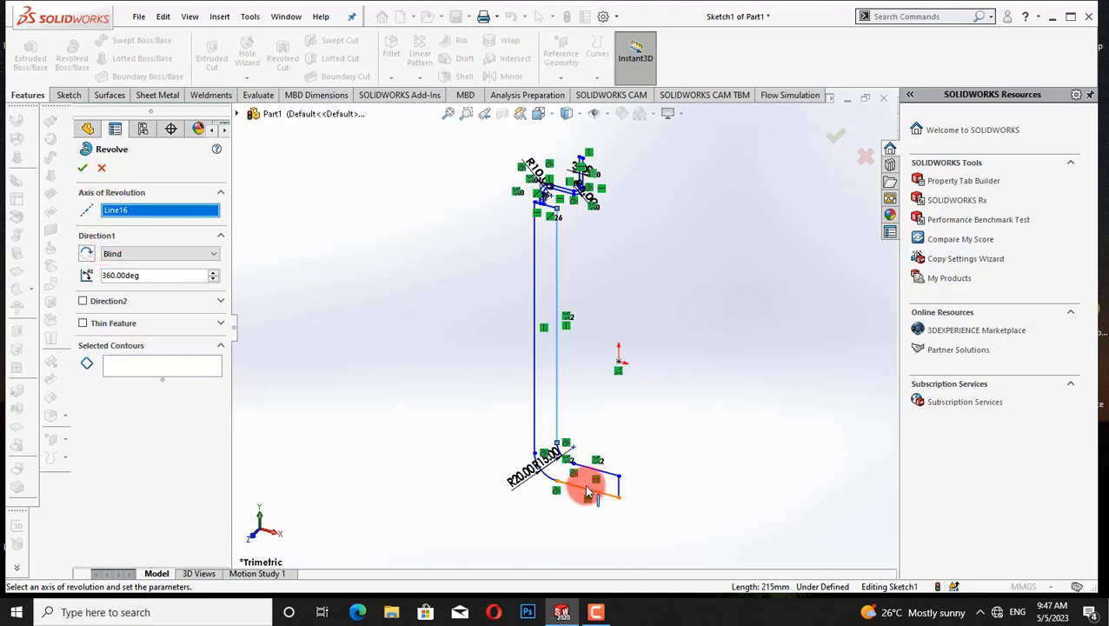
click(557, 372)
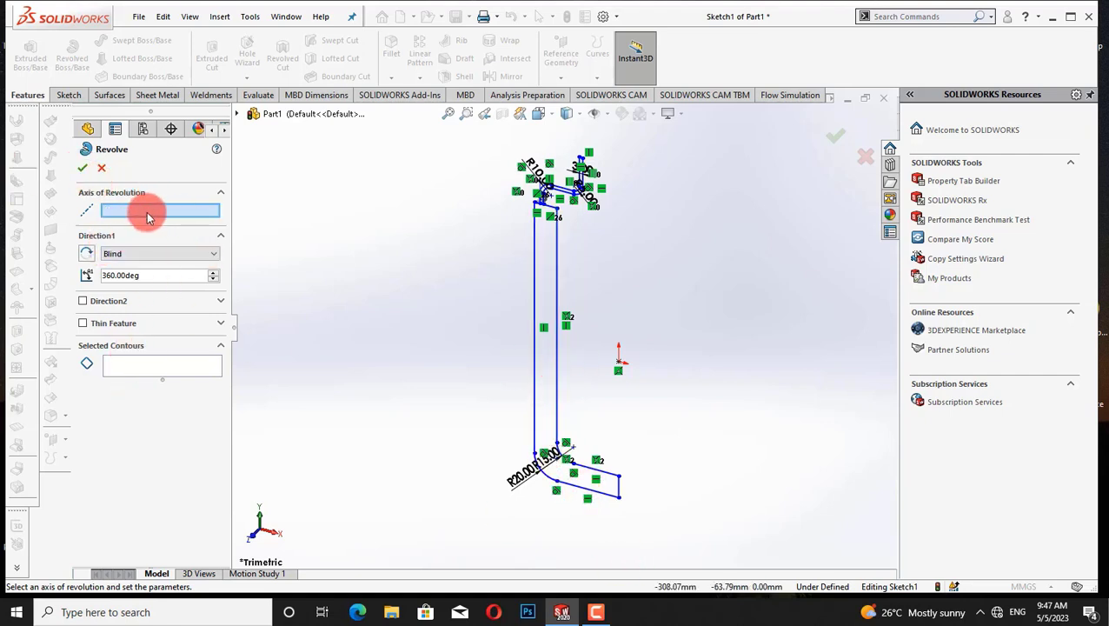
click(619, 489)
click(100, 170)
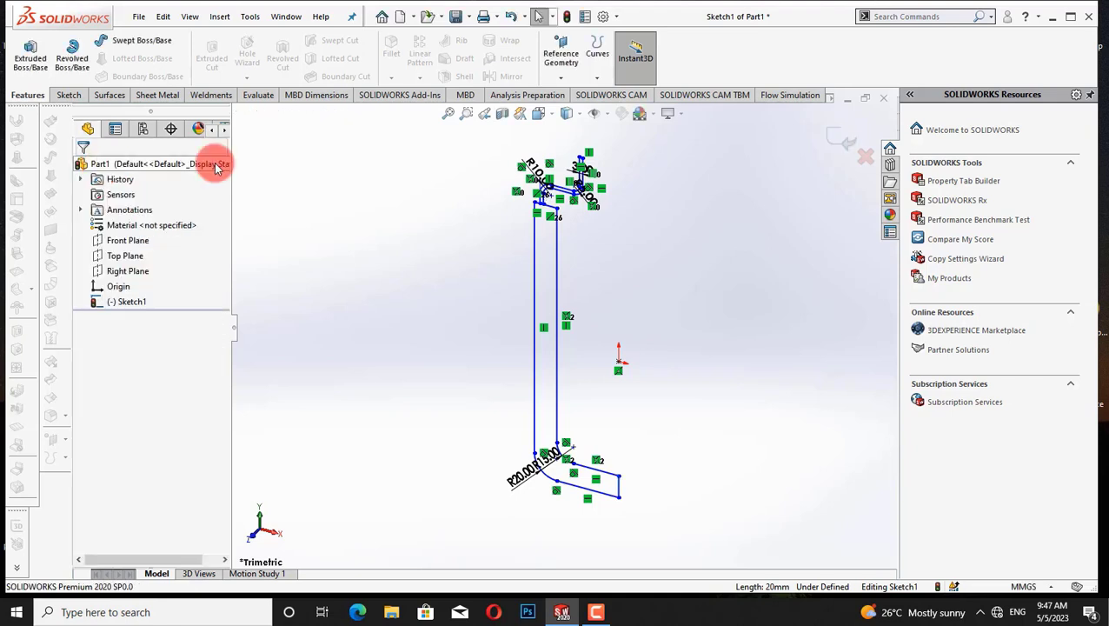
click(71, 56)
click(536, 424)
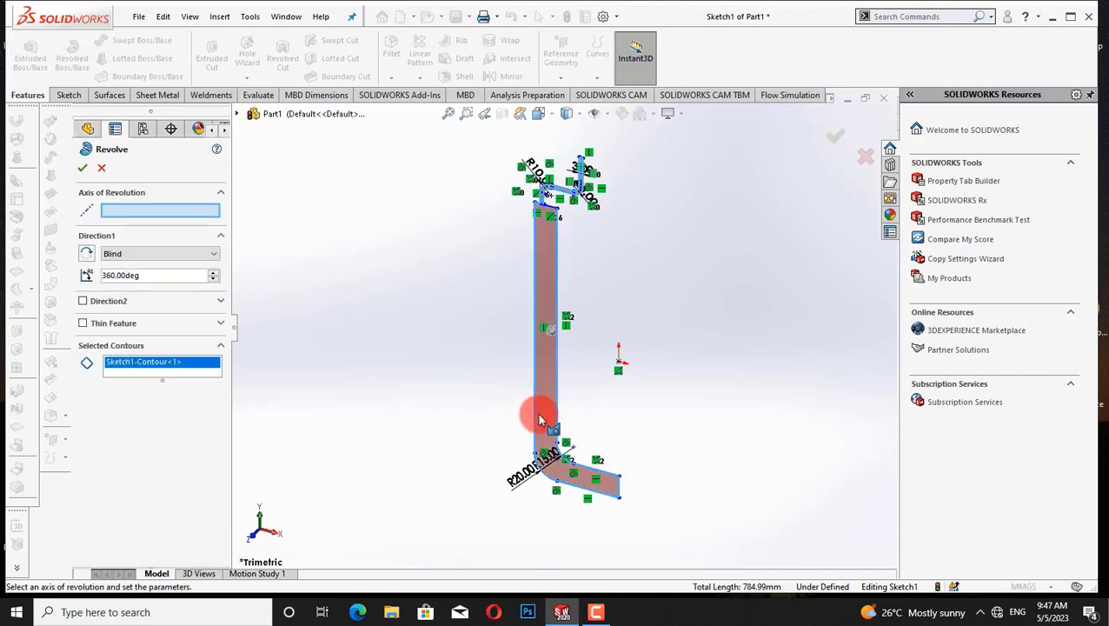
click(541, 361)
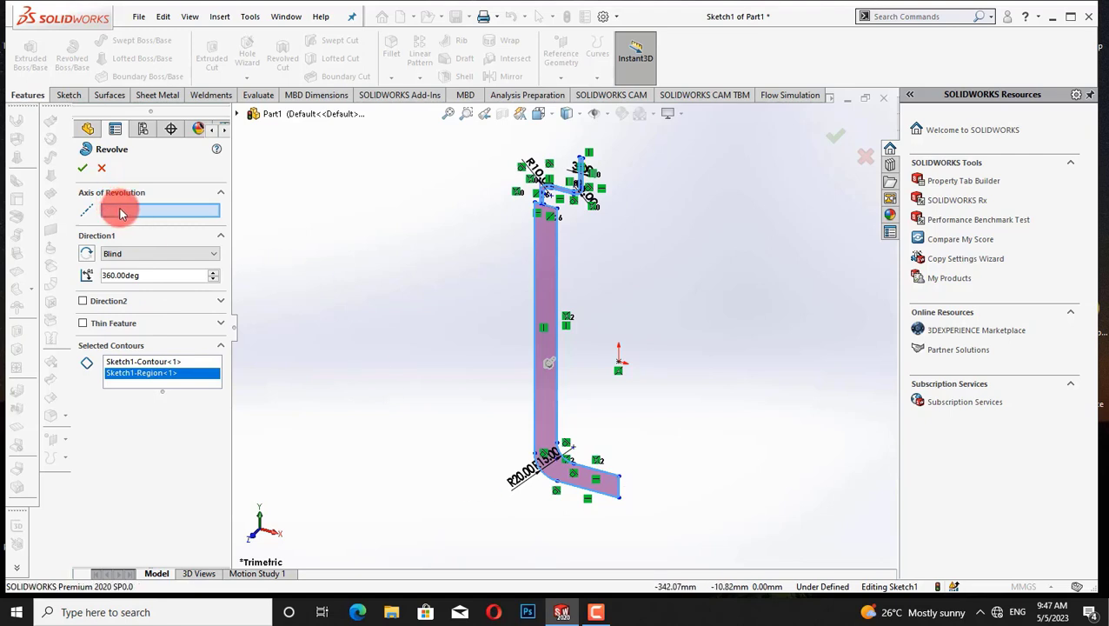
click(621, 494)
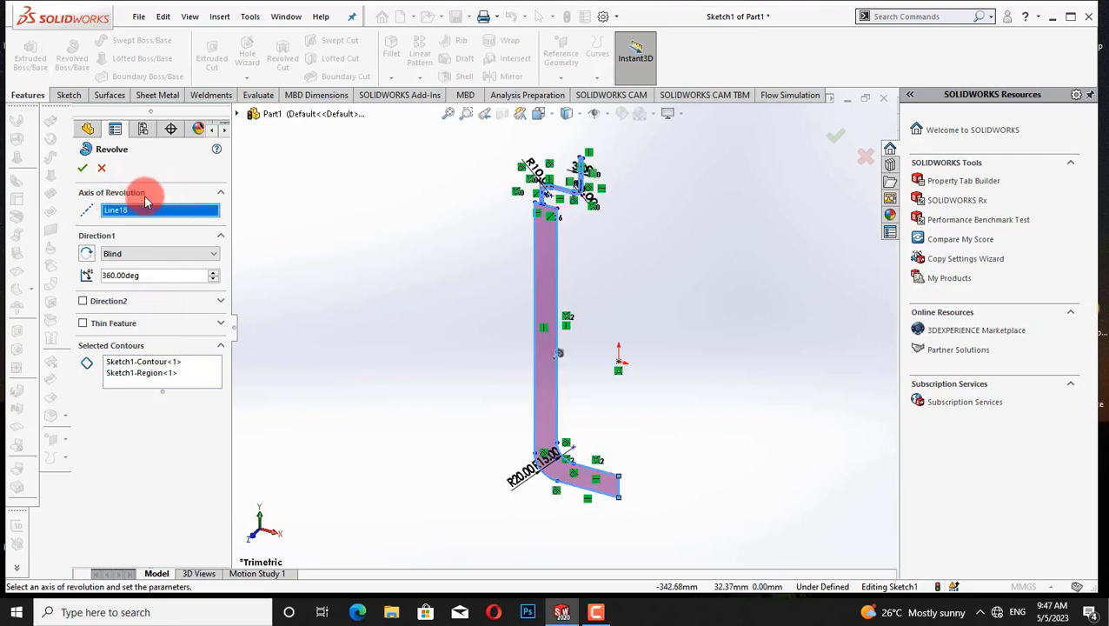
click(101, 168)
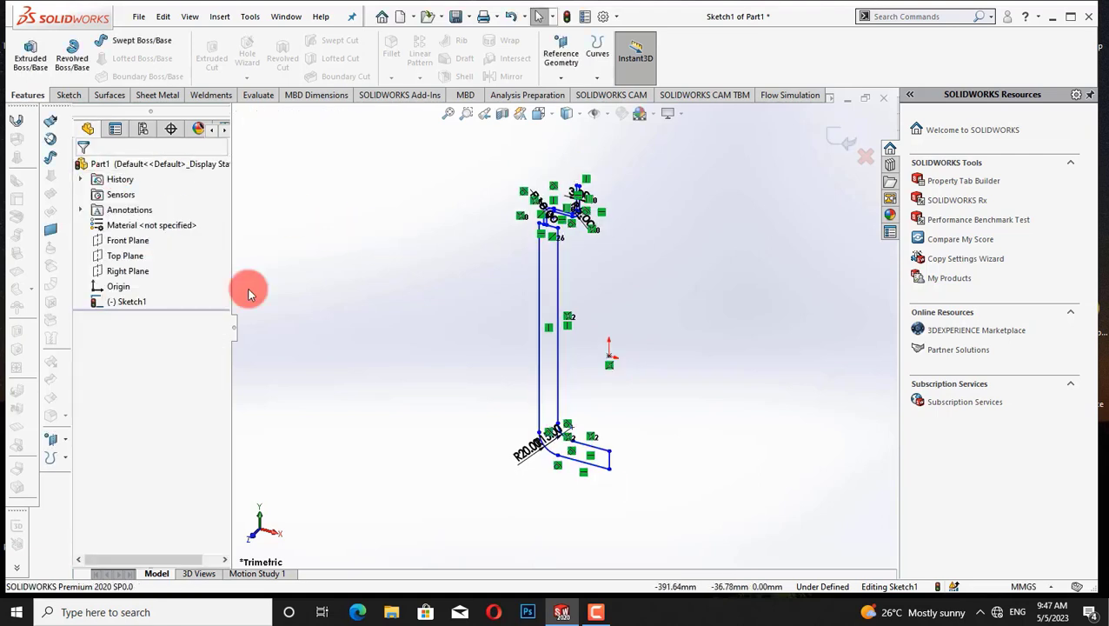
Facing the Front Plane, sketch a vertical centerline about 69 mm long passing through the origin
right_click(139, 240)
click(211, 223)
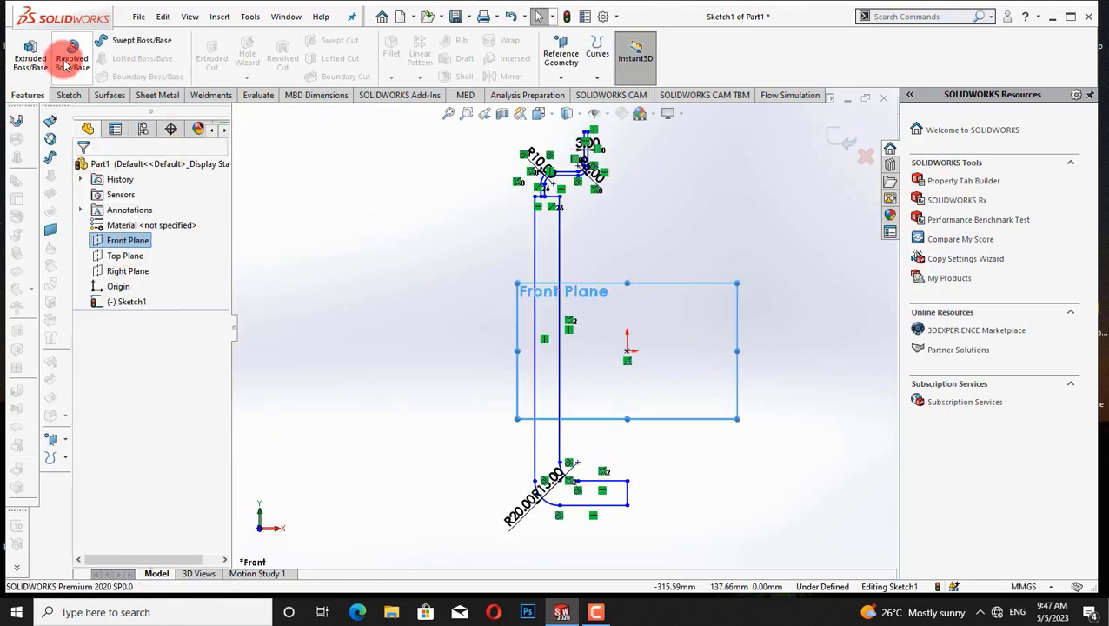
click(69, 95)
click(113, 43)
click(113, 44)
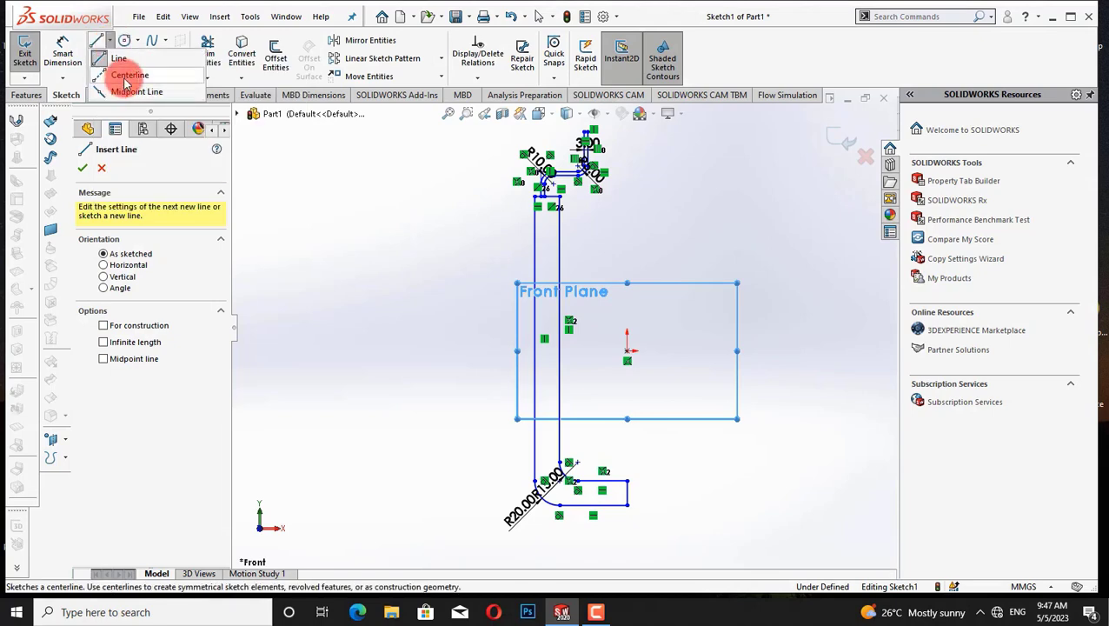
click(125, 77)
click(628, 306)
click(627, 390)
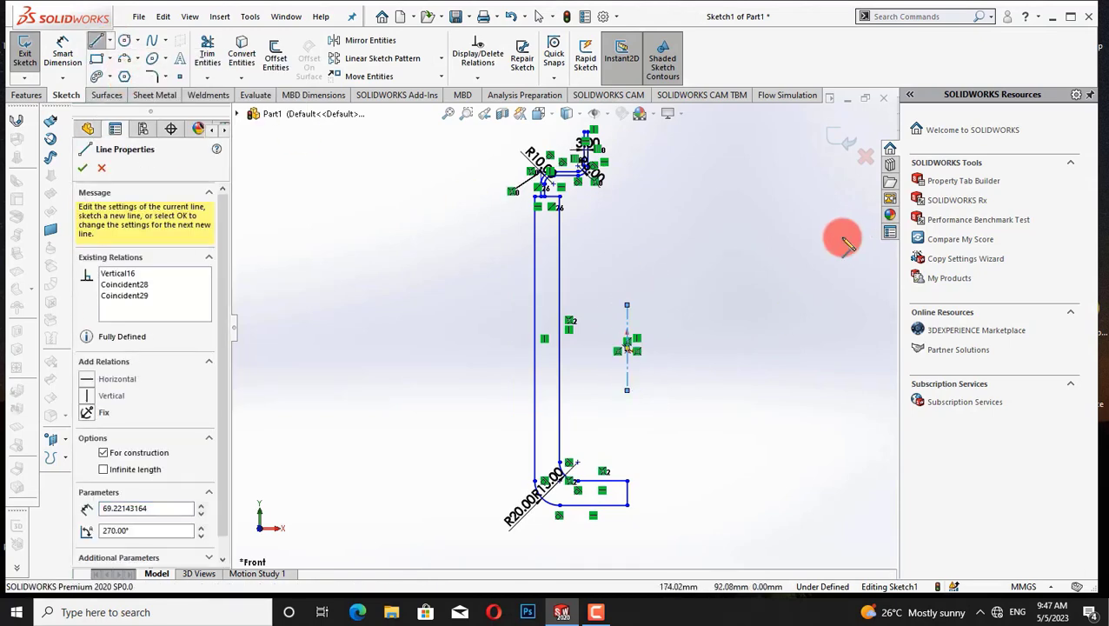
key(Escape)
Revolve the closed wall profile 360 degrees about the vertical centerline to form the solid bottle
click(25, 95)
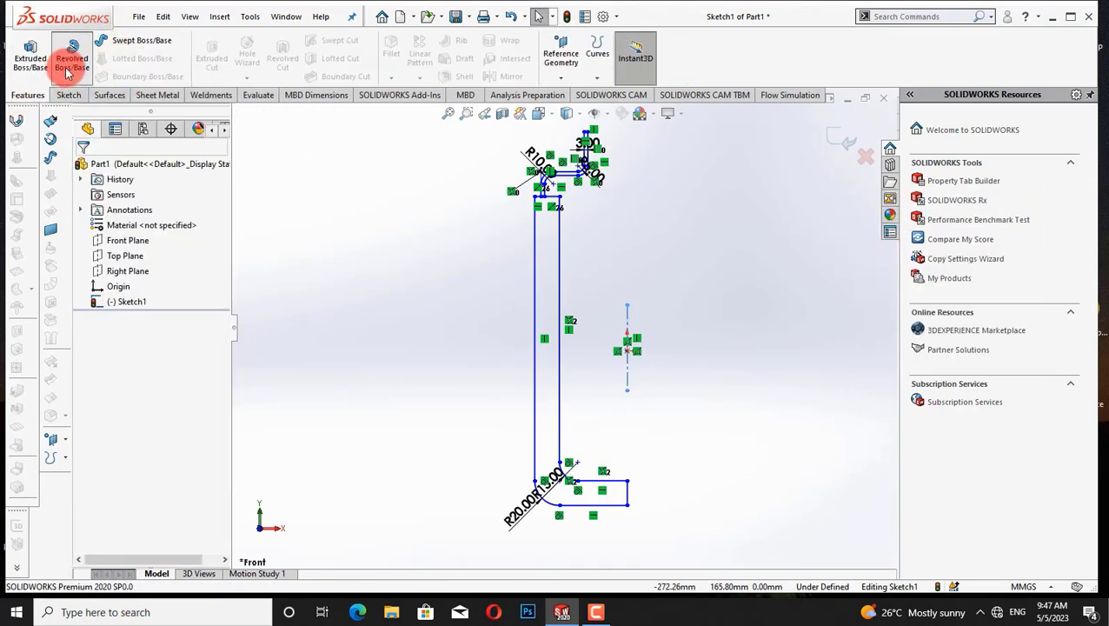
click(72, 56)
click(542, 313)
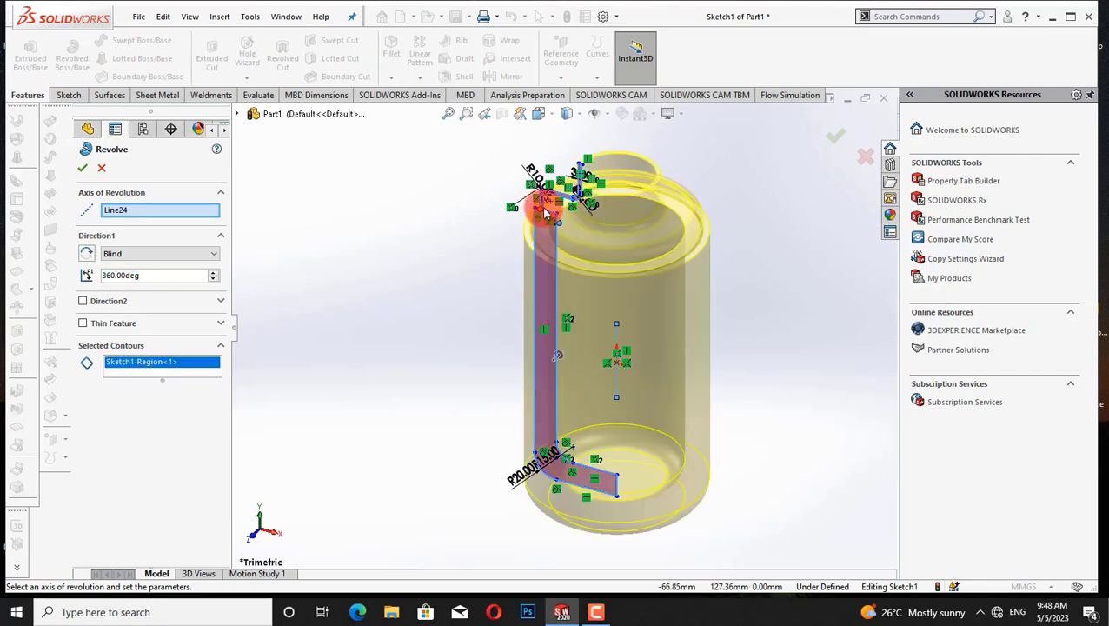
click(84, 168)
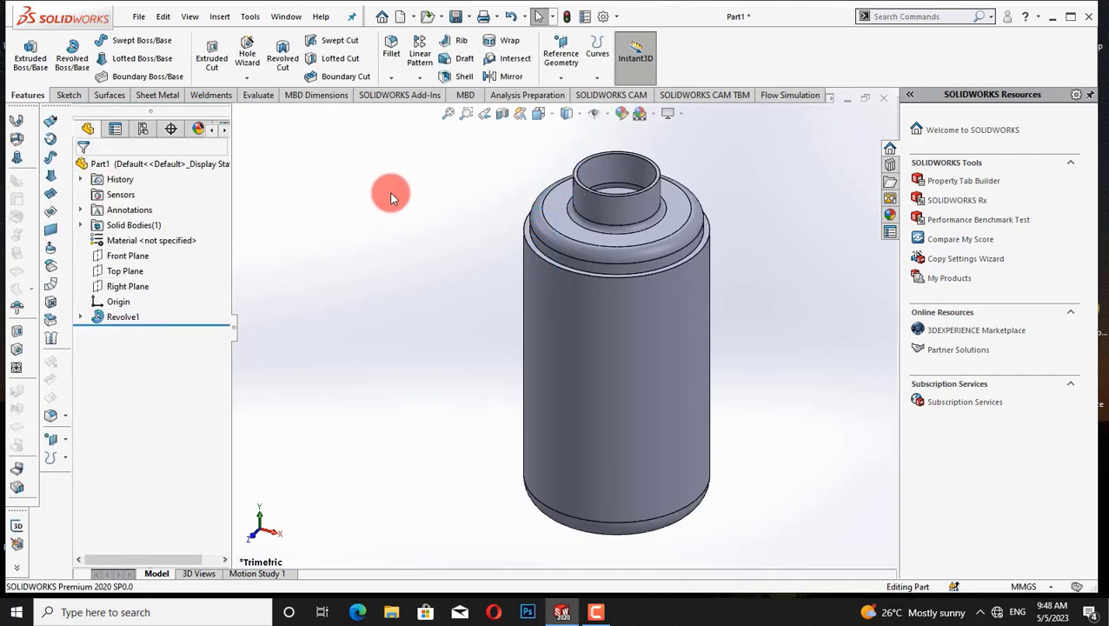
Examine the revolved bottle's body, shoulder and neck from the front and from tilted angles
key(ctrl+1)
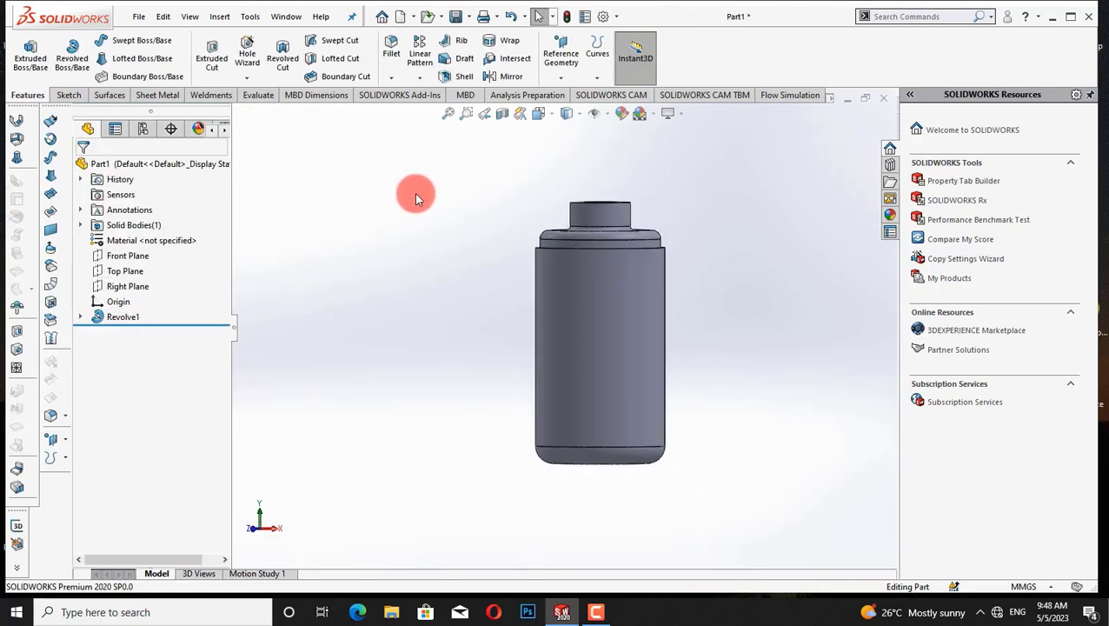
key(ctrl+7)
key(ctrl+1)
scroll(440, 184, up, 2)
scroll(450, 177, down, 4)
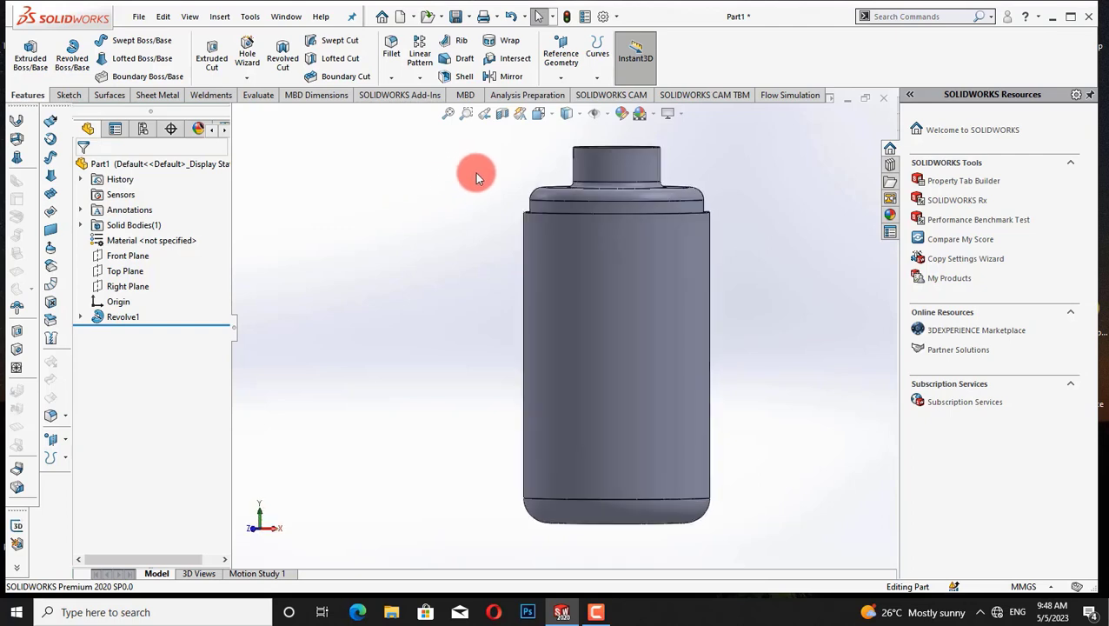
right_click(474, 173)
click(492, 259)
drag(636, 315, 579, 328)
key(Left)
key(Left)
key(Down)
key(Down)
key(Down)
key(Down)
key(Down)
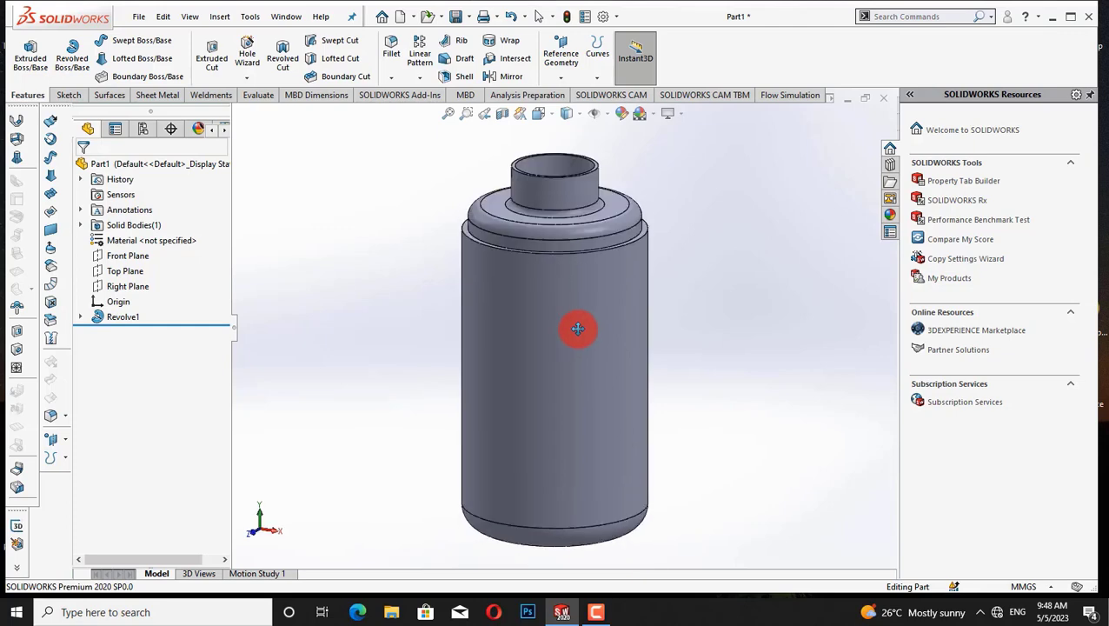
key(Down)
key(Down)
key(Up)
key(Up)
key(Up)
key(Up)
right_click(697, 238)
click(743, 251)
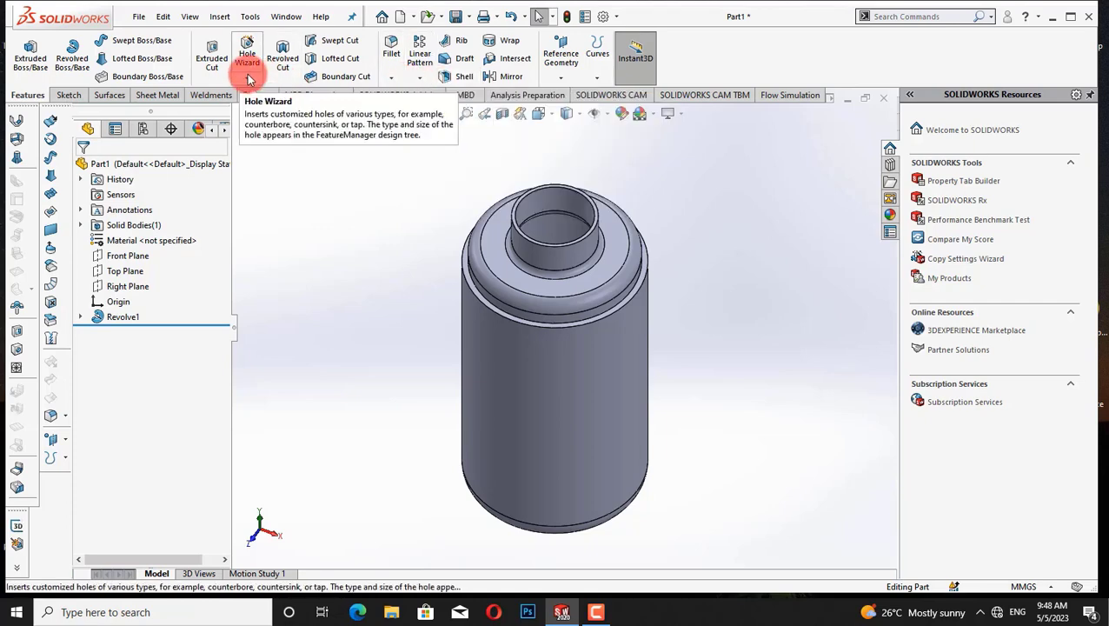
Start a Thread feature located on the circular outer edge at the neck's open end
click(247, 77)
click(267, 127)
click(633, 319)
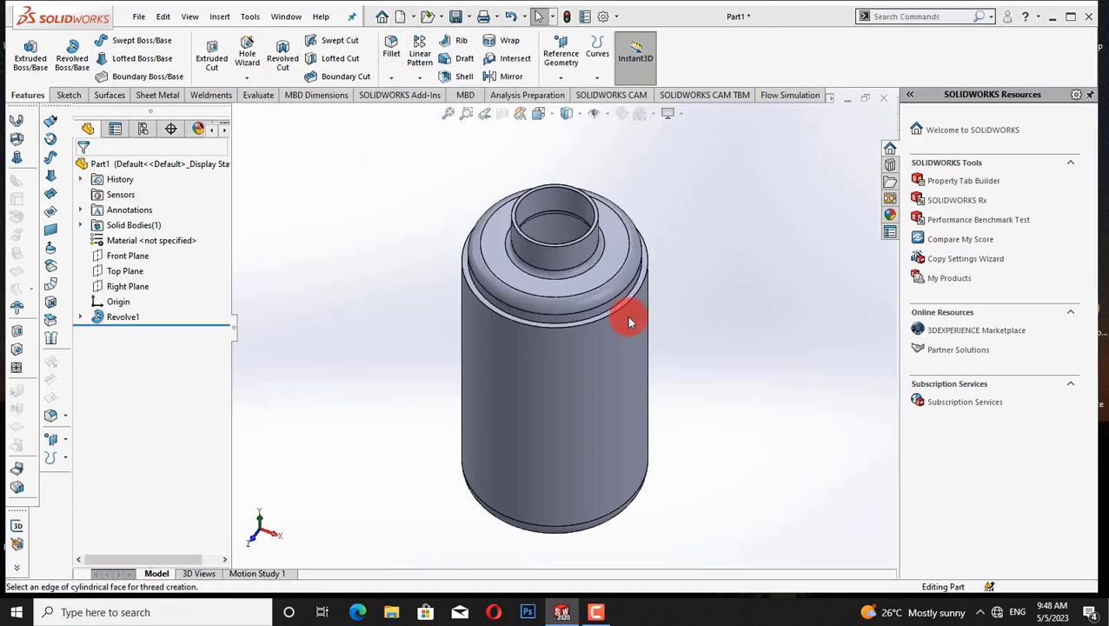
drag(217, 366, 217, 450)
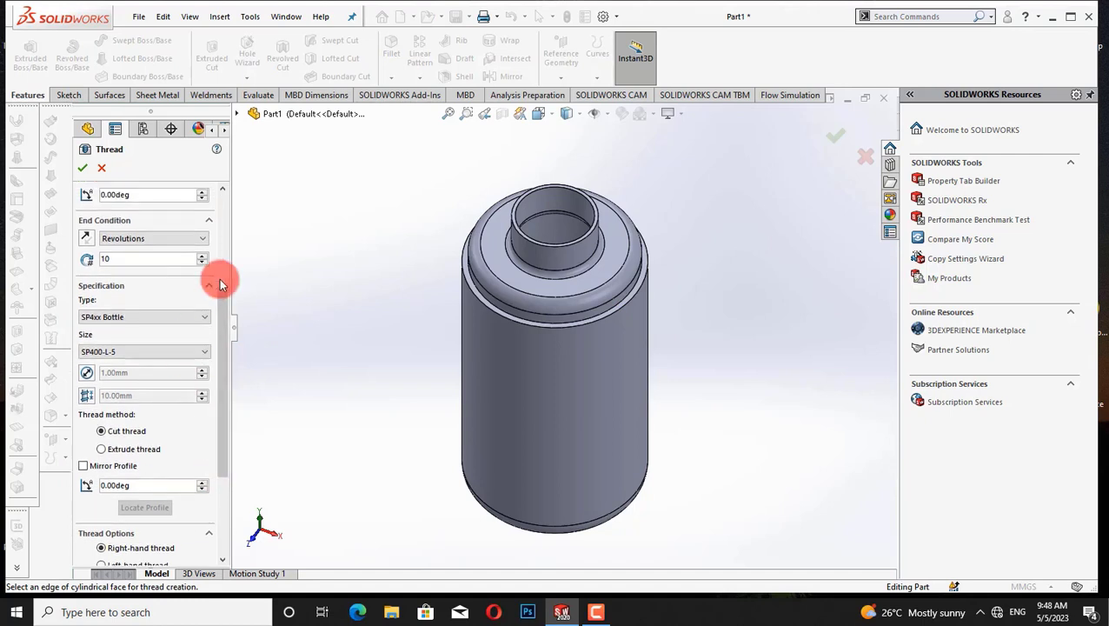
click(547, 253)
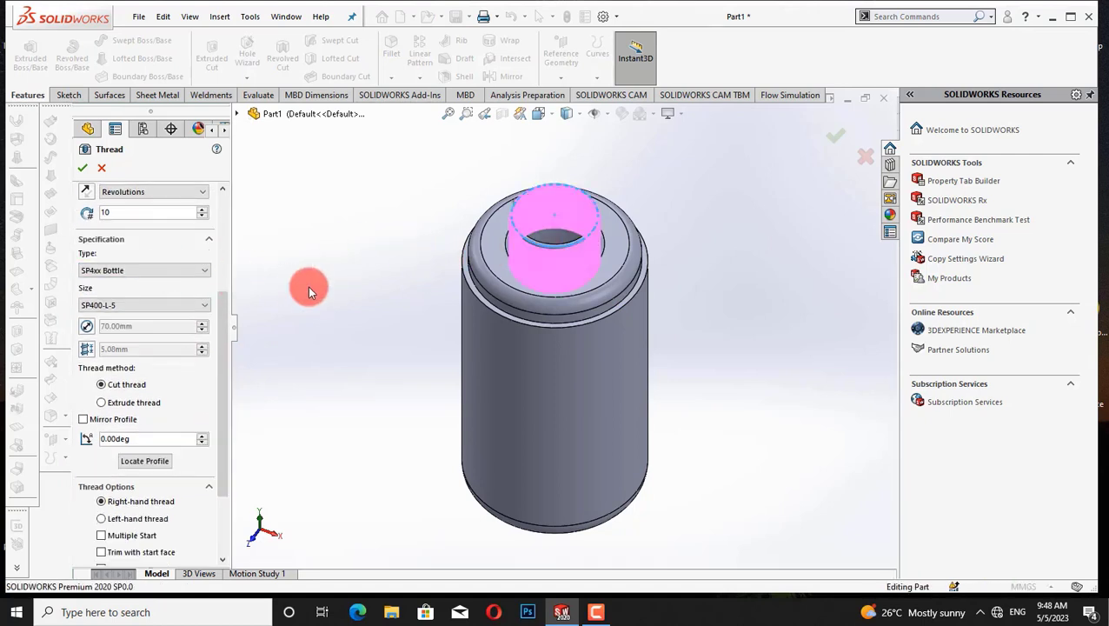
Keep the thread's end condition as Revolutions and set it to 5.5 revolutions
key(Up)
drag(222, 328, 248, 231)
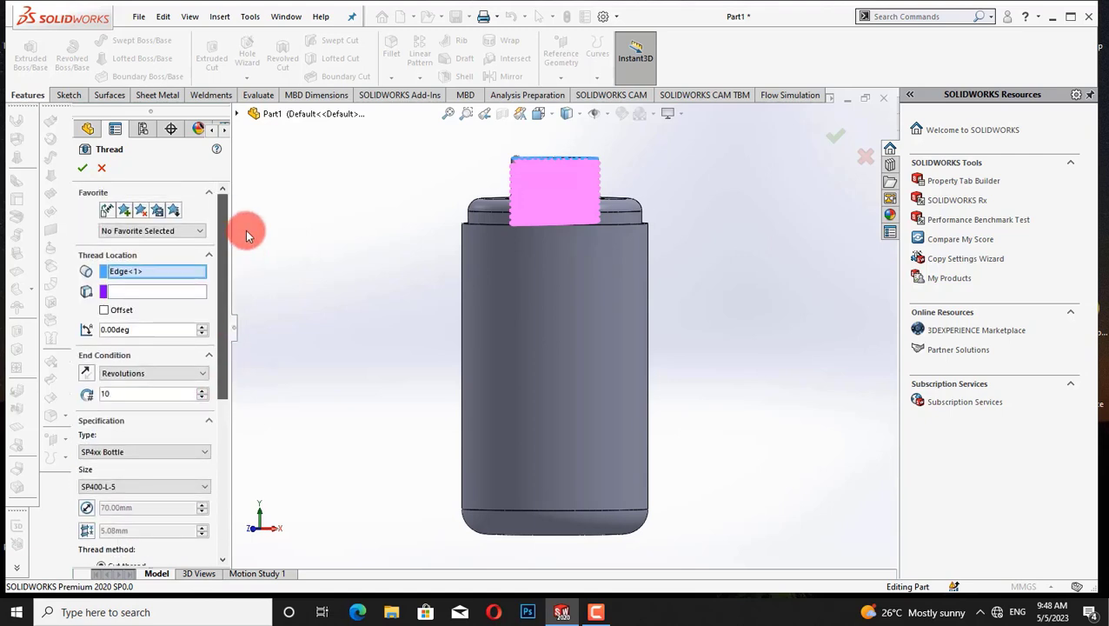
click(204, 374)
click(302, 362)
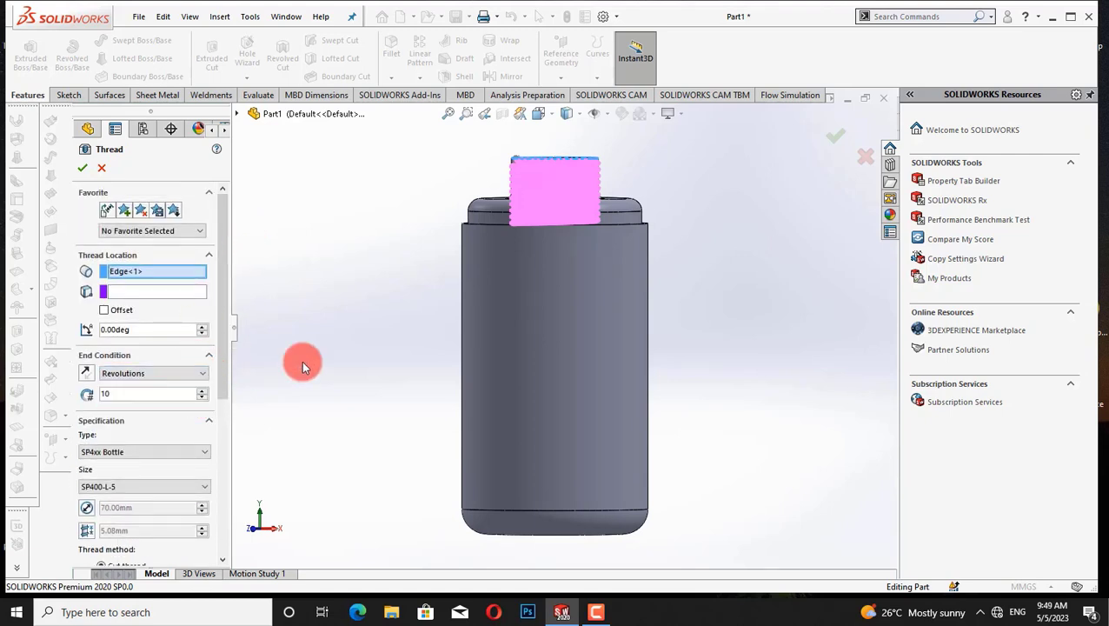
click(202, 399)
click(203, 398)
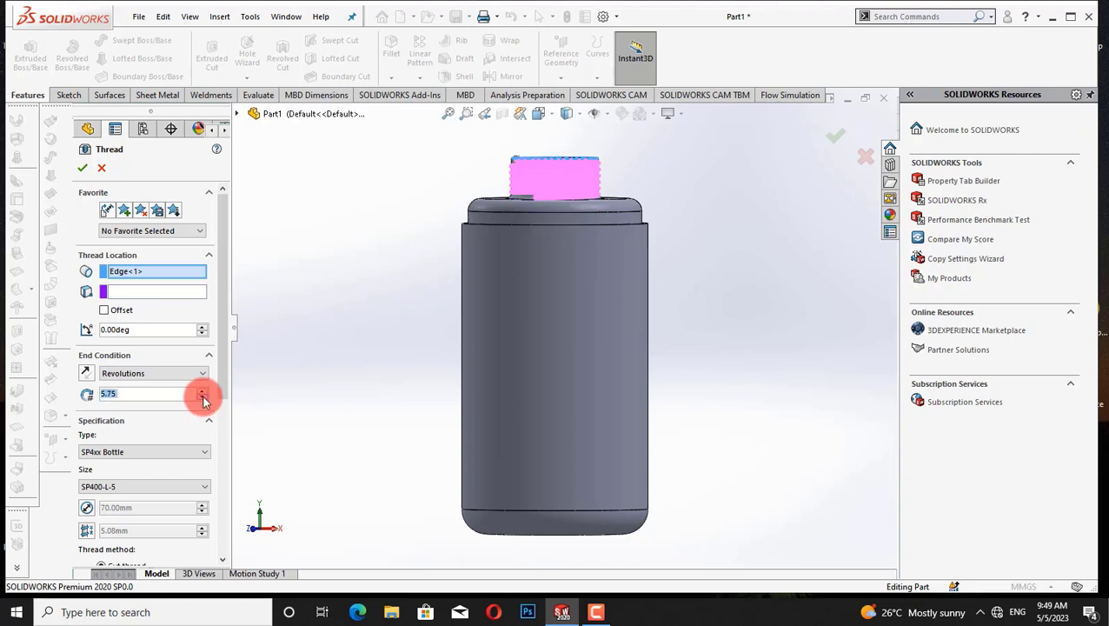
Override the neck thread's pitch and set it to 8 mm
drag(218, 364, 232, 479)
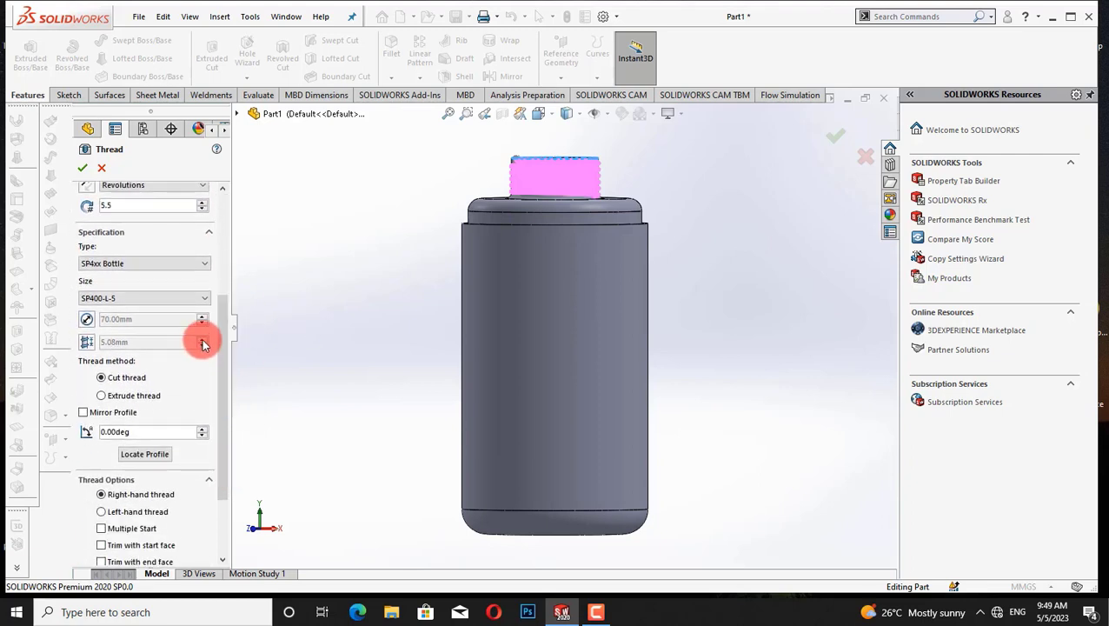
click(87, 343)
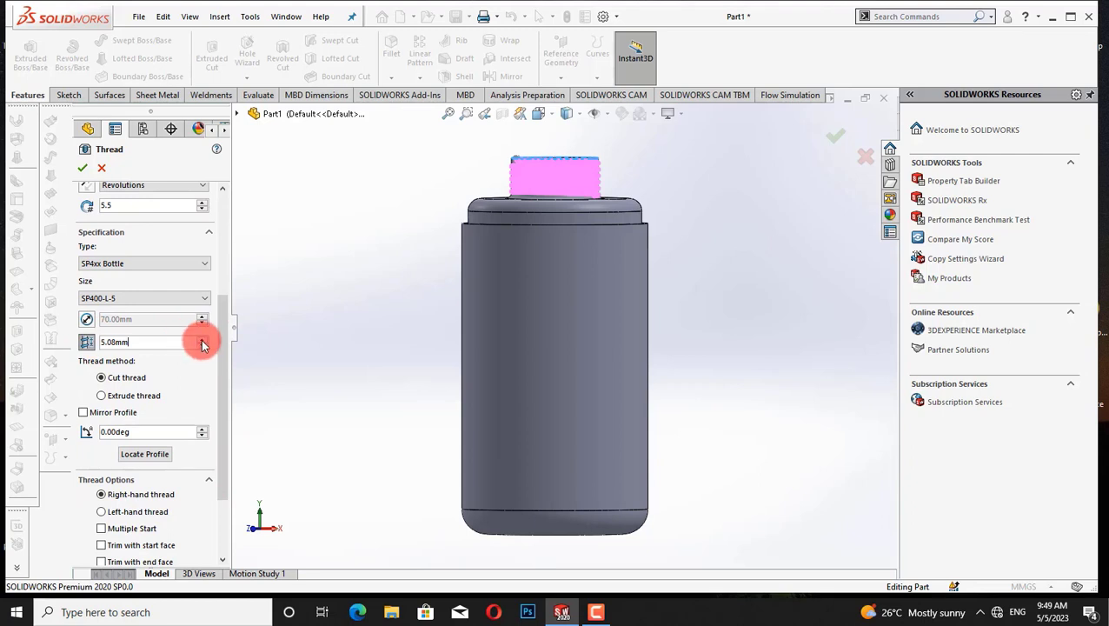
click(202, 337)
click(201, 347)
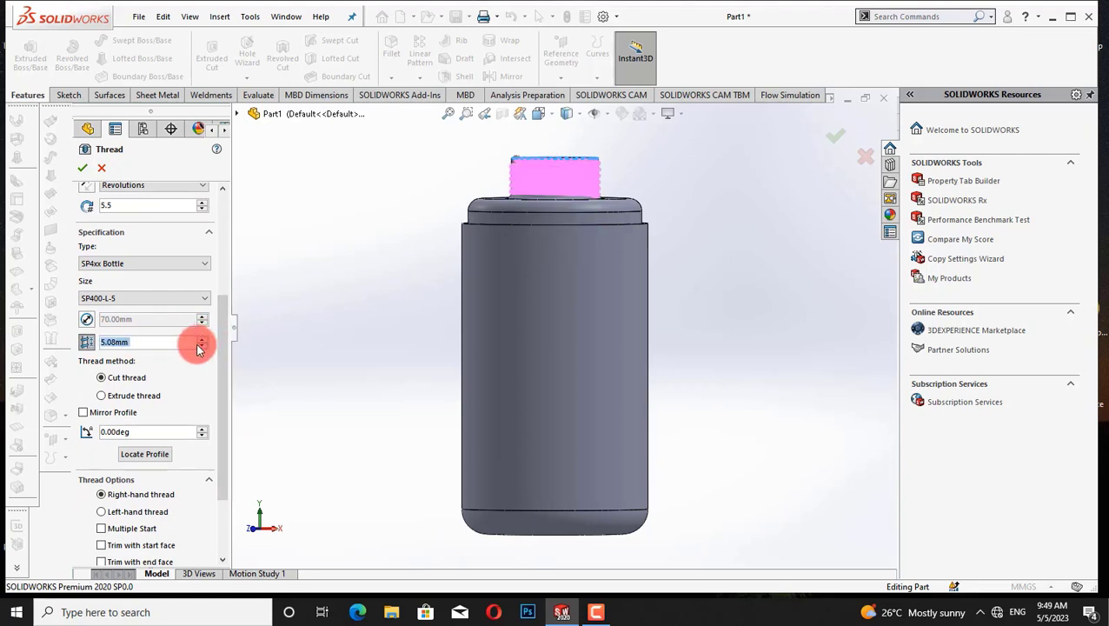
text(8)
click(766, 290)
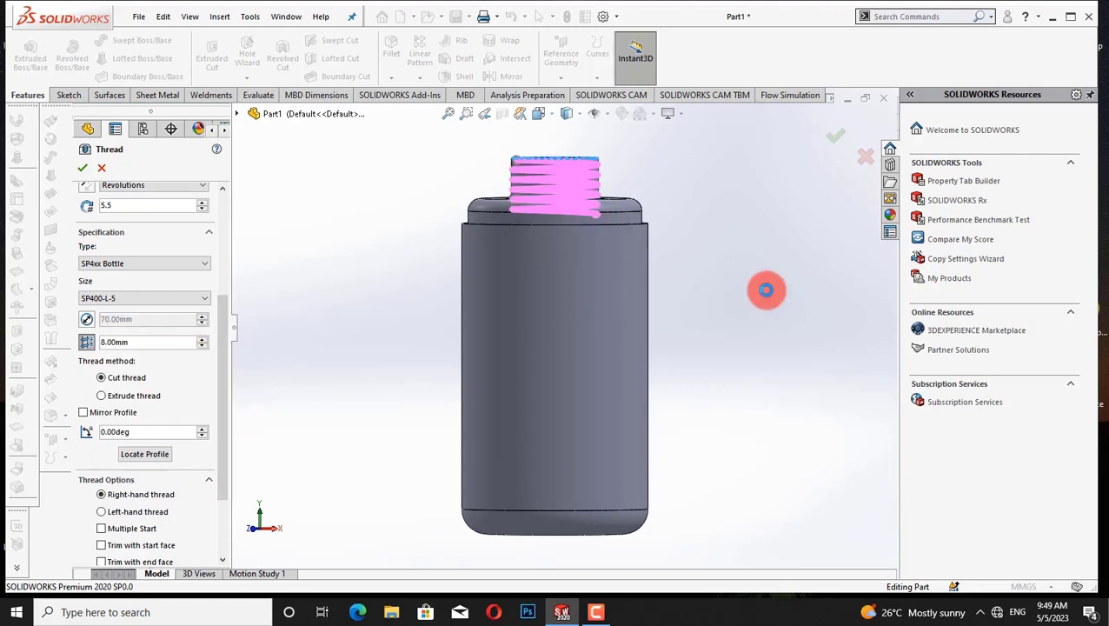
Reduce the neck thread to 3.5 revolutions
drag(224, 329, 241, 226)
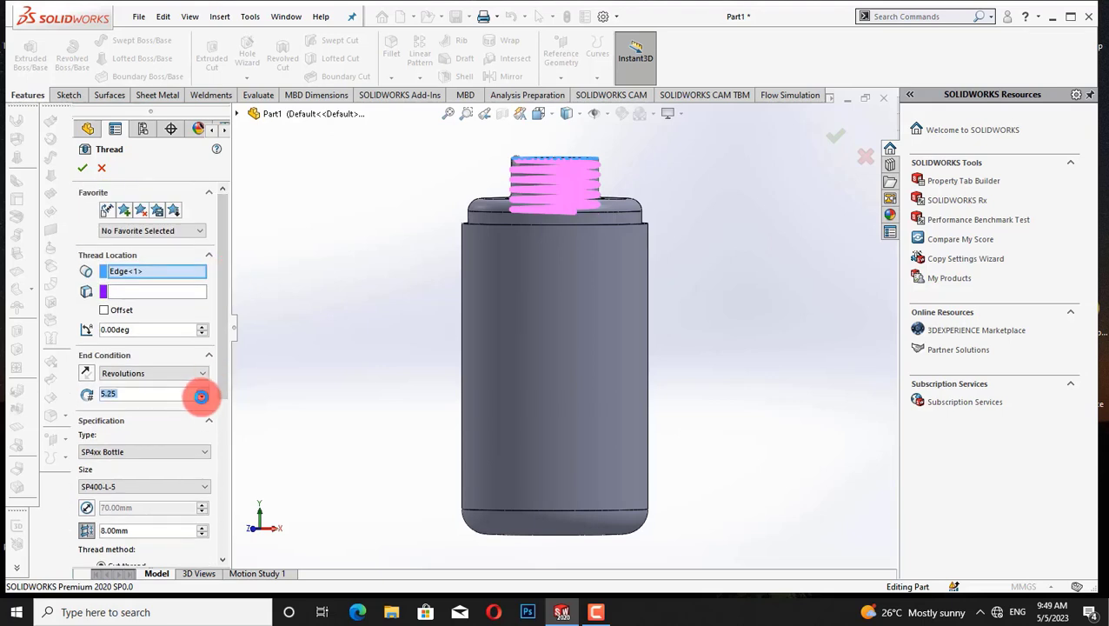
click(202, 397)
click(202, 397)
click(202, 397)
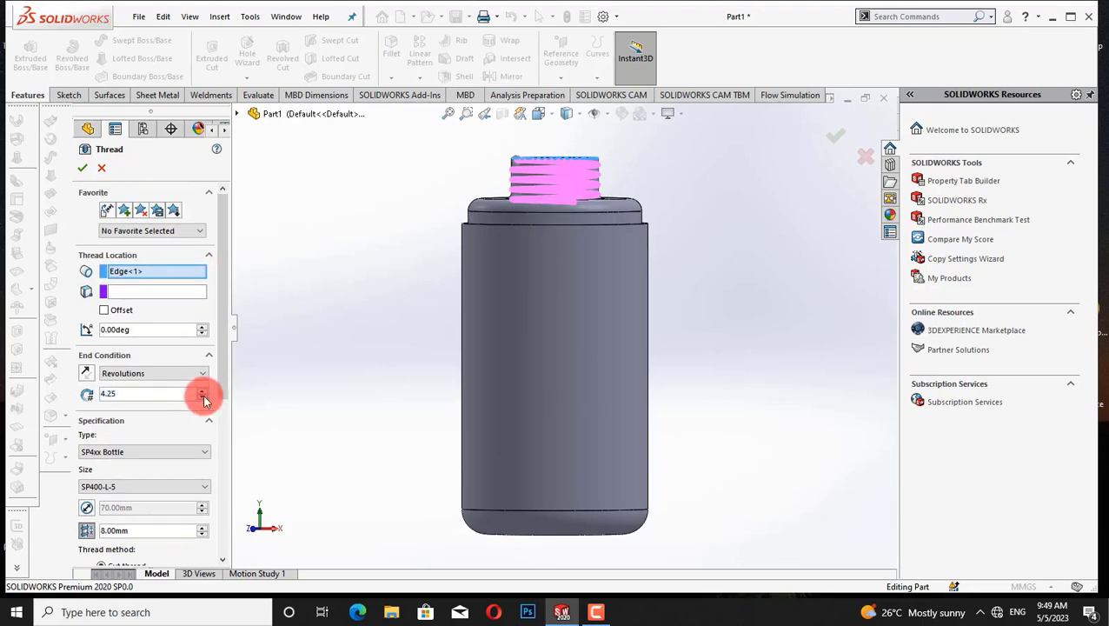
click(203, 397)
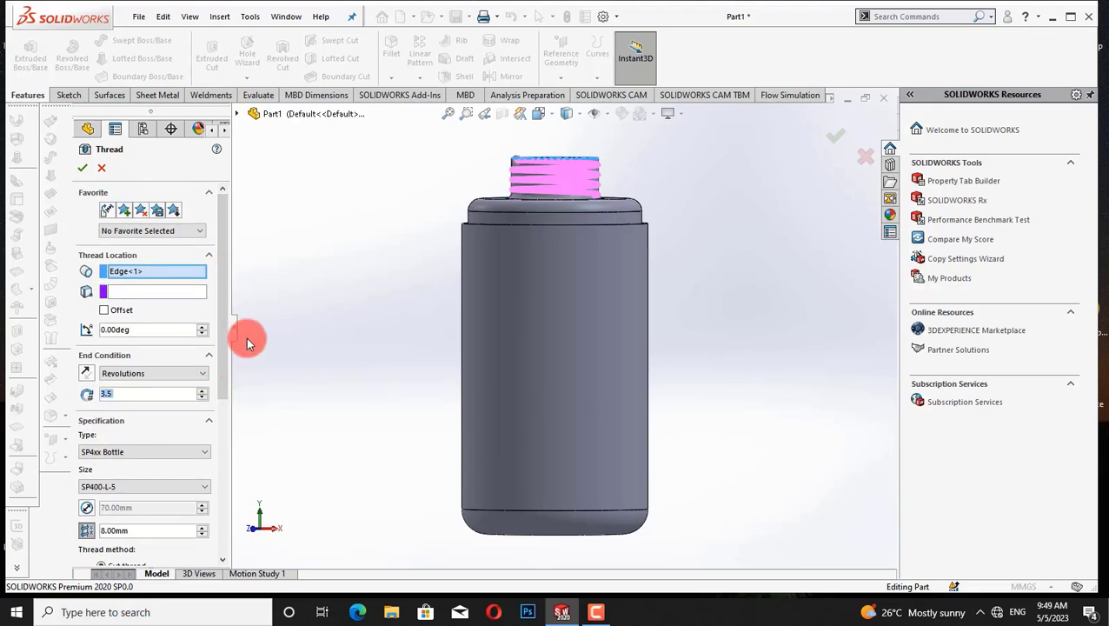
Change the thread method to Extrude thread and complete the Thread feature on the neck
scroll(130, 357, down, 3)
click(102, 436)
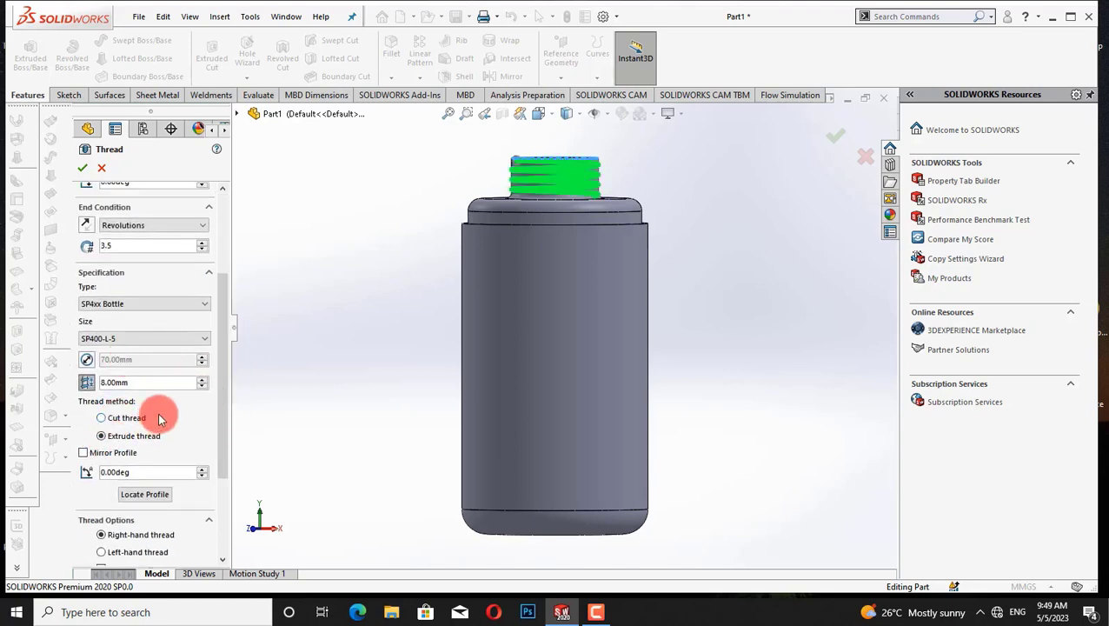
drag(228, 410, 238, 272)
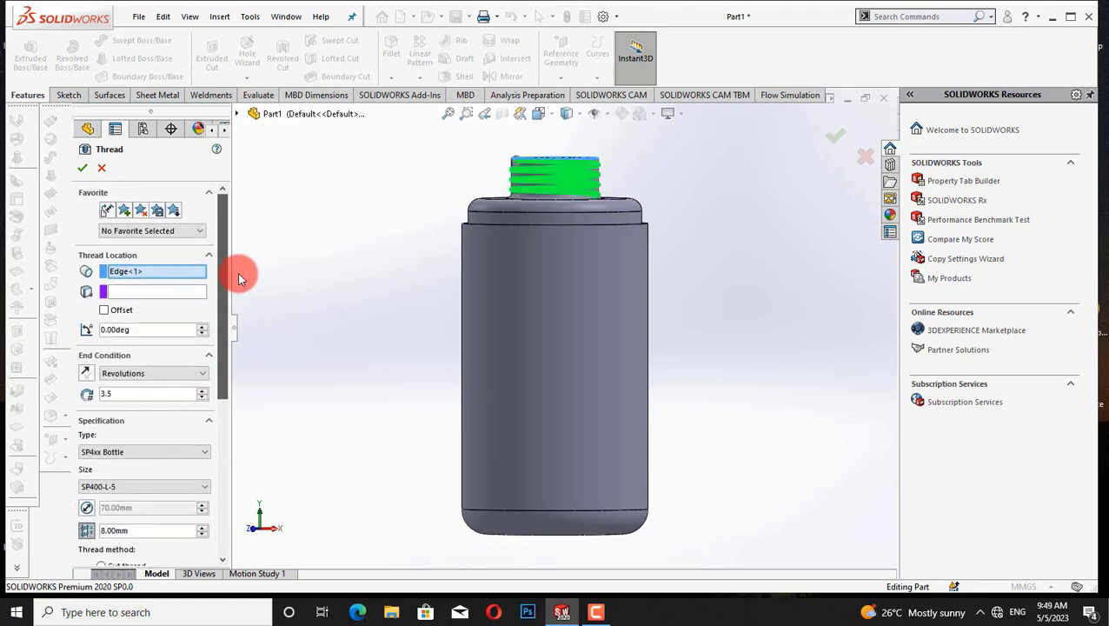
drag(223, 316, 228, 226)
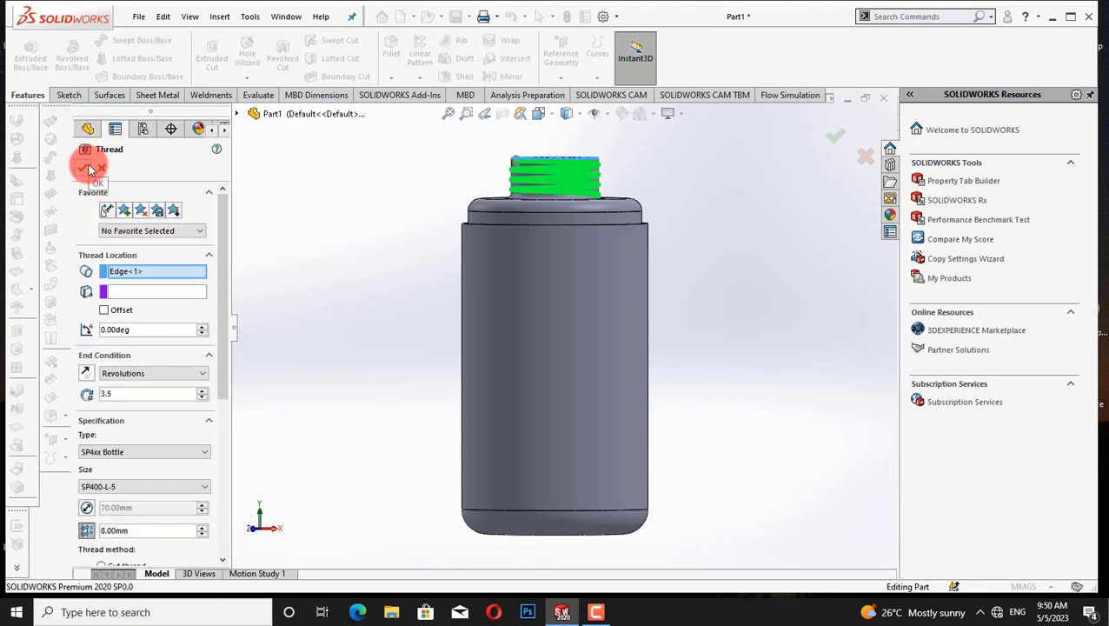
drag(222, 356, 219, 239)
click(83, 168)
Examine the raised thread on the neck up close from the front
key(ctrl+7)
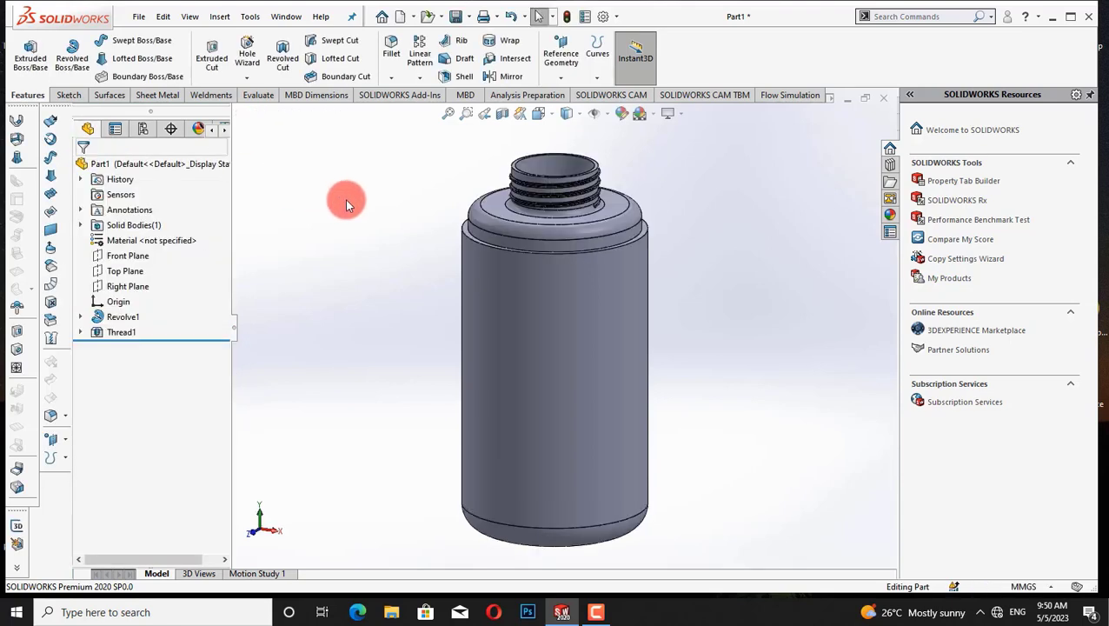
key(ctrl+1)
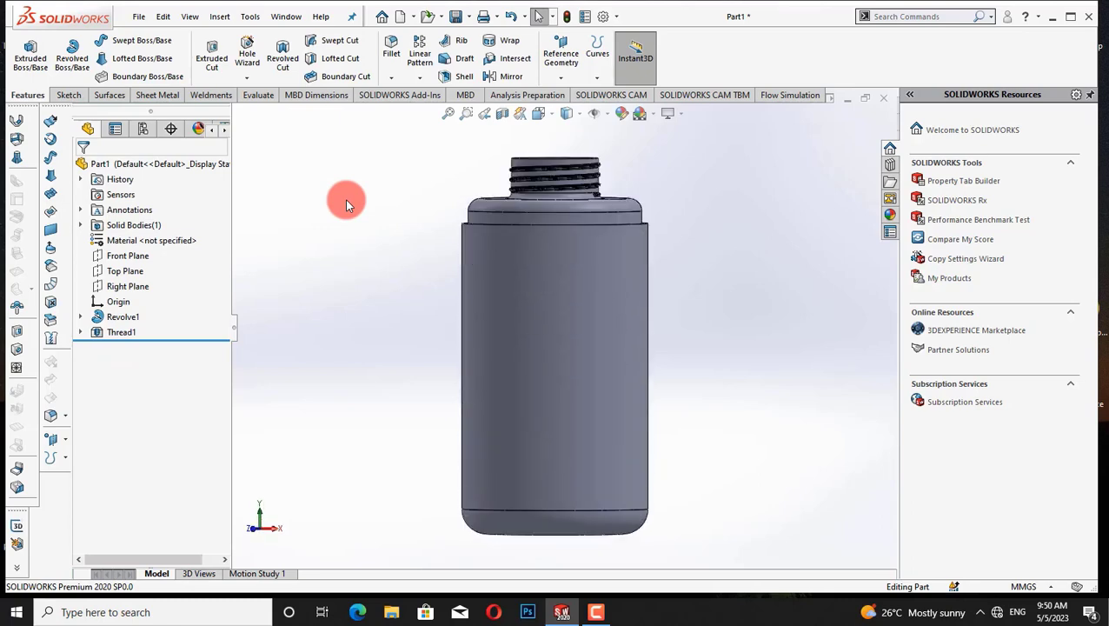
scroll(348, 202, down, 3)
right_click(335, 190)
click(368, 267)
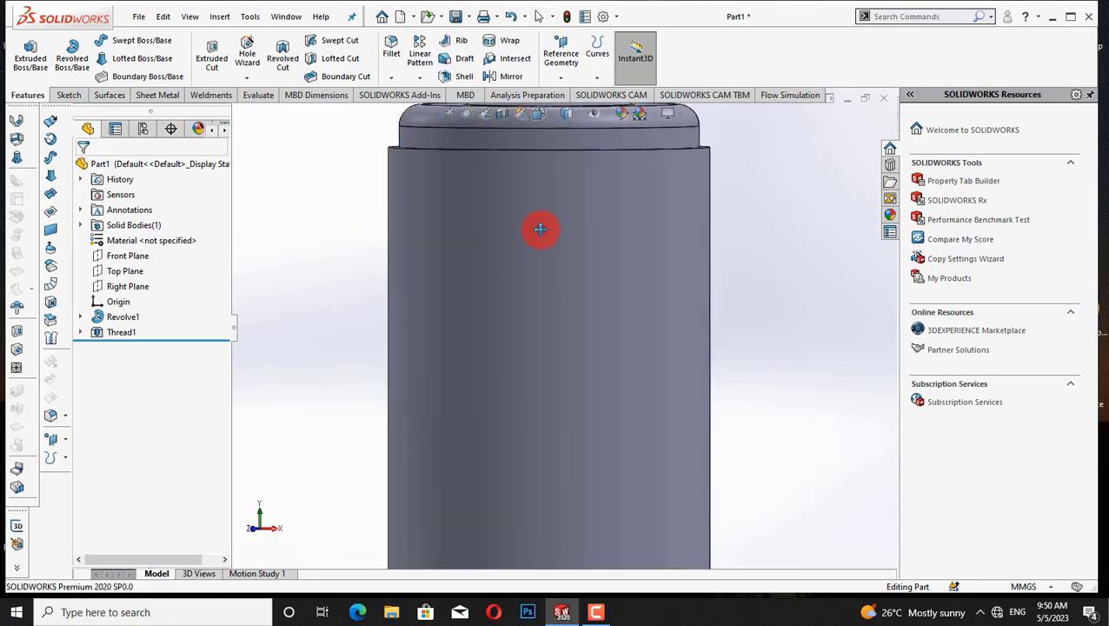
drag(542, 230, 534, 500)
scroll(532, 431, down, 1)
scroll(532, 431, down, 3)
scroll(592, 217, up, 3)
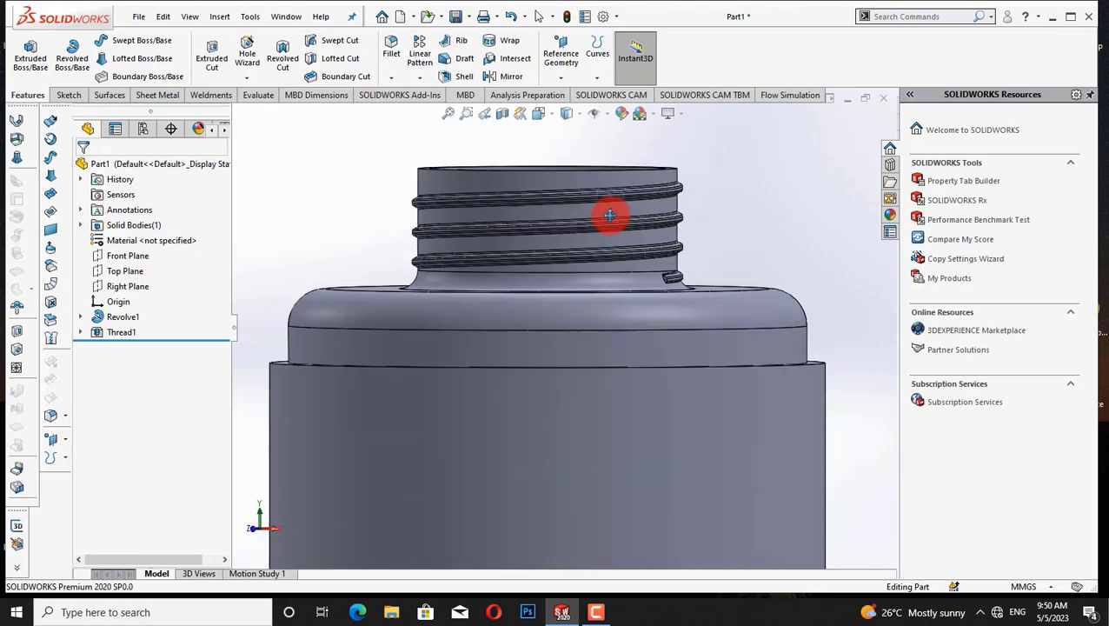
drag(579, 340, 581, 265)
scroll(582, 265, up, 3)
right_click(449, 242)
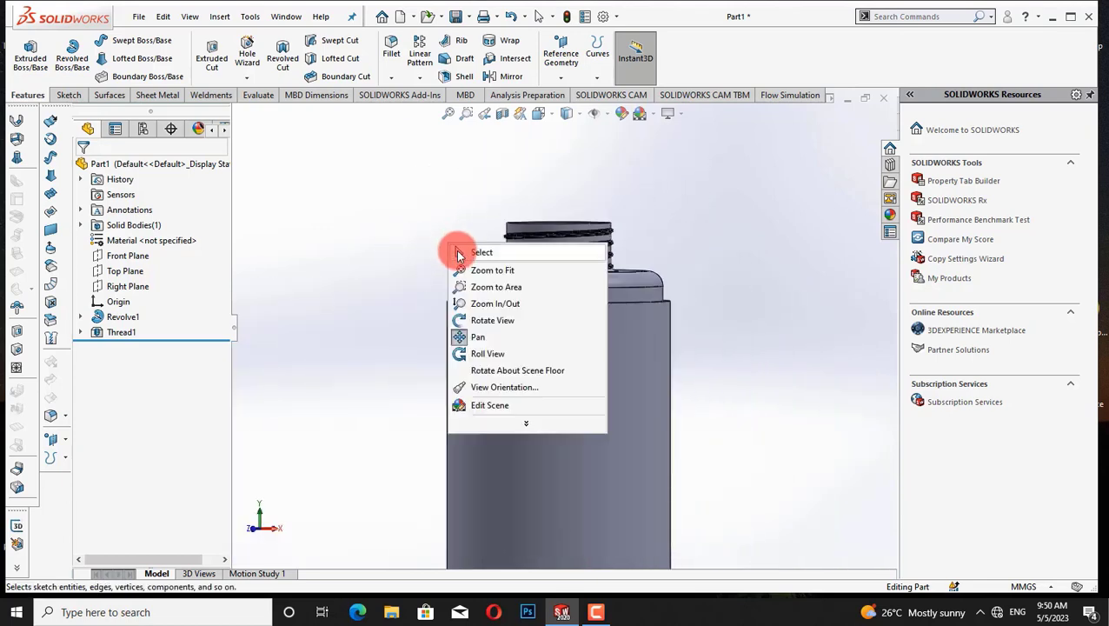
click(458, 253)
Inspect the whole bottle with its threaded neck from the front and from a tilted angle
scroll(699, 287, up, 2)
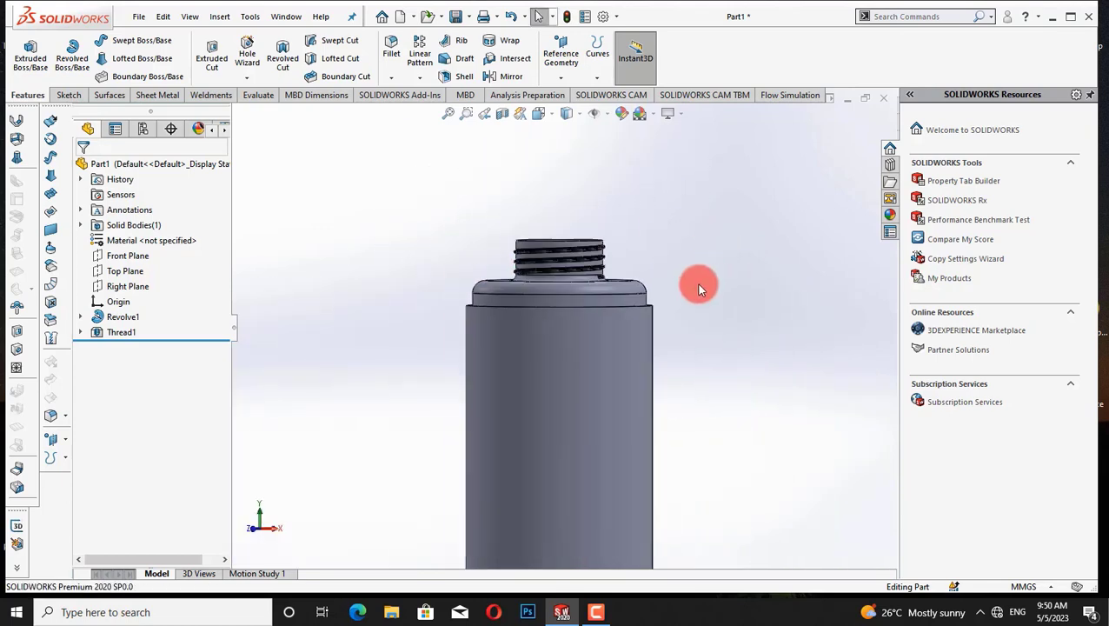
right_click(335, 265)
click(366, 347)
drag(563, 431, 552, 348)
scroll(552, 348, down, 1)
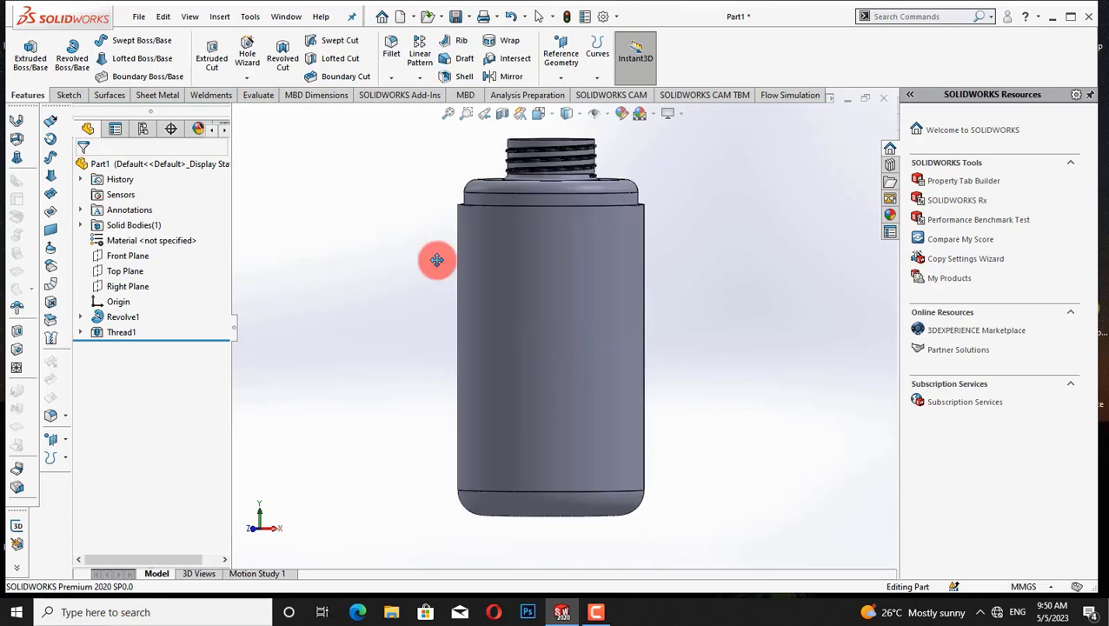
right_click(402, 258)
click(408, 266)
key(ctrl+5)
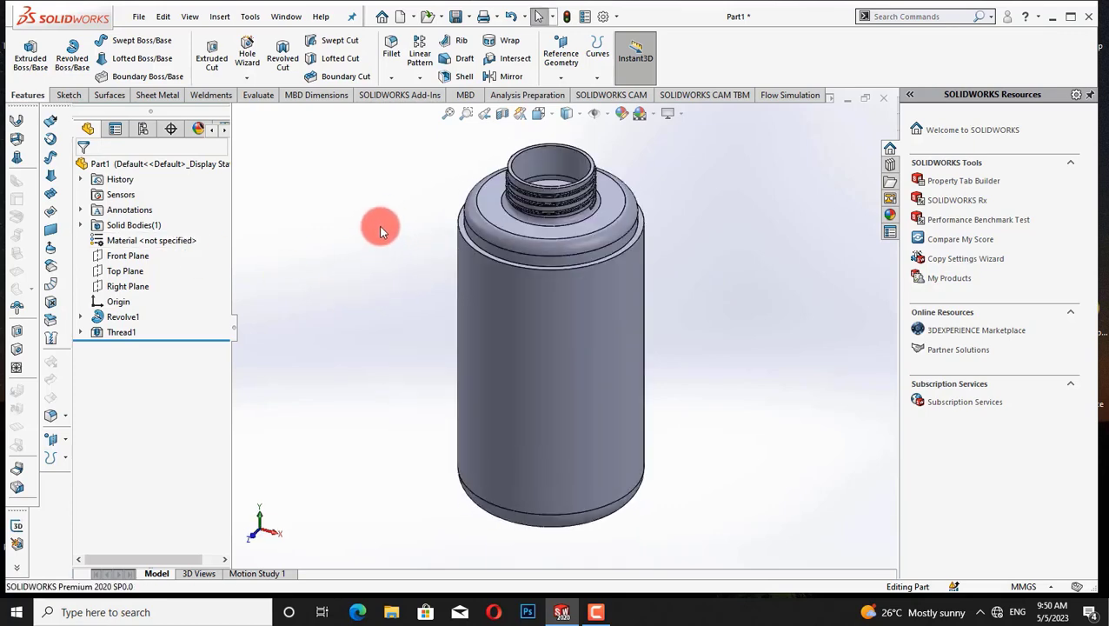
scroll(546, 313, down, 3)
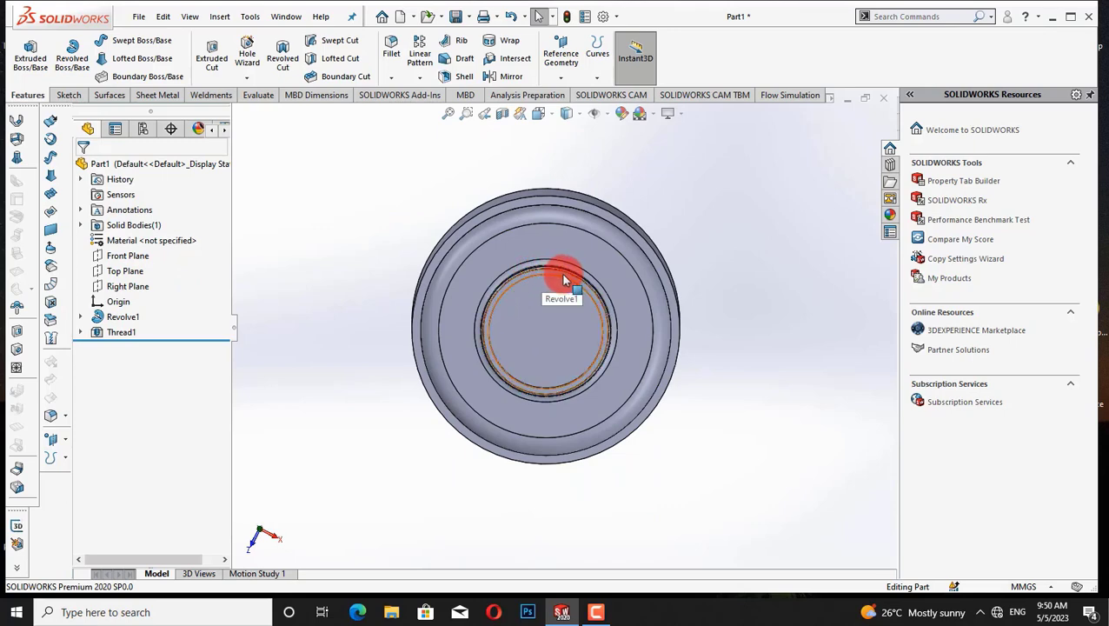
Start a sketch on the ring-shaped end face of the neck, viewed straight on
right_click(559, 280)
click(774, 183)
scroll(698, 198, down, 1)
scroll(696, 198, down, 1)
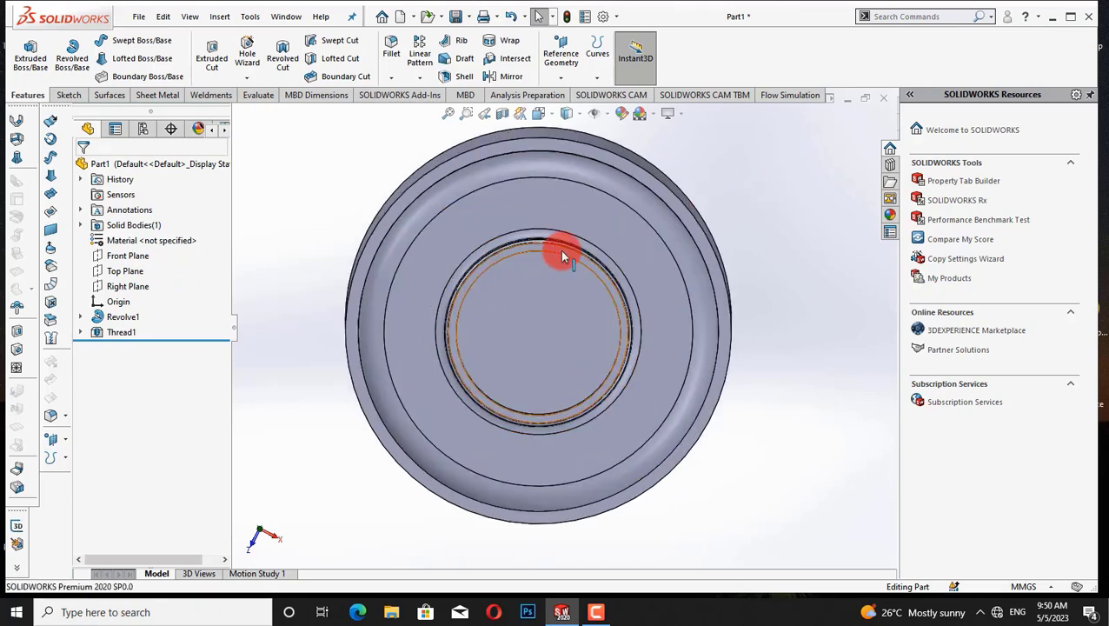
right_click(565, 255)
click(654, 229)
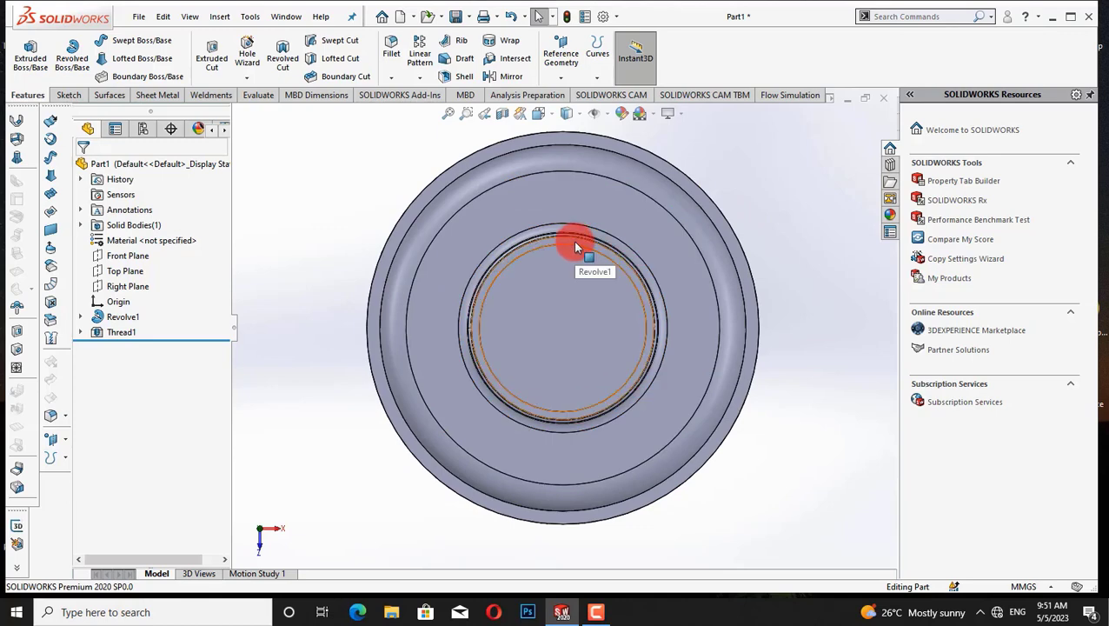
right_click(575, 242)
click(614, 222)
Try sketching concentric circles centred on the origin, the inner one with a 70 mm radius, and discard the sketch
click(125, 44)
drag(565, 326, 637, 385)
key(Escape)
key(ctrl+z)
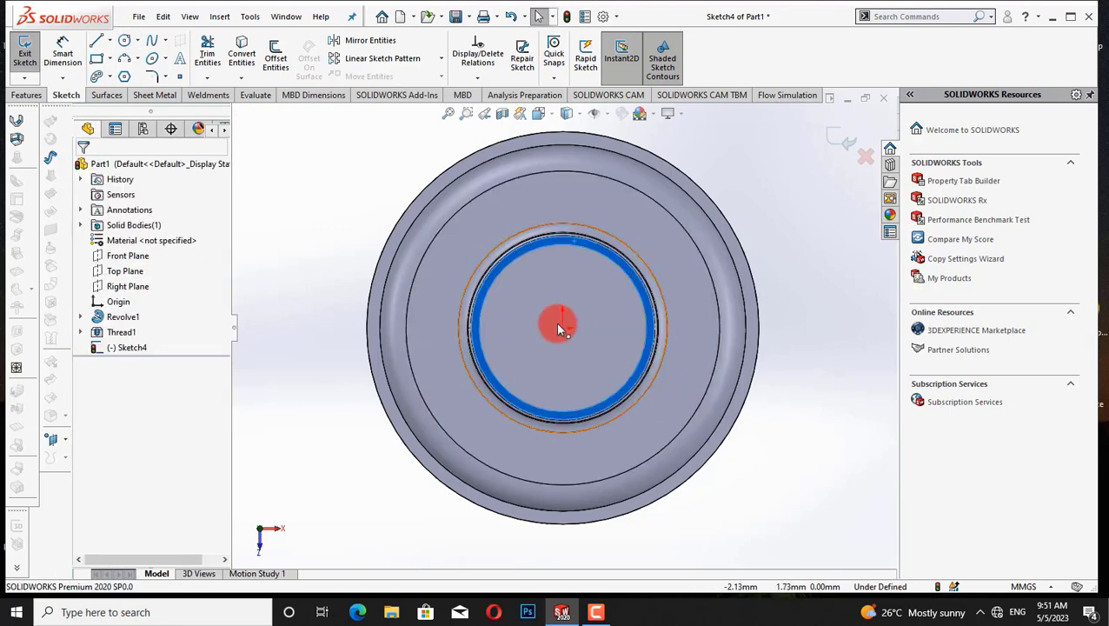
click(125, 40)
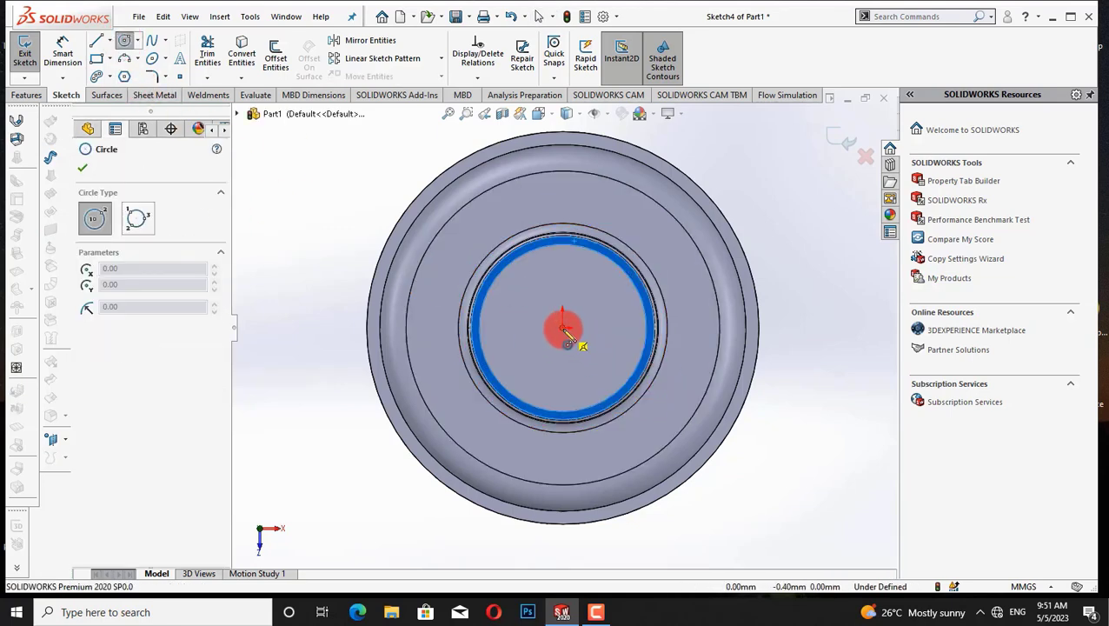
drag(565, 326, 722, 456)
drag(562, 331, 687, 472)
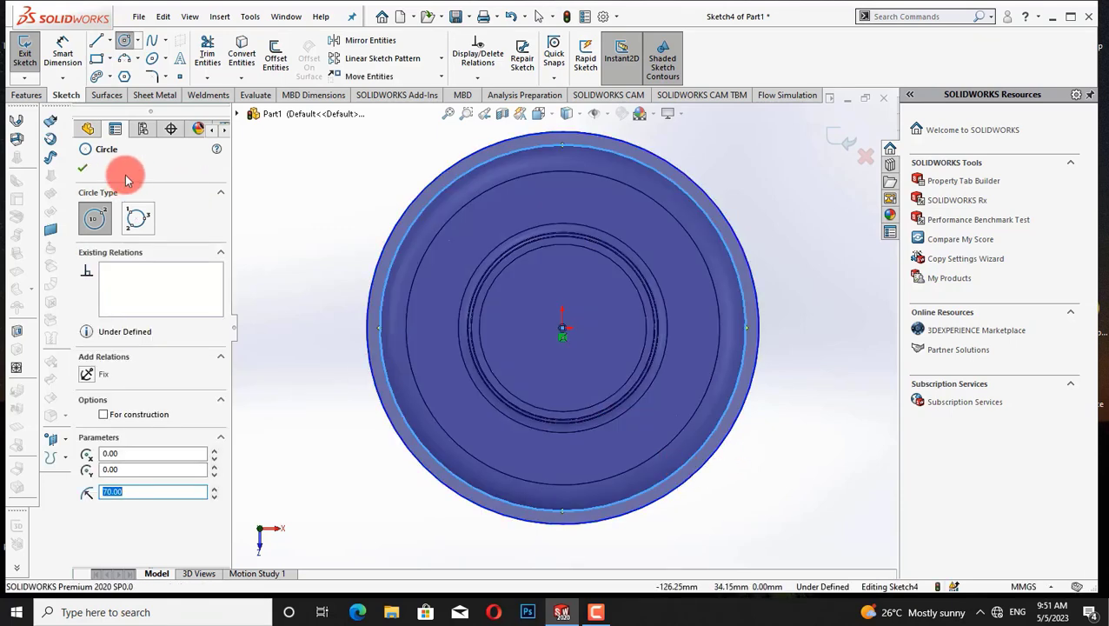
key(Escape)
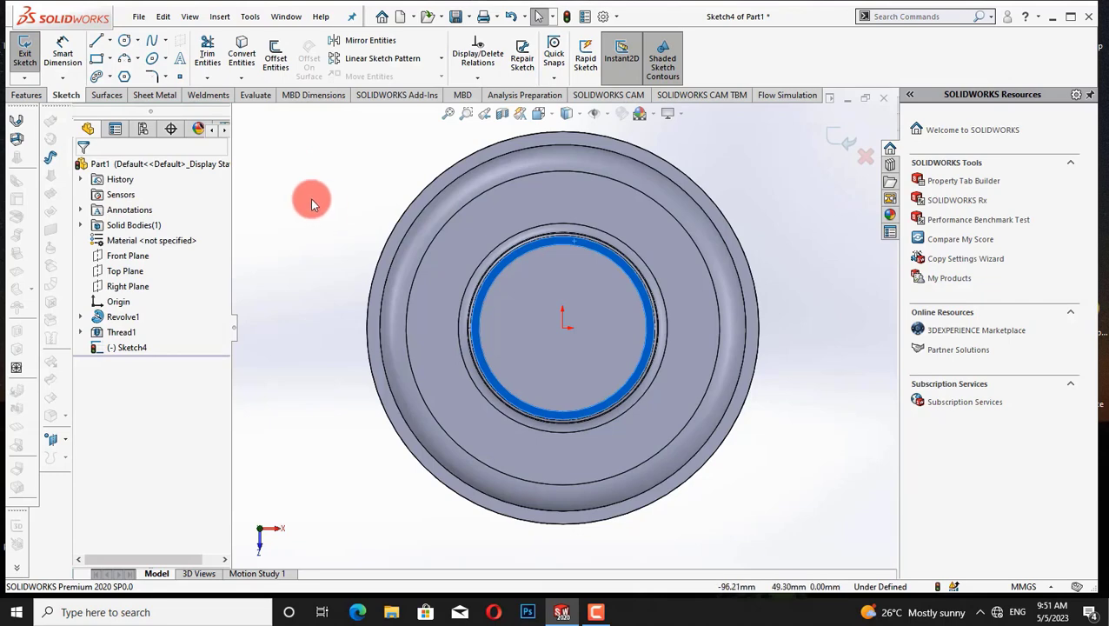
double_click(729, 189)
Look over the full bottle from the front and tilted to show the neck opening
key(ctrl+1)
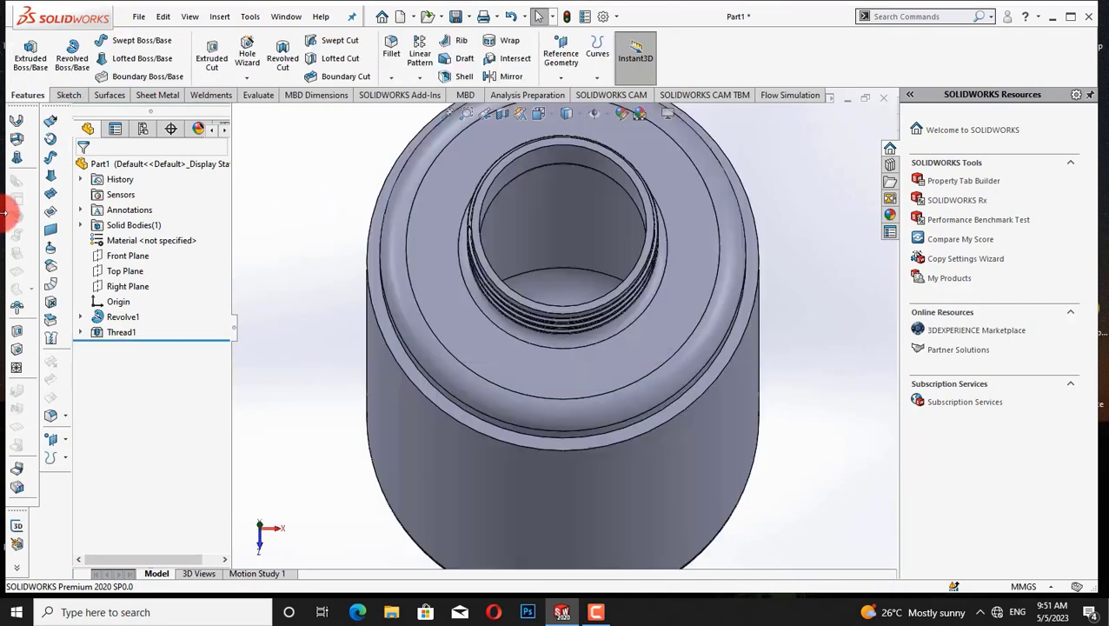
key(z)
key(z)
key(z)
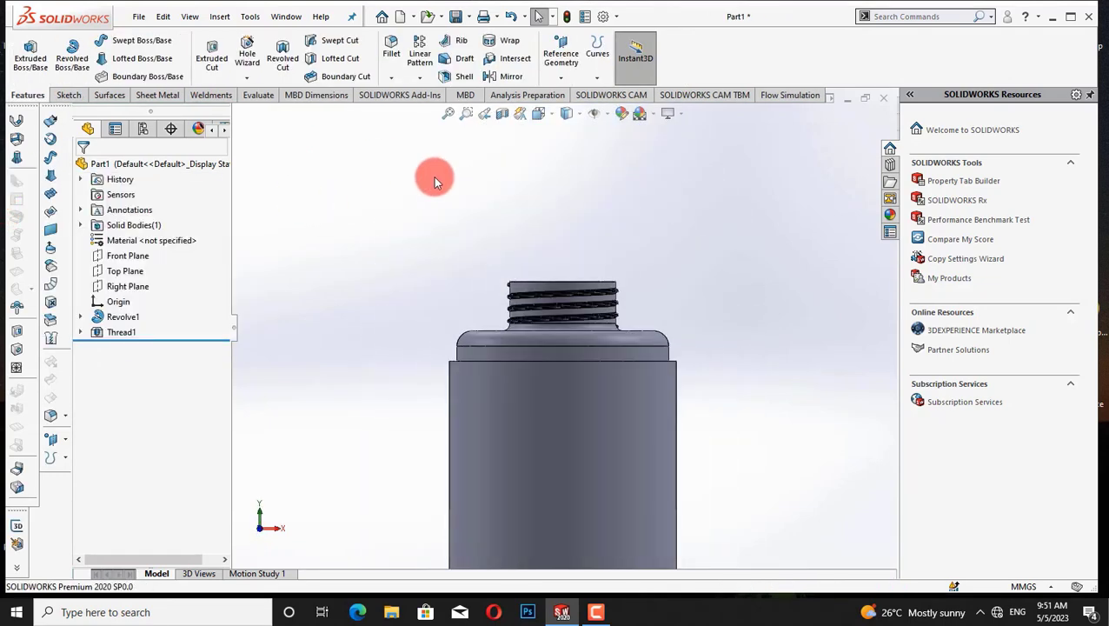
right_click(333, 214)
click(371, 283)
drag(565, 412, 520, 244)
key(z)
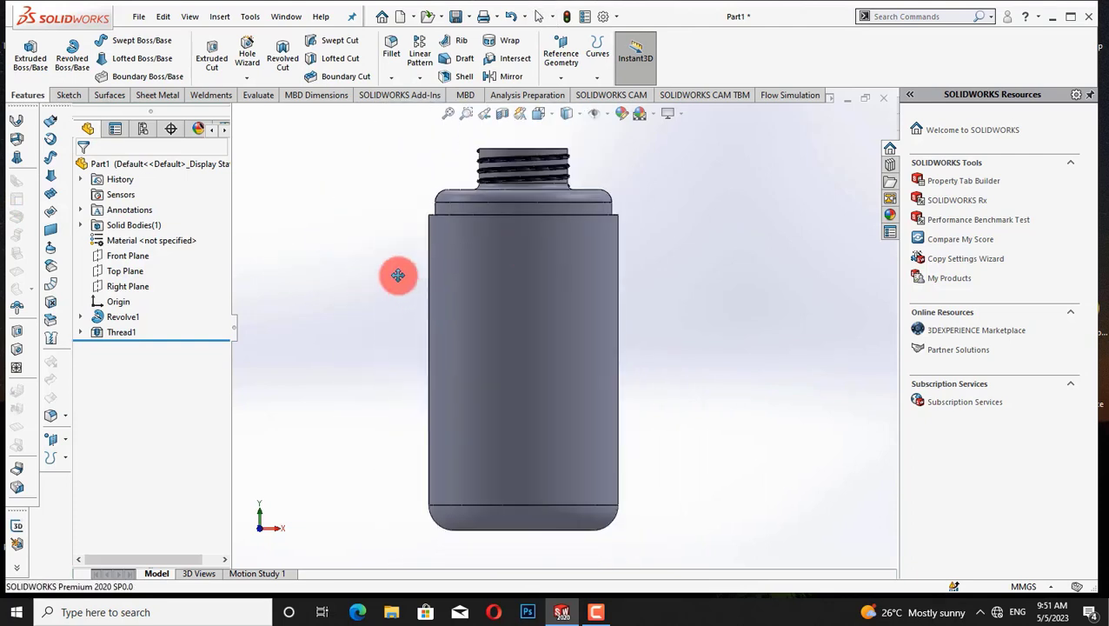
scroll(398, 276, up, 1)
right_click(343, 198)
click(355, 209)
key(Down)
key(Down)
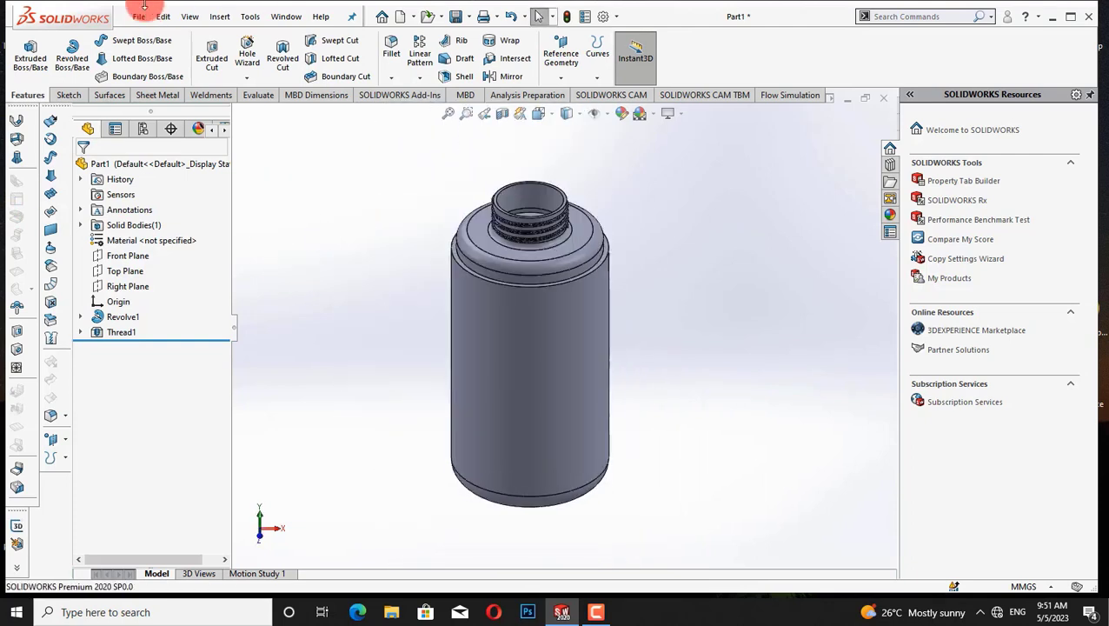
Save the part to the Desktop under the file name Water Bottle
click(135, 16)
click(184, 184)
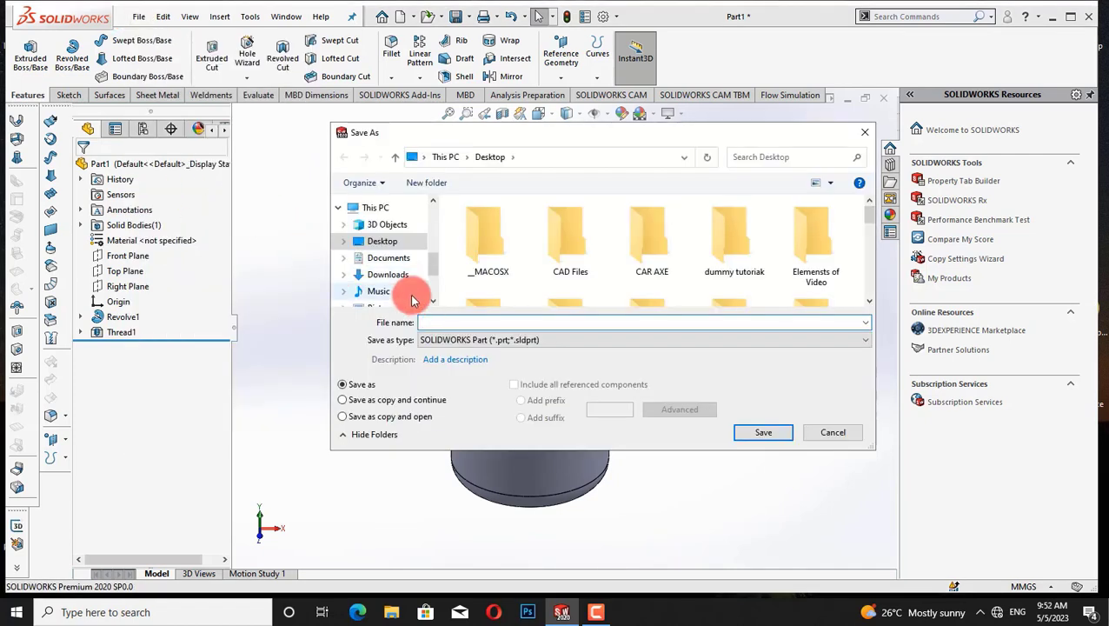
text(Water Bottle)
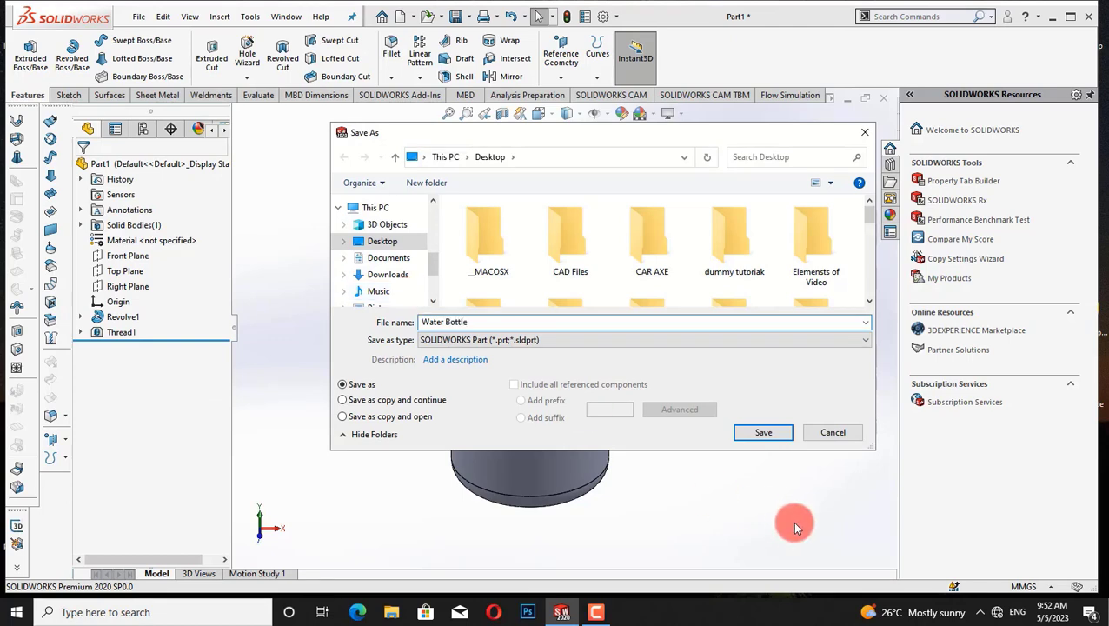
click(763, 433)
click(162, 17)
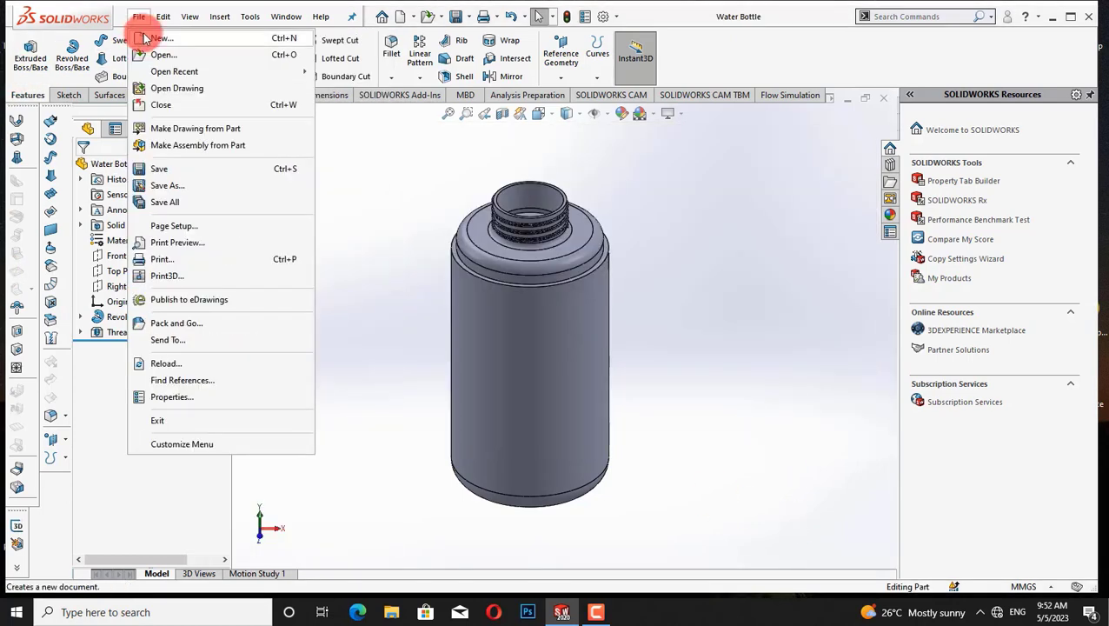
click(173, 38)
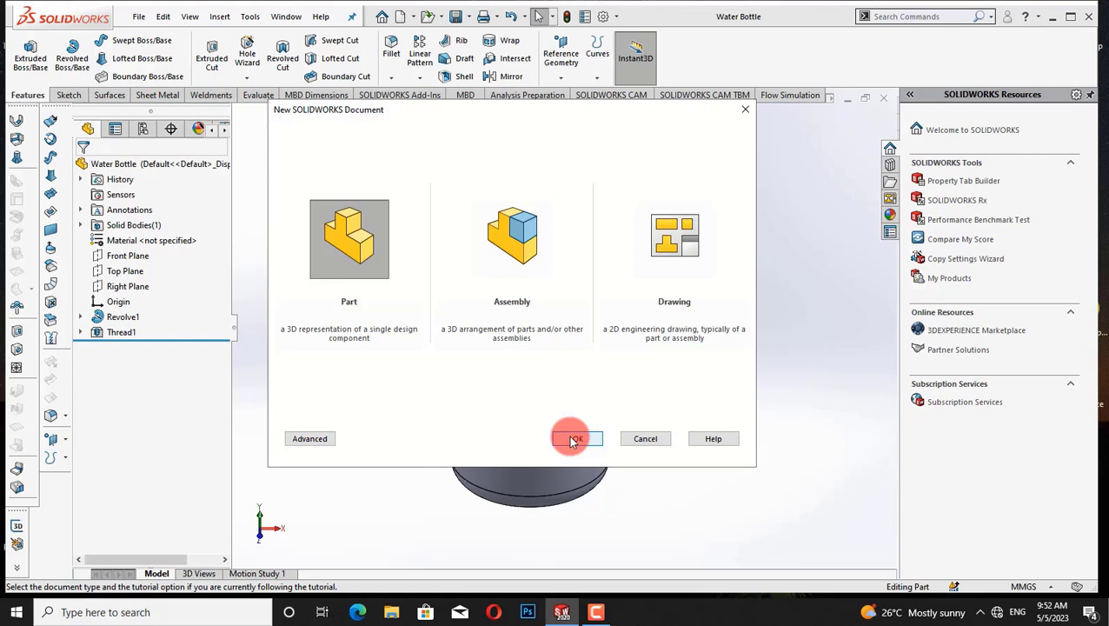
click(645, 439)
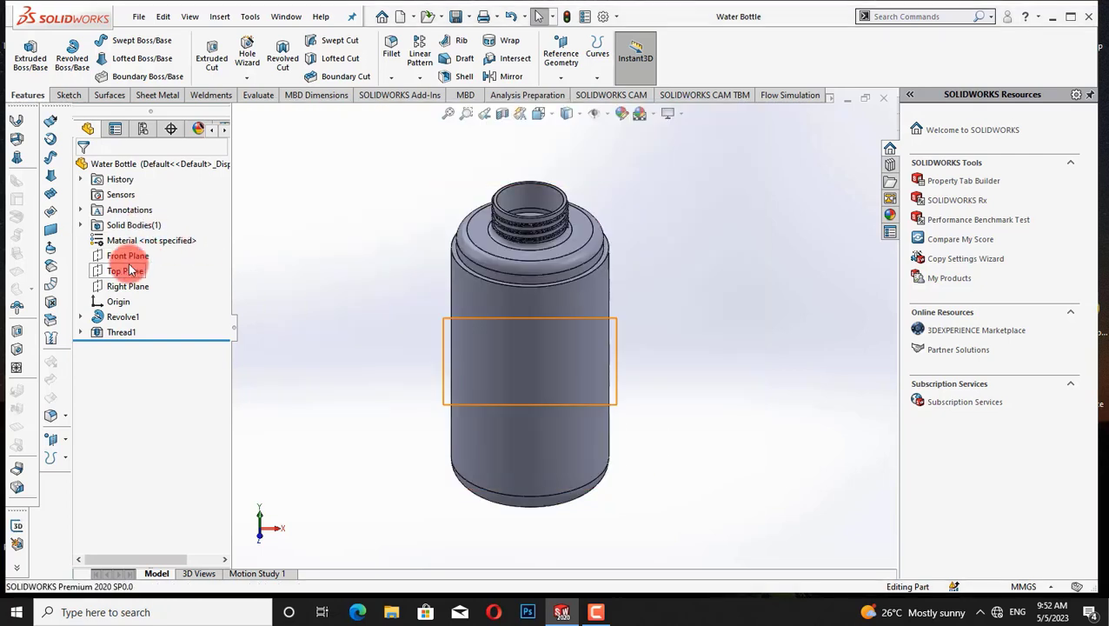
Start a new sketch on the Front Plane, viewed normal to it
click(130, 258)
click(205, 242)
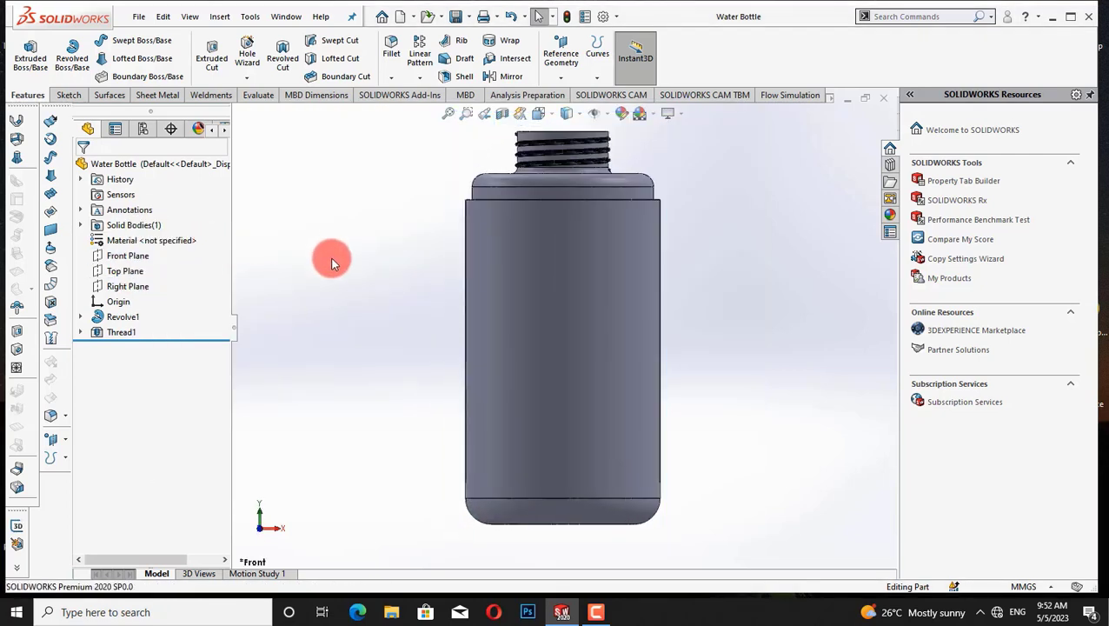
right_click(117, 250)
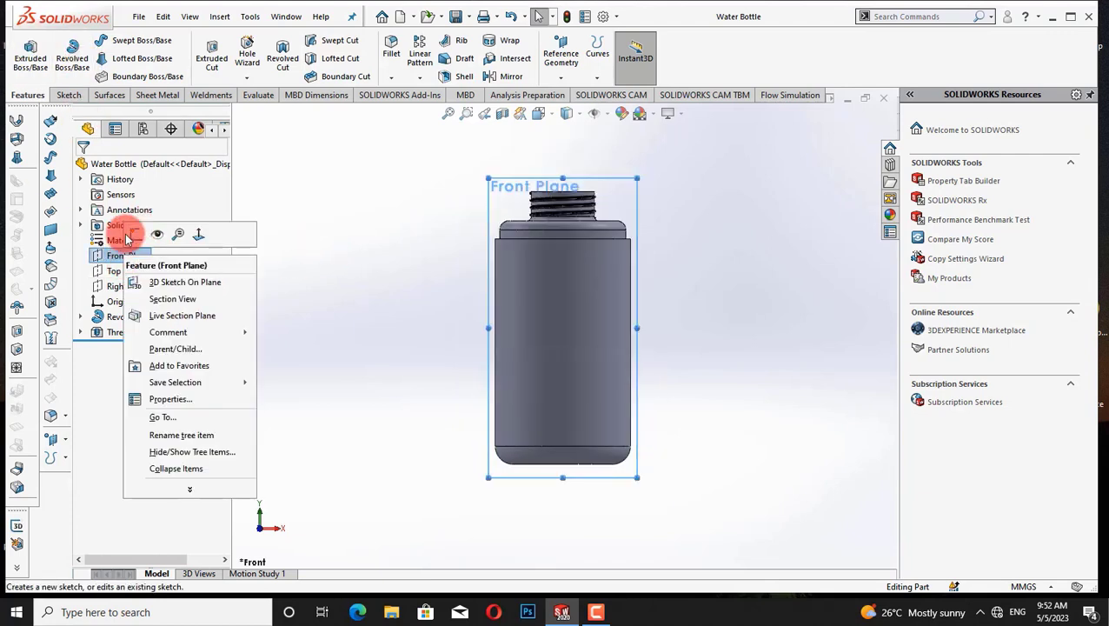
click(116, 231)
Try sketching a slanted line about 94 mm long up from the body's shoulder edge and a horizontal line about 141 mm long, undoing the horizontal one
click(100, 48)
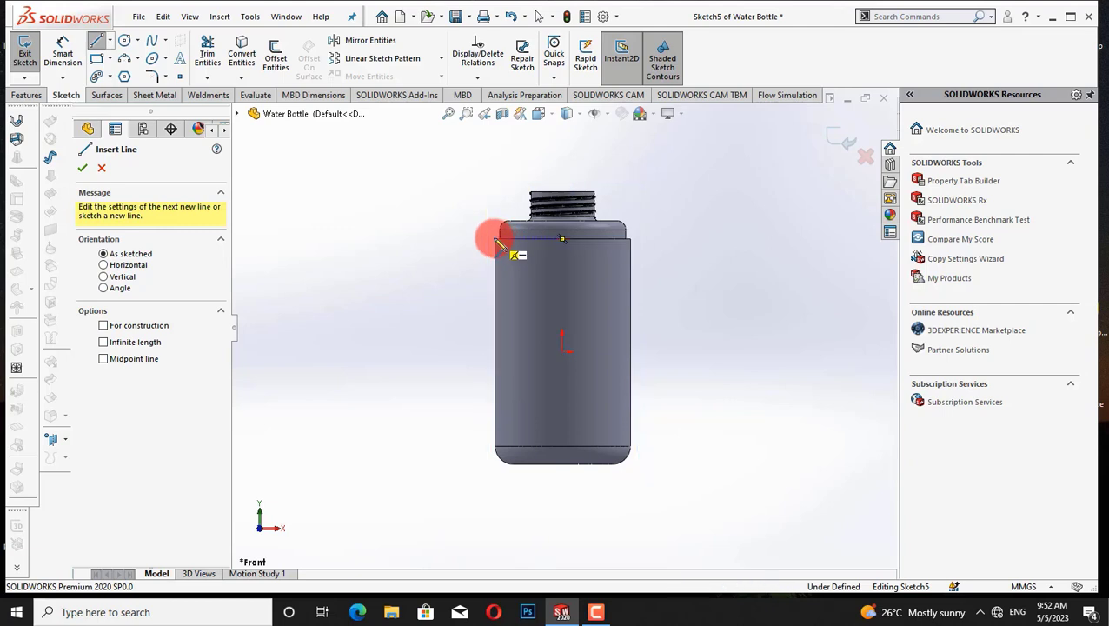
click(499, 236)
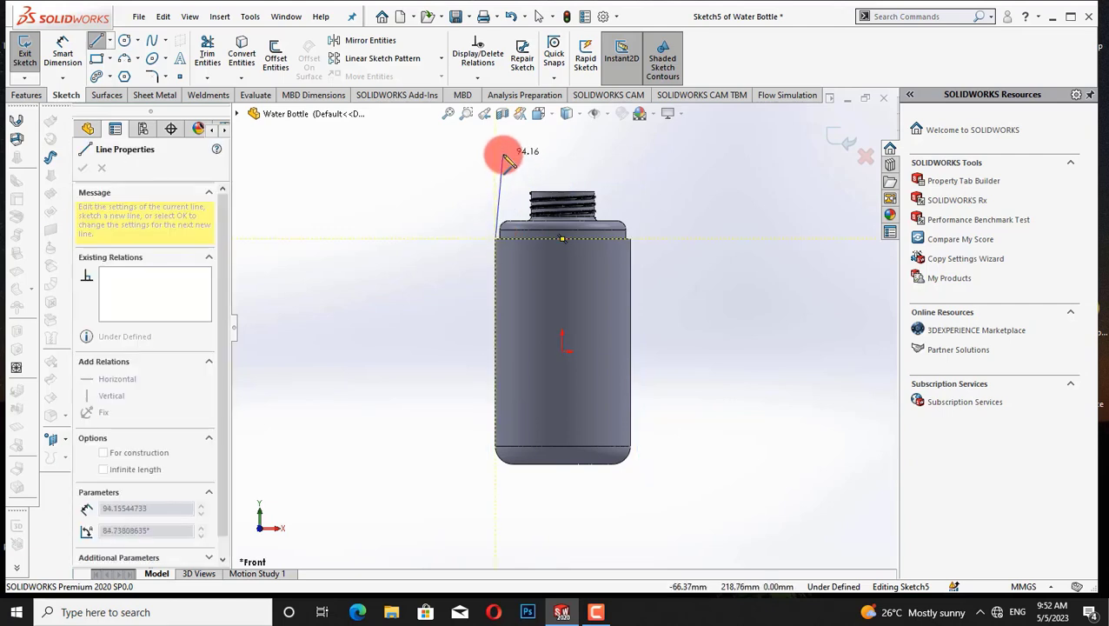
click(502, 154)
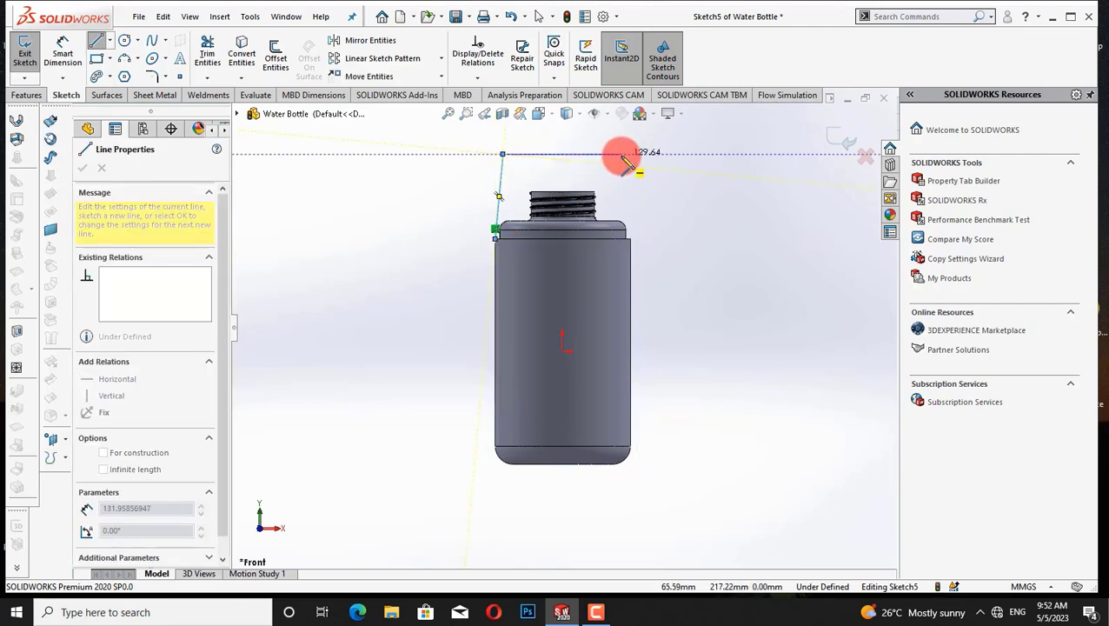
double_click(632, 157)
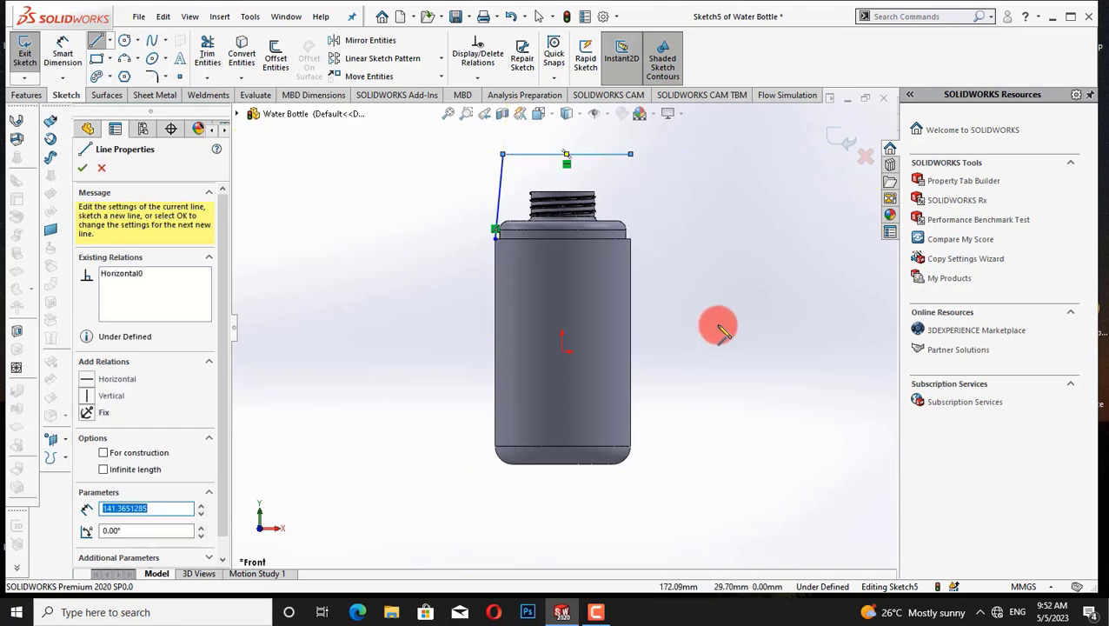
key(ctrl+z)
Try dimensioning the slanted line's vertical height, and undo both the dimension and the line
click(69, 51)
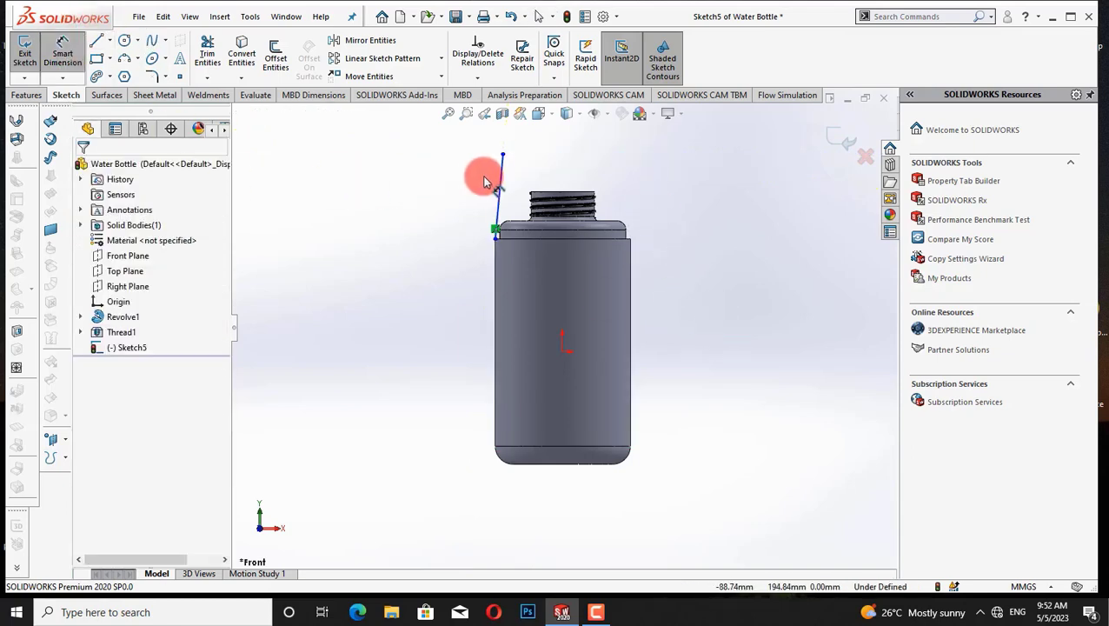
click(499, 181)
click(454, 187)
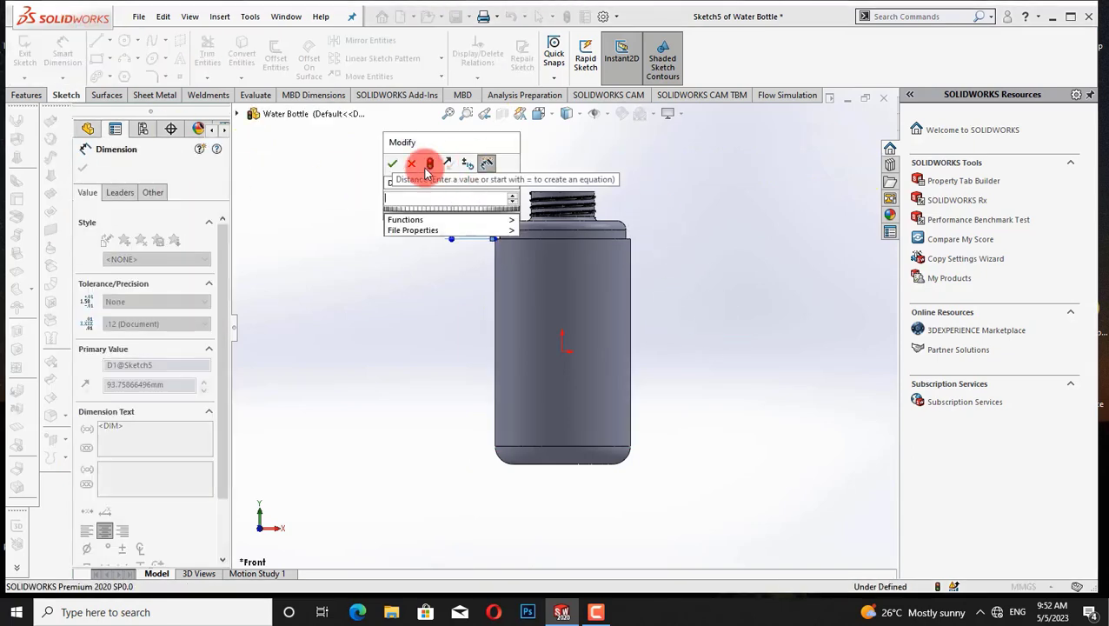
click(414, 165)
key(Escape)
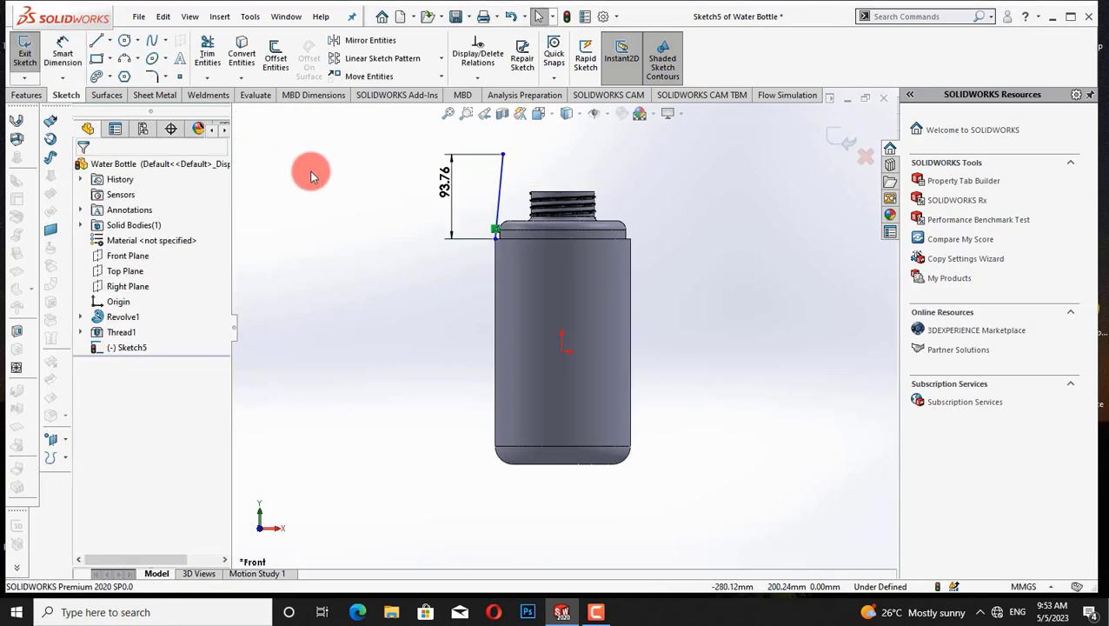
key(ctrl+z)
key(ctrl+z)
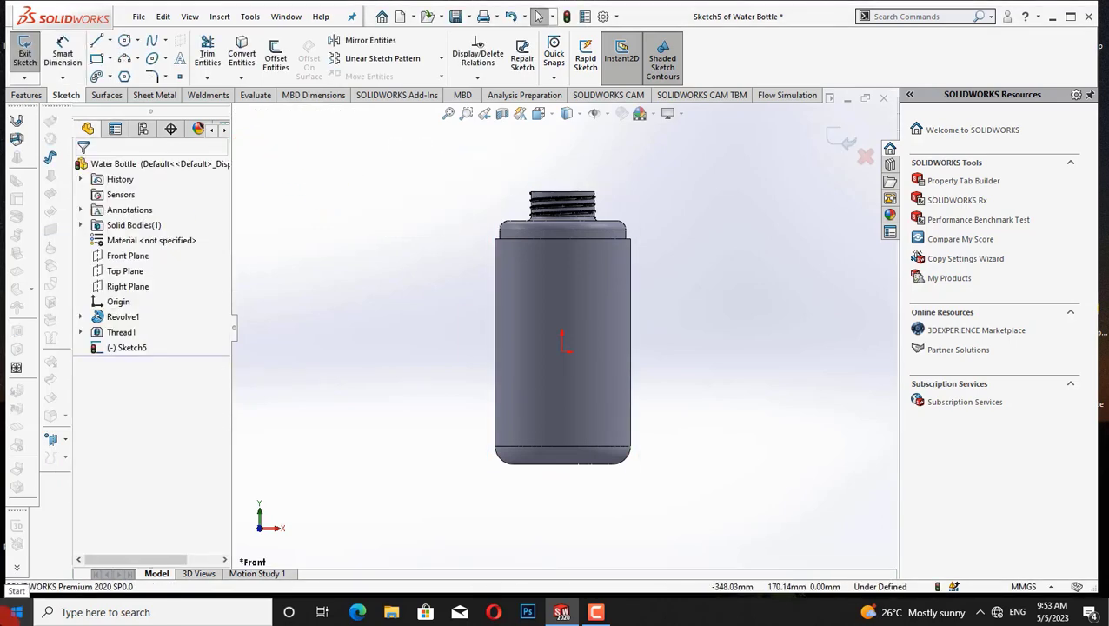
Create a new part and start a sketch on the Top Plane, viewed normal to it
click(138, 16)
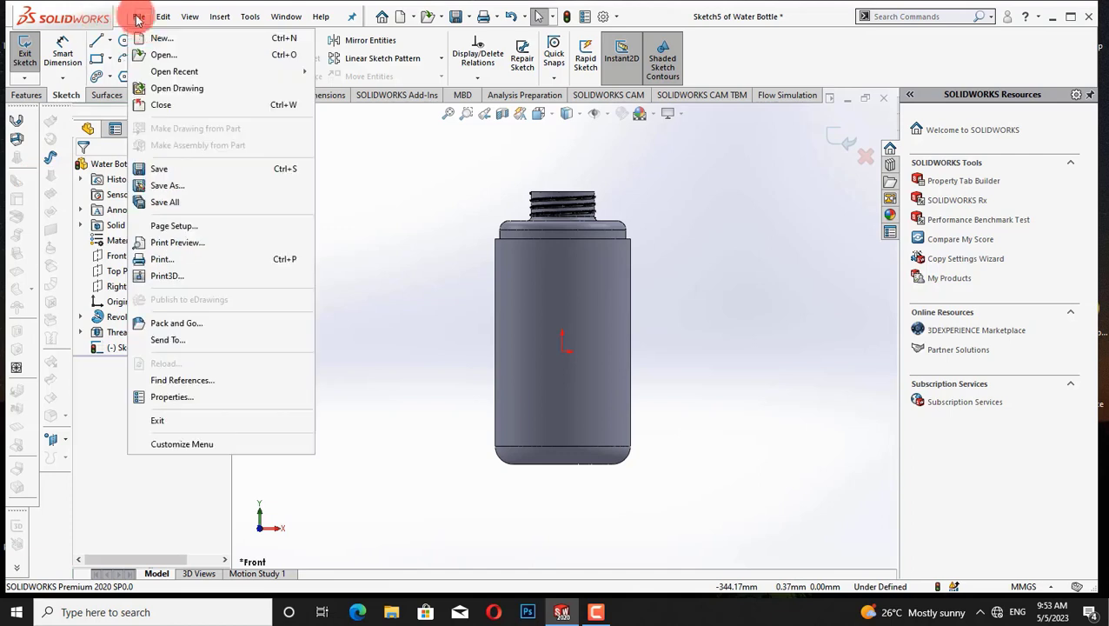
click(148, 39)
click(576, 439)
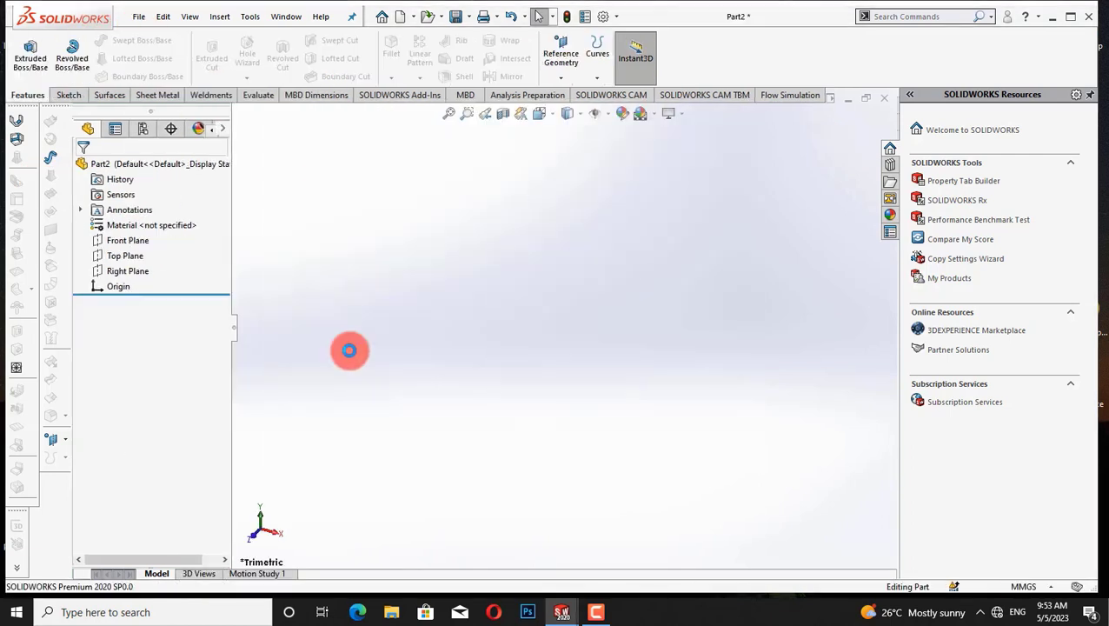
right_click(125, 253)
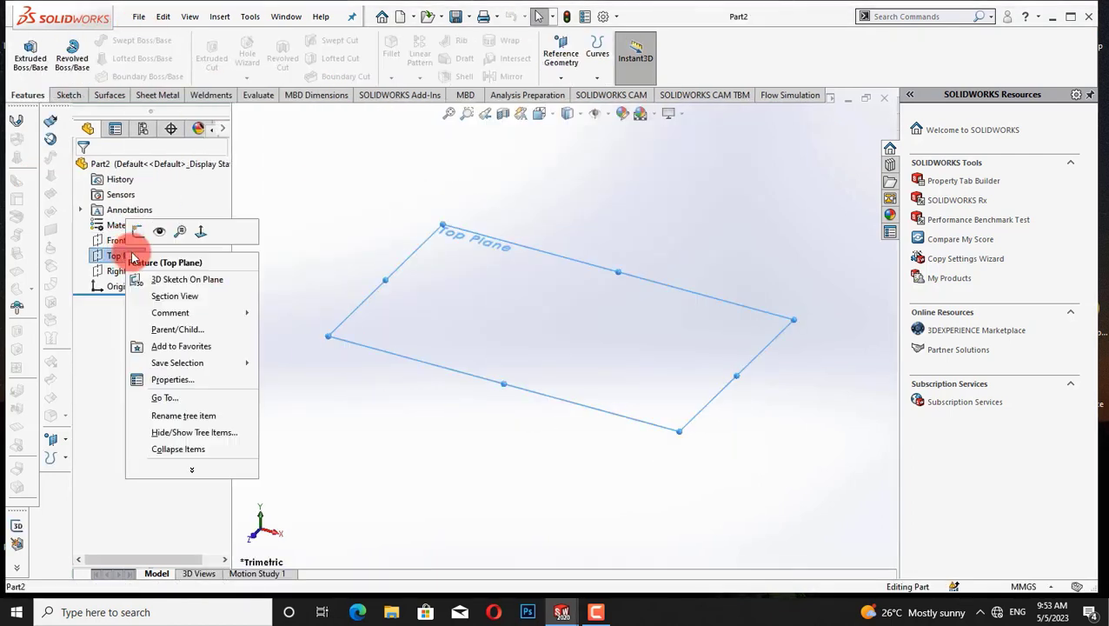
click(199, 231)
right_click(136, 258)
click(146, 237)
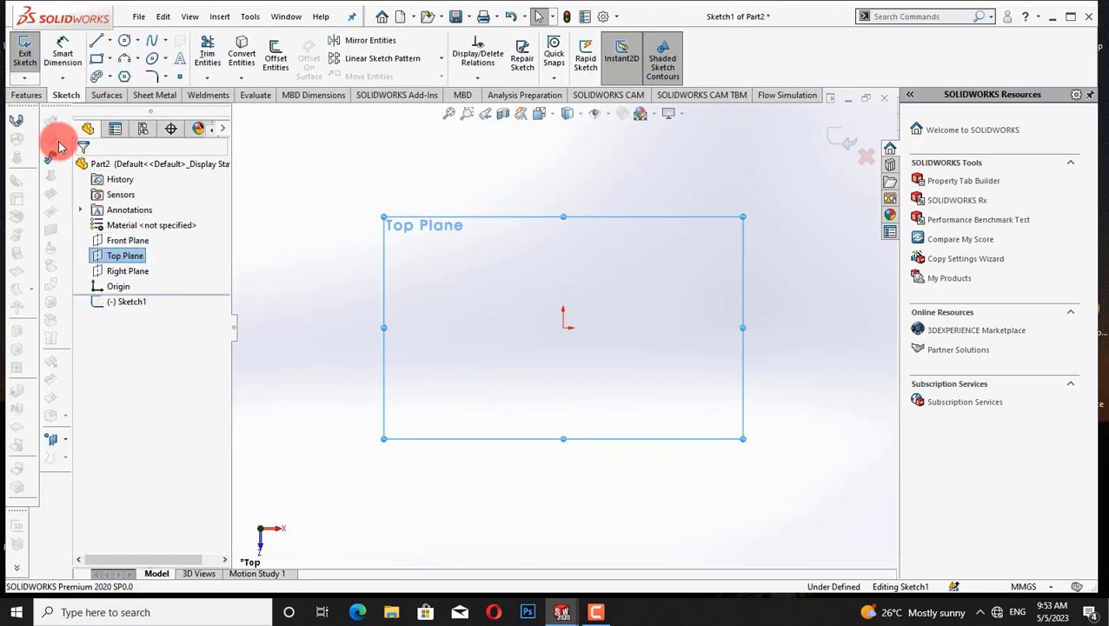
Sketch a circle centred on the origin and set its diameter to 35 mm
click(125, 43)
drag(565, 330, 594, 379)
right_click(755, 297)
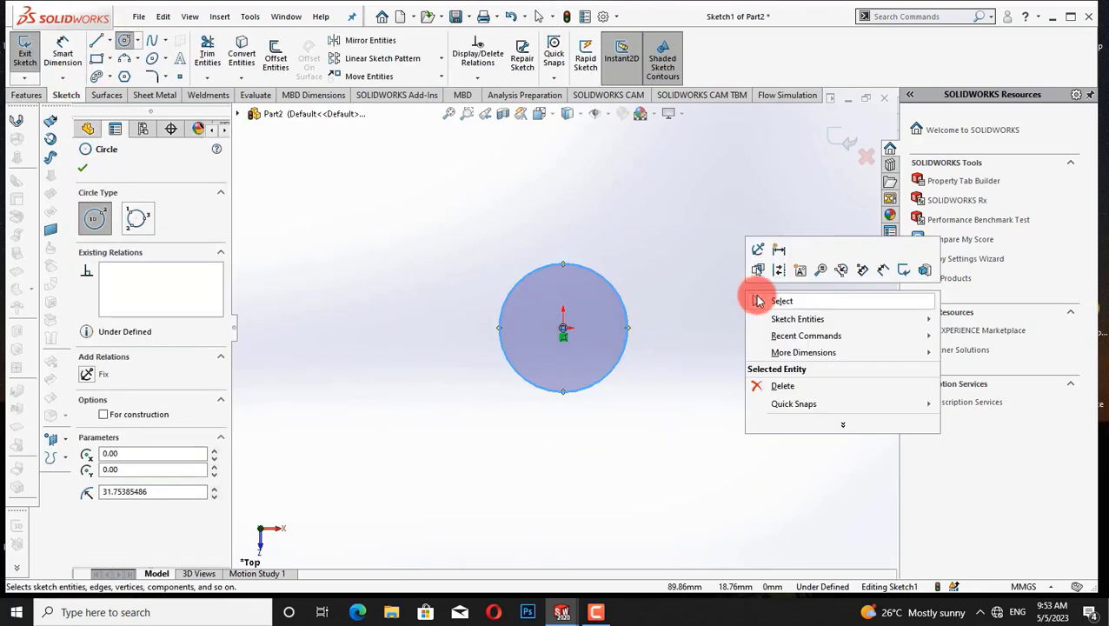
click(770, 300)
click(513, 338)
click(396, 329)
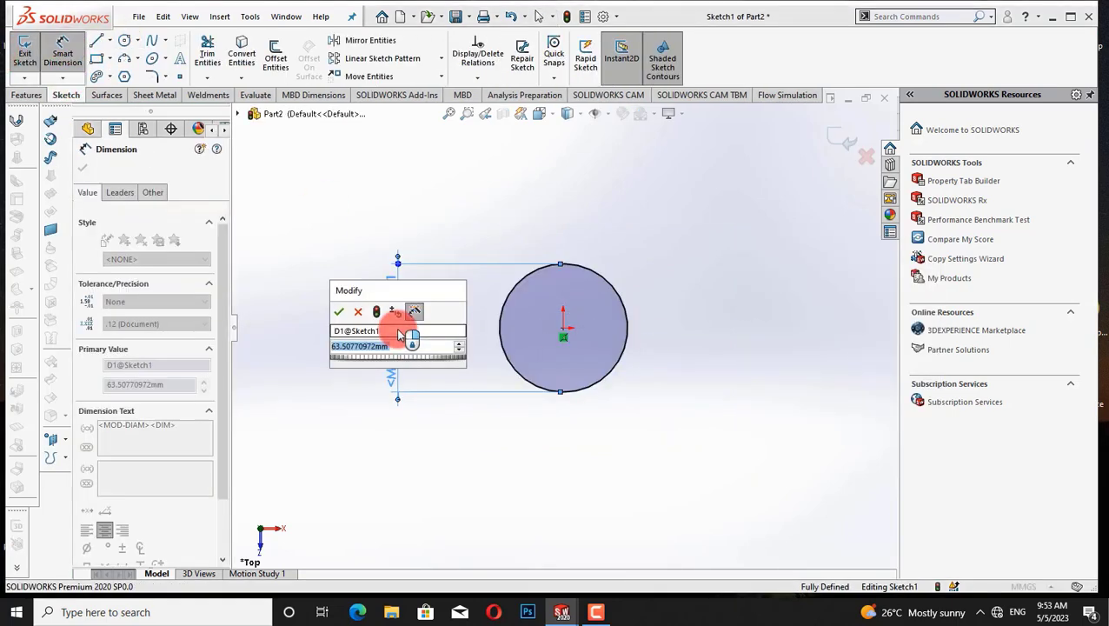
text(35)
key(Return)
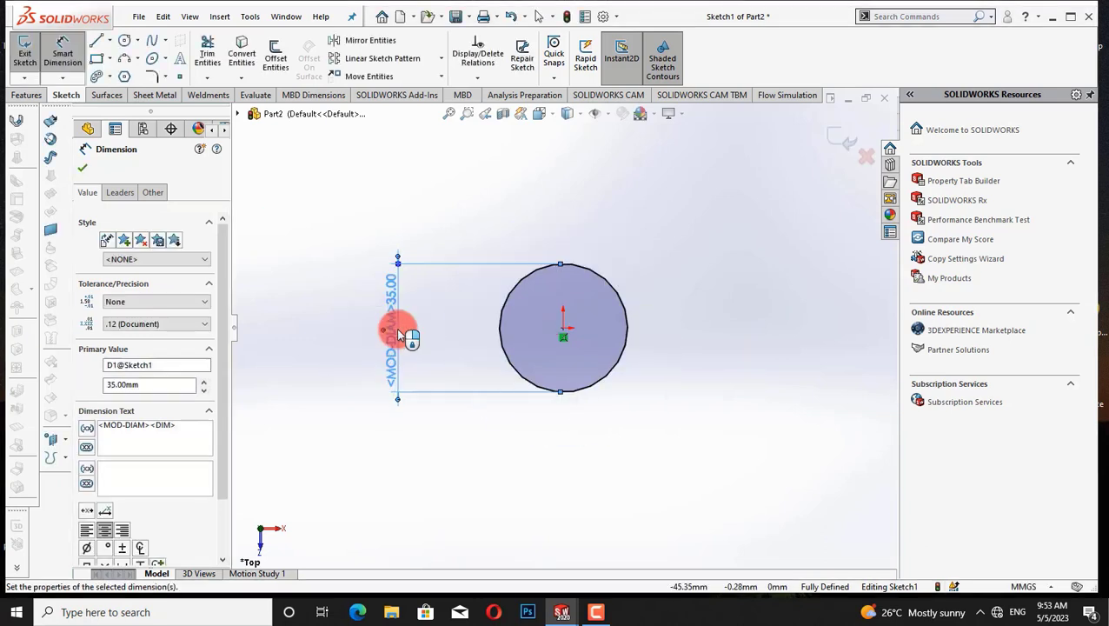
click(83, 165)
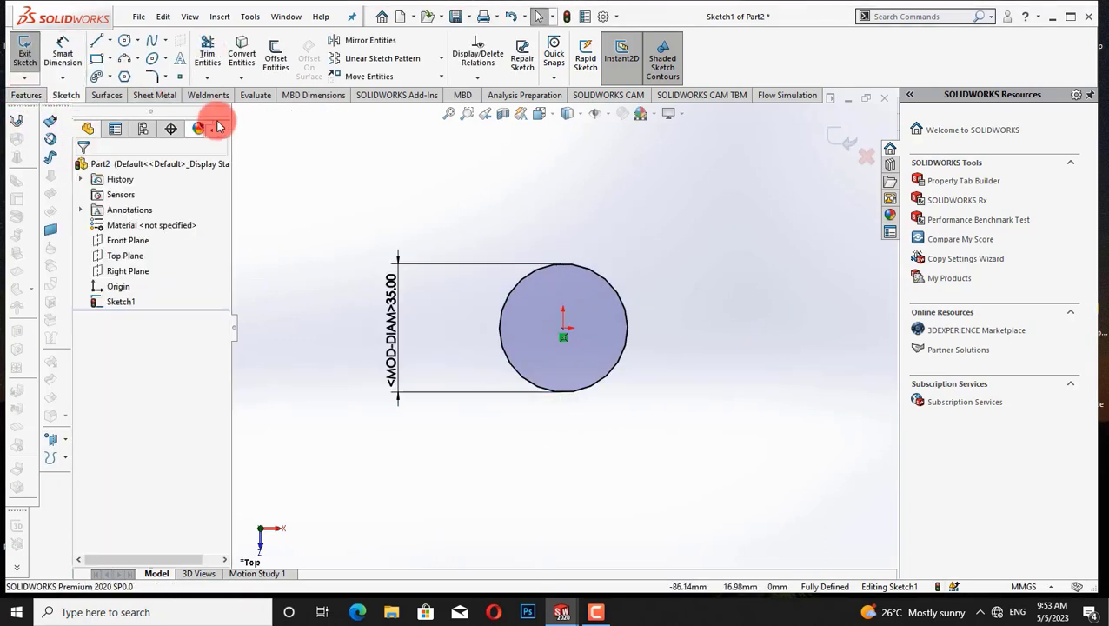
Undo the circle, its diameter dimension and the Top Plane sketch
click(24, 95)
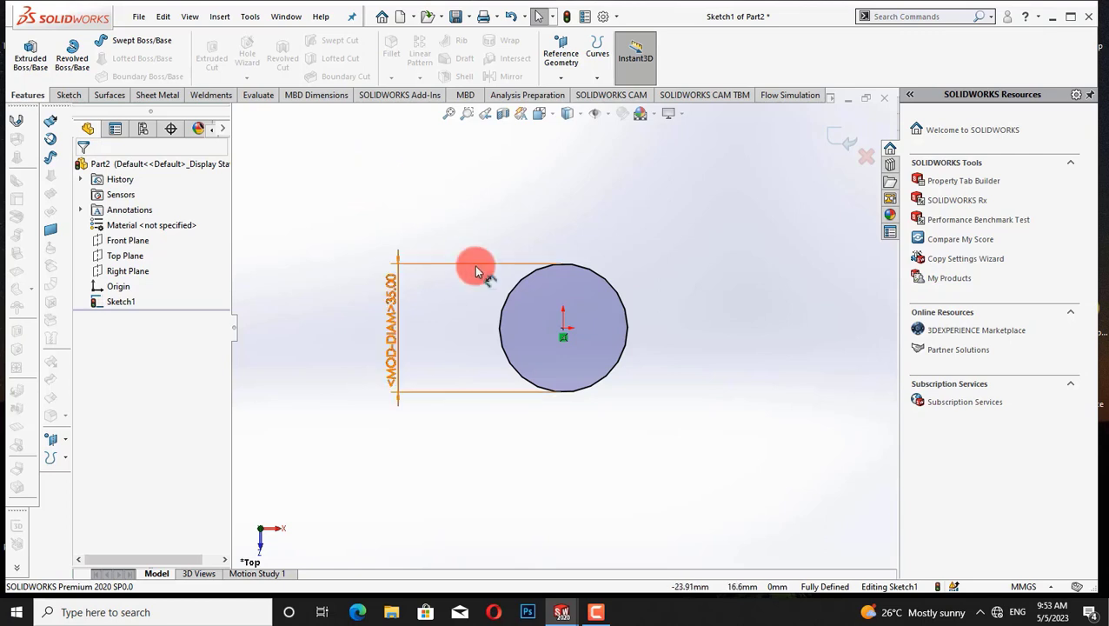
click(139, 17)
click(161, 67)
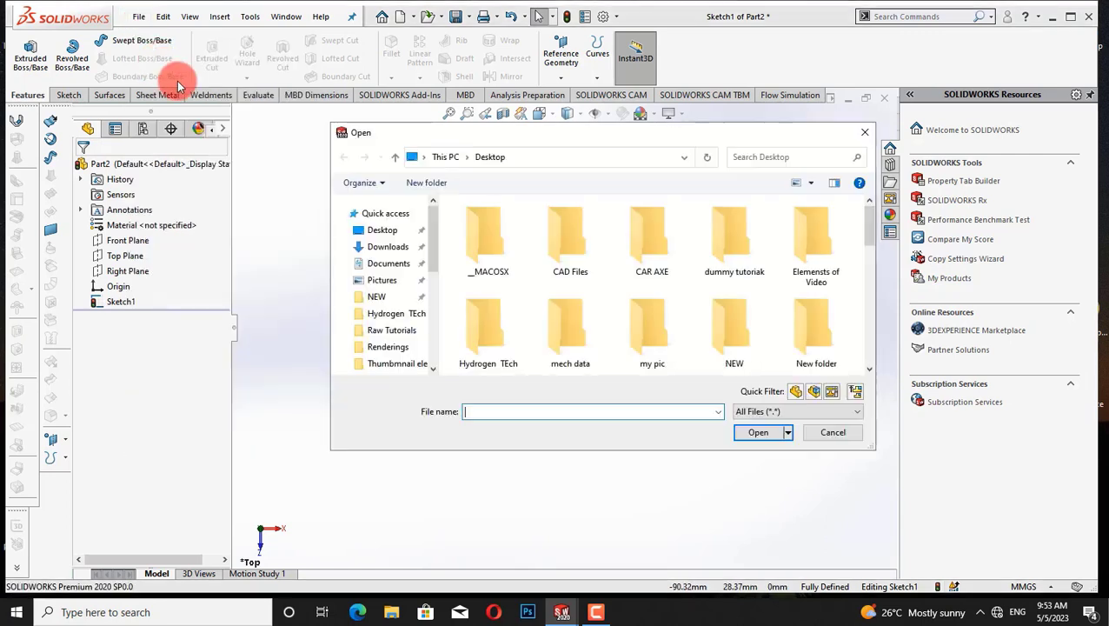
click(865, 131)
key(ctrl+z)
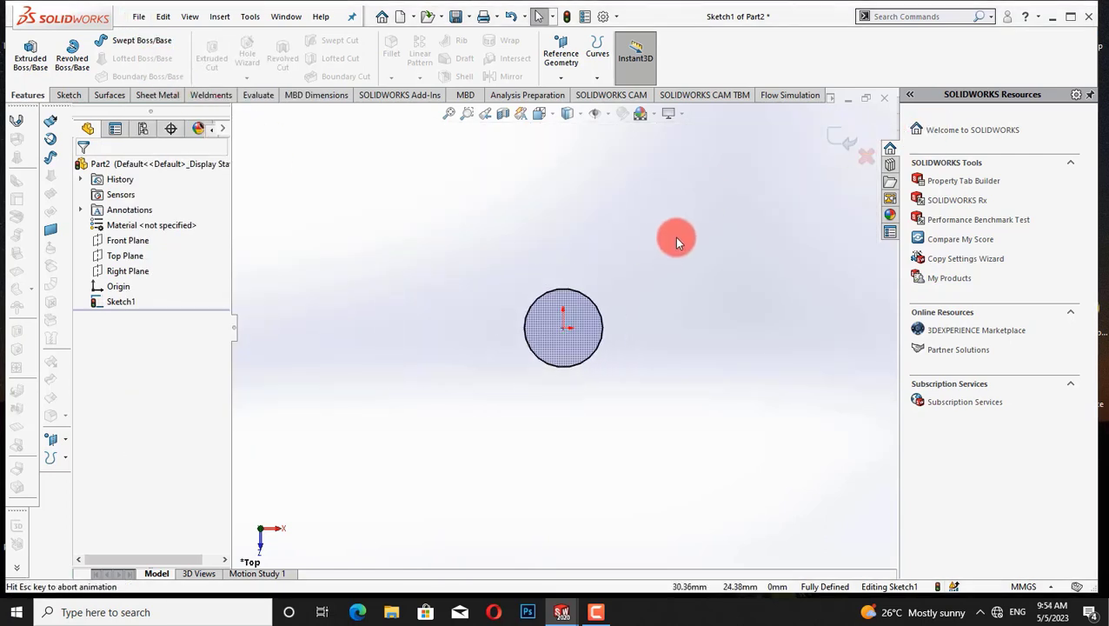
key(ctrl+z)
click(139, 18)
click(154, 49)
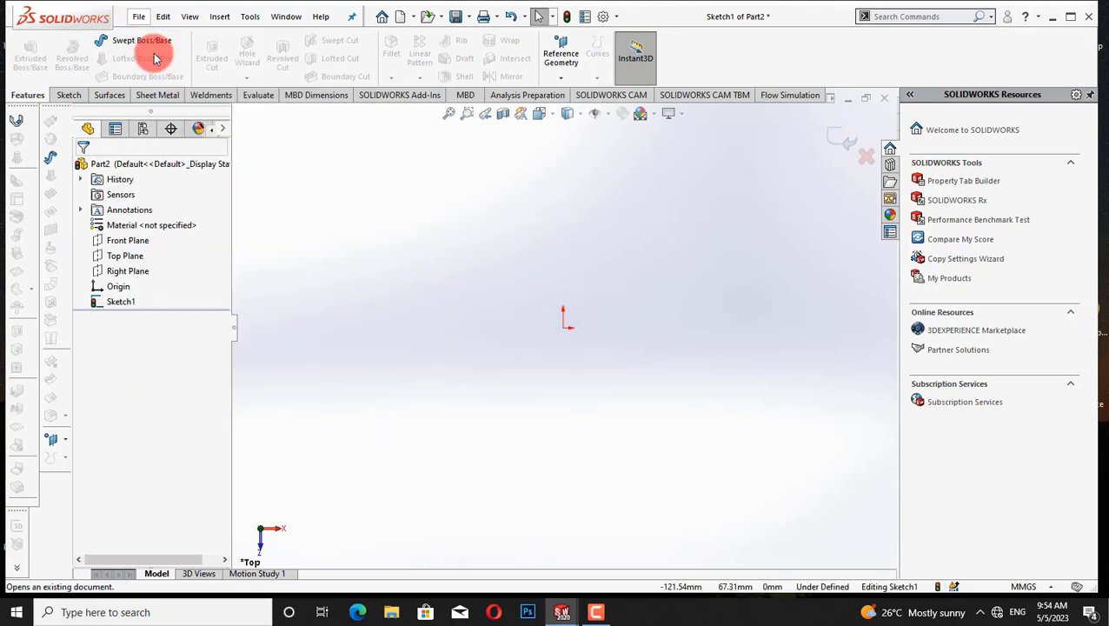
click(865, 131)
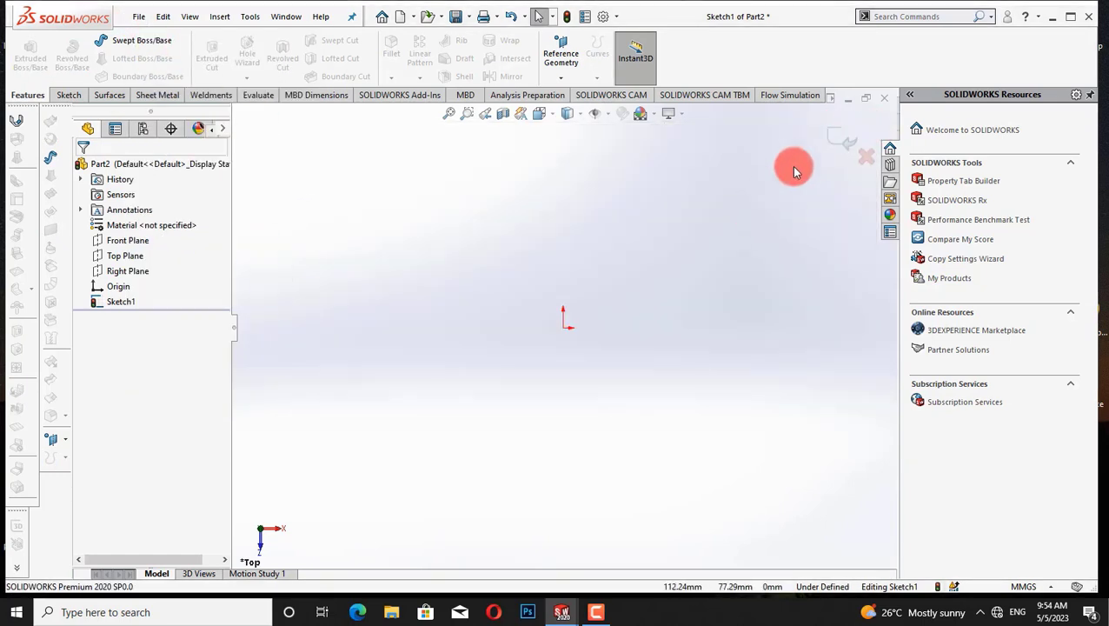
key(ctrl+z)
Return to the recently used Water Bottle part
click(135, 17)
mouse_move(292, 70)
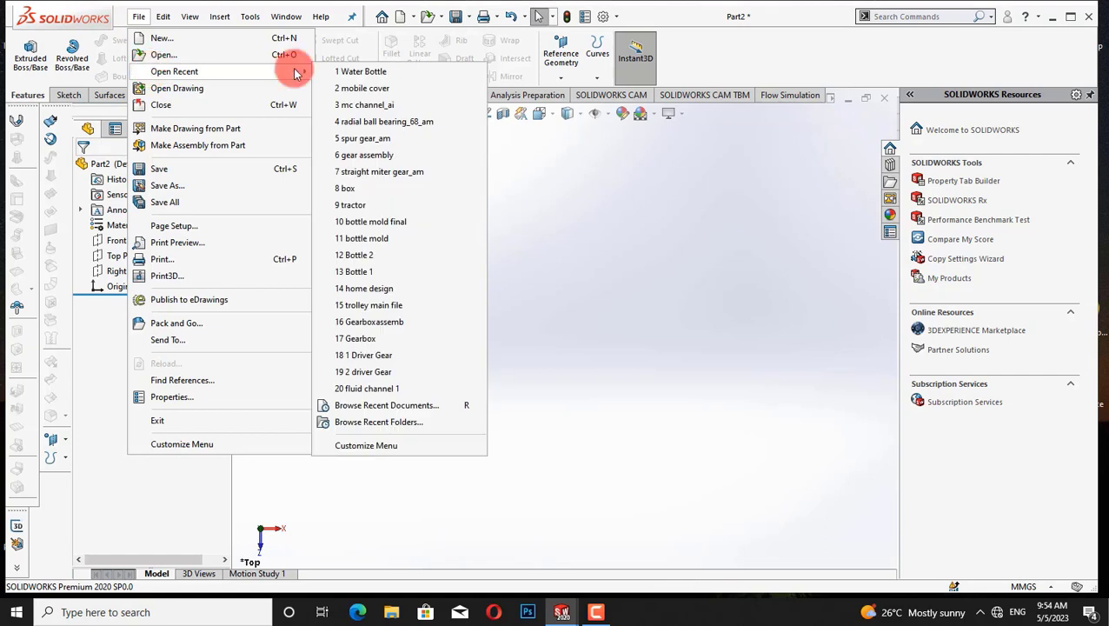
click(359, 69)
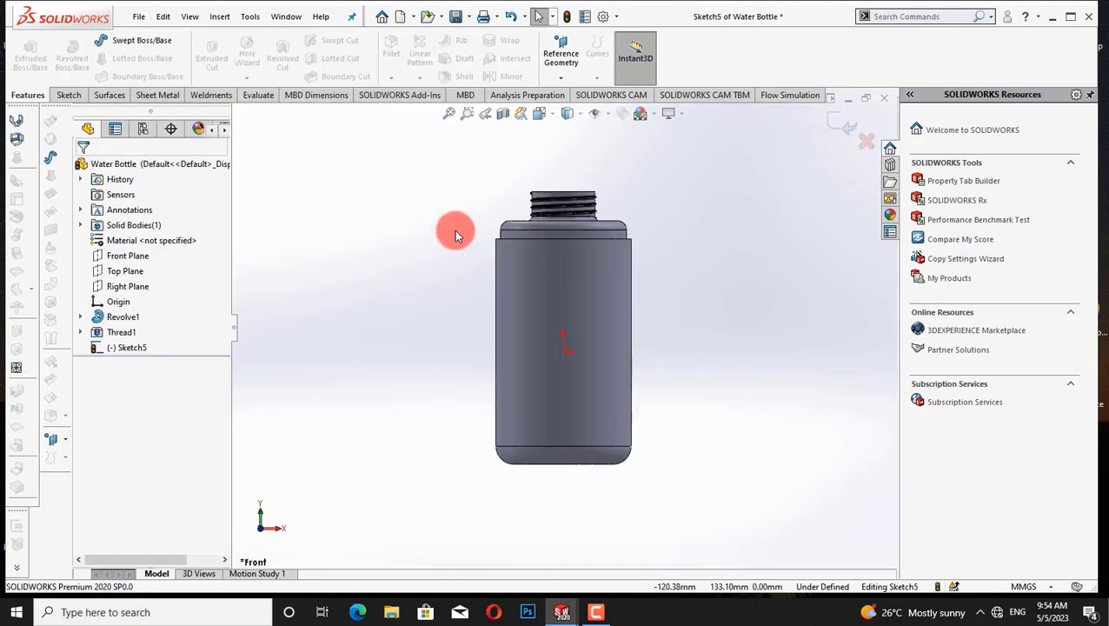
Try sketching a vertical line about 37 mm long up from the shoulder beside the neck, cancel it and exit the sketch
right_click(122, 255)
click(69, 96)
click(95, 40)
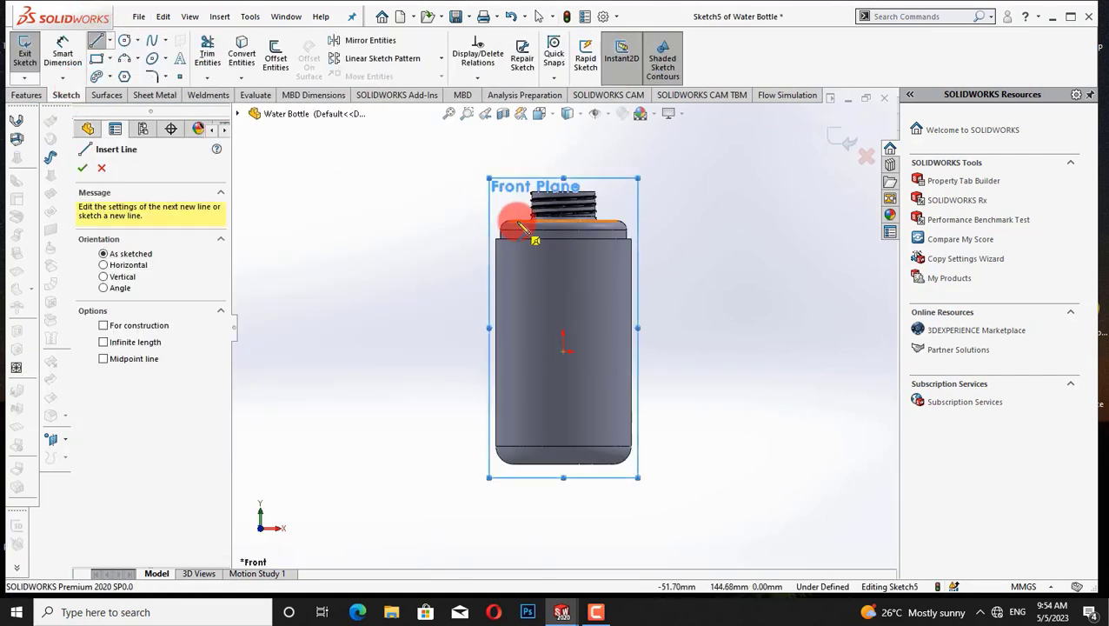
drag(513, 218, 525, 195)
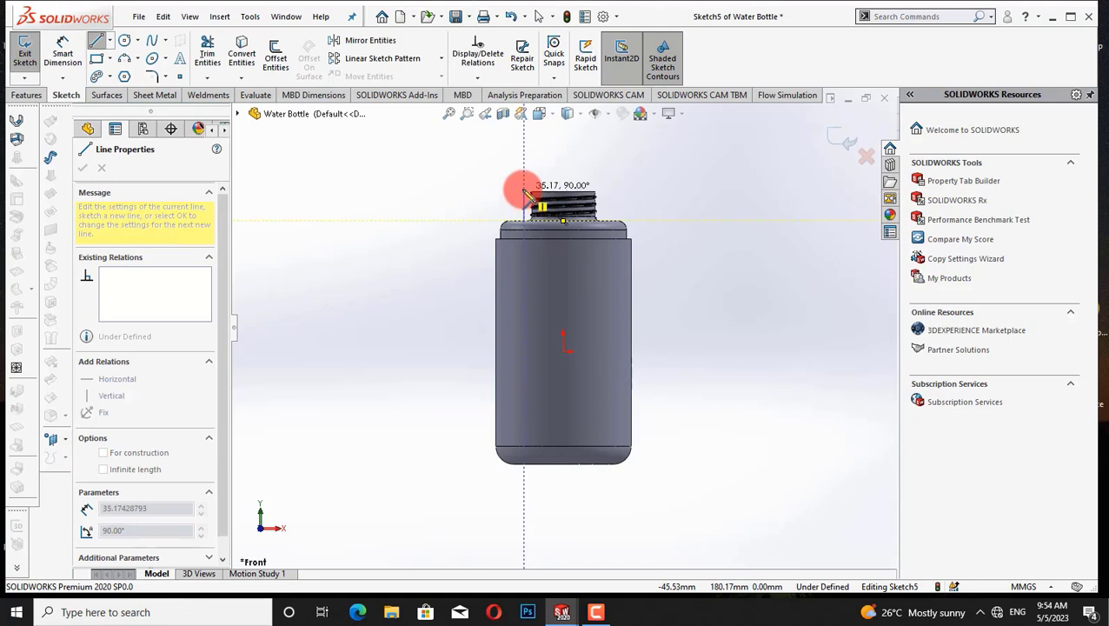
scroll(525, 195, up, 3)
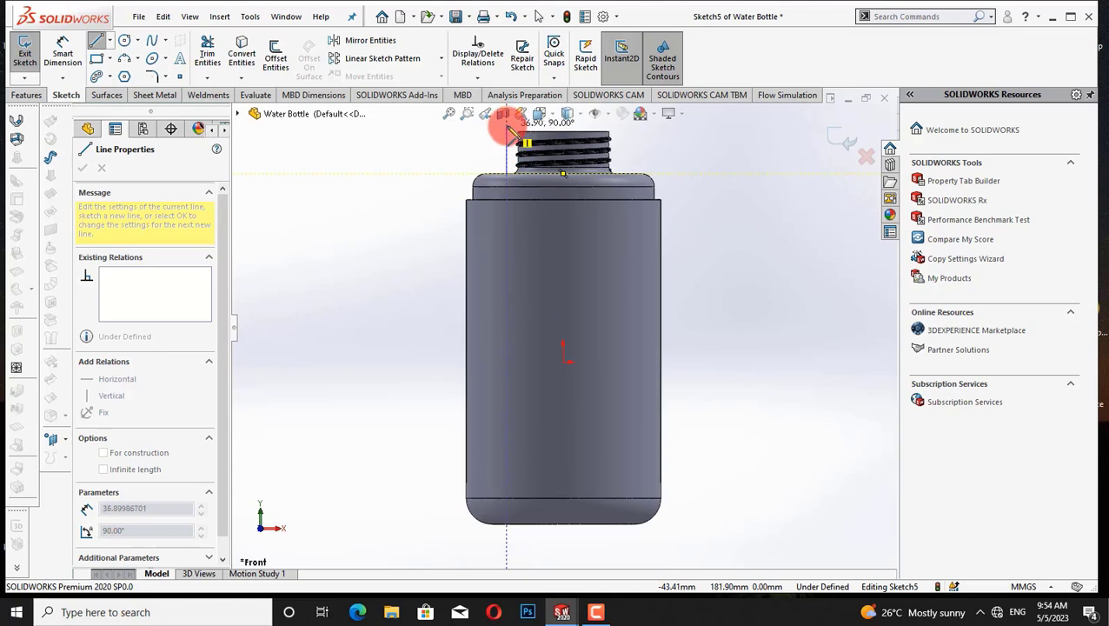
key(Escape)
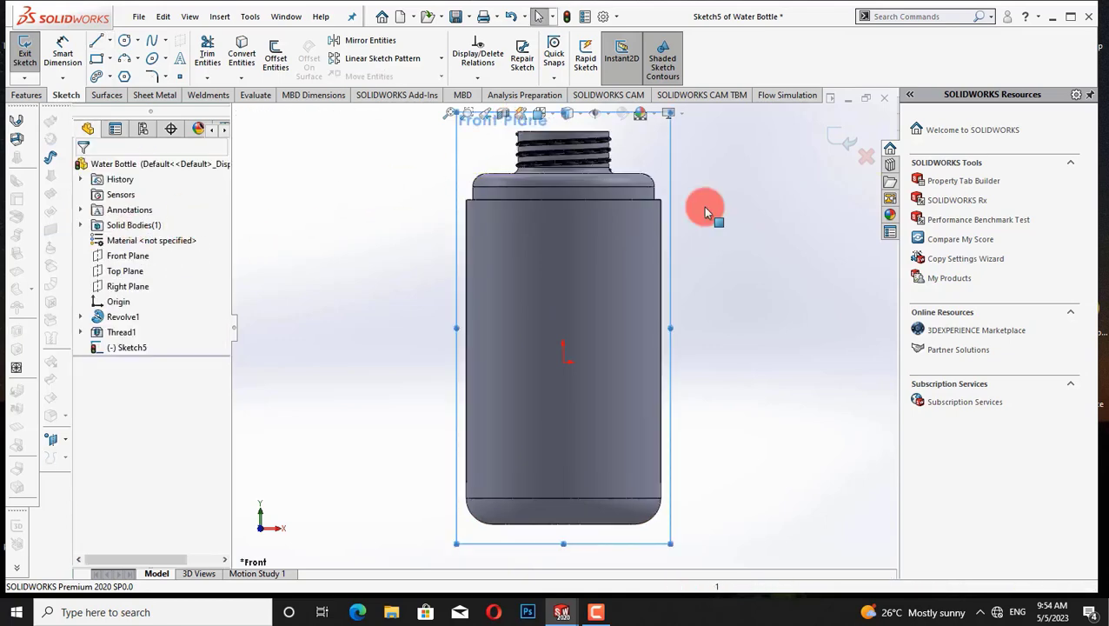
click(836, 141)
Create a new part and start a sketch on the Front Plane
click(138, 16)
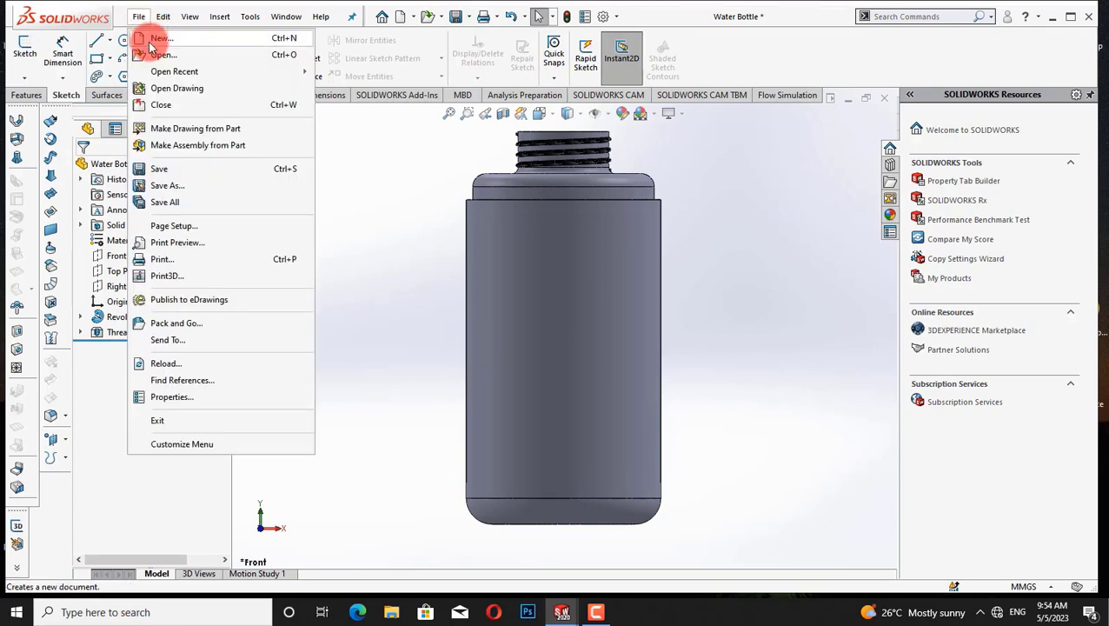
click(152, 35)
click(577, 438)
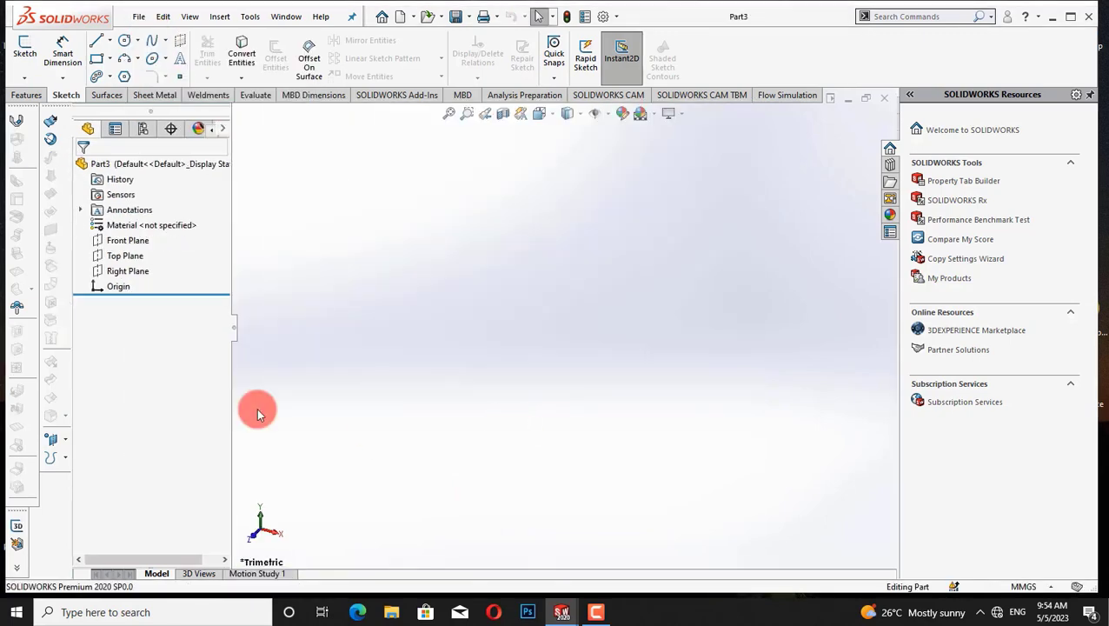
click(129, 240)
click(221, 251)
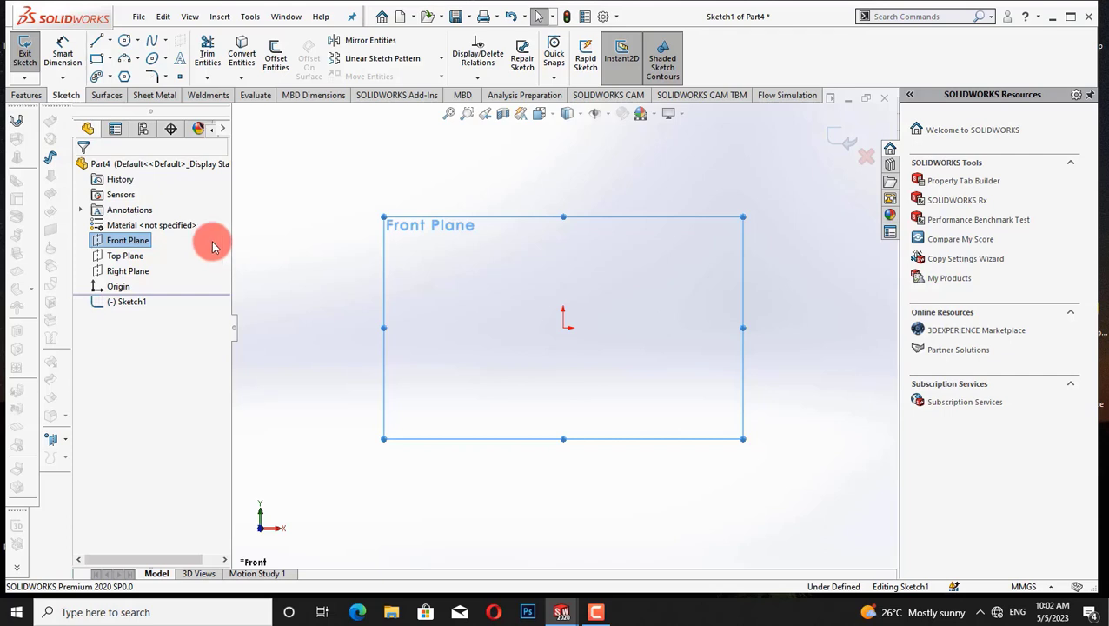
Sketch a slightly slanted line about 84 mm long, starting level with the origin on its negative X side and rising inward
click(96, 45)
mouse_move(449, 328)
mouse_down()
mouse_move(449, 171)
mouse_move(459, 159)
mouse_up()
right_click(701, 209)
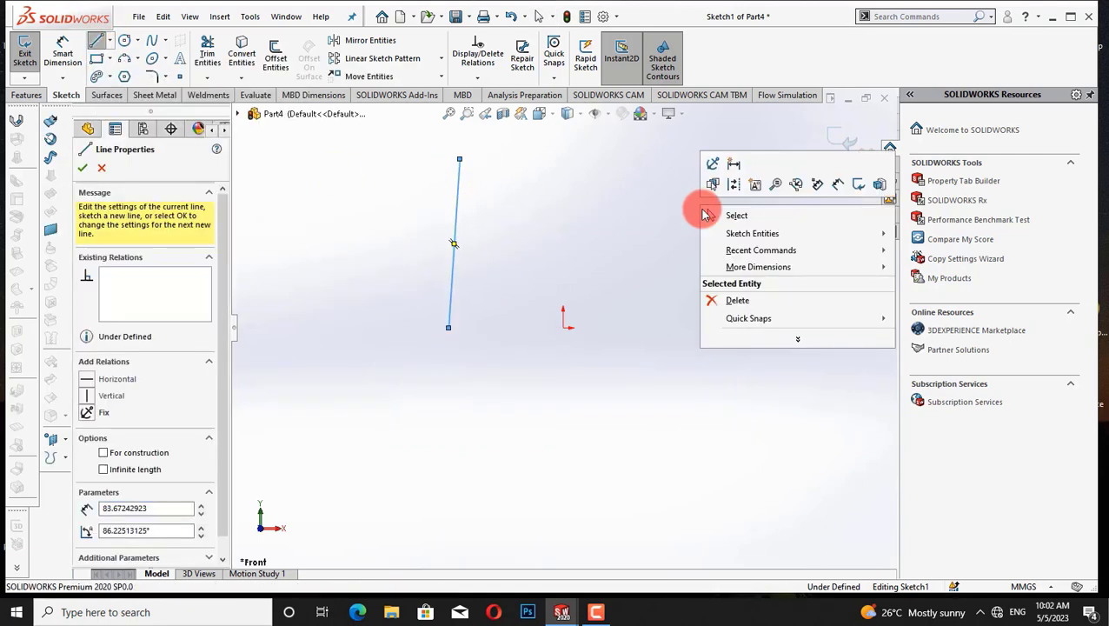
click(715, 213)
Dimension the horizontal distance between the slanted line's lower endpoint and the origin as 75 mm
click(62, 52)
click(448, 328)
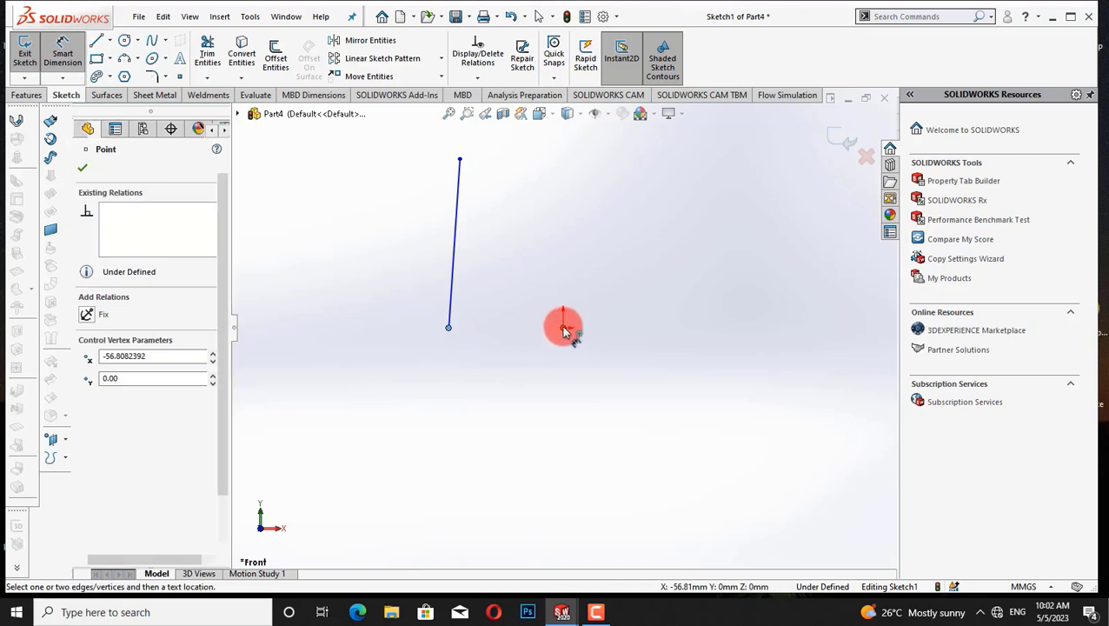
click(564, 325)
click(519, 373)
text(75)
key(Return)
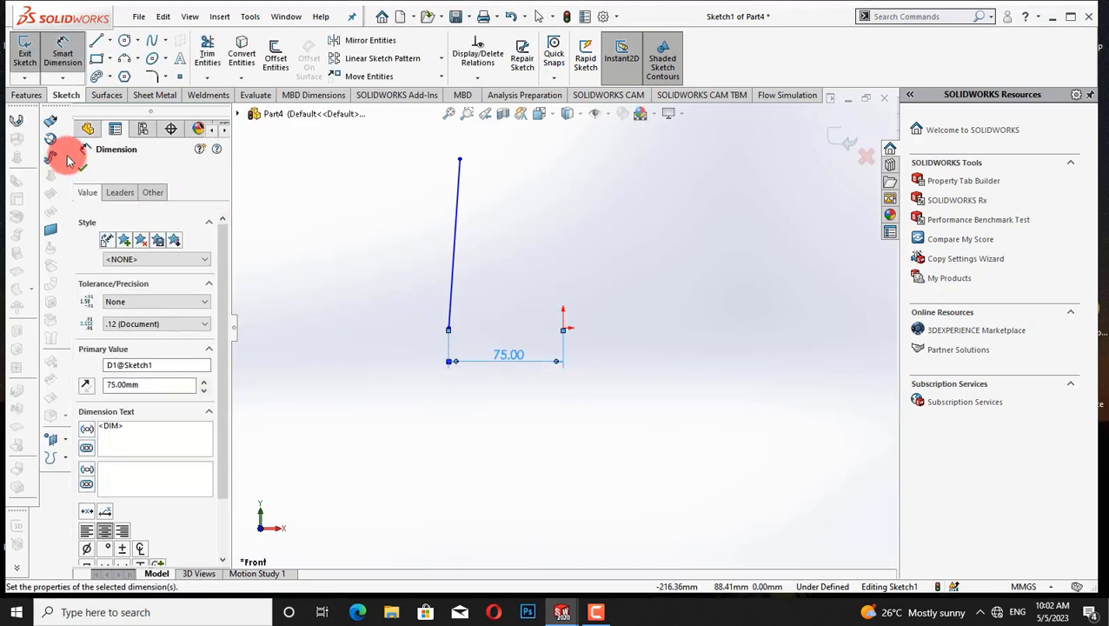
click(82, 167)
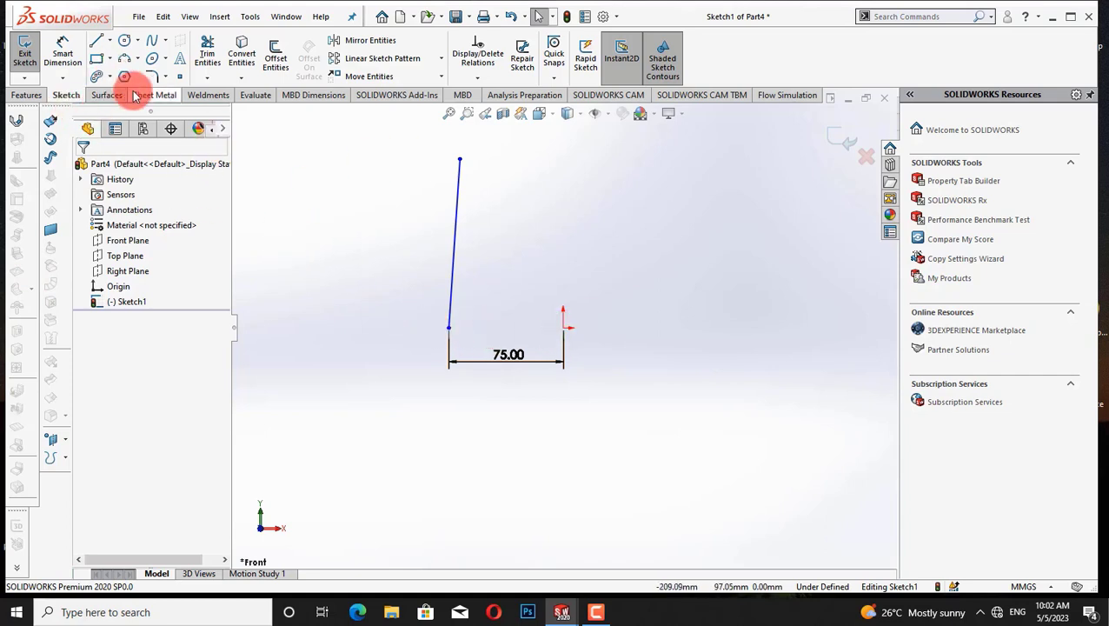
Dimension the slanted line's vertical height as 95 mm, placed on its outer side
click(62, 52)
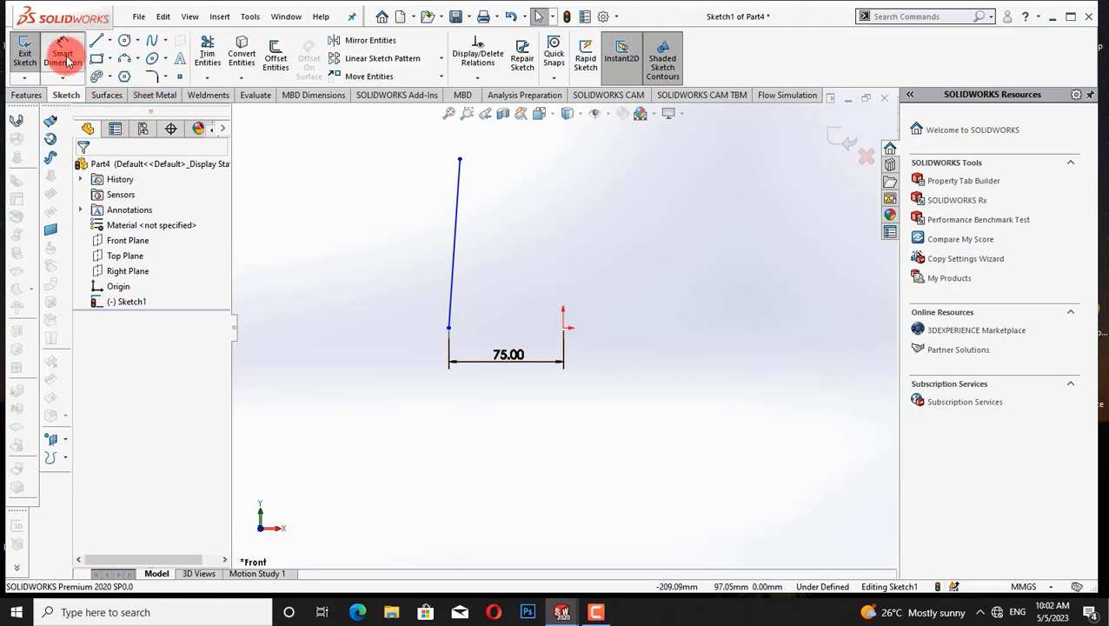
click(453, 265)
click(383, 272)
text(95)
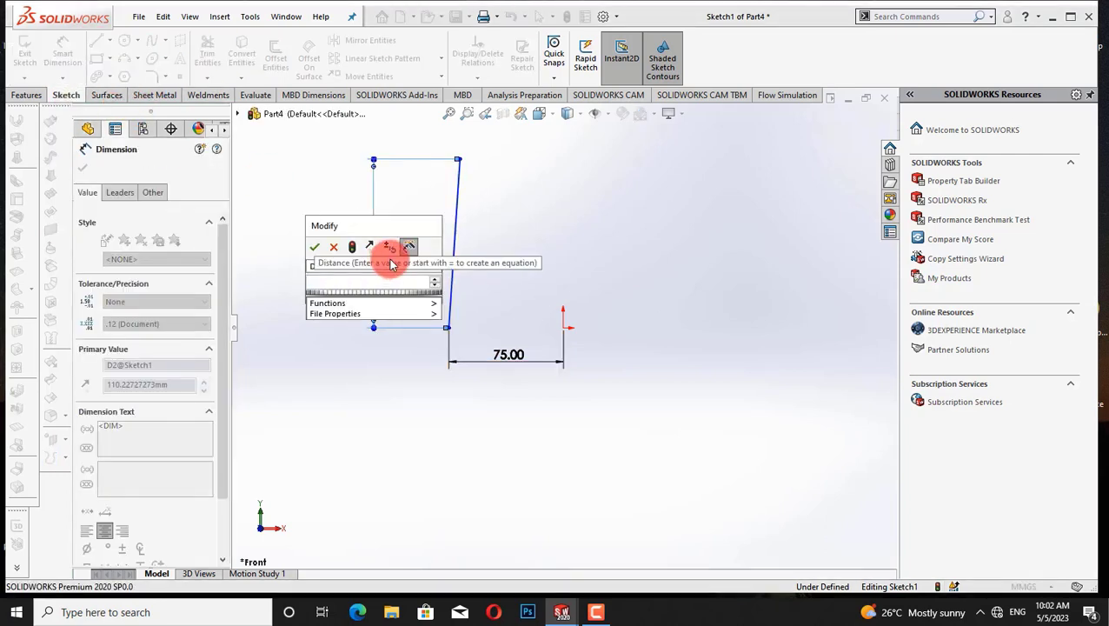
key(Return)
click(83, 168)
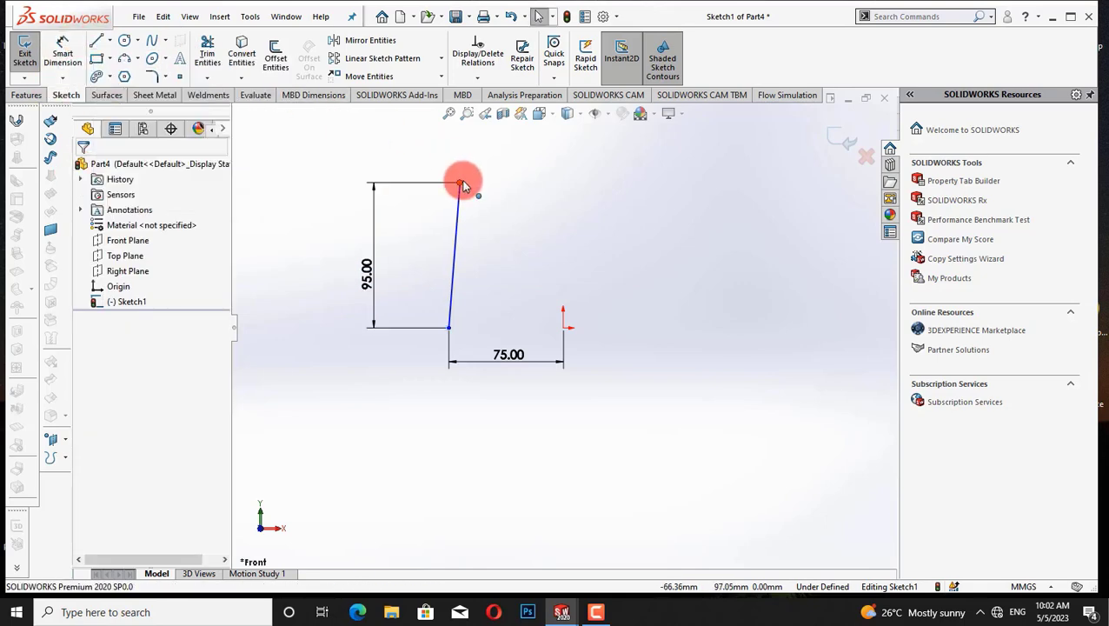
Sketch a horizontal line about 68 mm long from the slanted line's upper endpoint to the point directly above the origin
click(97, 40)
click(459, 183)
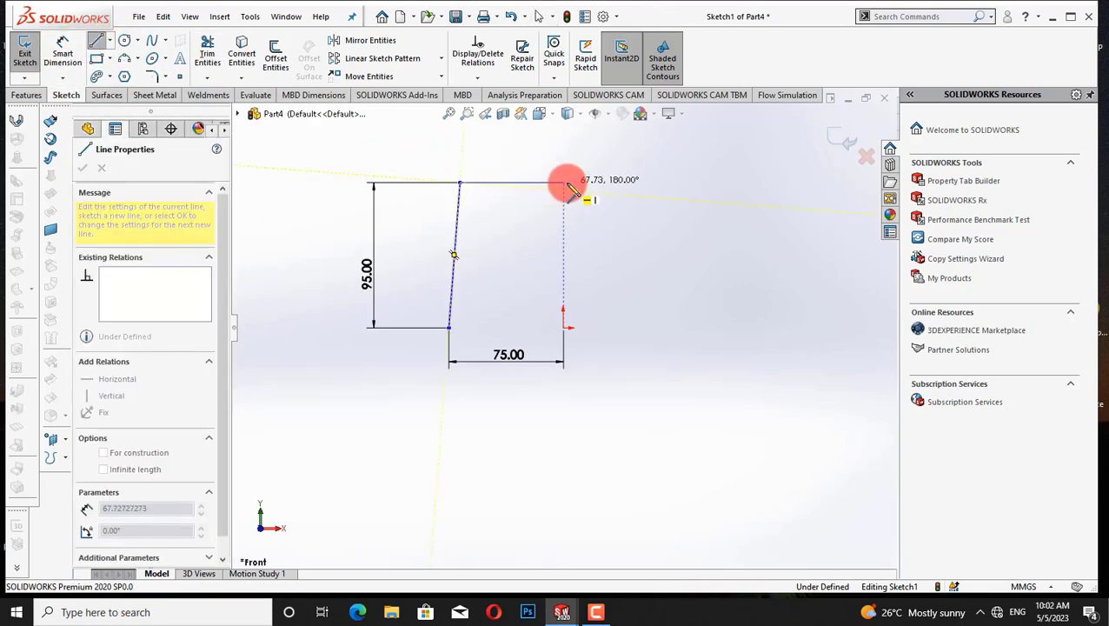
click(565, 184)
right_click(602, 161)
click(649, 223)
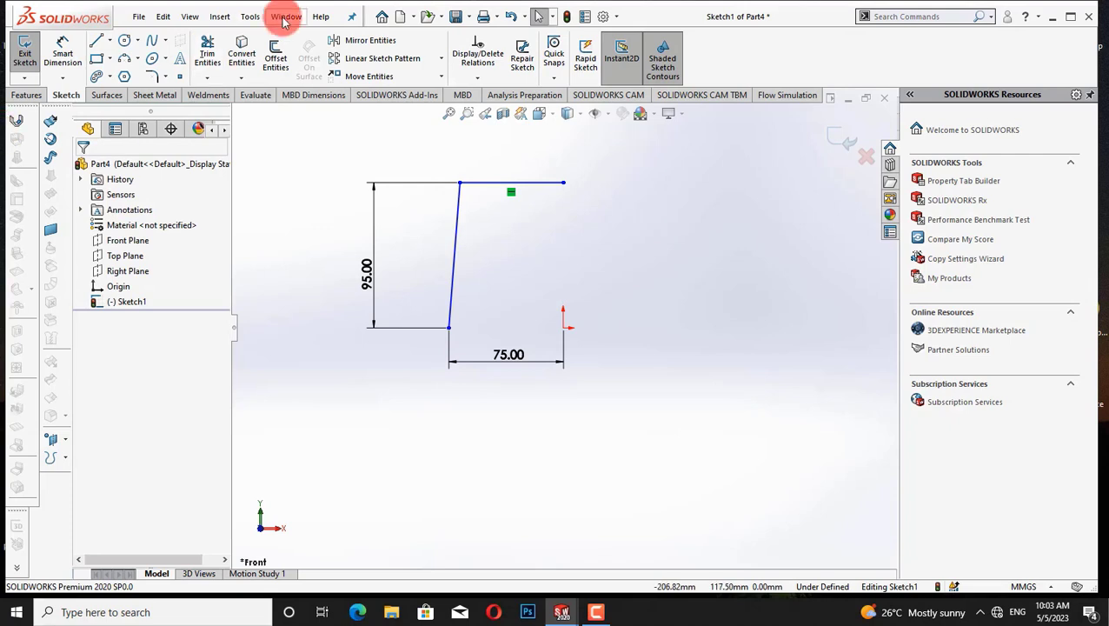
Round the corner between the slanted and horizontal lines with a 10 mm sketch fillet
click(151, 76)
click(459, 183)
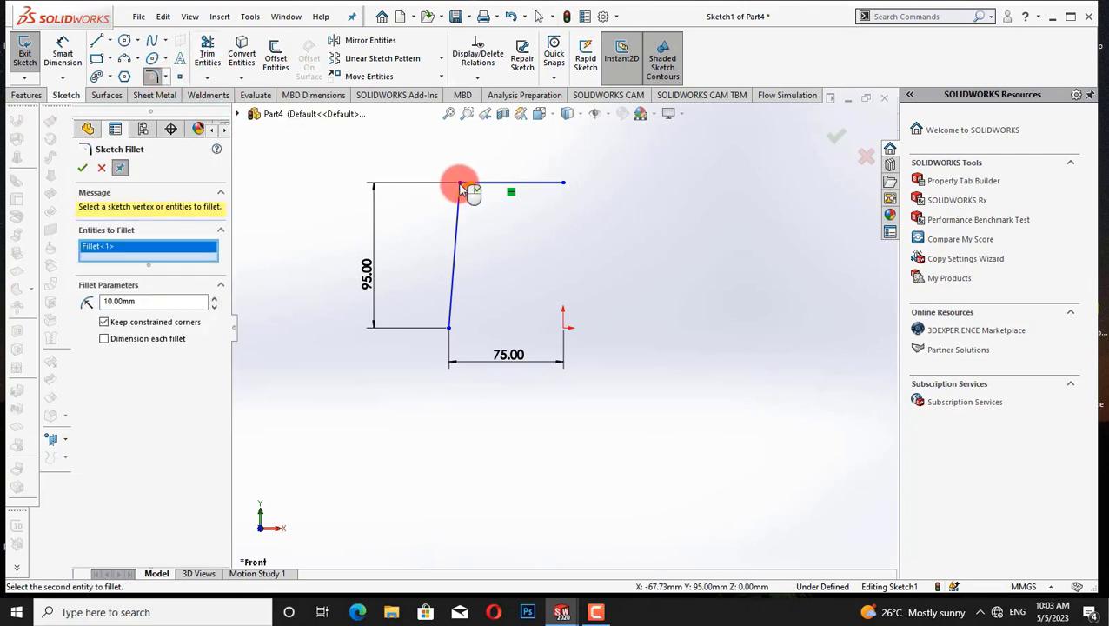
click(82, 169)
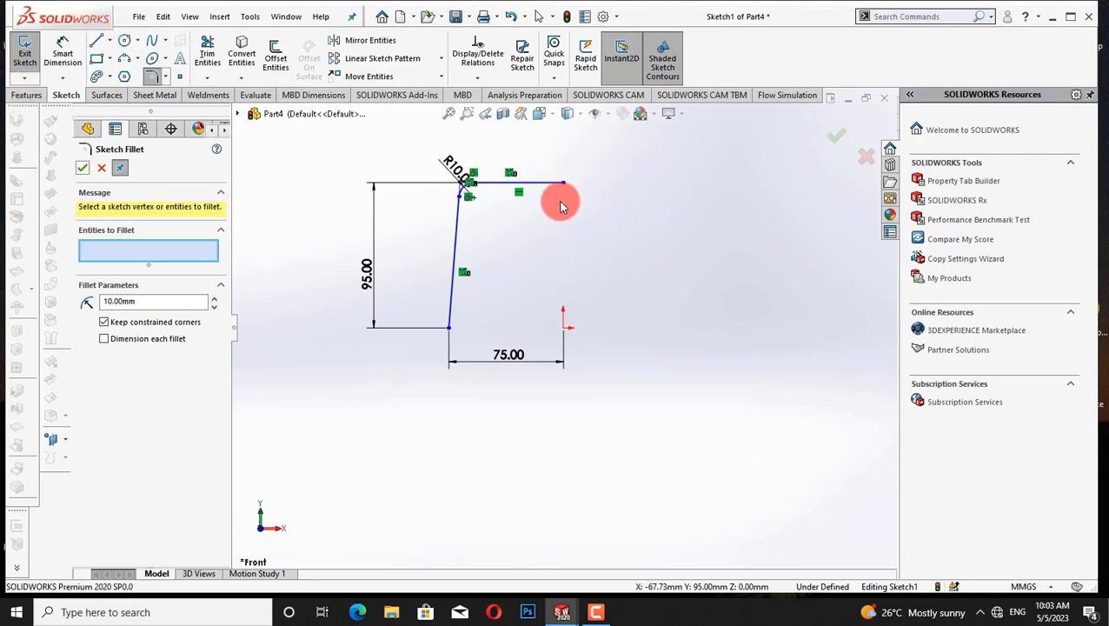
Offset the slanted line, fillet arc and horizontal line inward by 5 mm
click(277, 54)
click(459, 200)
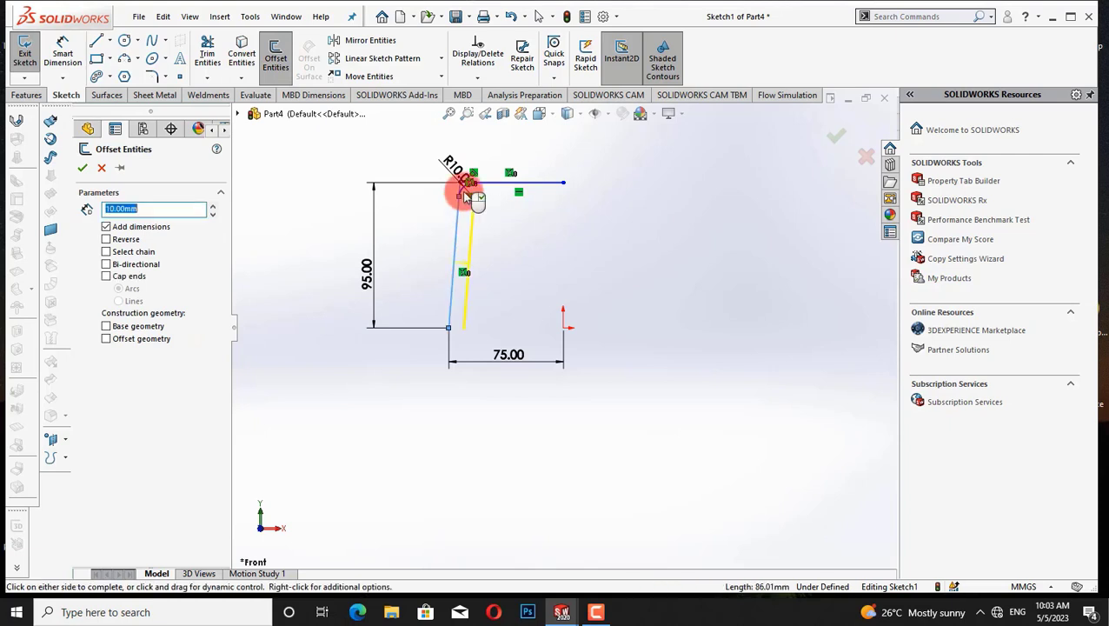
click(478, 182)
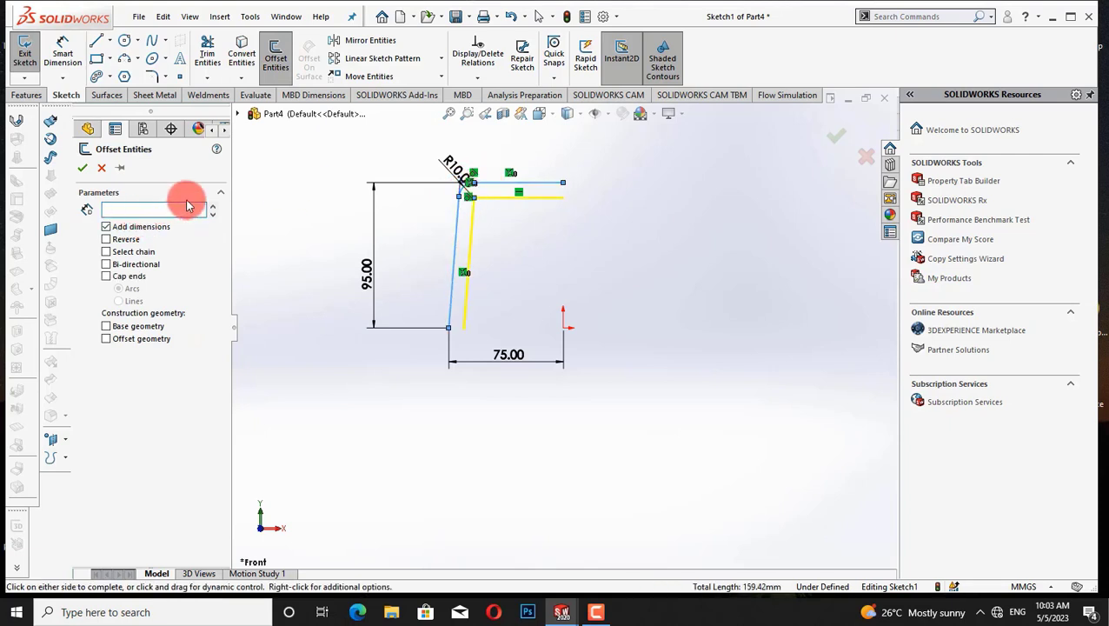
click(78, 168)
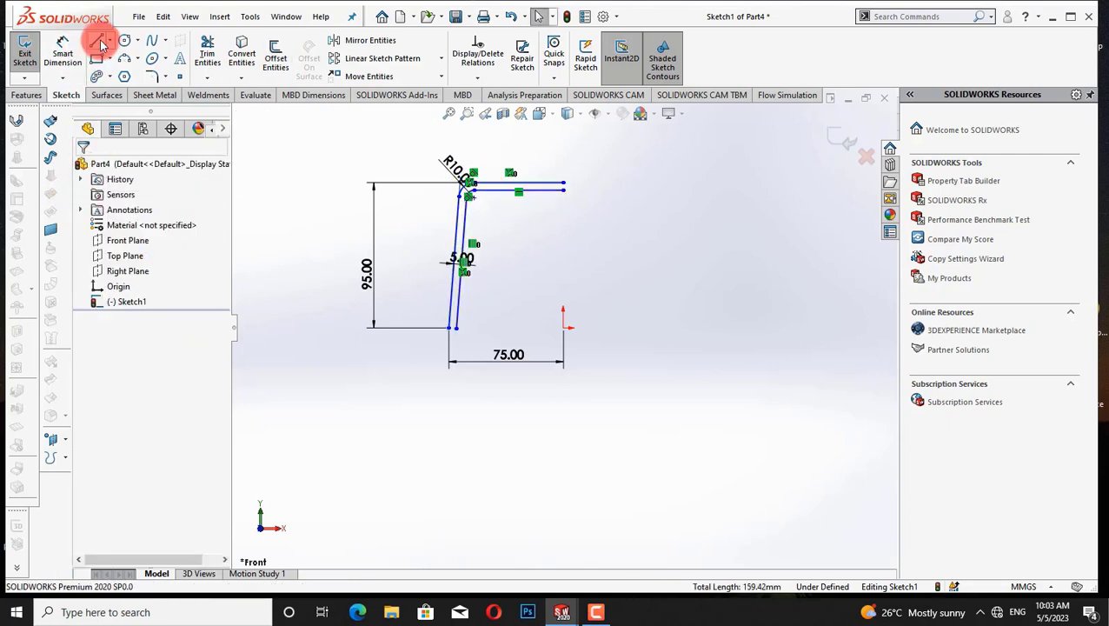
Close the wall profile with short lines across its lower end and its end above the origin
click(96, 39)
click(452, 327)
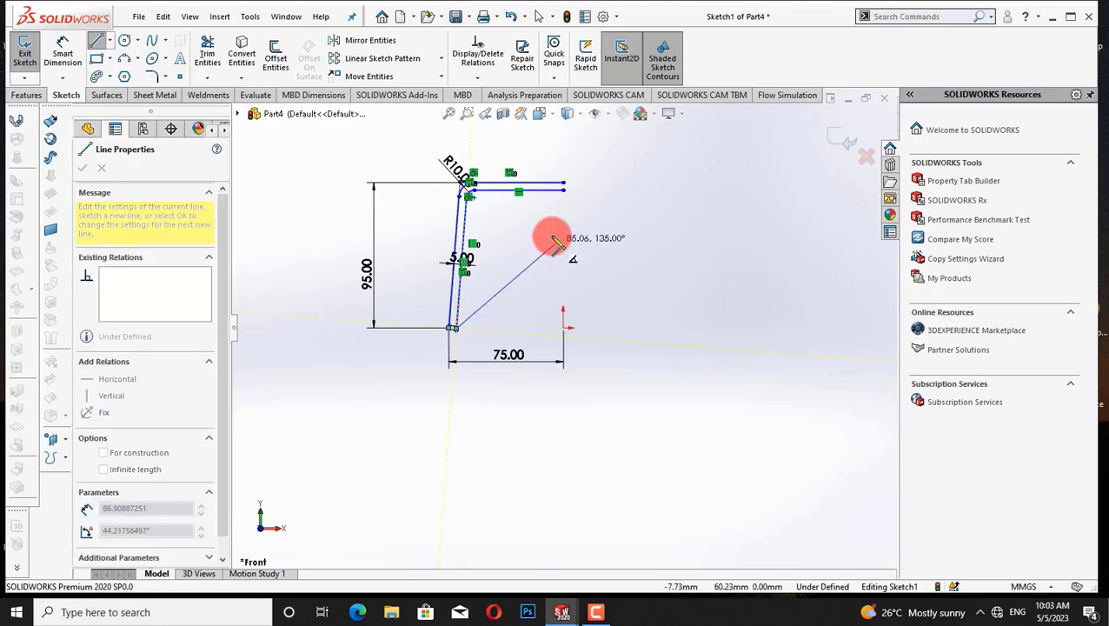
key(Escape)
click(96, 40)
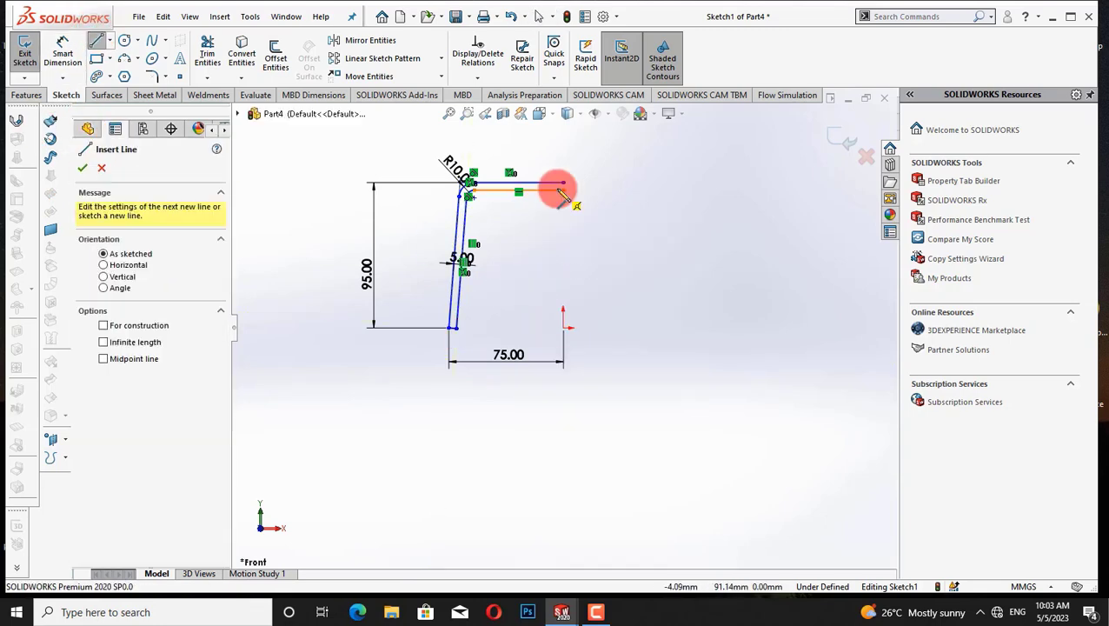
click(564, 187)
right_click(618, 219)
click(645, 222)
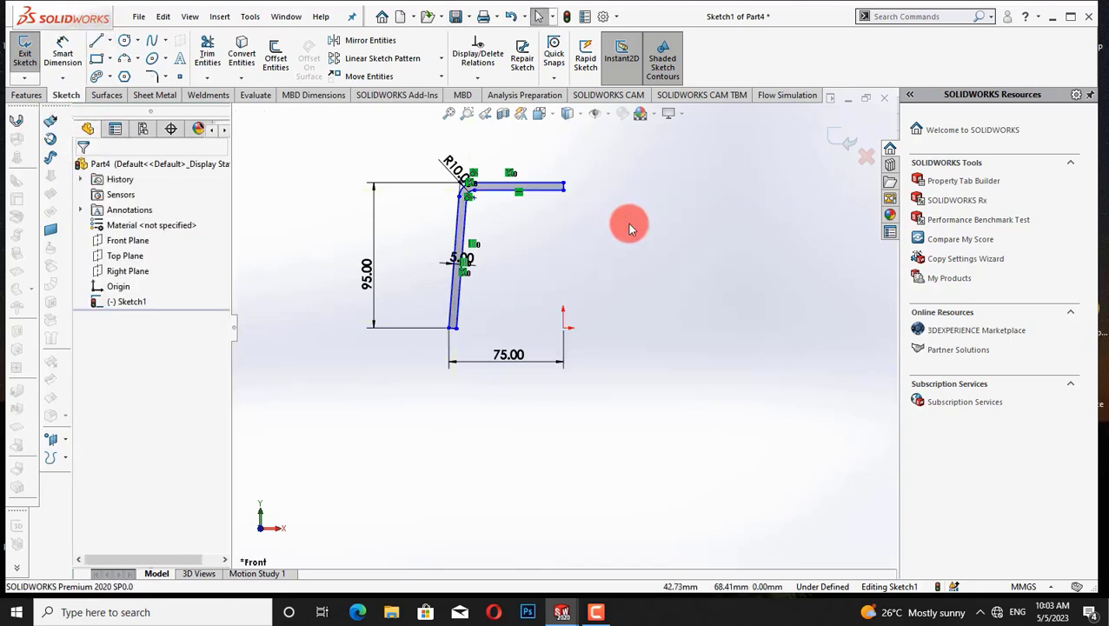
Try making the short line at the profile's lower end horizontal, and undo it
scroll(490, 273, down, 5)
right_click(300, 291)
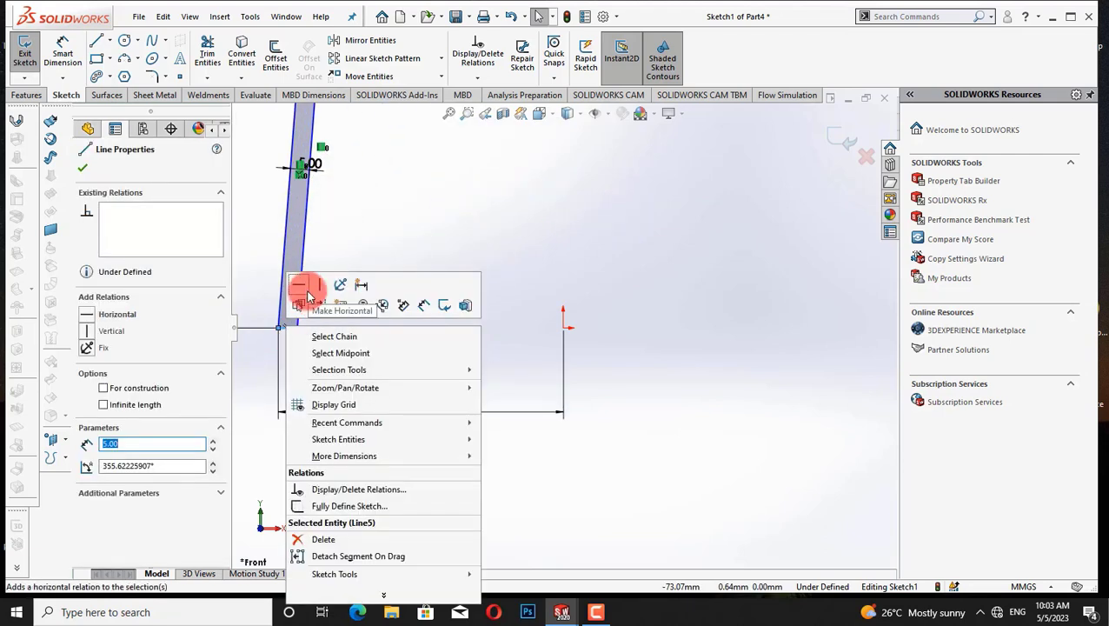
click(379, 290)
key(ctrl+z)
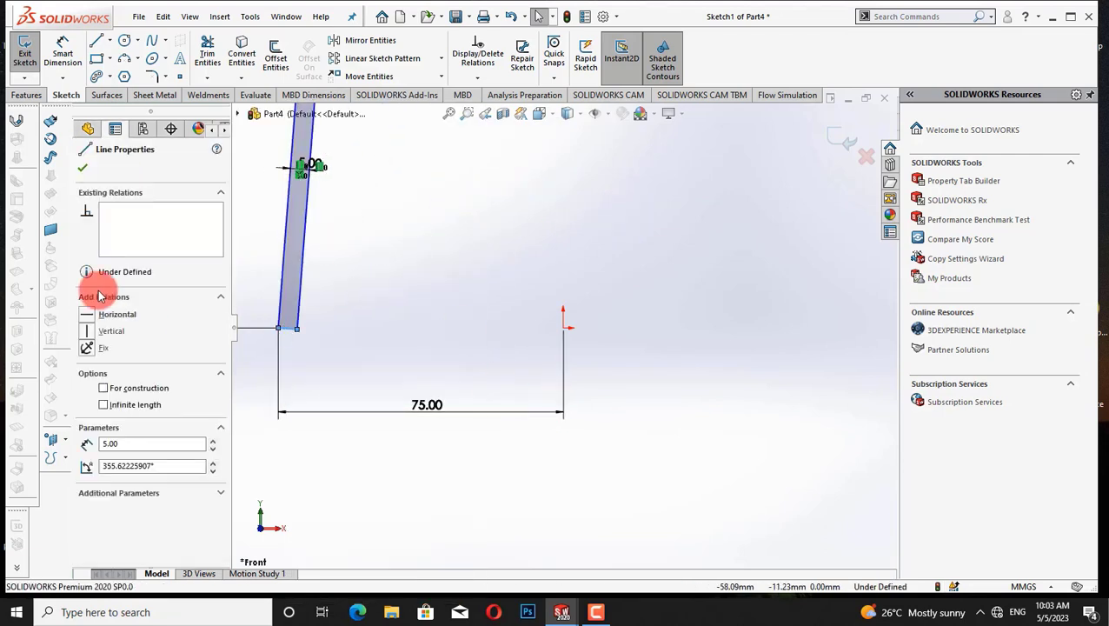
click(84, 167)
scroll(808, 352, up, 9)
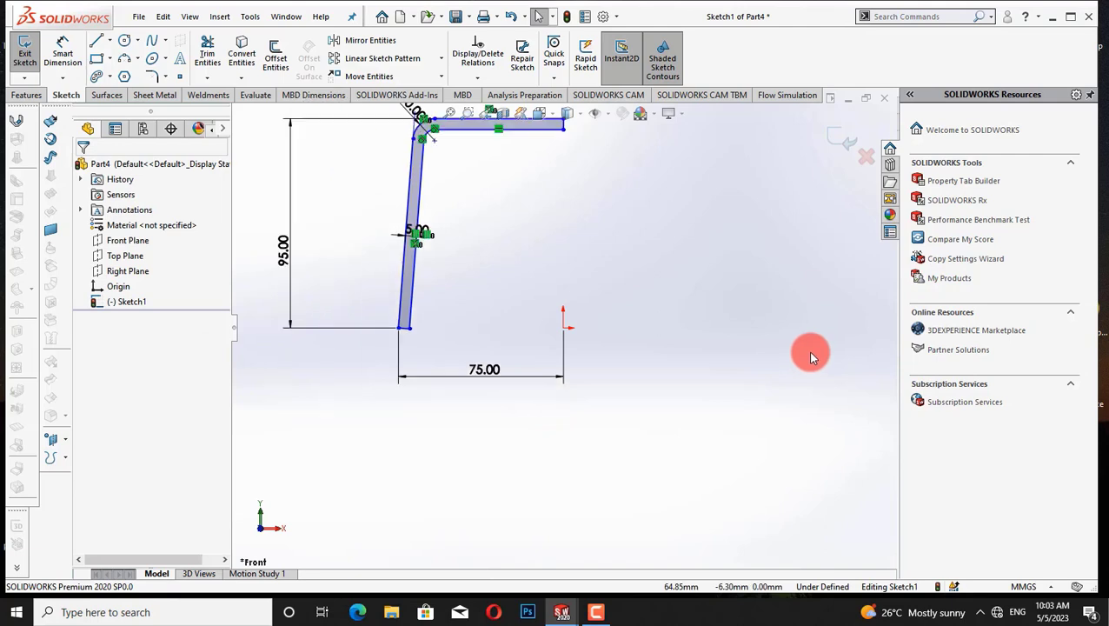
scroll(753, 261, down, 4)
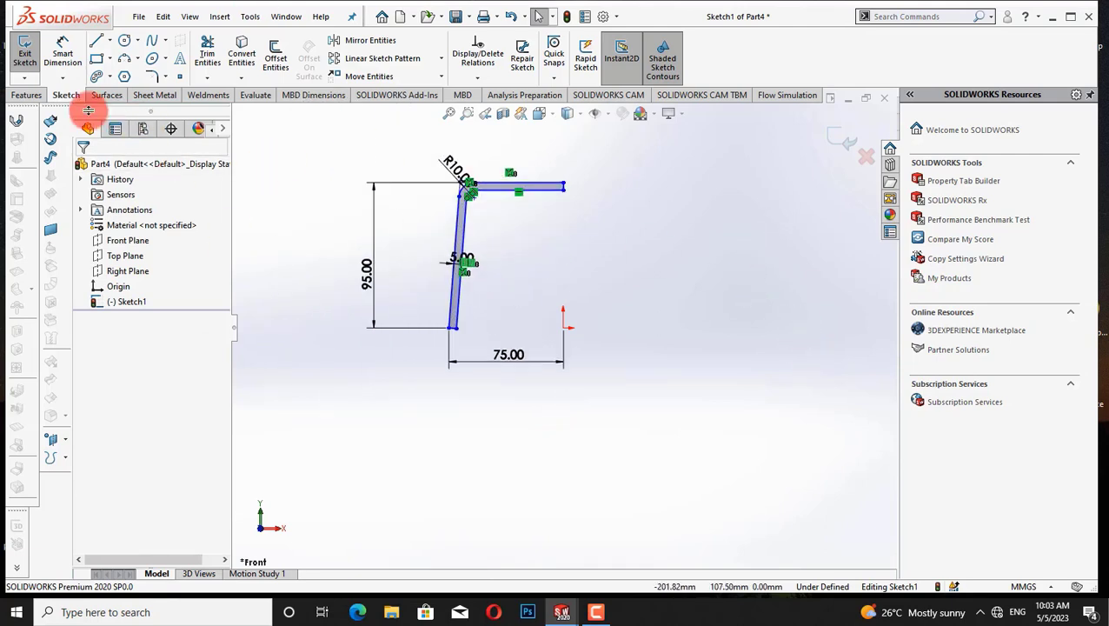
Revolve the wall profile 360 degrees about the short vertical end line above the origin
click(26, 95)
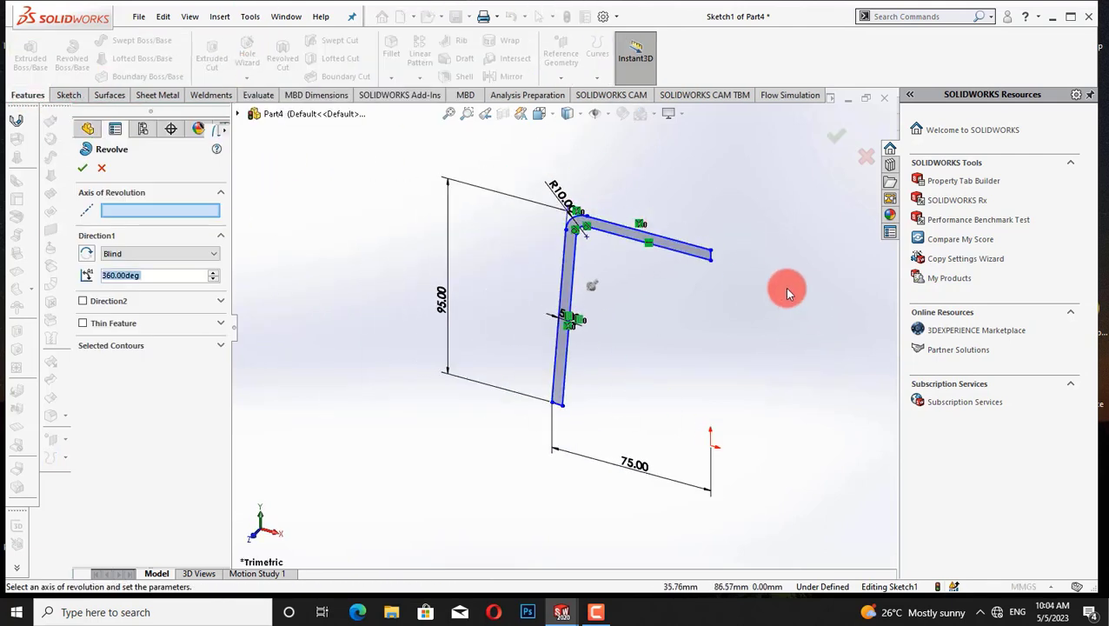
click(709, 256)
click(82, 167)
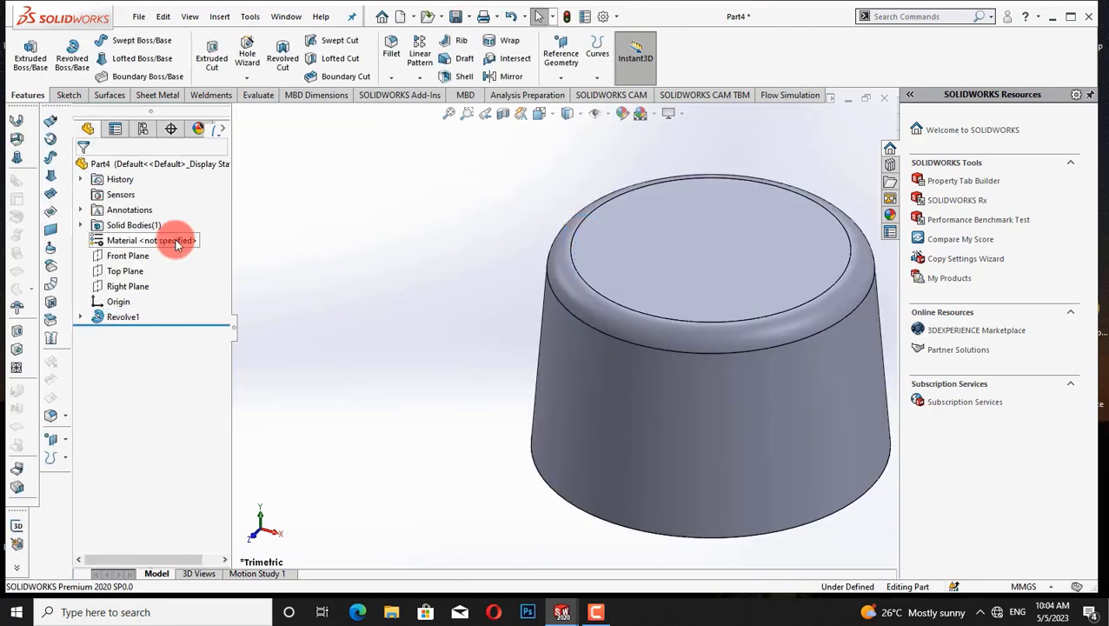
Orient the view normal to the Front Plane and display the revolved body as wireframe
right_click(120, 259)
click(207, 239)
click(264, 265)
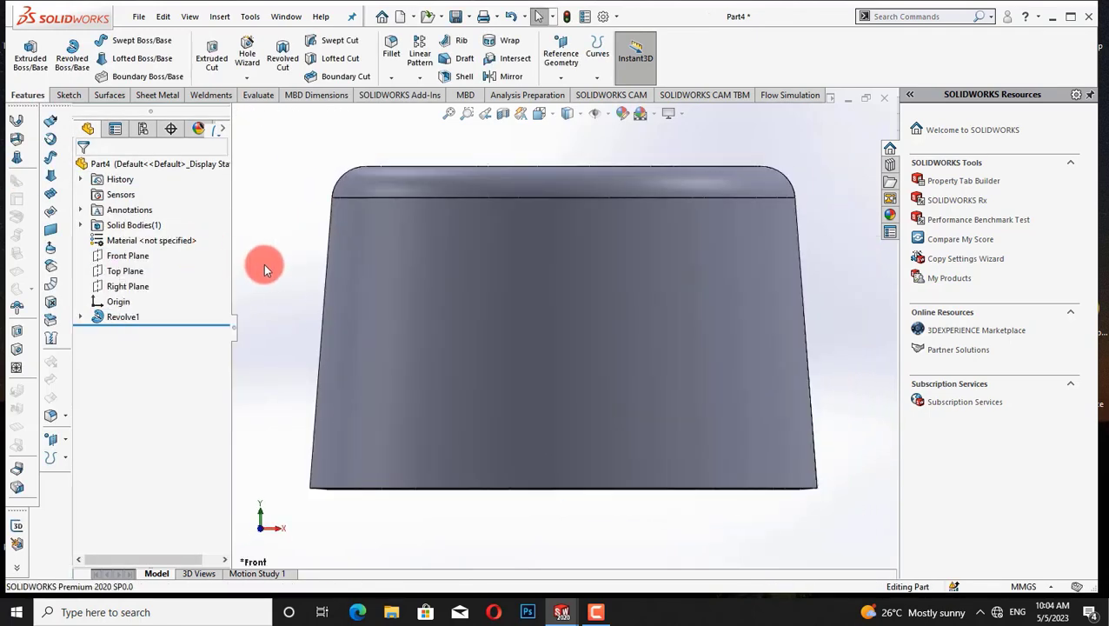
scroll(288, 272, up, 1)
click(578, 117)
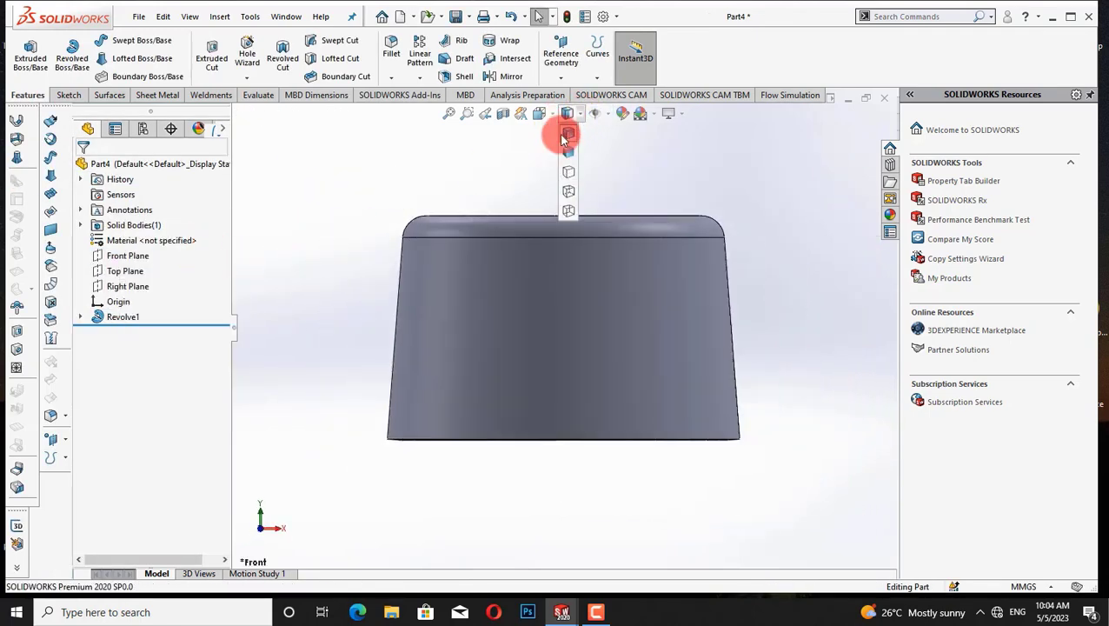
click(566, 215)
On the Front Plane, sketch an open three-line handle outline off the outer wall, with a slanted side about 64 mm and lower line about 44 mm
right_click(125, 259)
click(138, 242)
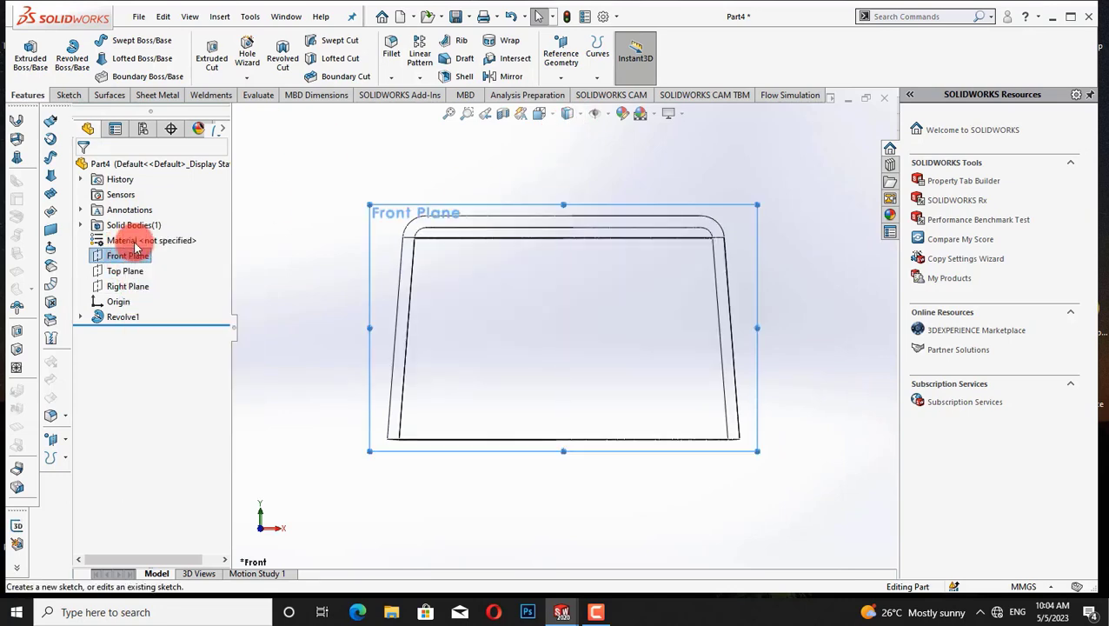
click(96, 40)
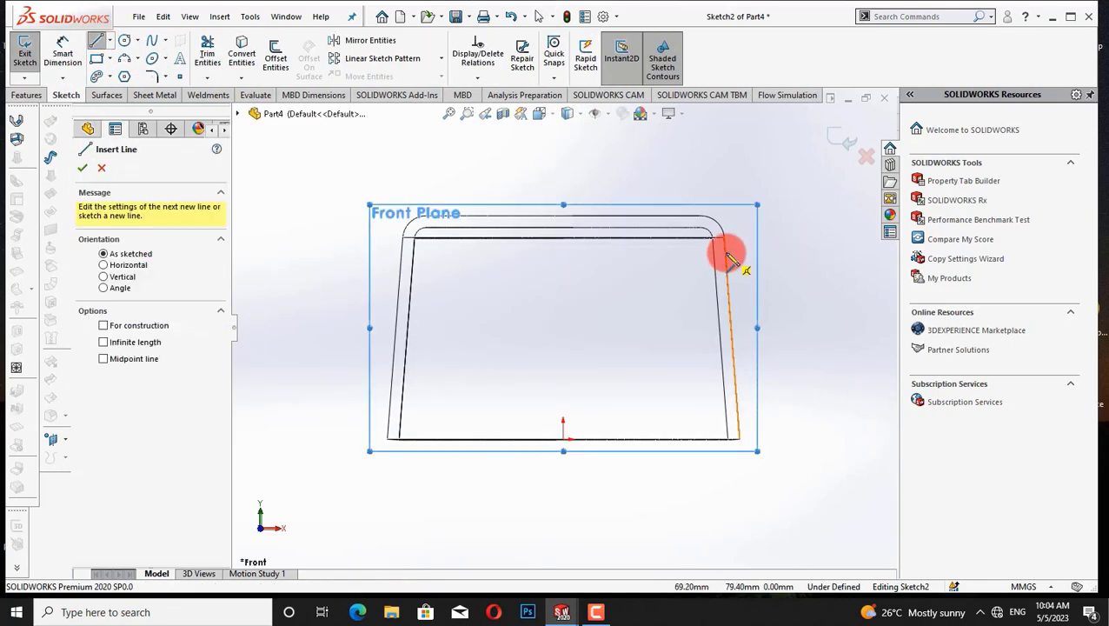
click(729, 261)
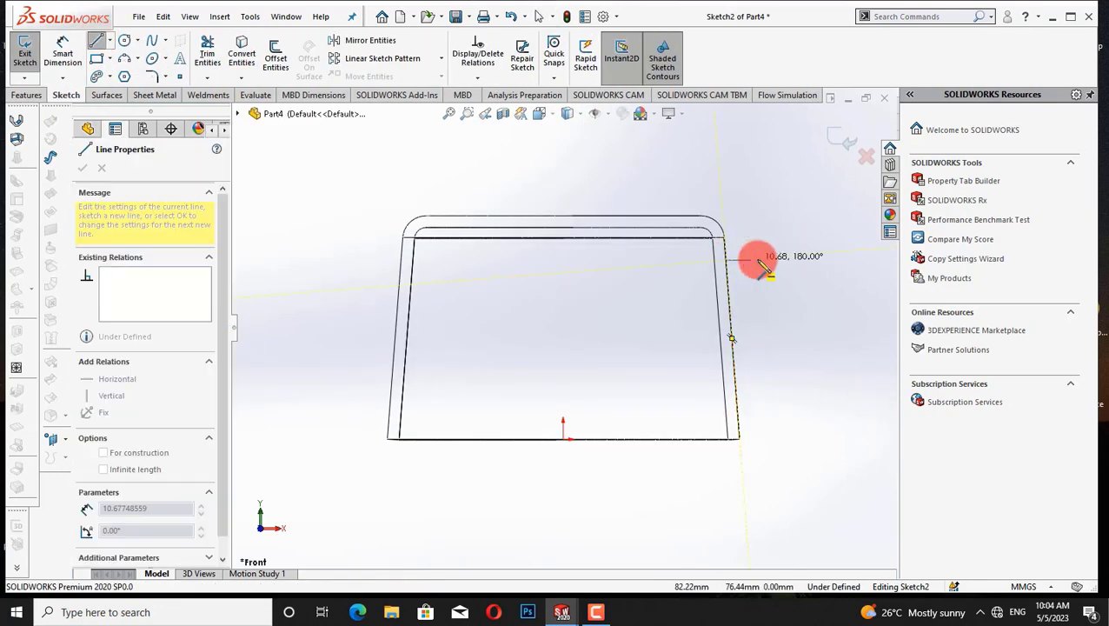
click(816, 260)
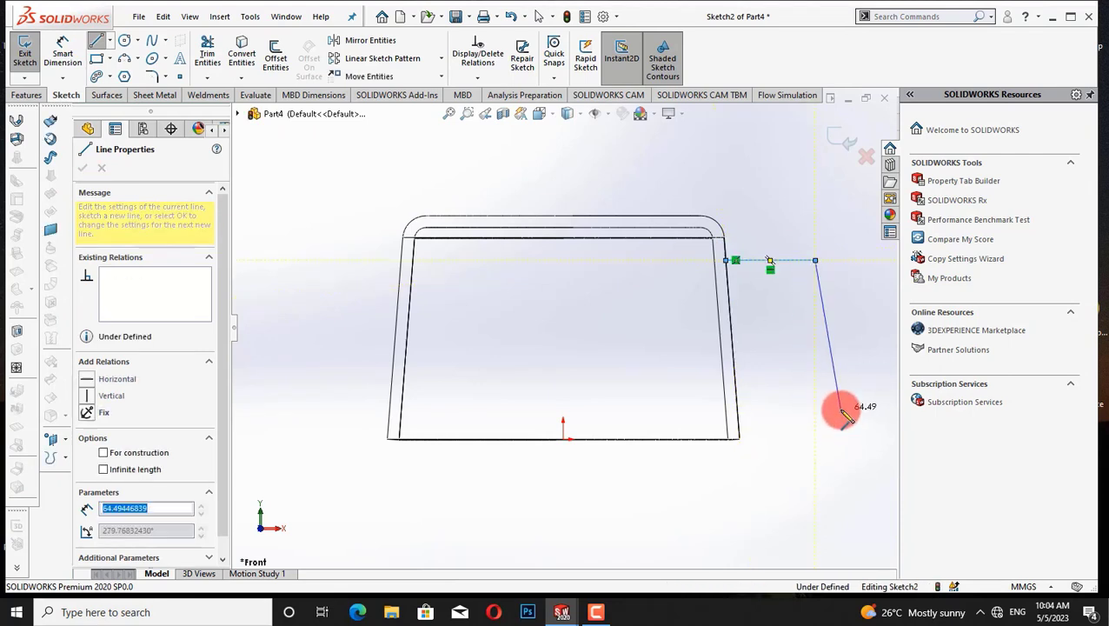
click(840, 409)
click(740, 409)
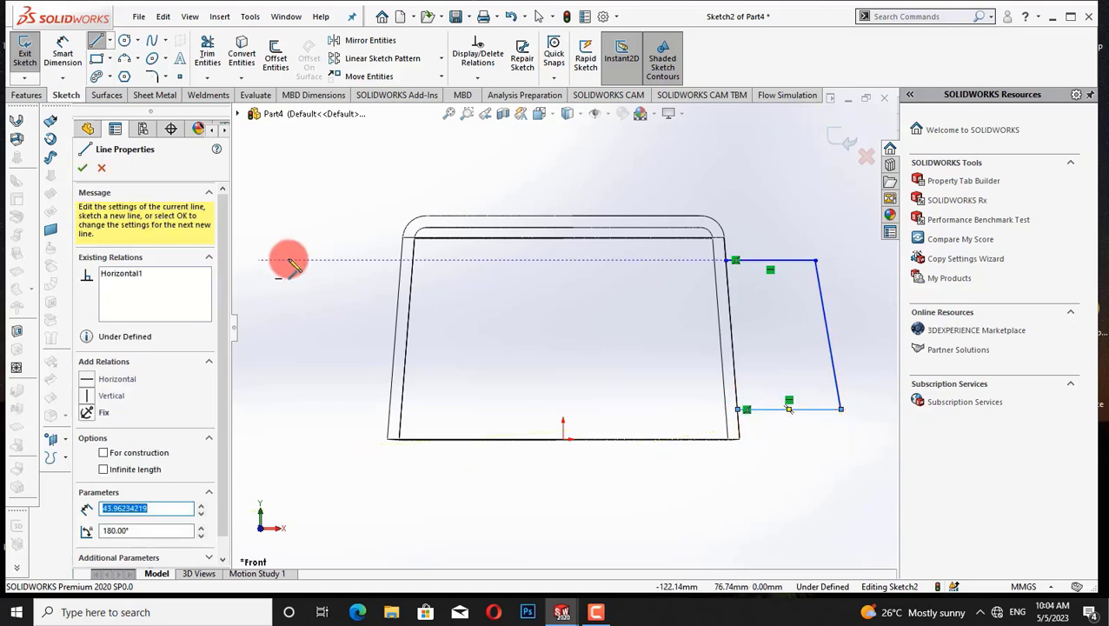
key(Escape)
key(Escape)
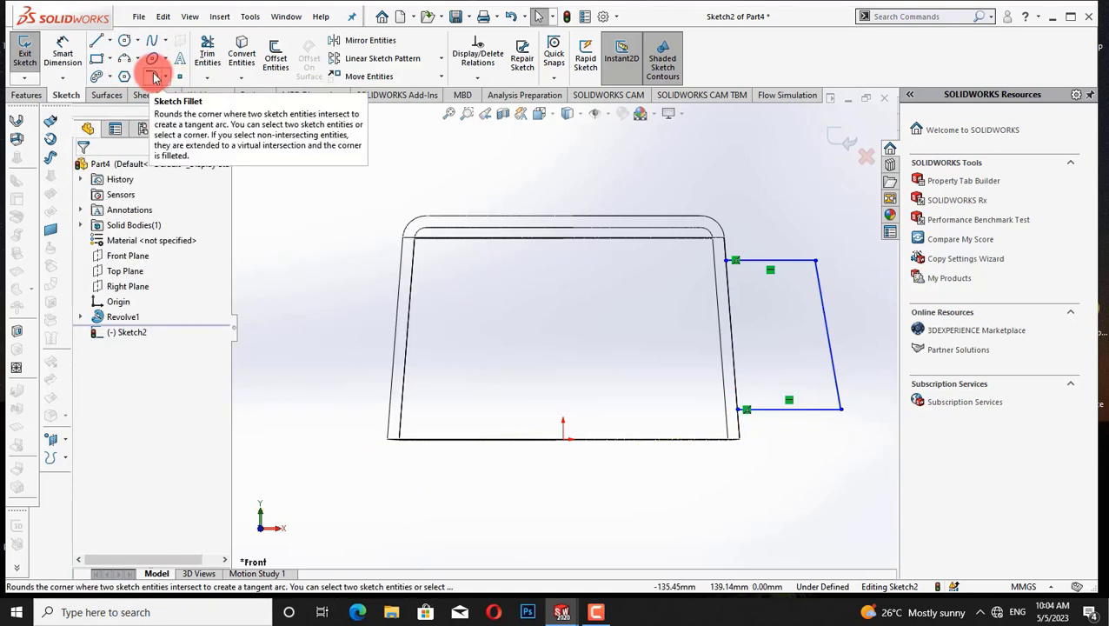
Round both outer corners of the handle outline with 10 mm sketch fillets
click(153, 74)
click(817, 265)
click(842, 414)
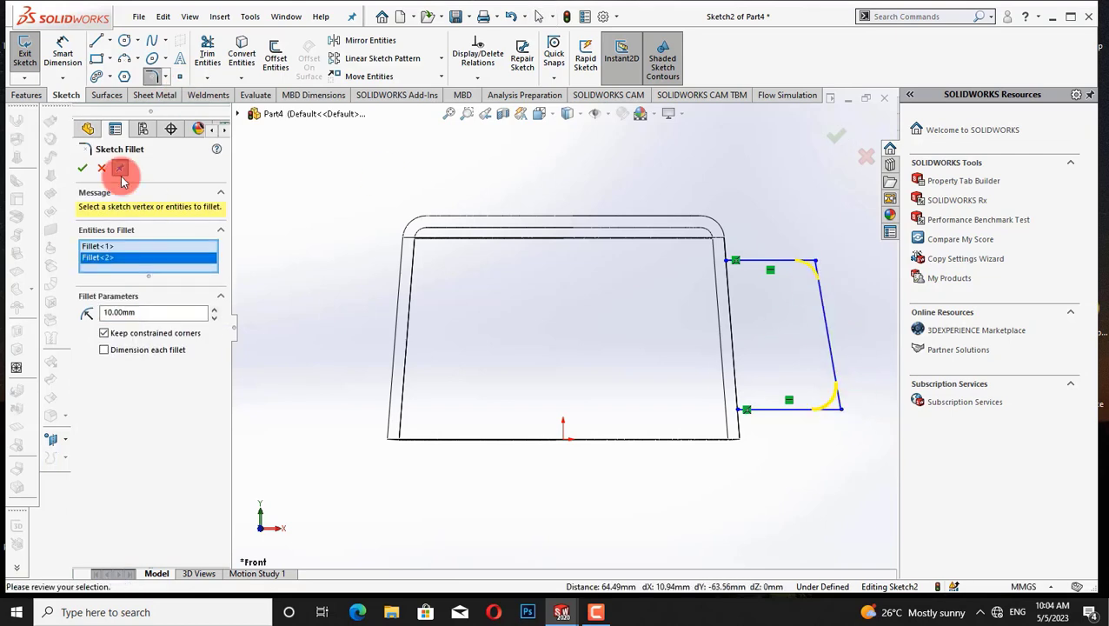
click(82, 167)
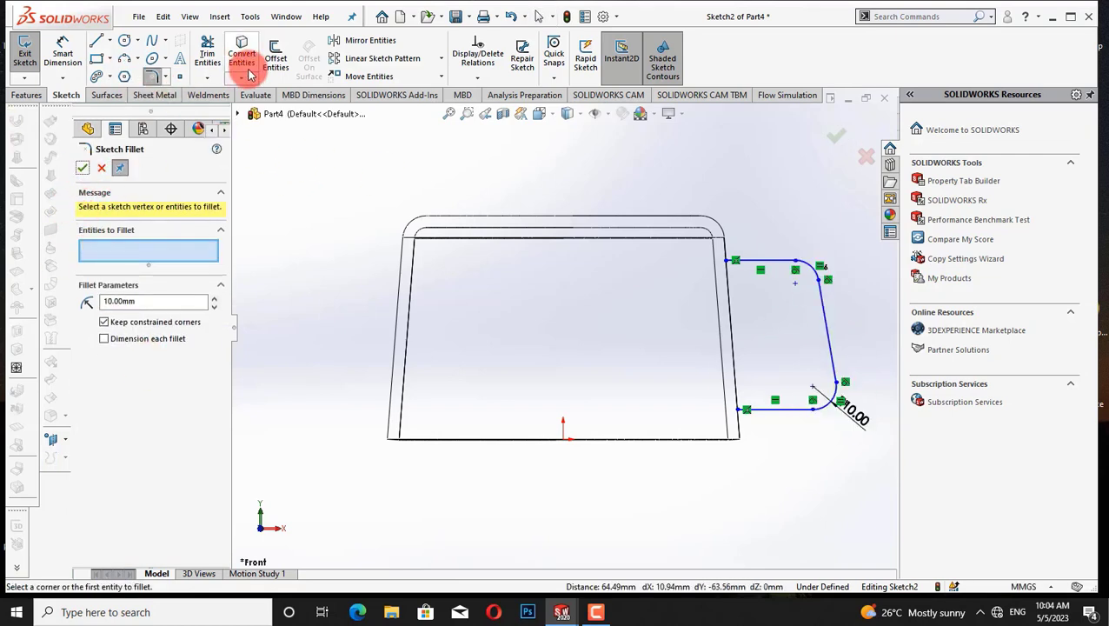
Offset the whole handle outline, including its arcs, inward by 5 mm
click(276, 57)
click(811, 268)
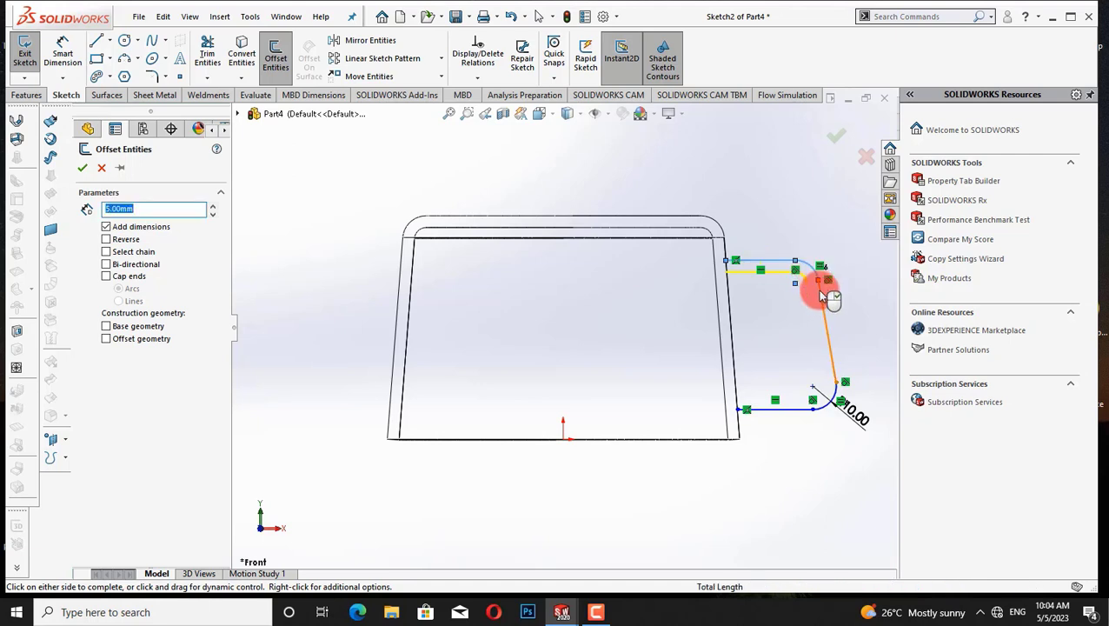
click(822, 332)
click(828, 399)
click(798, 410)
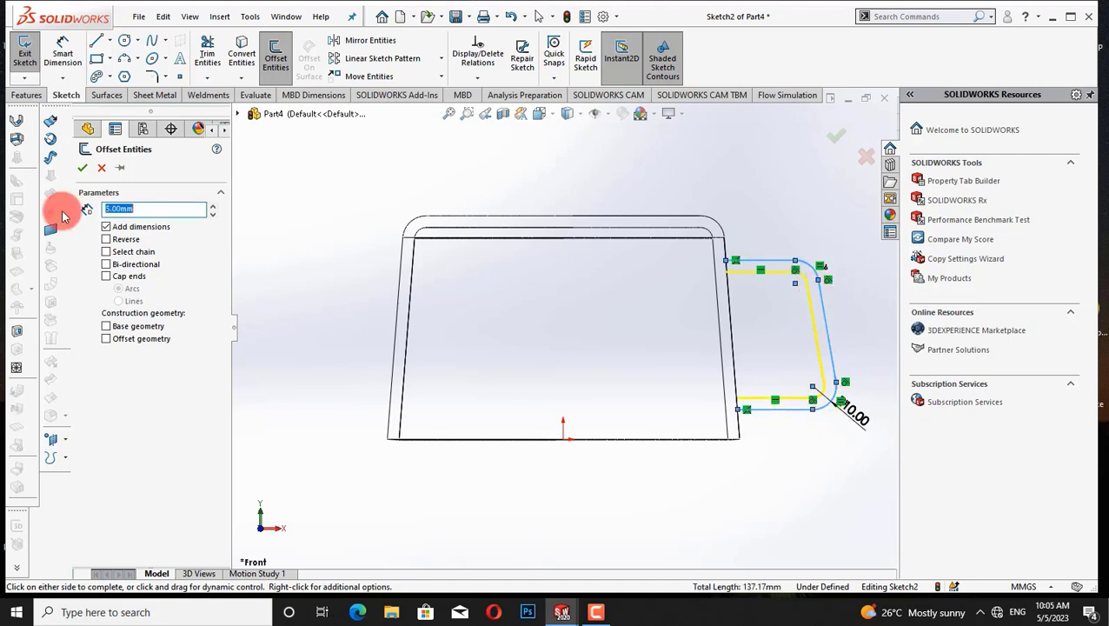
click(82, 168)
Close the handle profile with short lines joining the outer and inner outlines at both wall ends
click(101, 41)
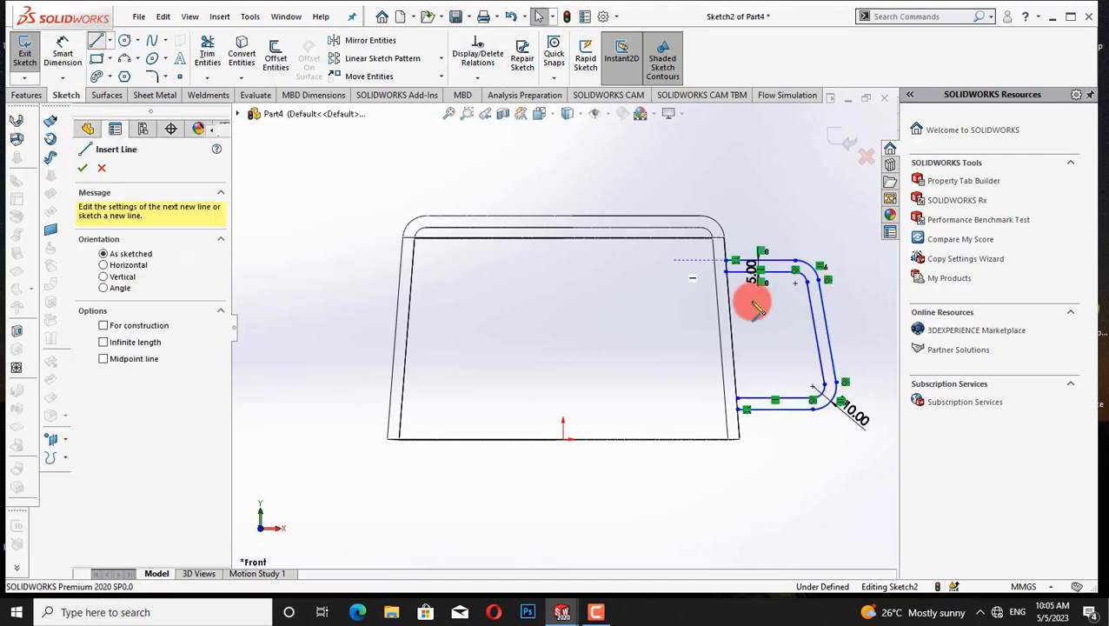
click(719, 266)
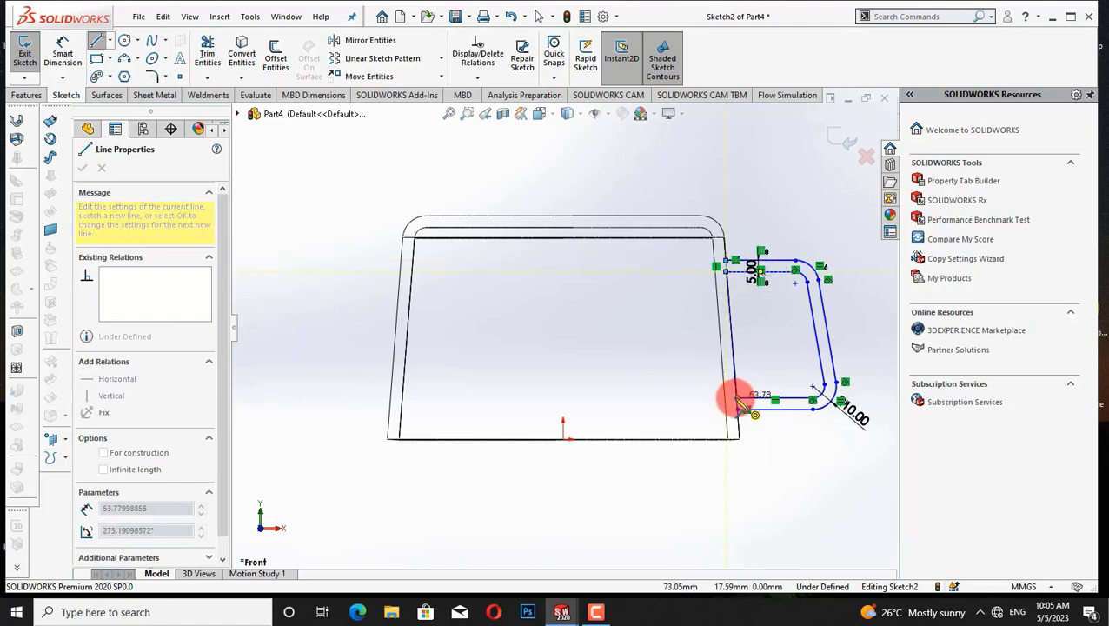
right_click(521, 310)
click(548, 325)
click(99, 41)
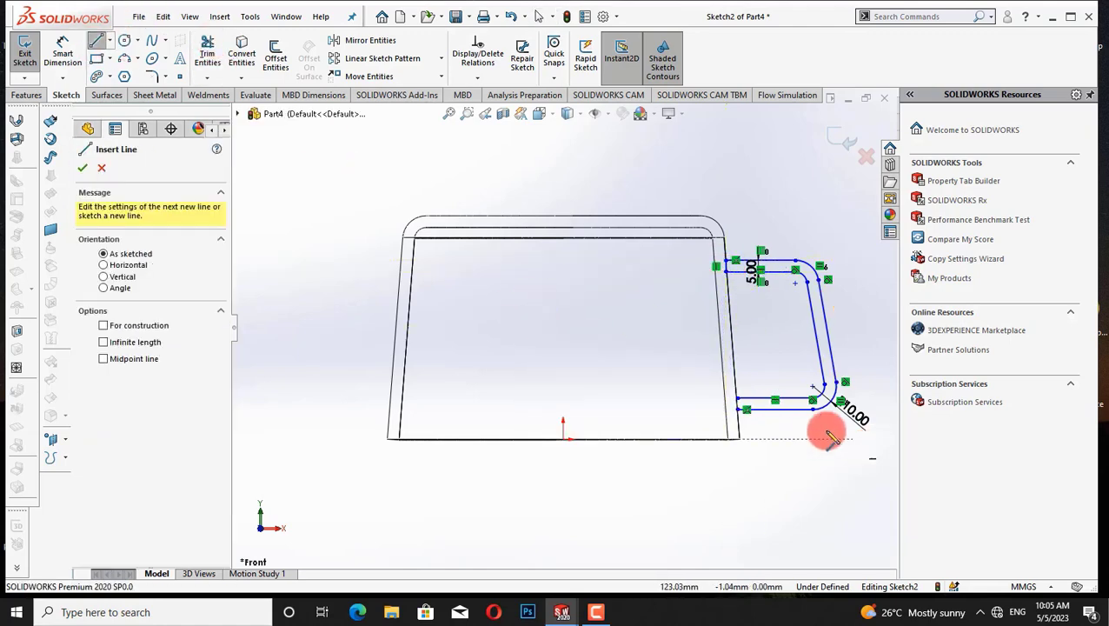
click(737, 398)
click(739, 410)
key(Escape)
key(Escape)
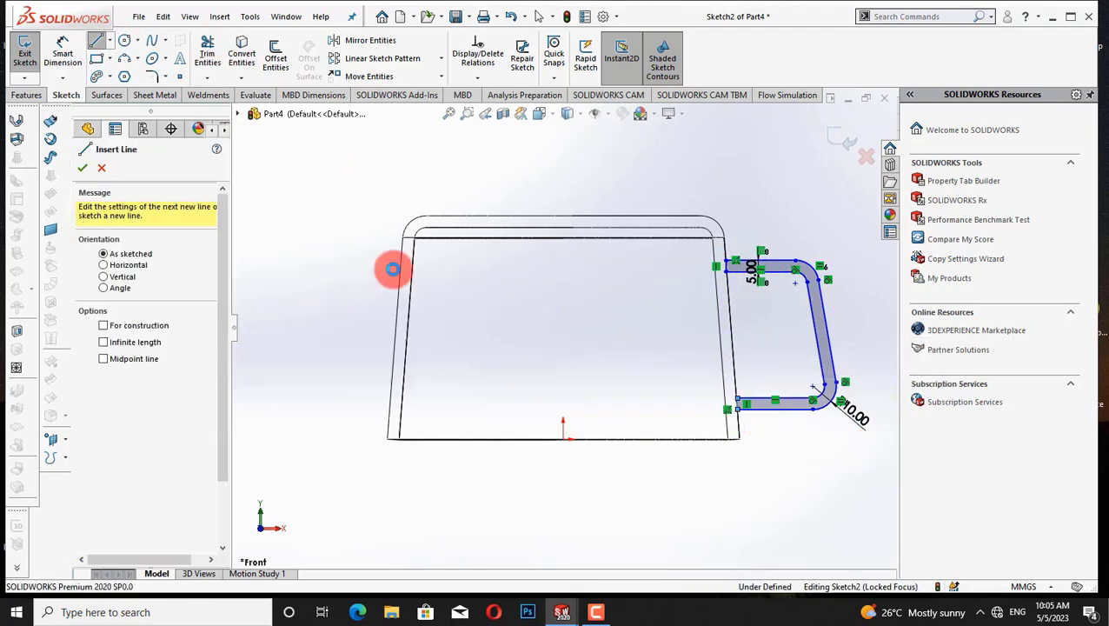
Extrude the closed handle profile 20 mm symmetrically about its mid plane, with result merging turned off
click(567, 113)
click(572, 138)
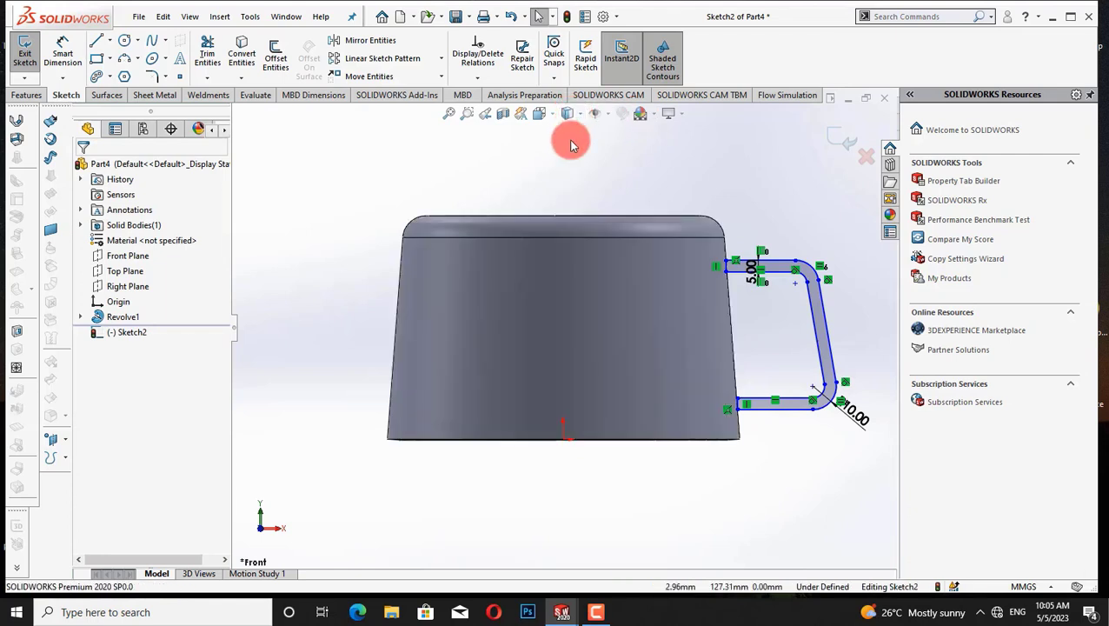
click(27, 95)
click(31, 52)
click(159, 251)
click(138, 321)
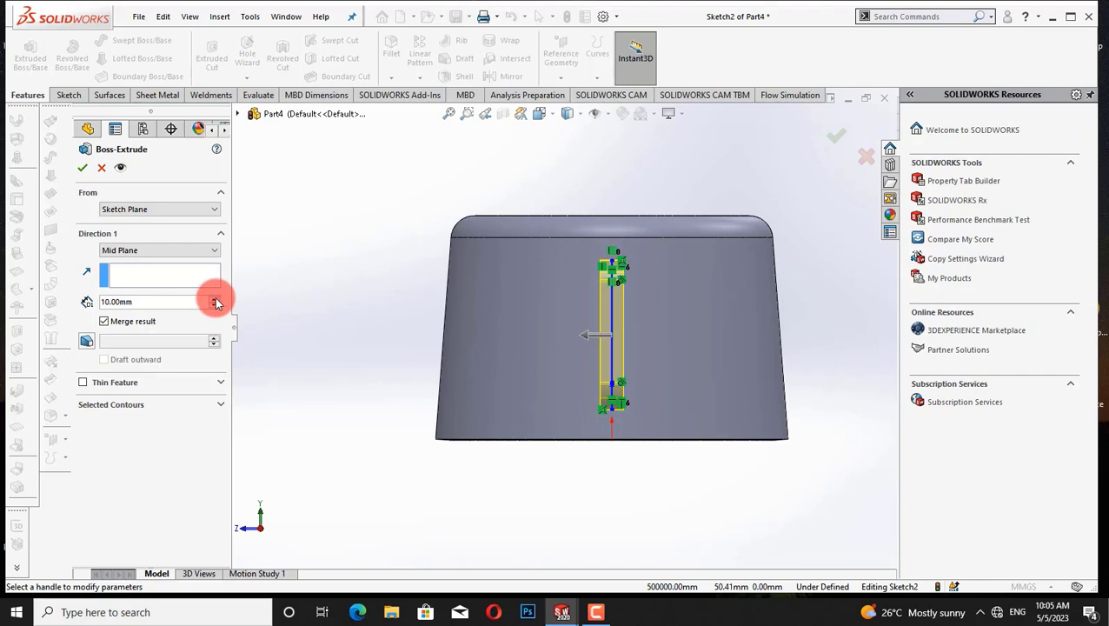
click(214, 298)
click(215, 298)
click(215, 304)
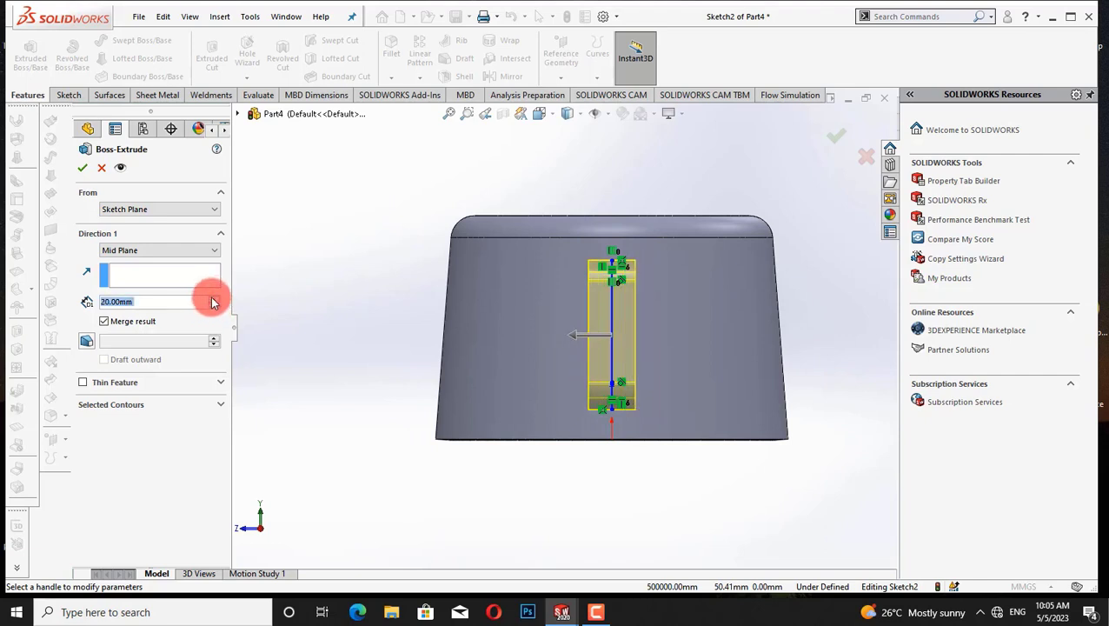
click(216, 299)
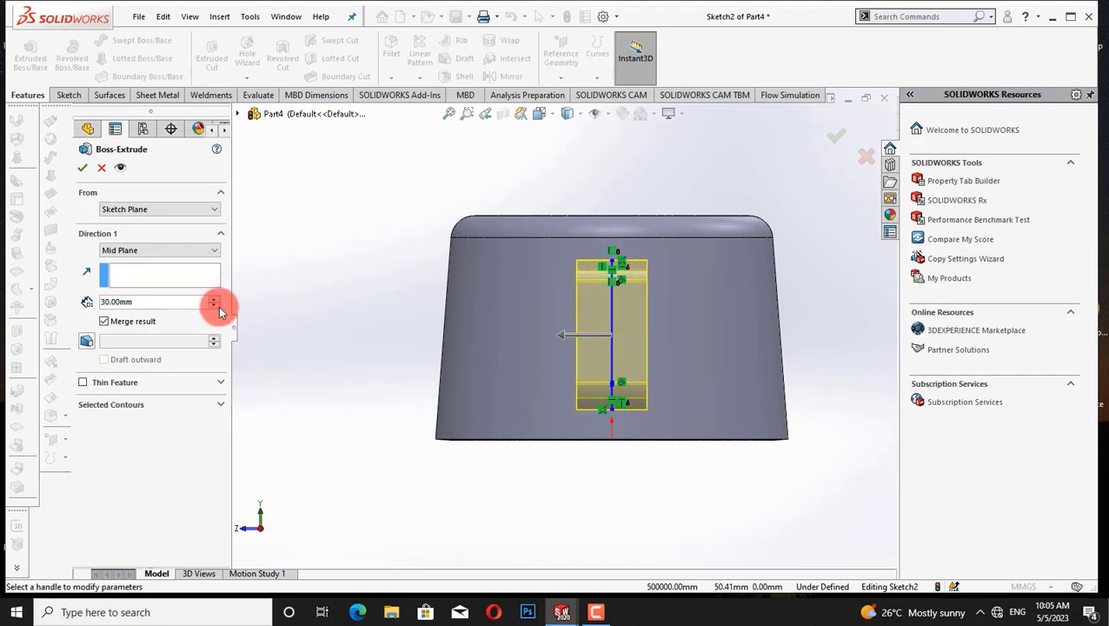
click(216, 305)
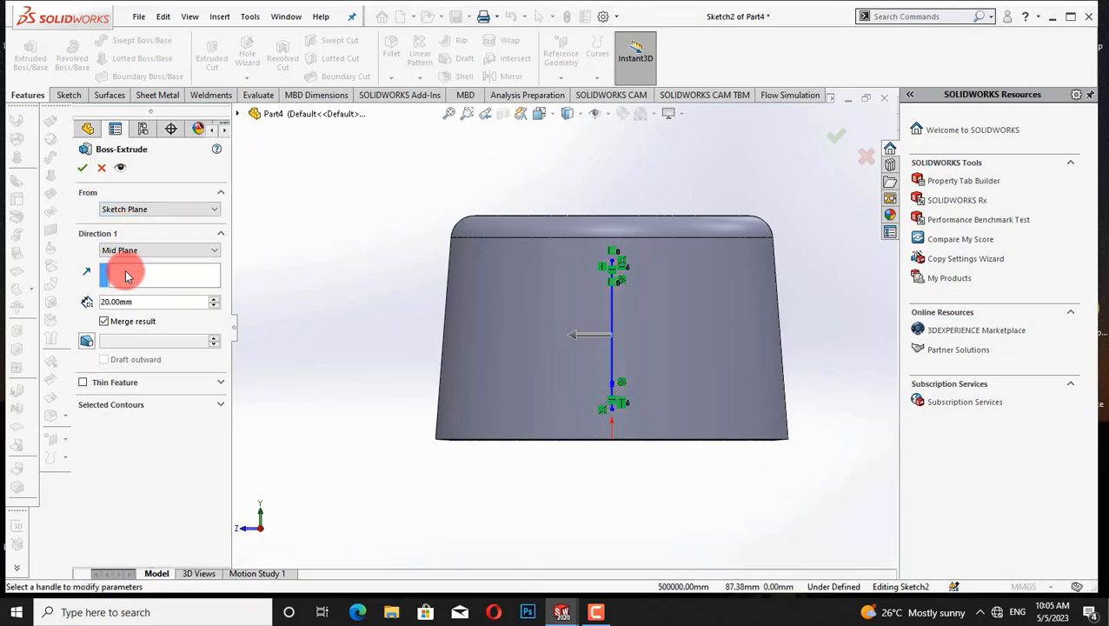
click(105, 321)
click(84, 168)
click(373, 240)
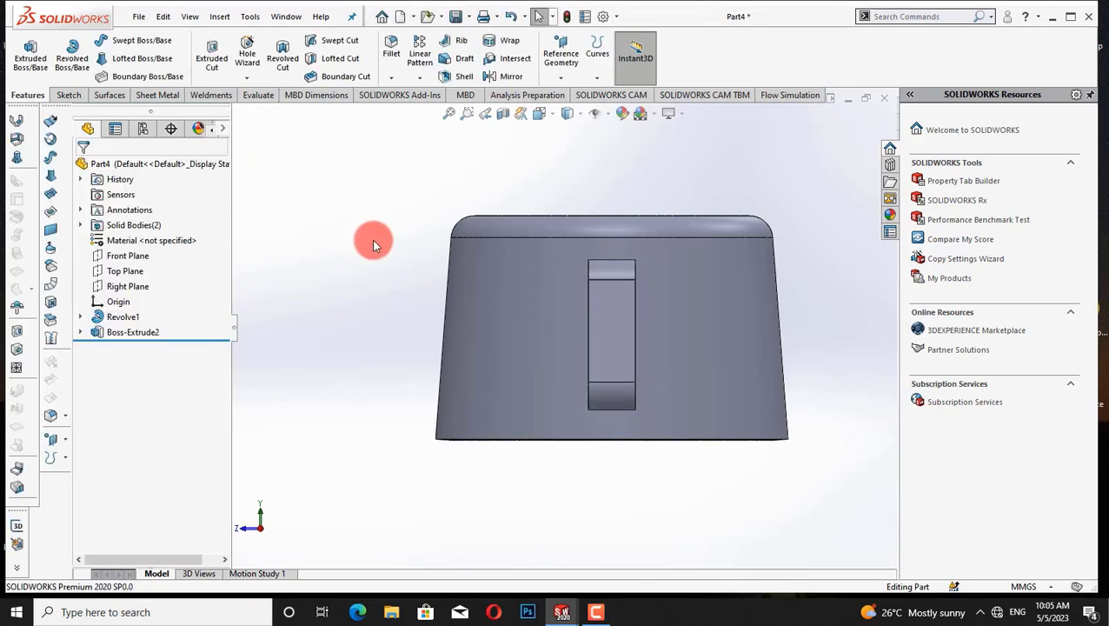
Examine the cup from several angles to check how the handle meets the outer wall
key(Right)
key(Right)
key(Right)
key(Right)
key(Right)
key(Right)
key(Right)
key(Right)
key(Down)
key(Down)
key(Down)
key(Down)
key(Down)
key(Down)
key(Down)
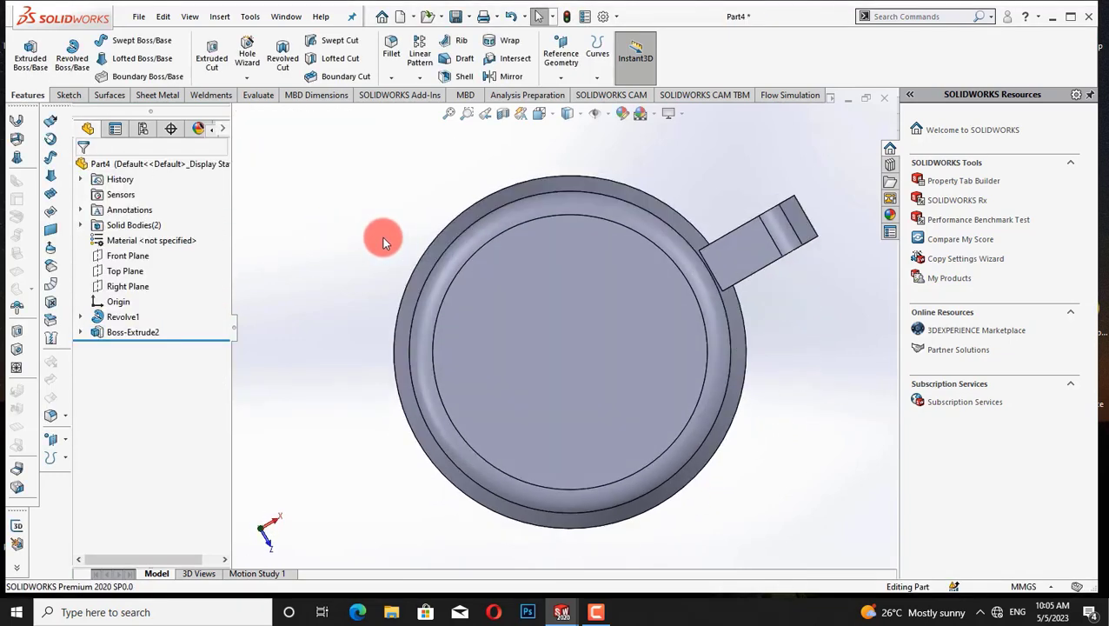
key(Right)
key(Right)
key(Right)
key(Down)
key(Down)
key(Down)
key(Right)
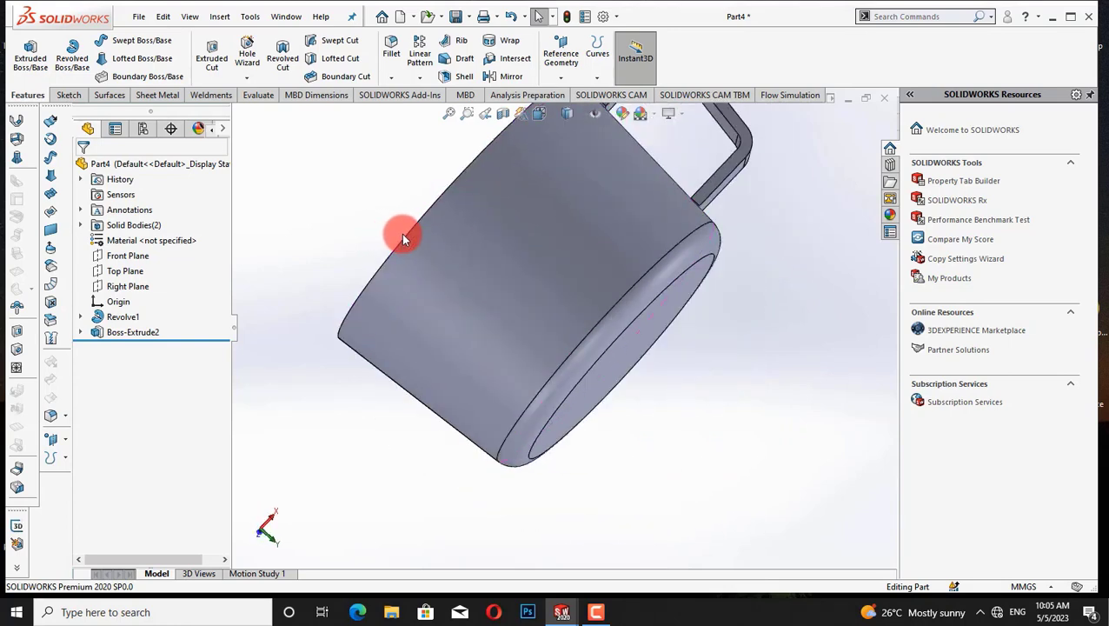
key(Up)
key(Left)
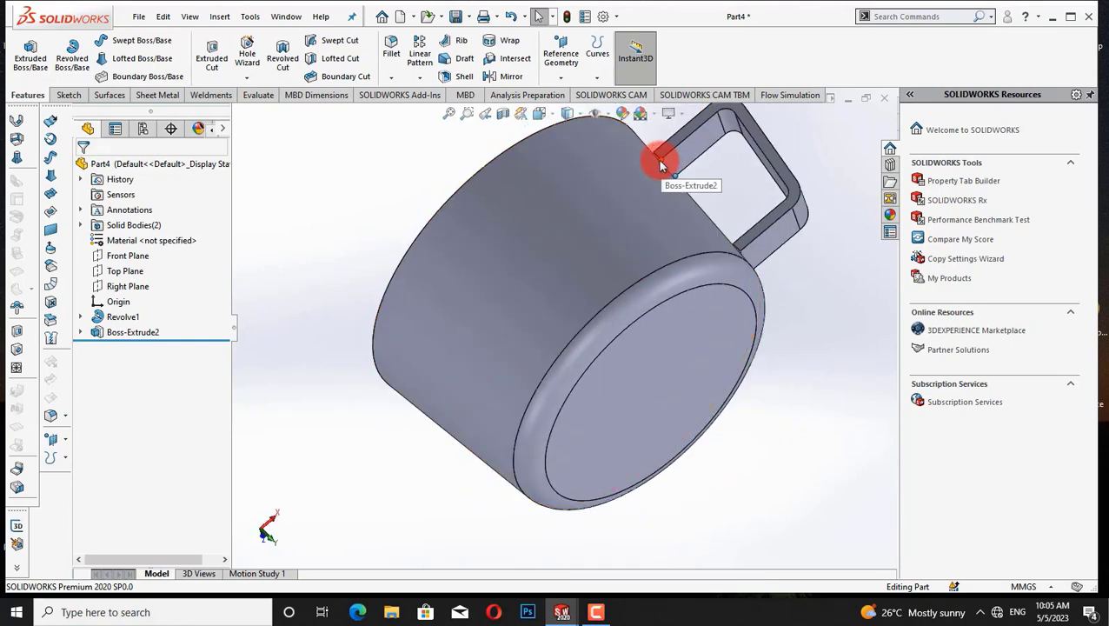
key(Down)
key(Down)
key(Down)
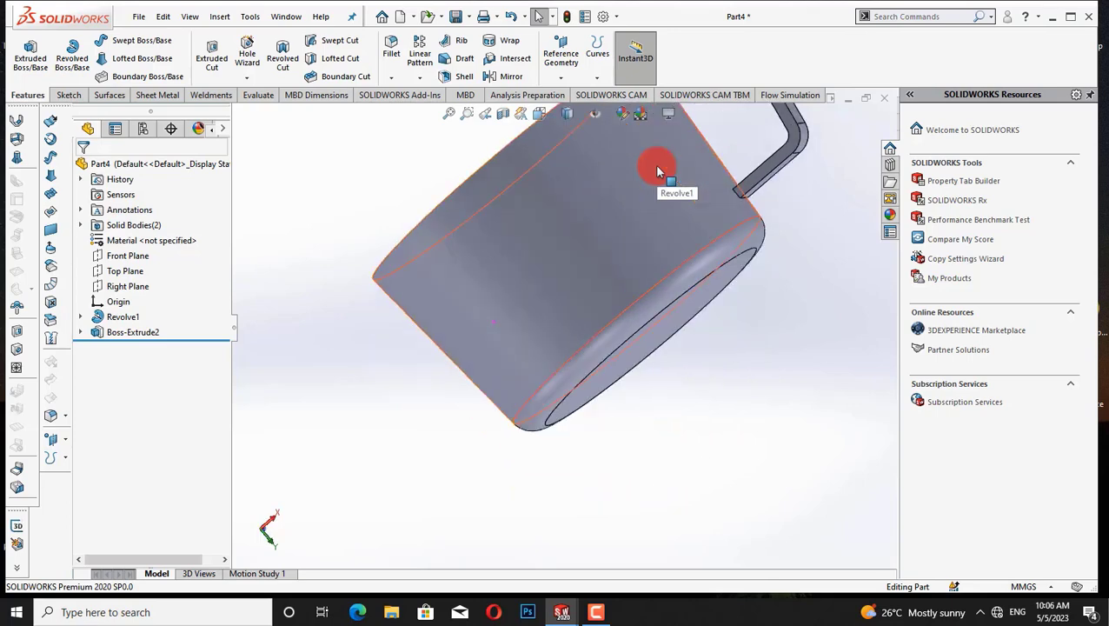
key(Up)
key(Up)
key(Up)
key(Up)
Use wireframe display and the Right Plane view to examine where the flat handle ends meet the curved wall, then restore shaded display
click(566, 115)
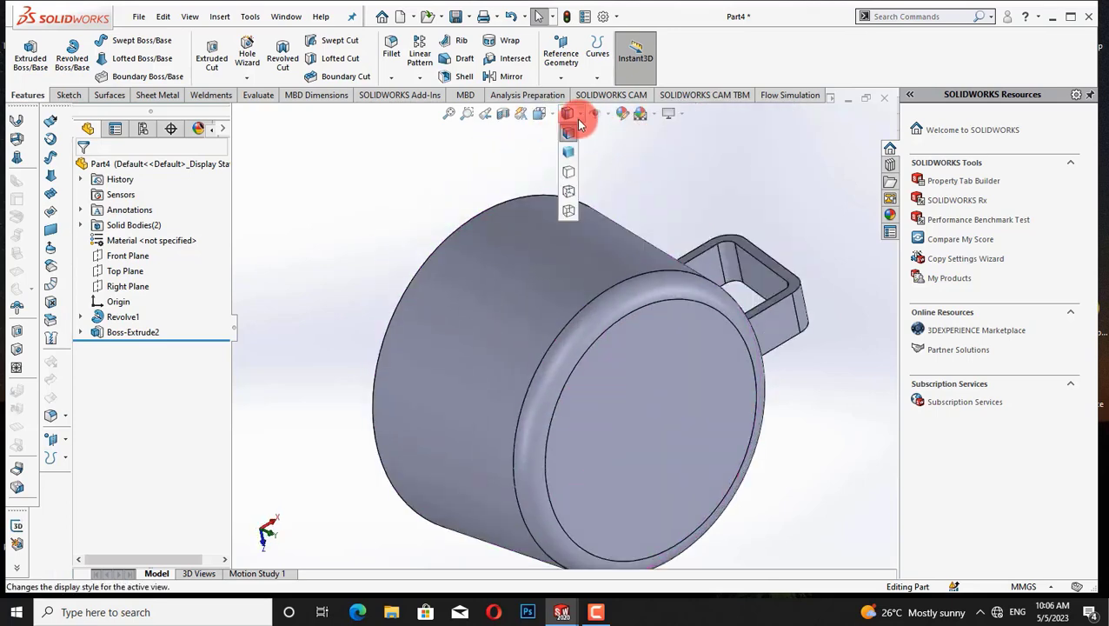
click(565, 218)
right_click(128, 286)
click(199, 273)
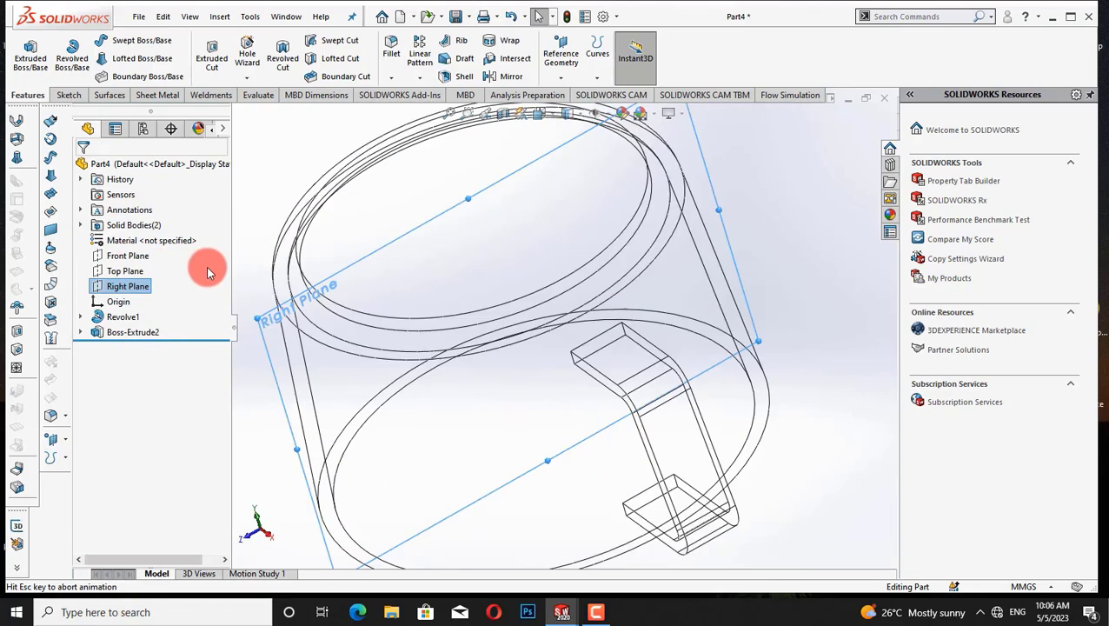
click(263, 306)
middle_drag(266, 305, 696, 242)
key(Right)
key(Right)
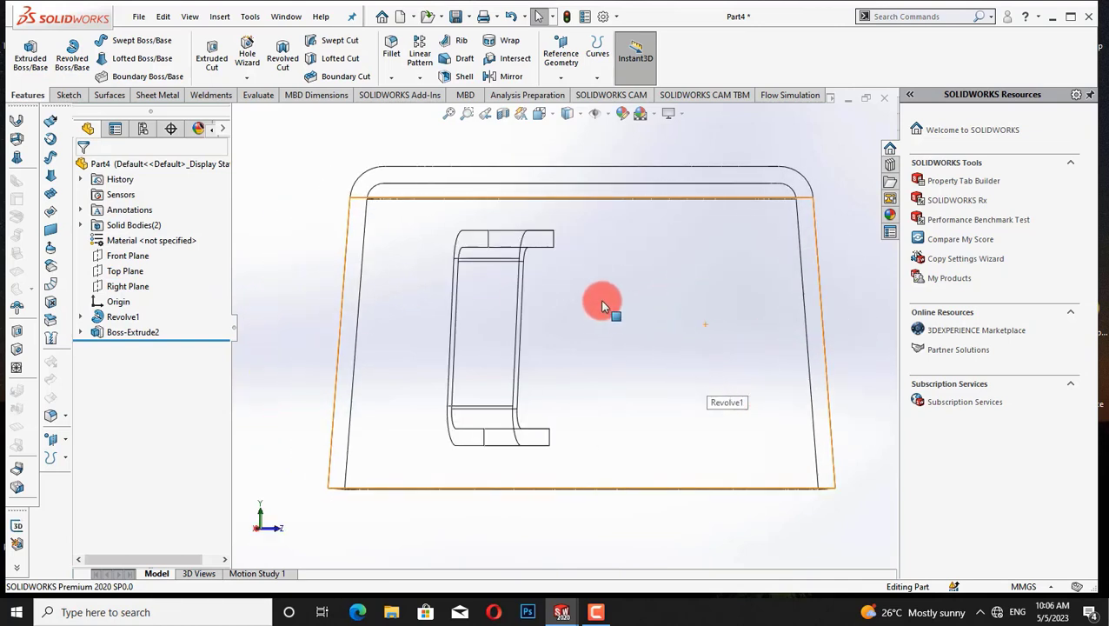
key(Left)
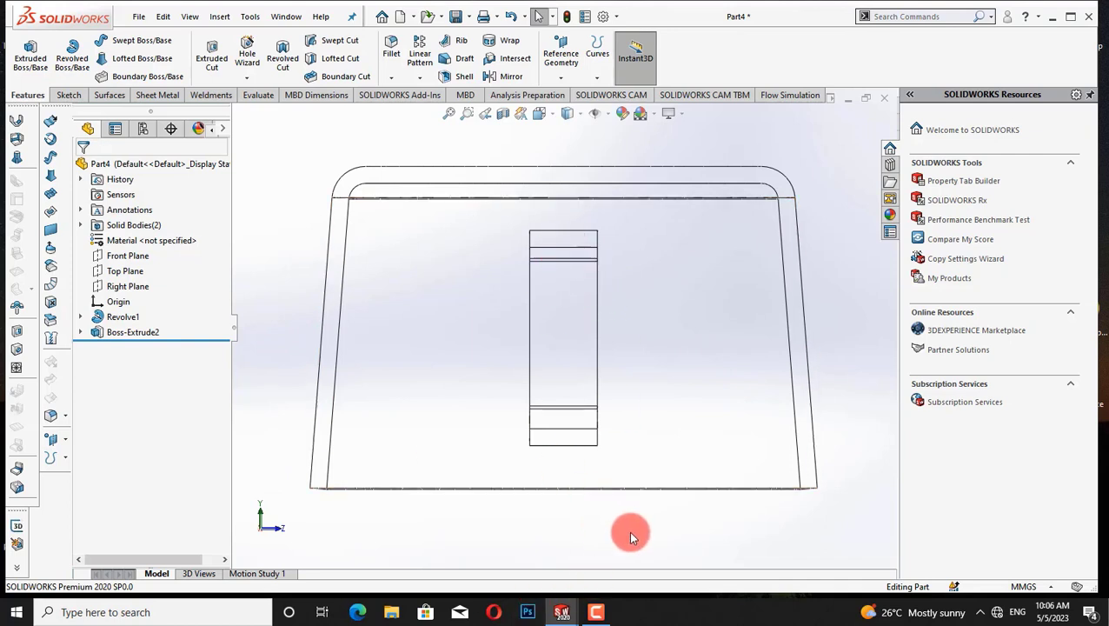
key(Right)
key(Right)
key(Right)
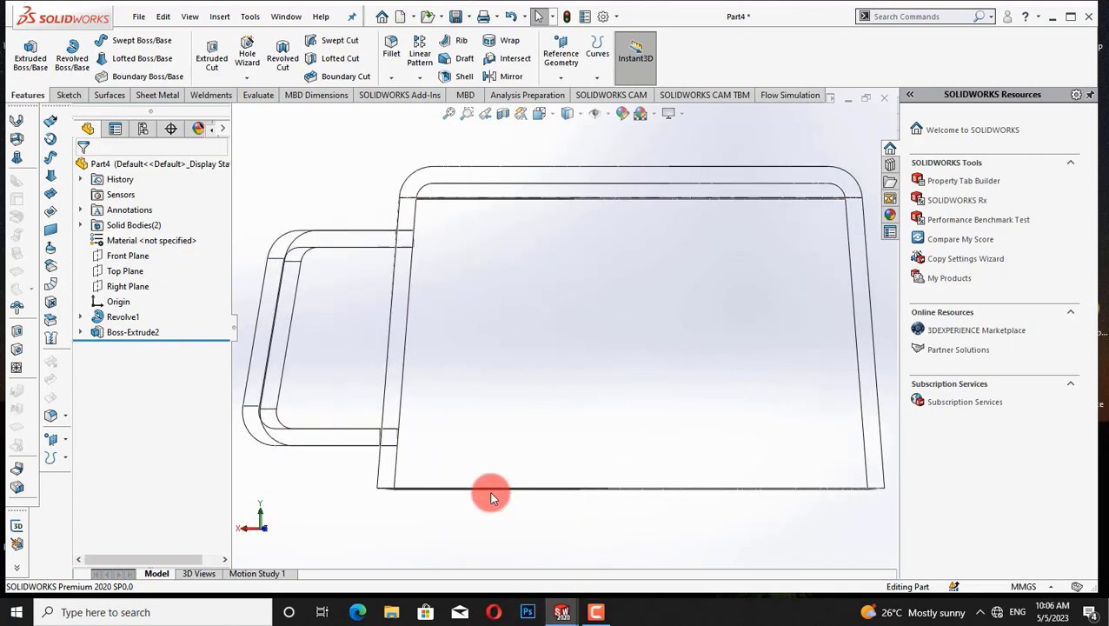
key(Right)
key(Right)
key(Right)
key(Right)
key(Right)
key(Up)
key(Up)
key(Up)
key(Up)
key(Up)
key(Up)
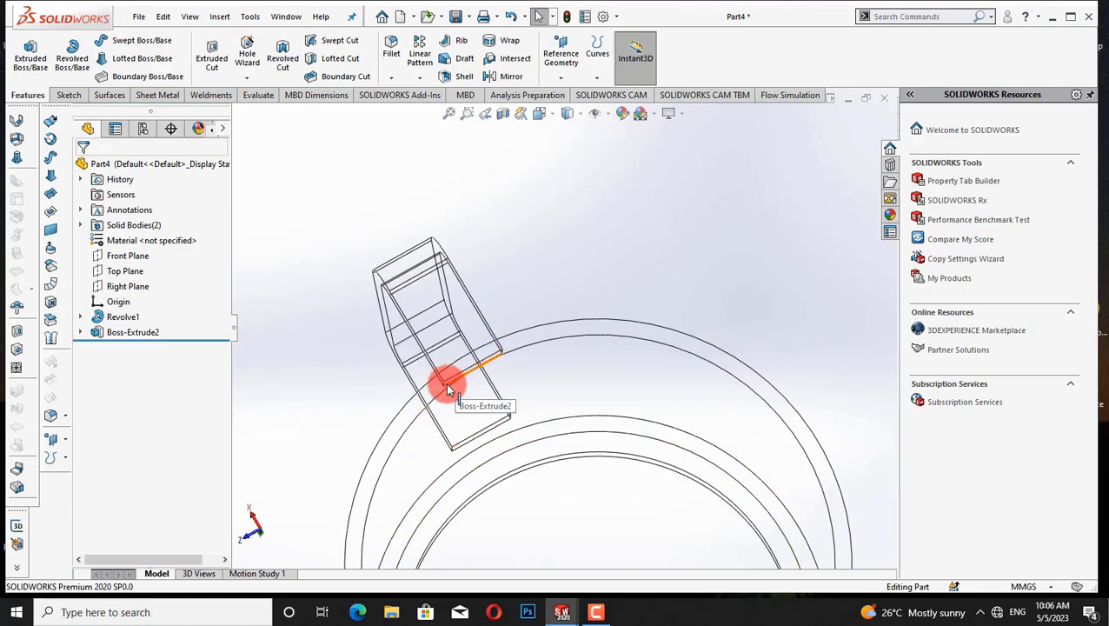
scroll(448, 379, down, 3)
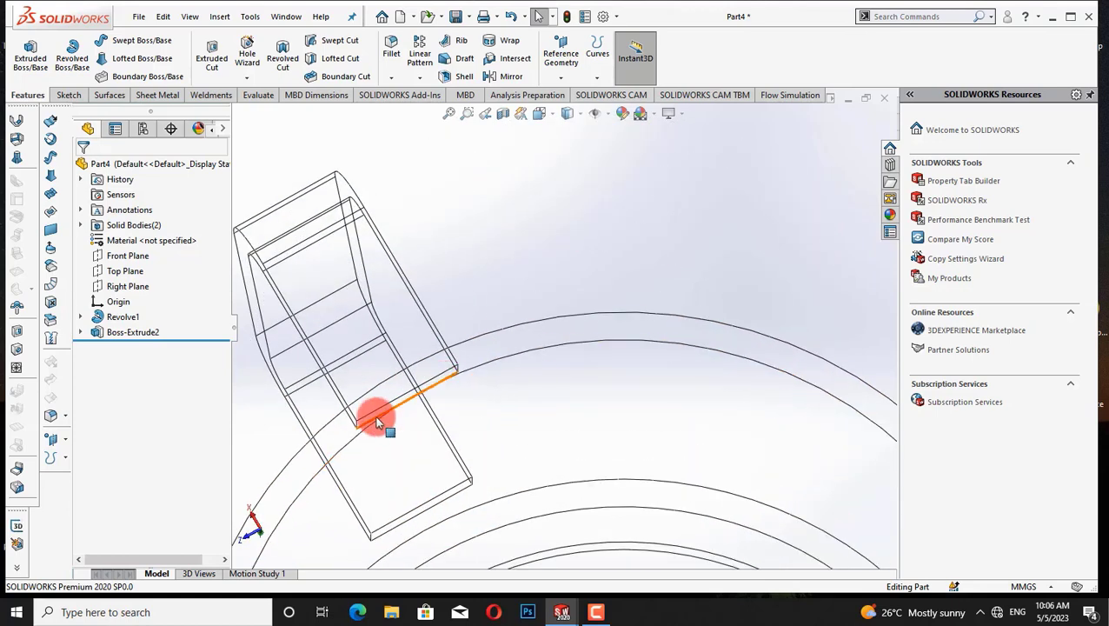
scroll(365, 426, down, 3)
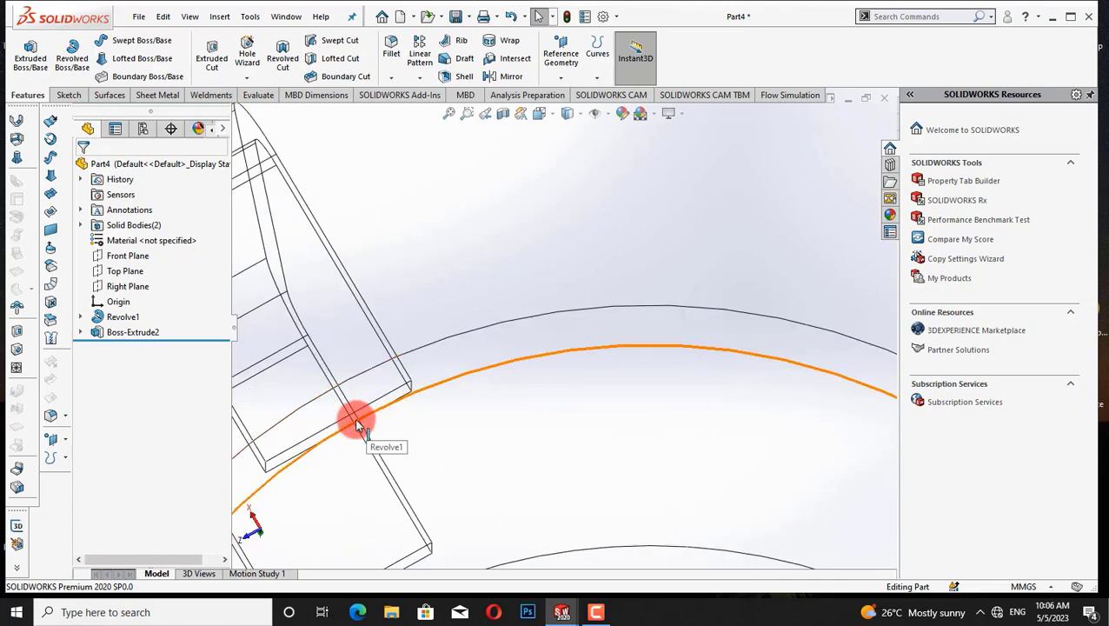
click(569, 123)
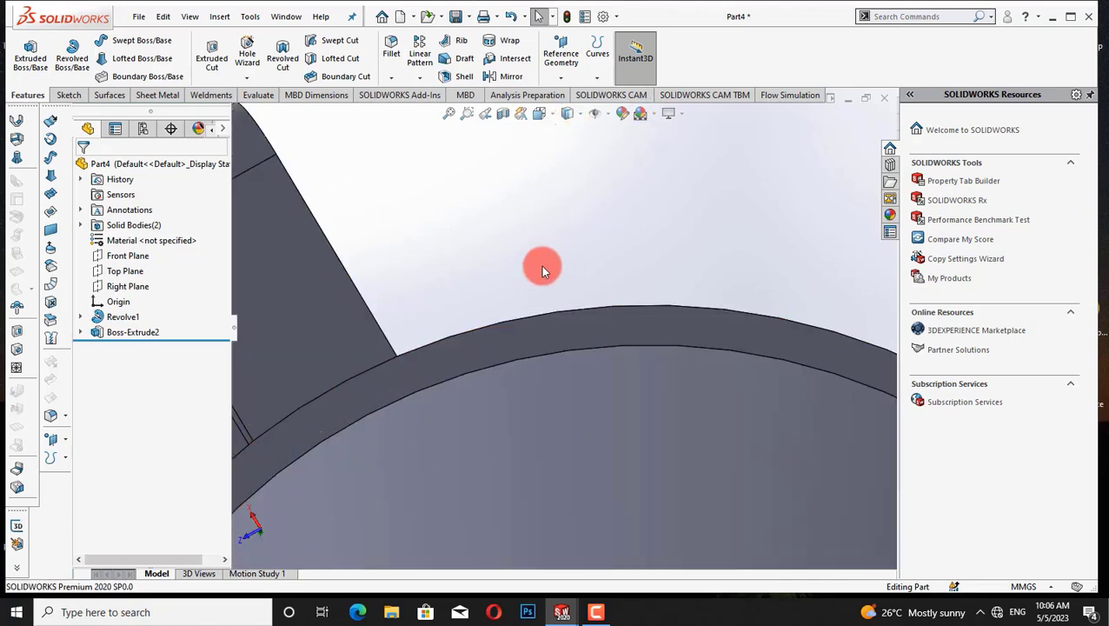
Convert the handle's end face nearest the cup's open rim into a sketch and extrude it Up To Next into the wall
scroll(542, 265, up, 3)
middle_drag(536, 269, 541, 270)
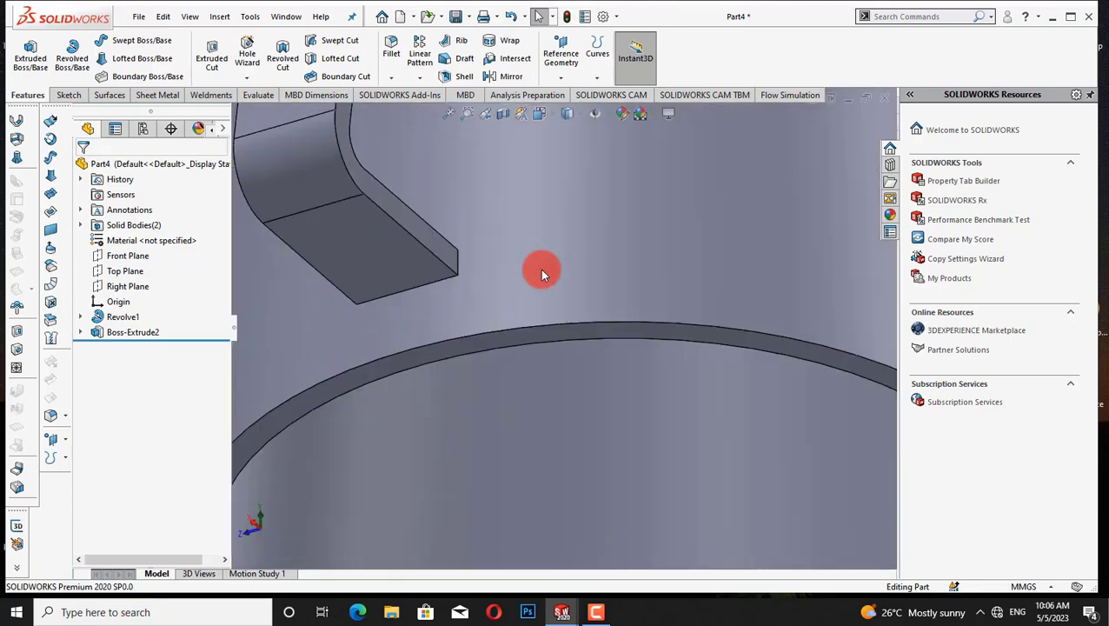
scroll(540, 271, up, 3)
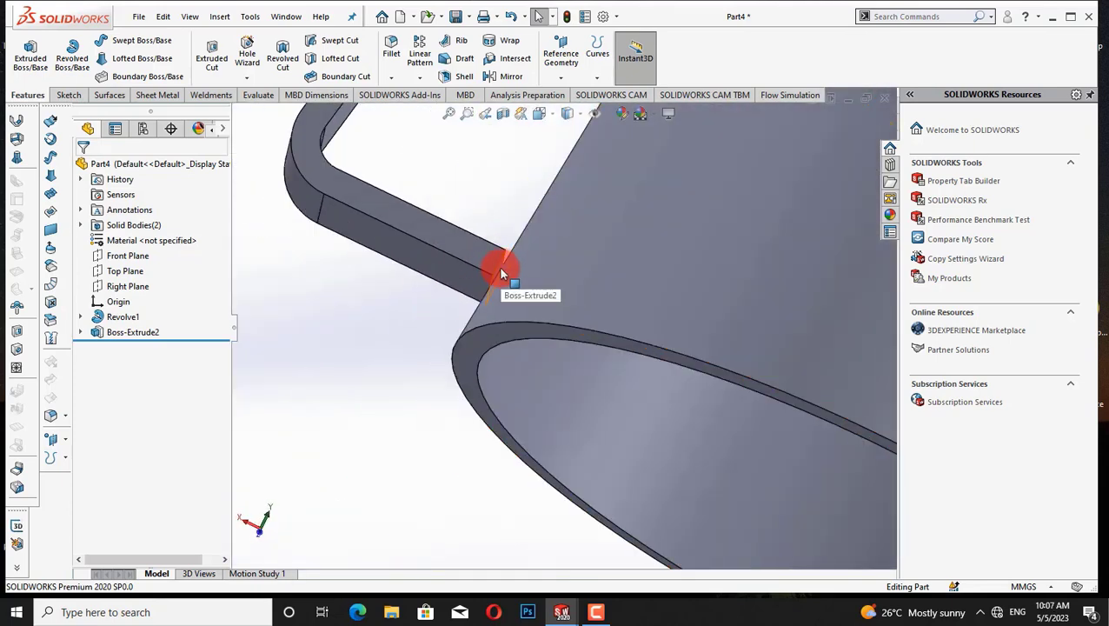
right_click(501, 274)
click(508, 240)
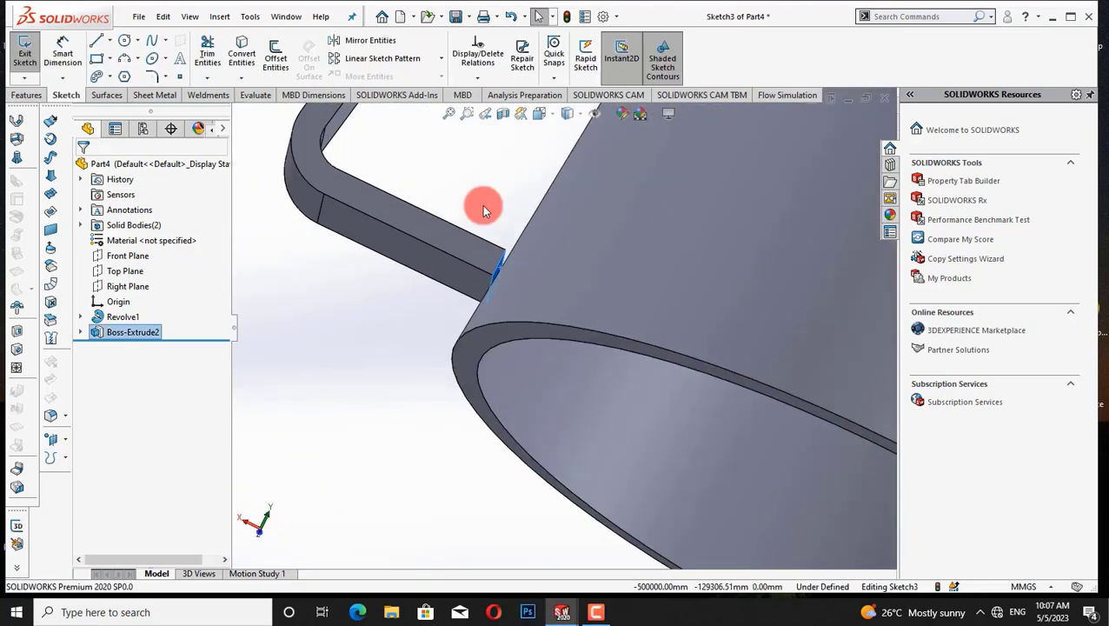
click(242, 55)
click(26, 94)
click(29, 56)
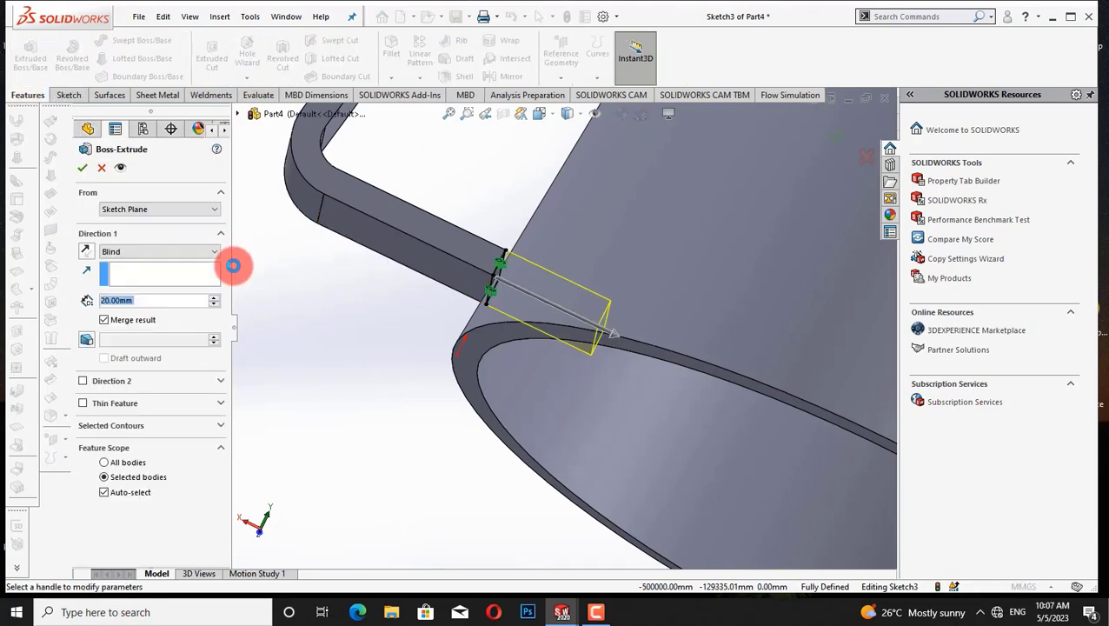
click(186, 252)
click(182, 279)
click(83, 167)
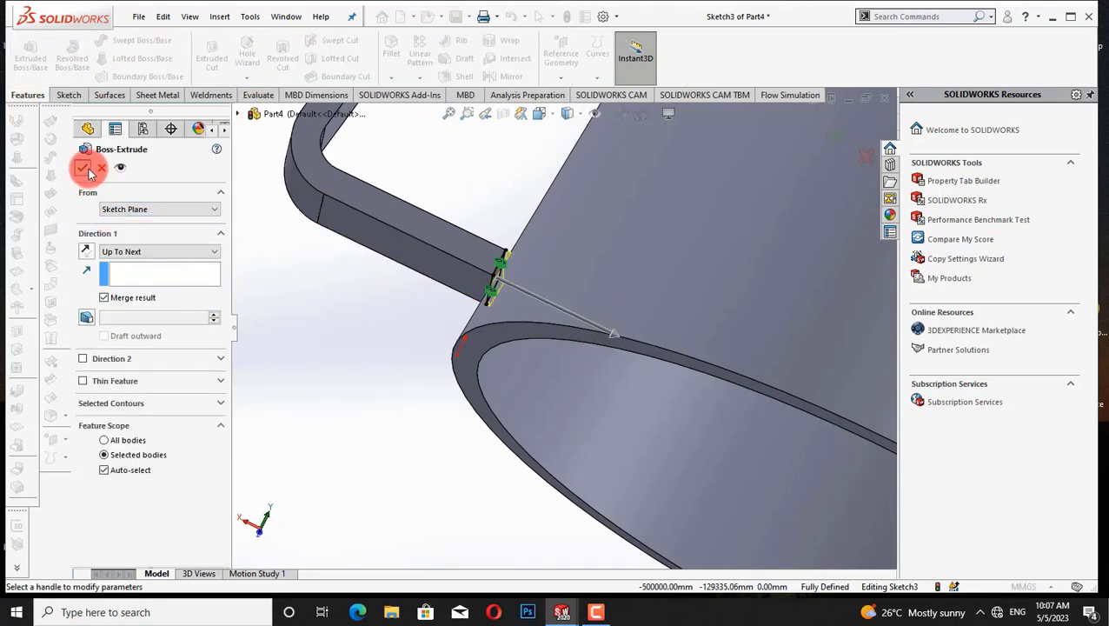
Convert the handle's other end face, near the cup's base, into a sketch and extrude it Up To Next into the wall
middle_drag(354, 334, 458, 342)
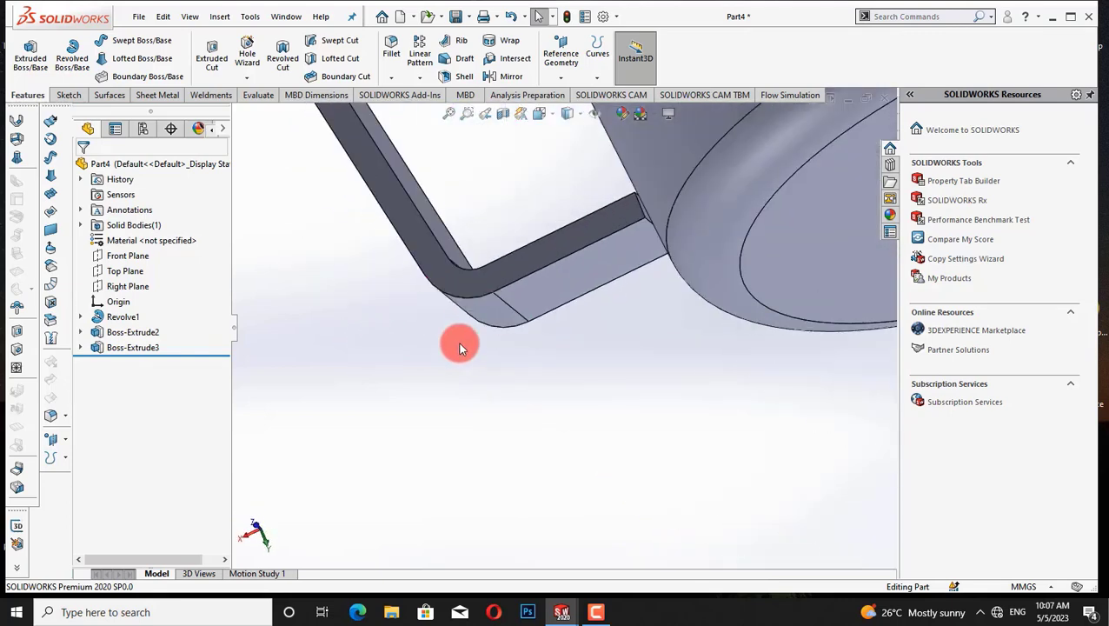
right_click(647, 221)
click(639, 181)
click(241, 48)
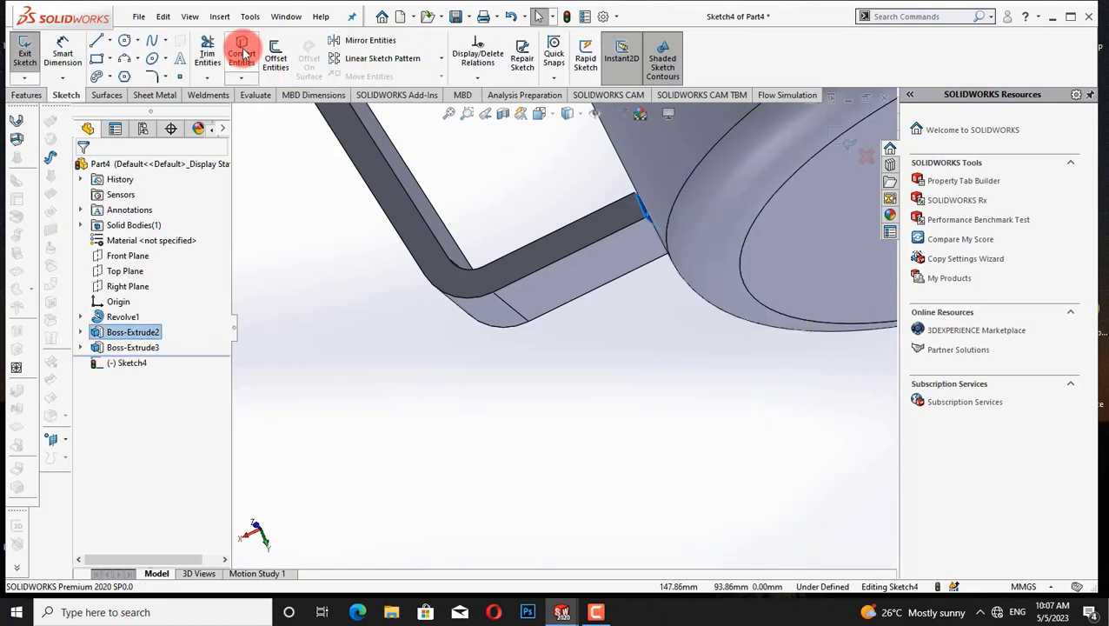
click(27, 96)
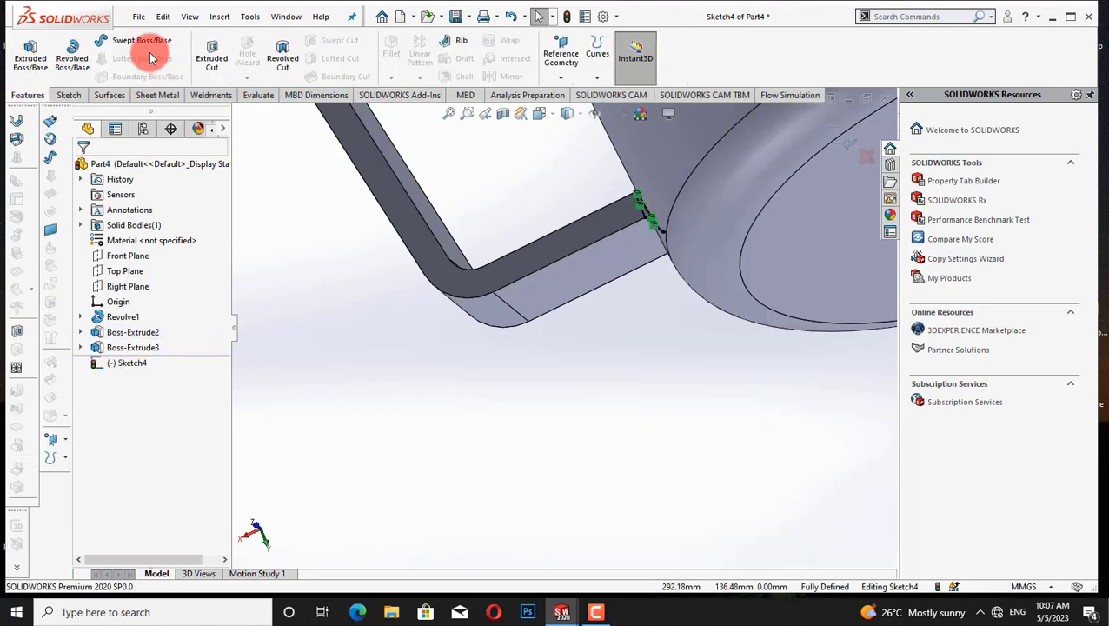
click(29, 54)
click(164, 251)
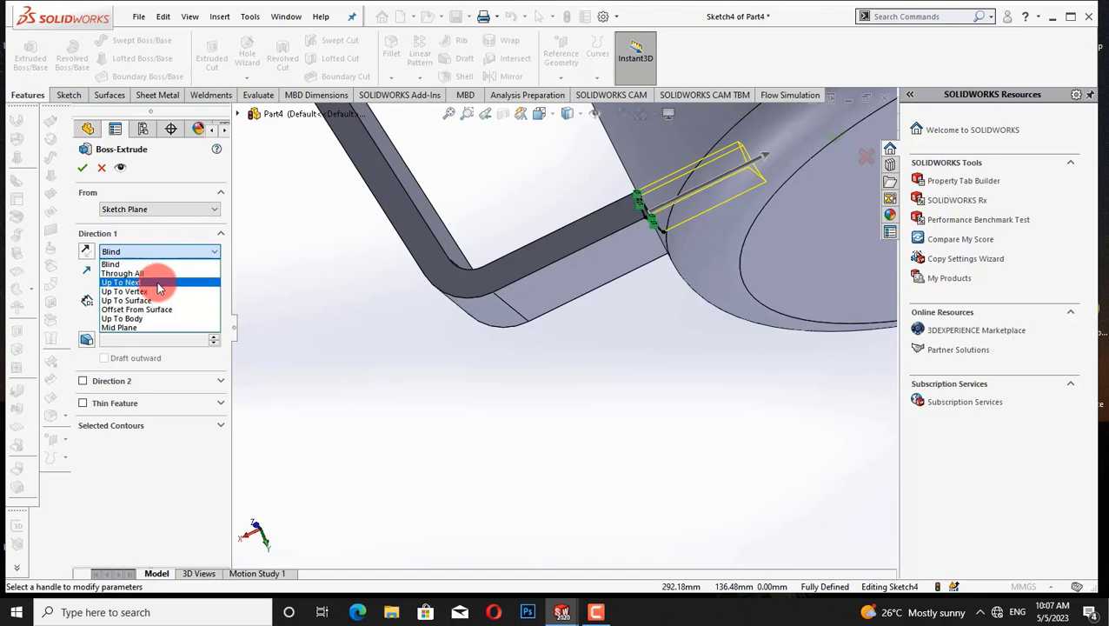
click(157, 284)
click(81, 169)
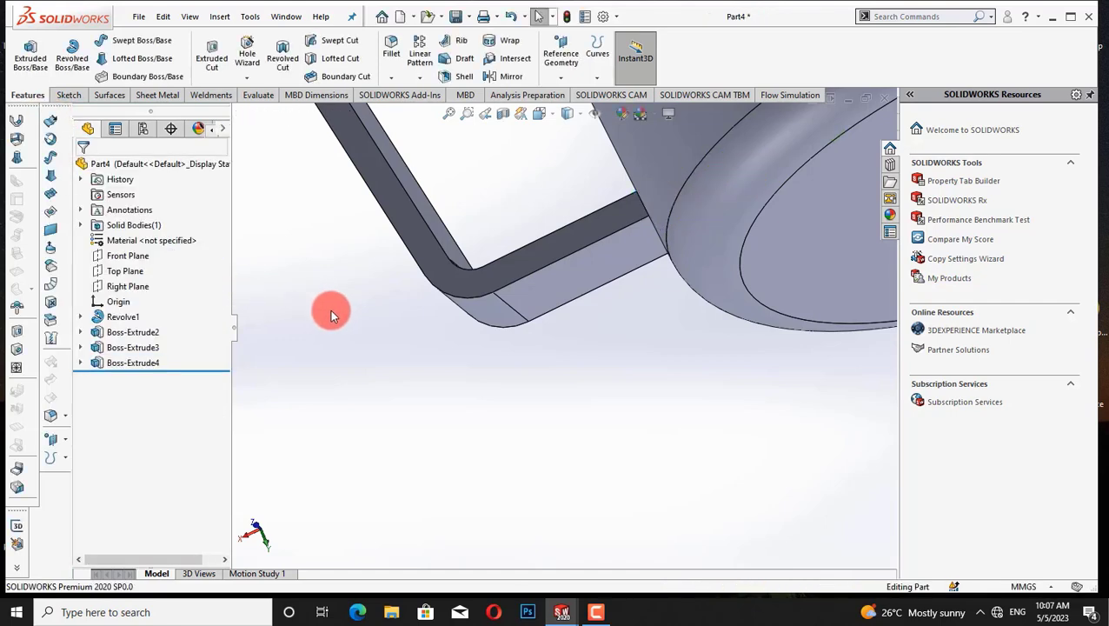
Fillet the outer and inner edges along one side of the handle with a 2 mm radius
key(f)
middle_drag(333, 314, 332, 315)
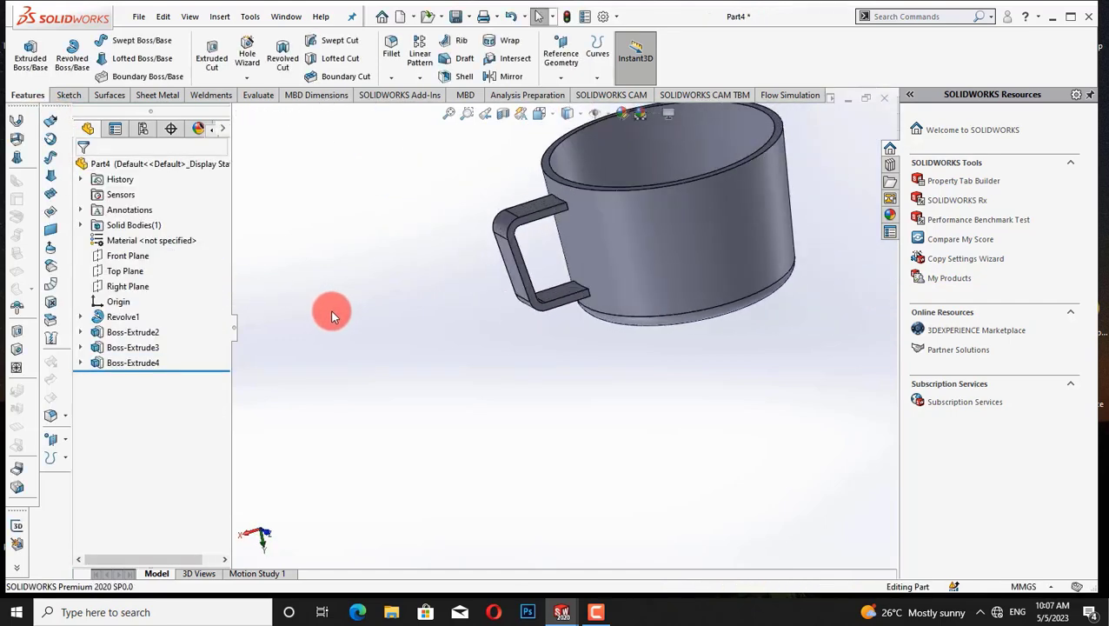
click(411, 94)
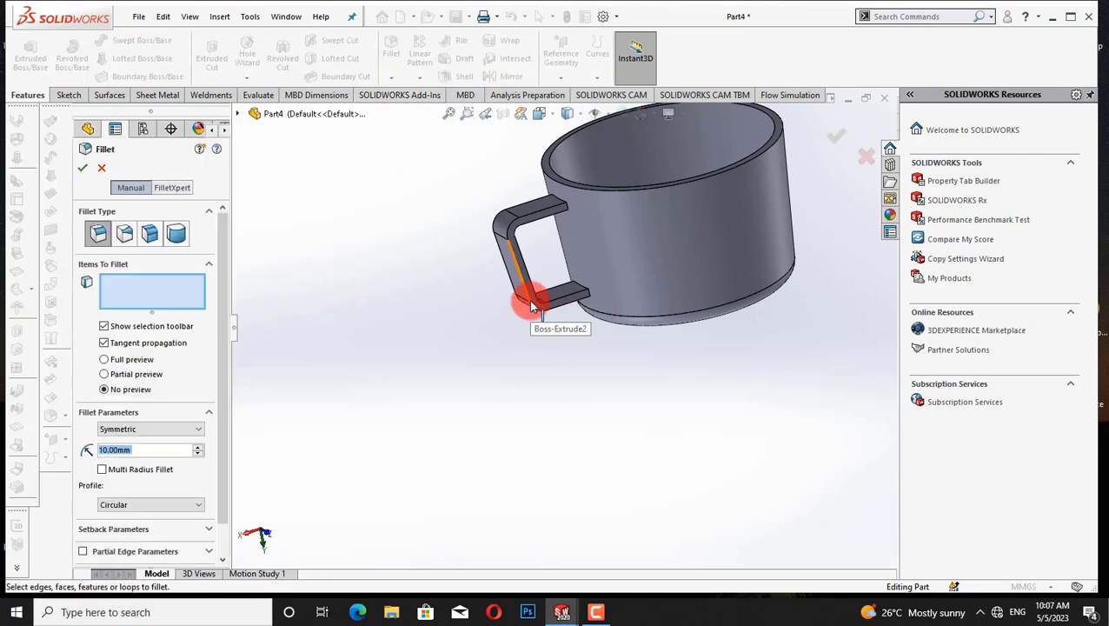
click(528, 301)
text(2)
key(Return)
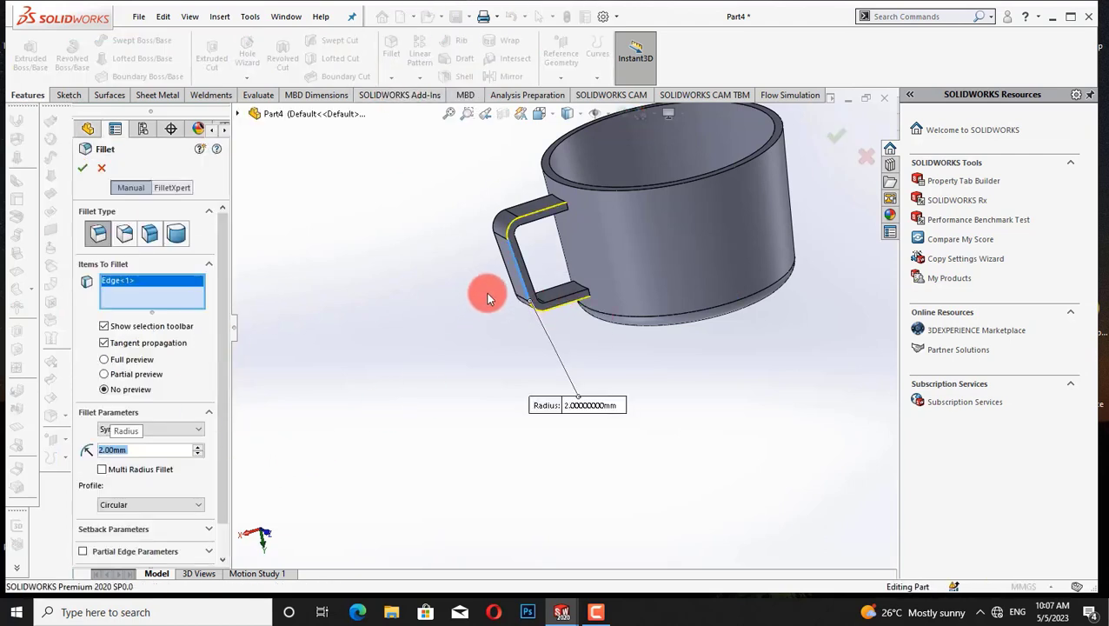
click(526, 267)
click(85, 166)
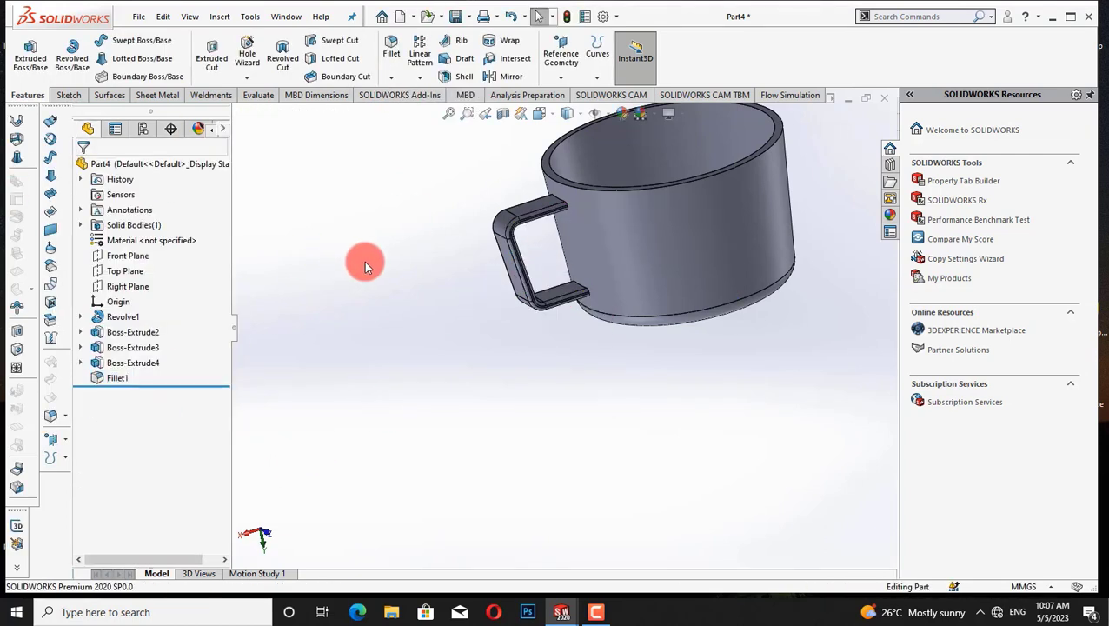
Fillet the outer and inner edges along the opposite side of the handle with a 2 mm radius
middle_drag(366, 260, 442, 185)
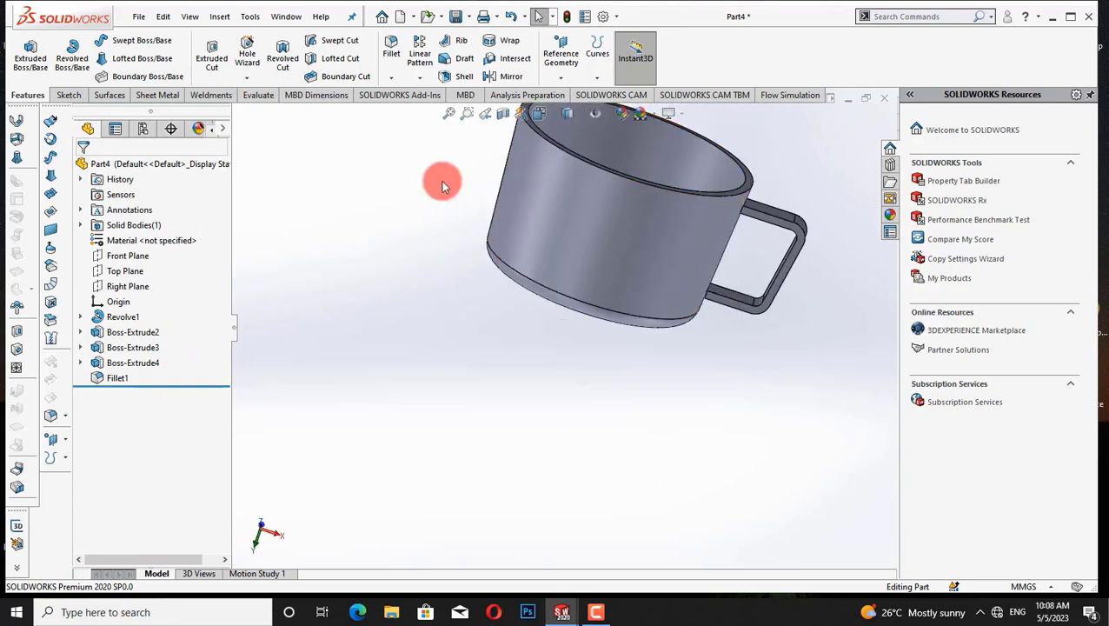
click(404, 92)
click(753, 303)
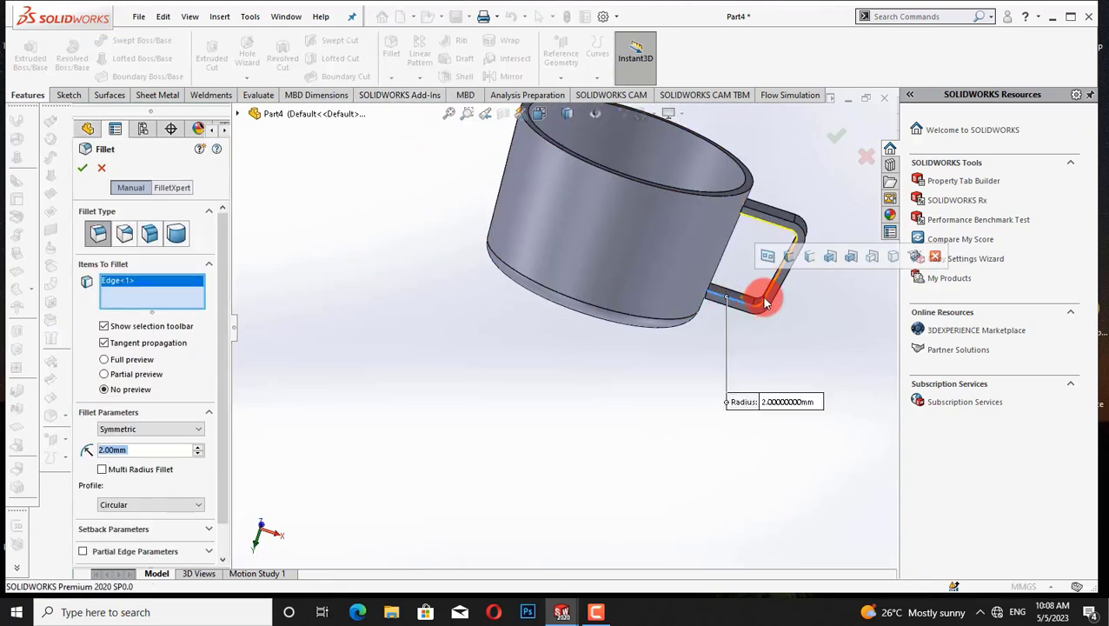
click(775, 252)
click(82, 167)
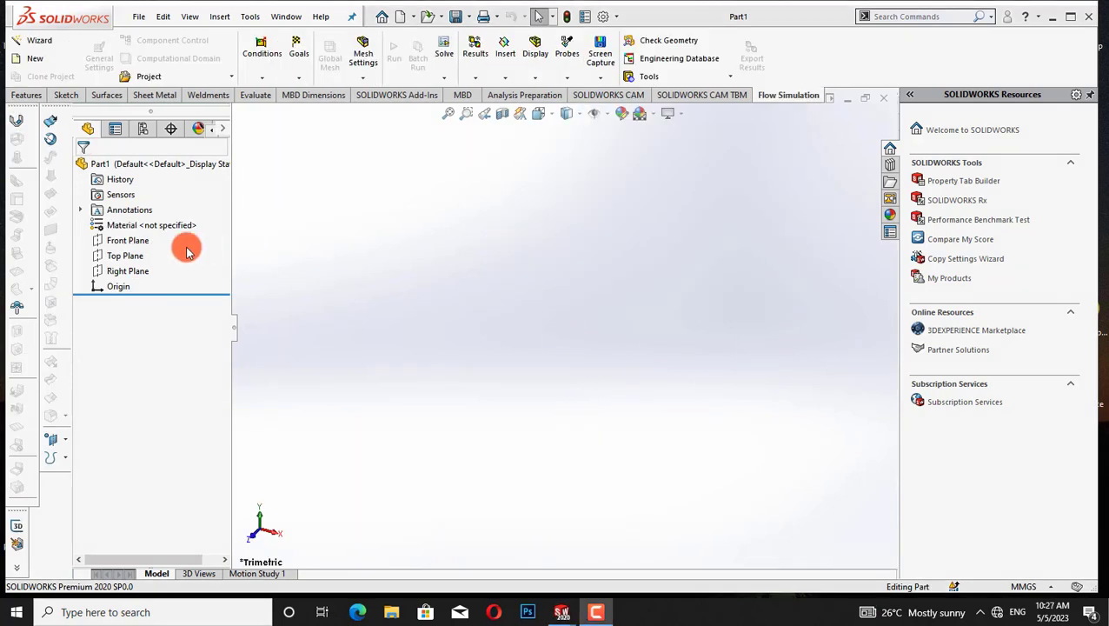
right_click(131, 240)
click(168, 220)
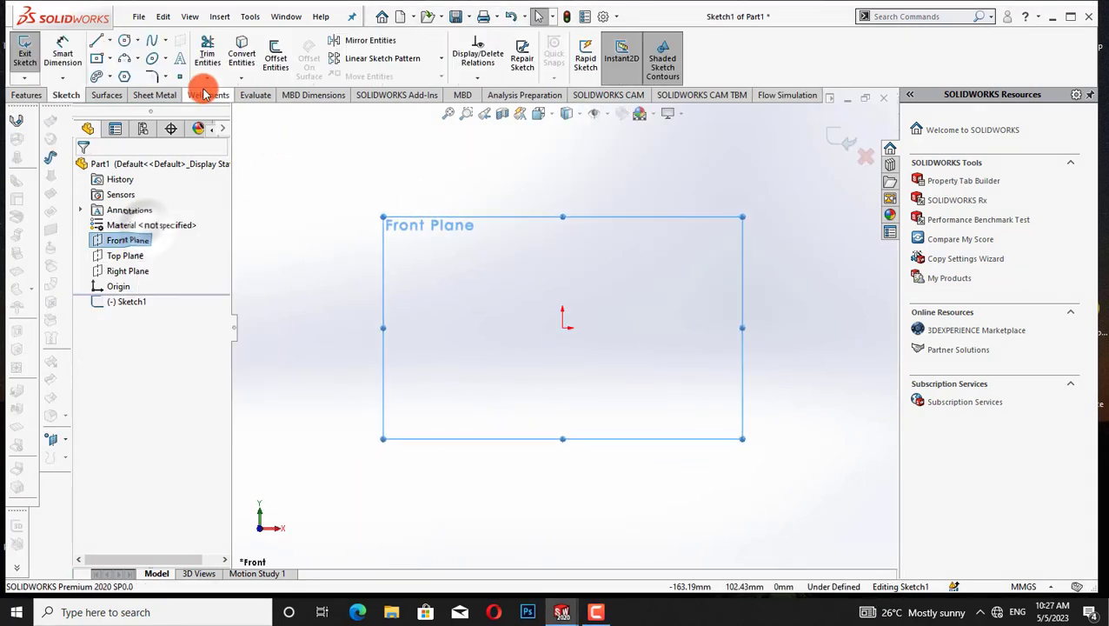
click(136, 58)
click(110, 58)
click(118, 90)
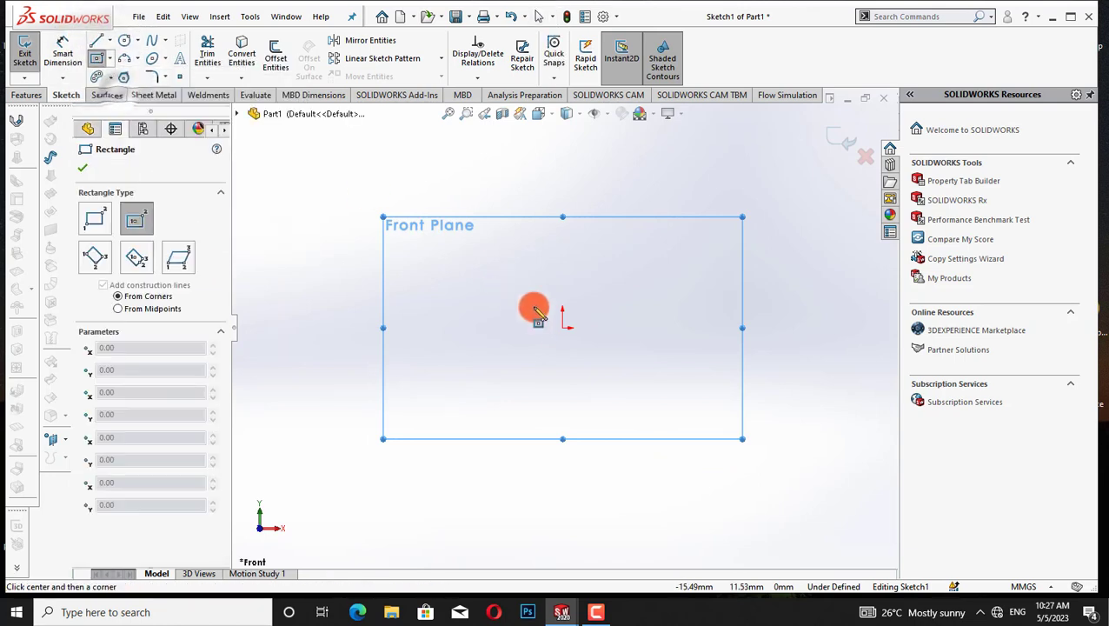
mouse_move(564, 328)
mouse_down()
mouse_move(637, 397)
mouse_move(614, 453)
mouse_move(631, 469)
mouse_up()
right_click(701, 335)
click(734, 343)
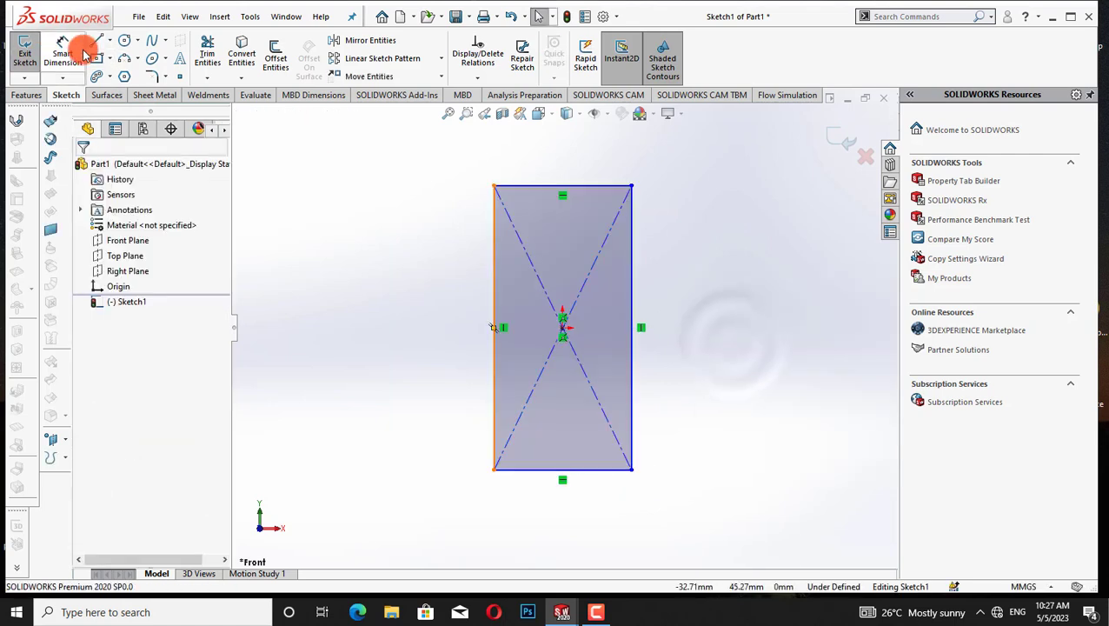
key(Delete)
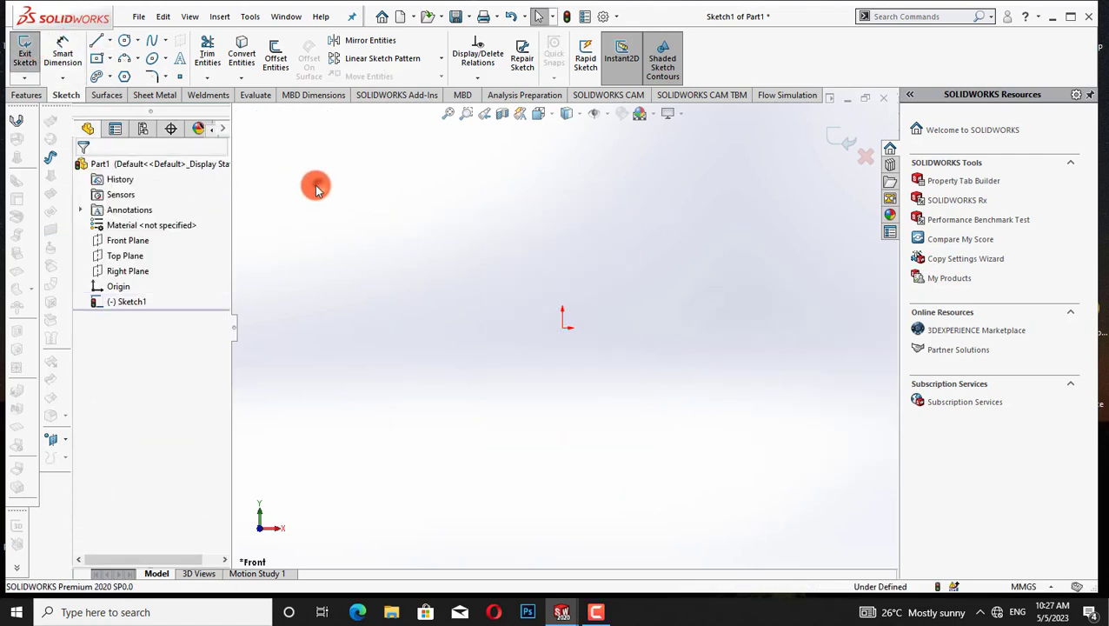
right_click(126, 255)
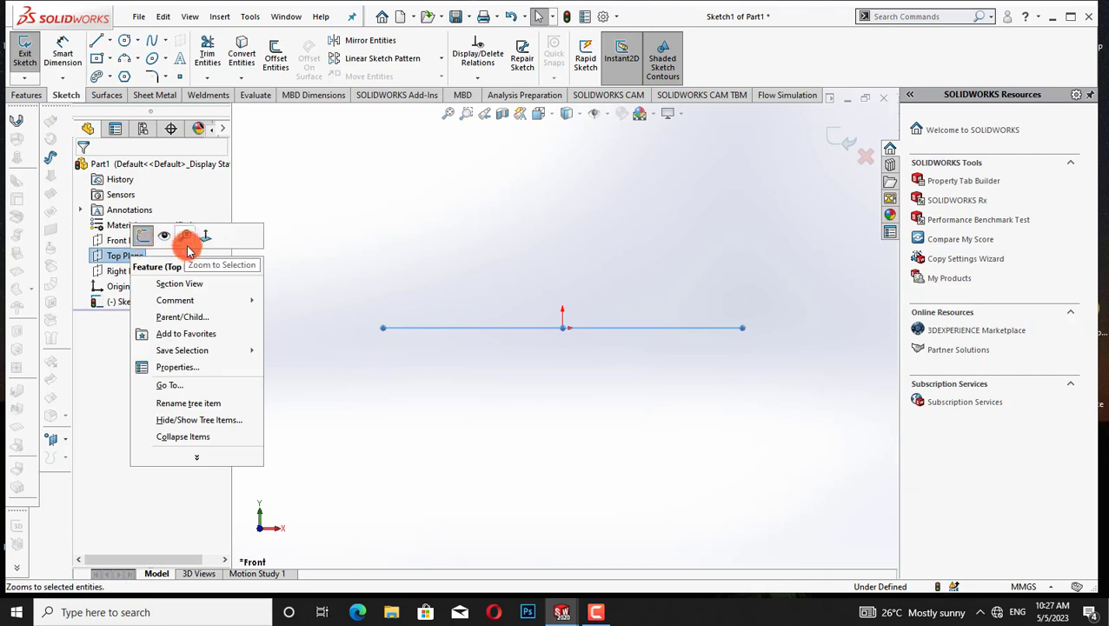
click(200, 237)
click(124, 40)
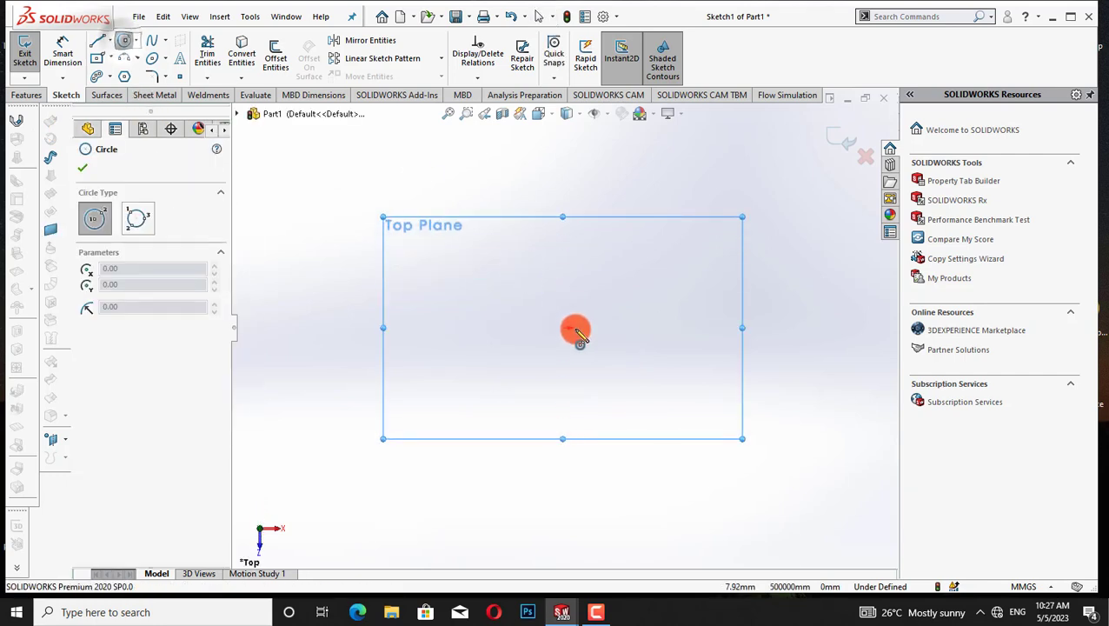
click(845, 143)
click(814, 188)
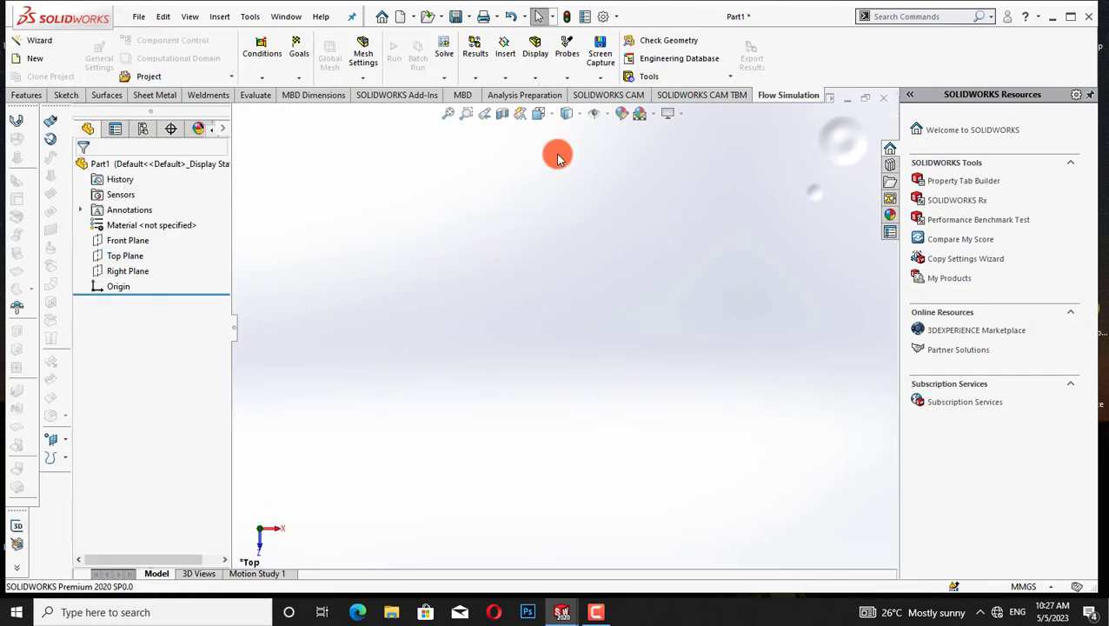
Sketch a circle centred on the origin on the Top Plane and set its diameter to 70 mm
right_click(124, 255)
click(136, 233)
click(125, 41)
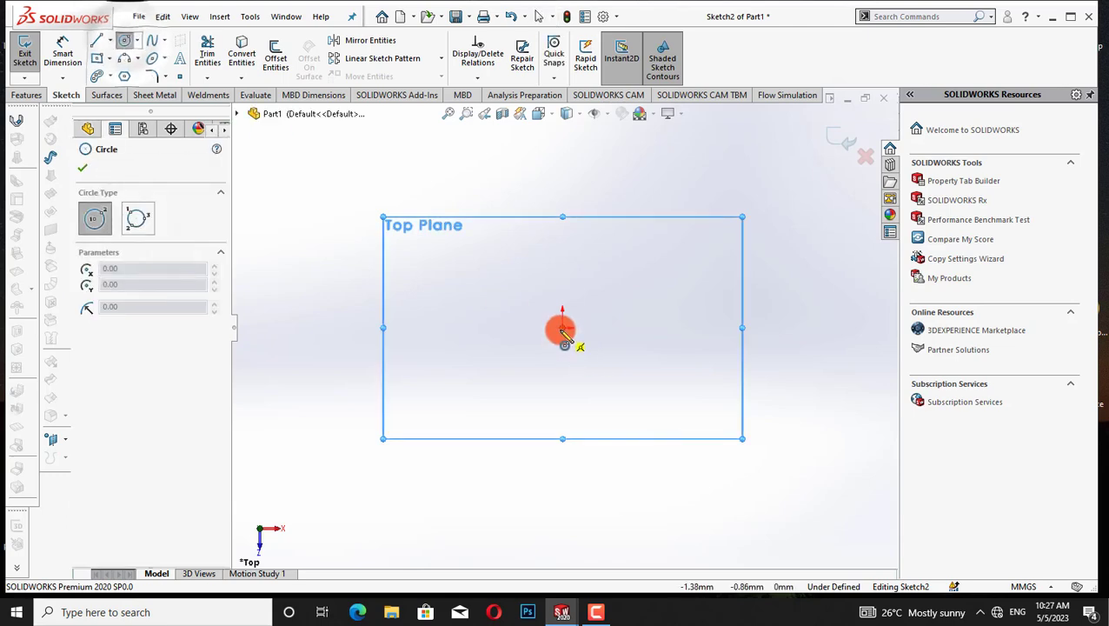
drag(563, 328, 622, 306)
click(59, 45)
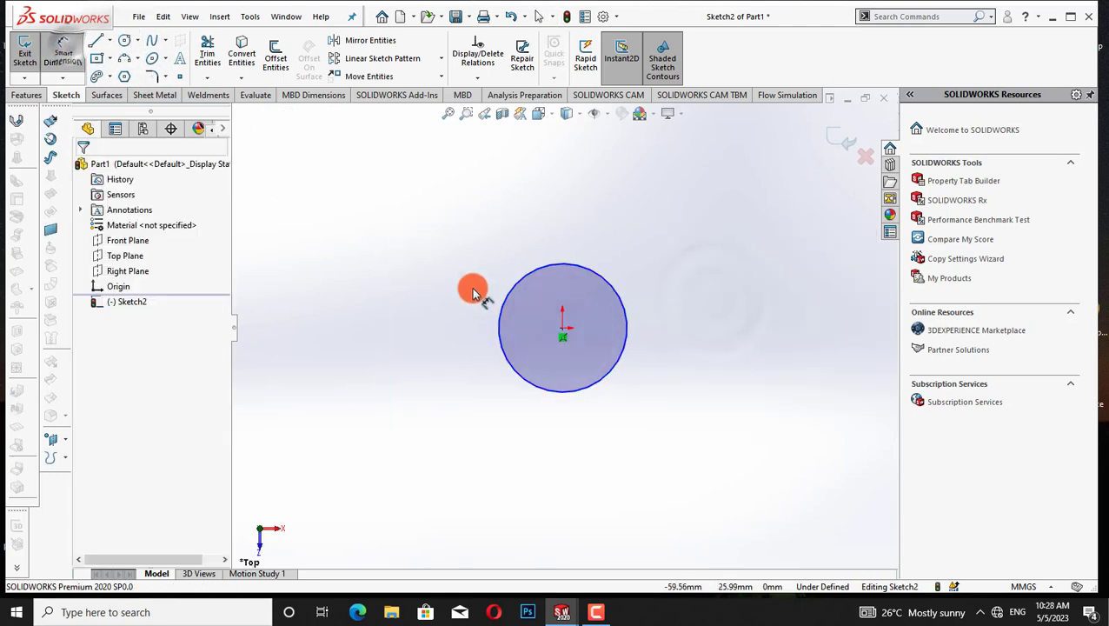
click(506, 304)
click(418, 294)
text(70)
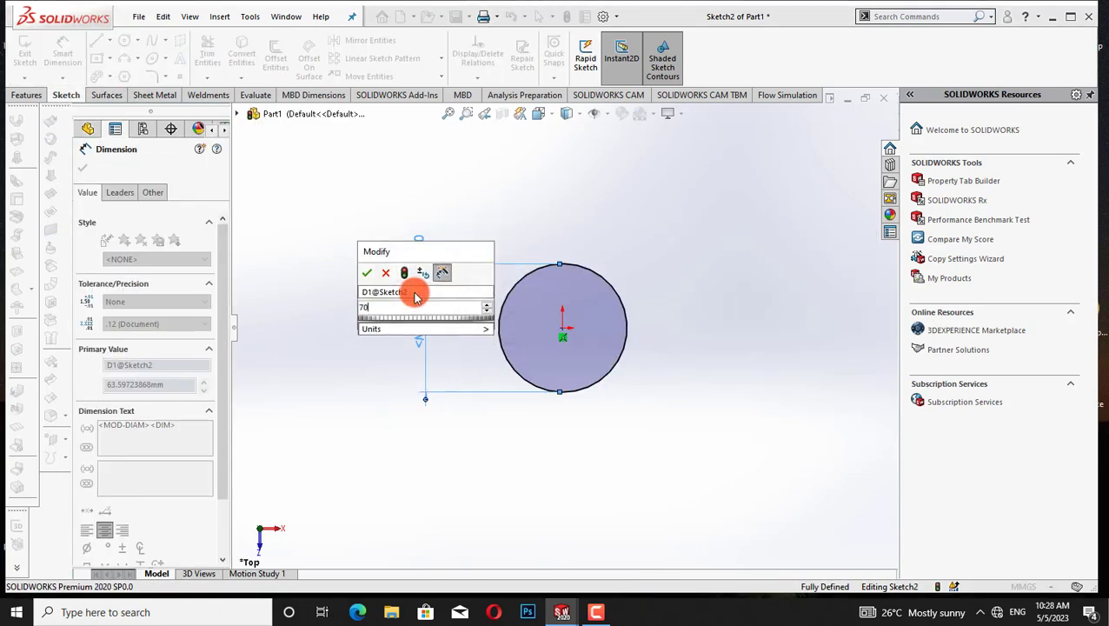
key(Return)
click(83, 173)
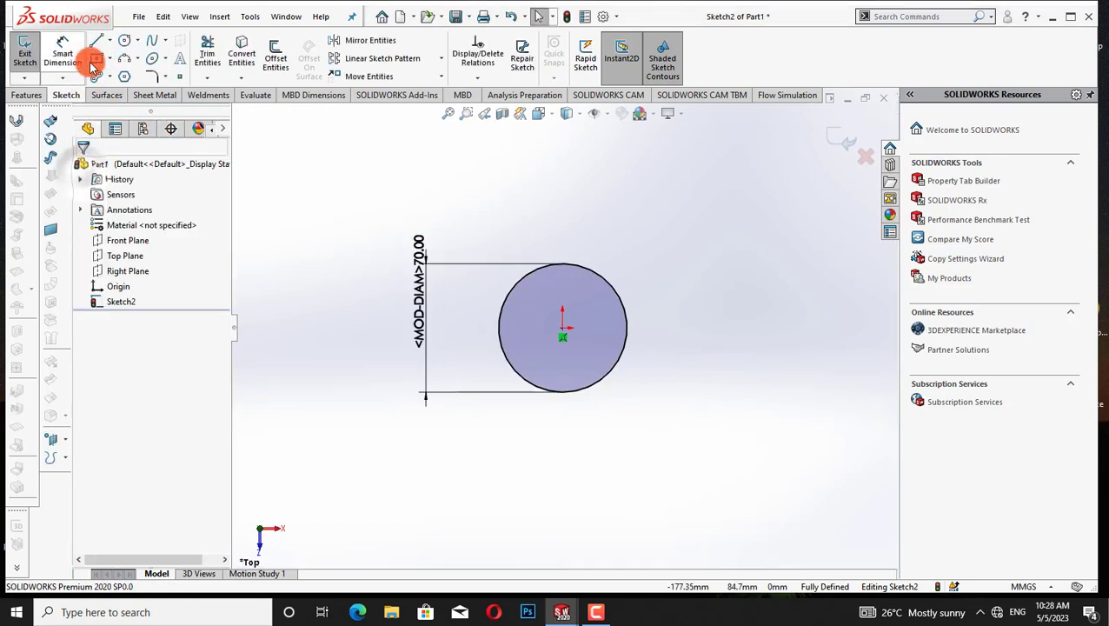
Offset the 70 mm circle outward by 3 mm to form a ring profile
click(283, 68)
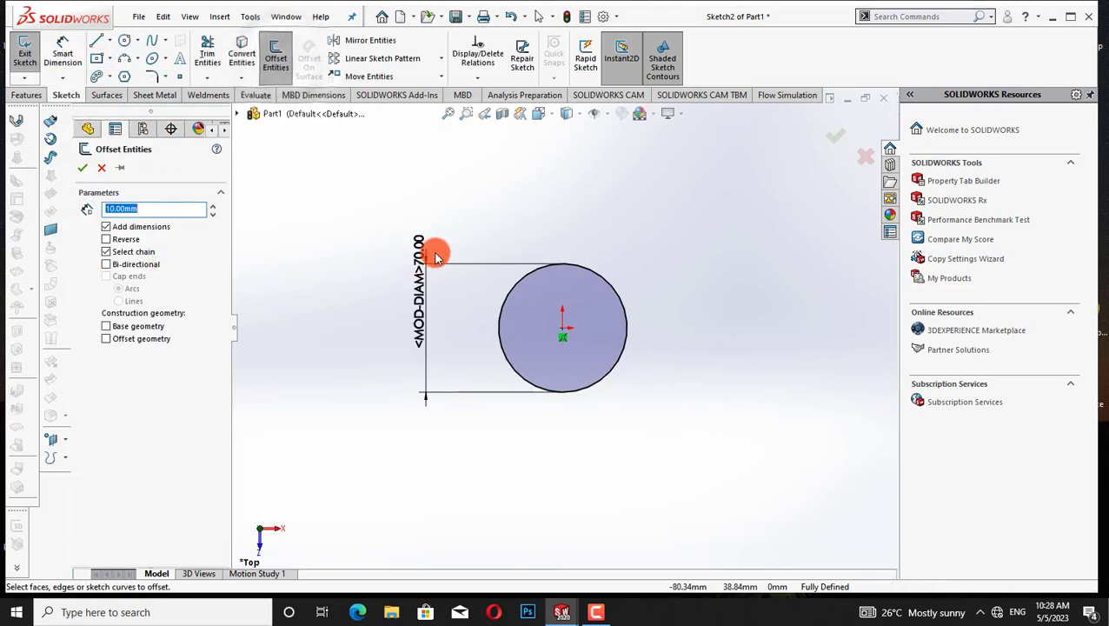
key(BackSpace)
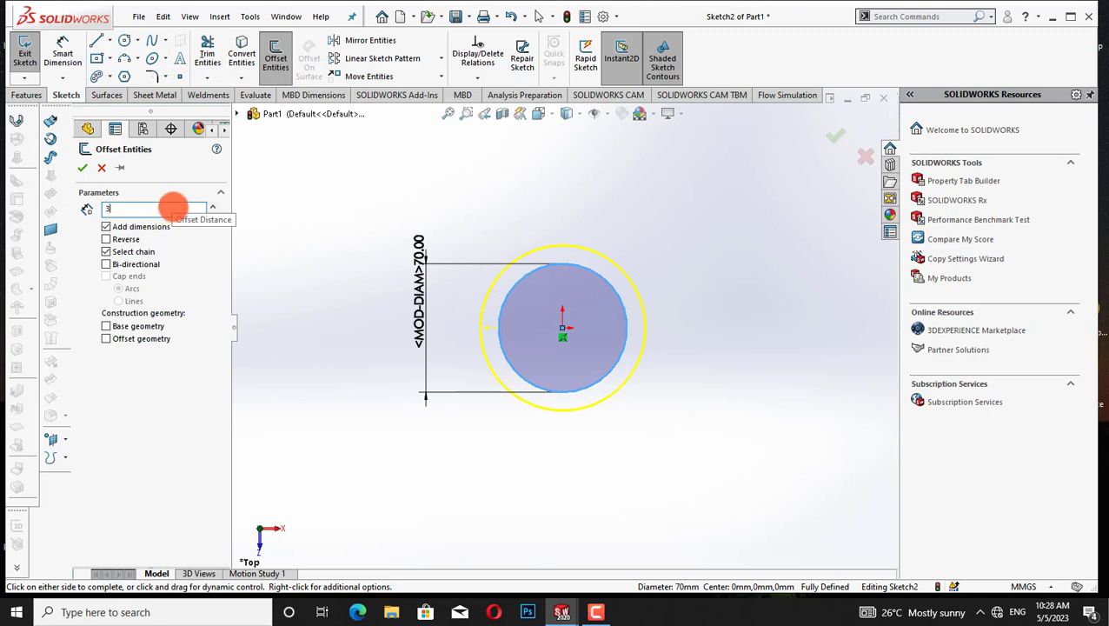
click(83, 172)
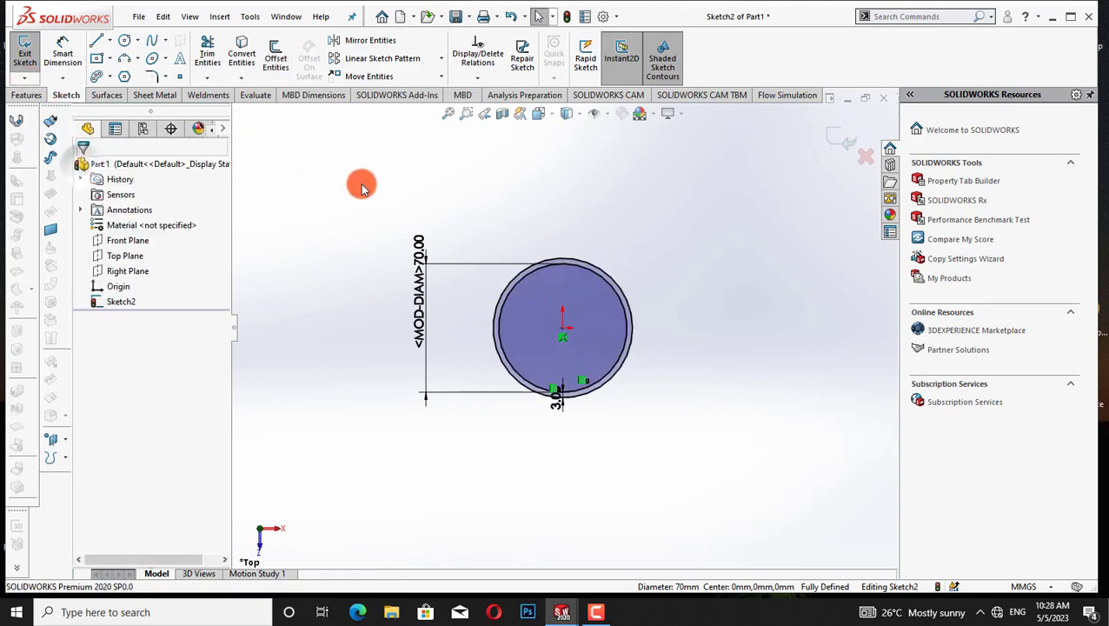
click(26, 95)
click(31, 58)
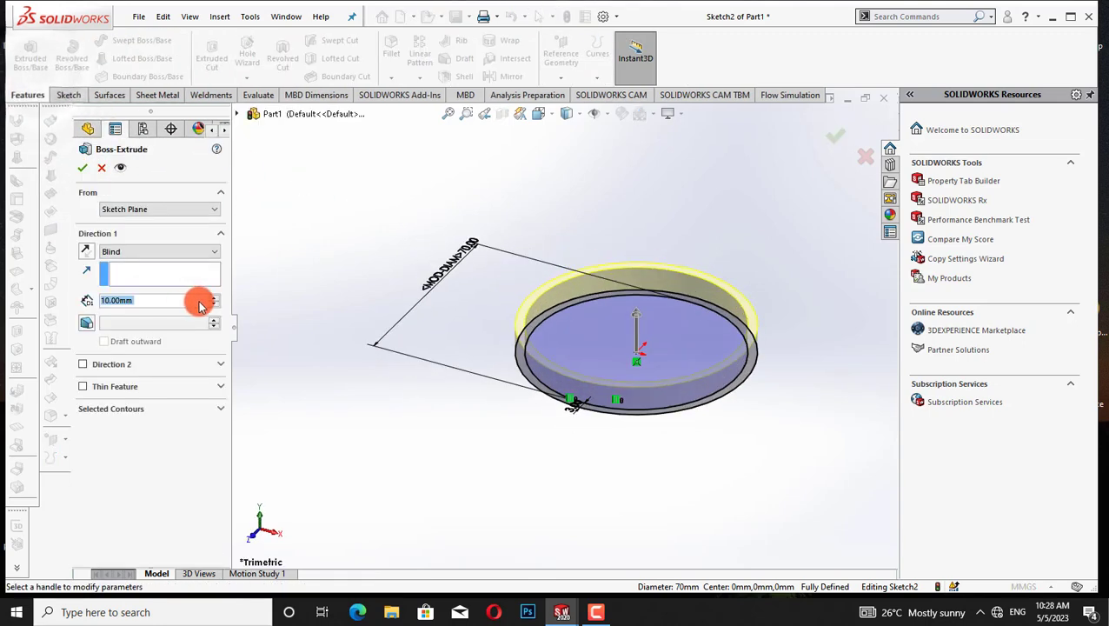
text(35)
key(Return)
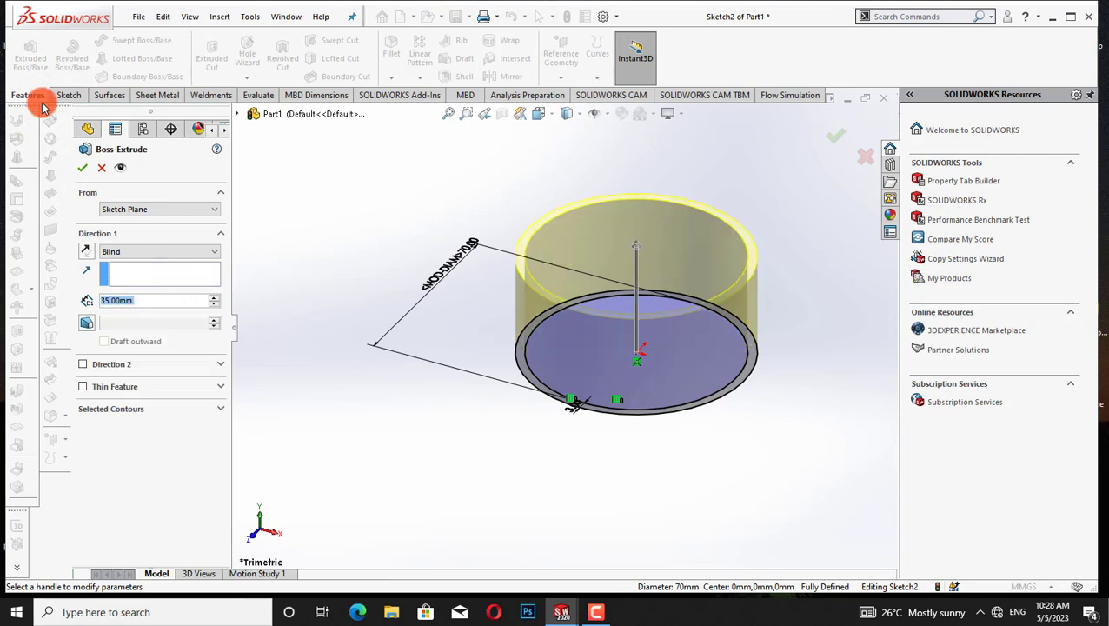
right_drag(289, 280, 274, 270)
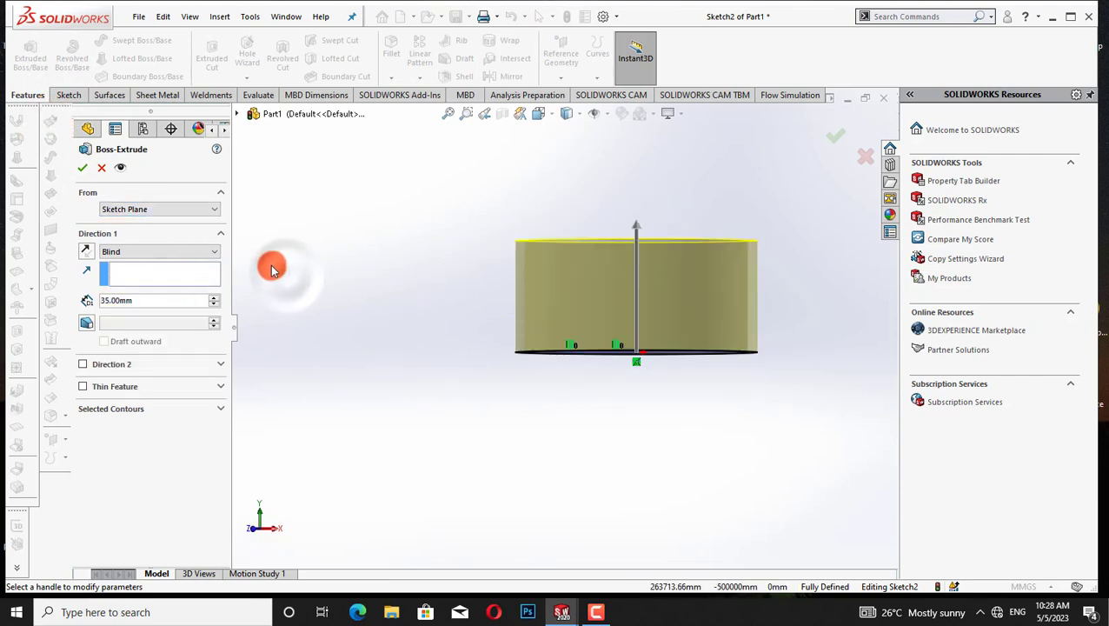
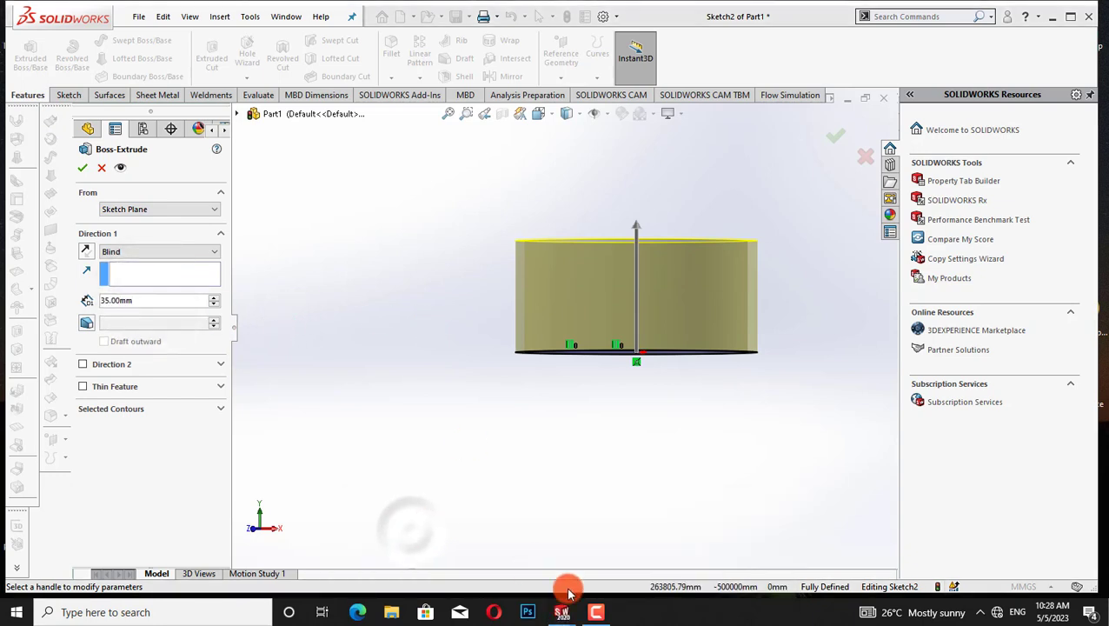
click(100, 169)
Switch to the Water Bottle part and gauge the threaded neck's height with a vertical line in a Front Plane sketch
mouse_move(559, 614)
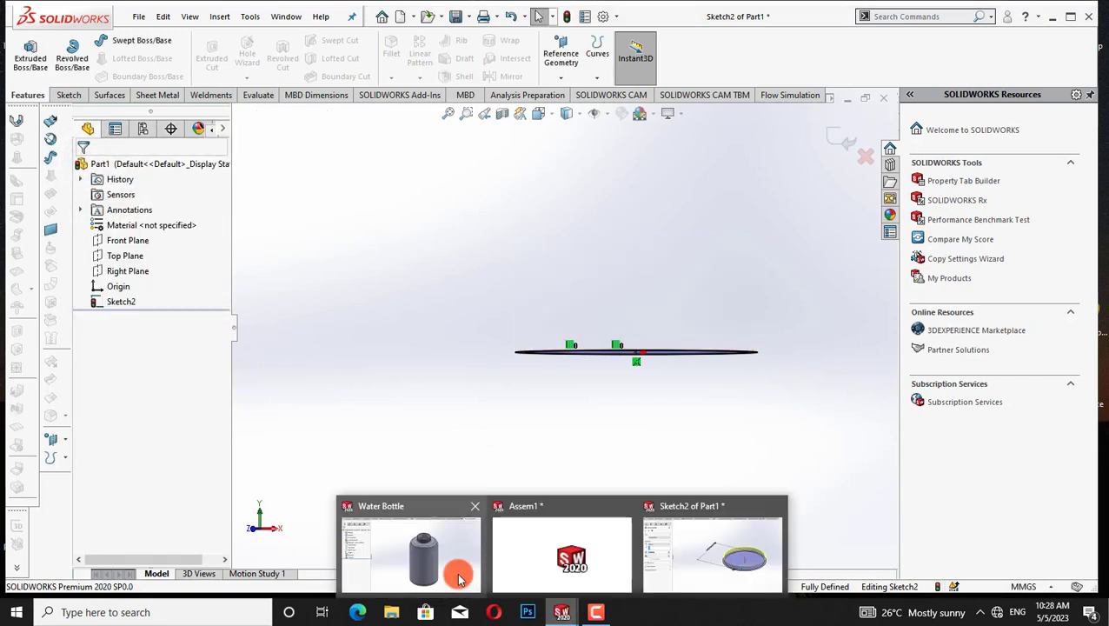
click(439, 531)
key(ctrl+1)
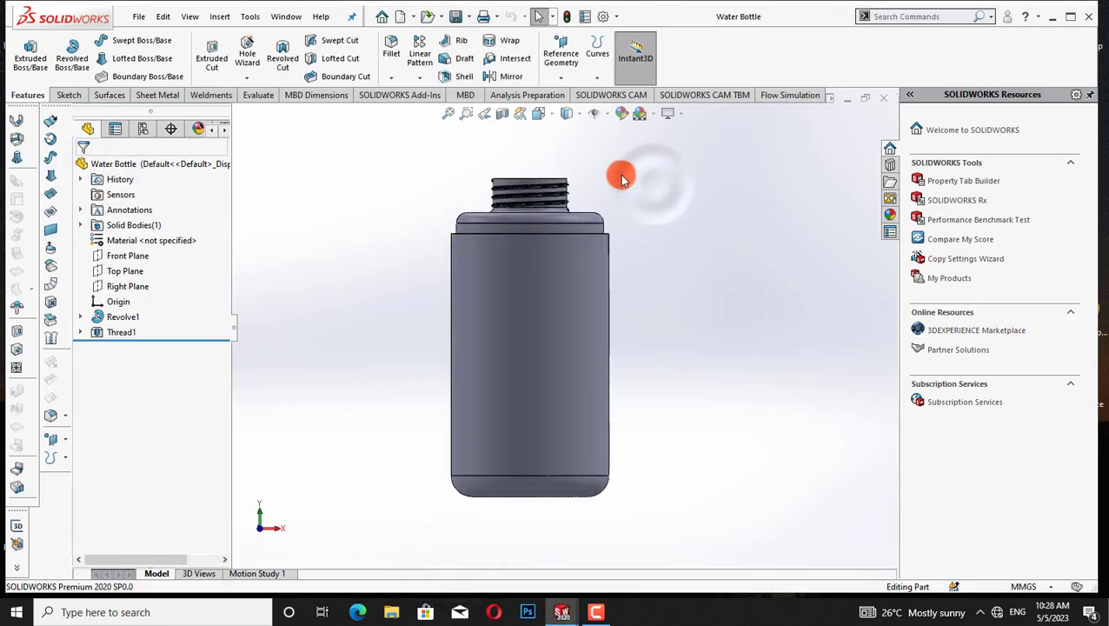
right_click(126, 254)
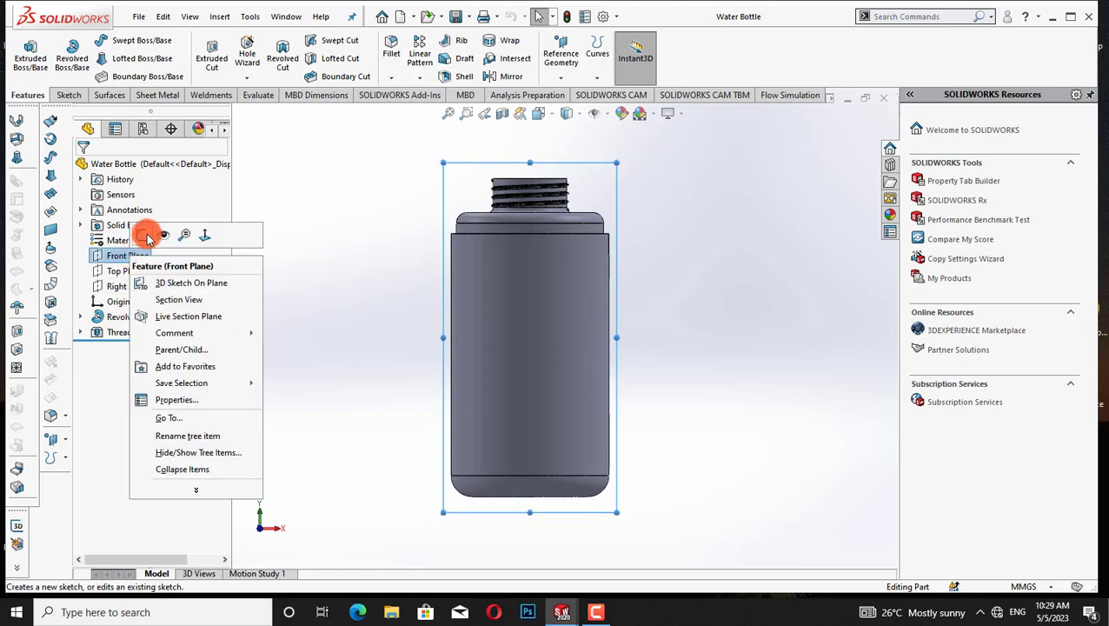
click(150, 229)
key(l)
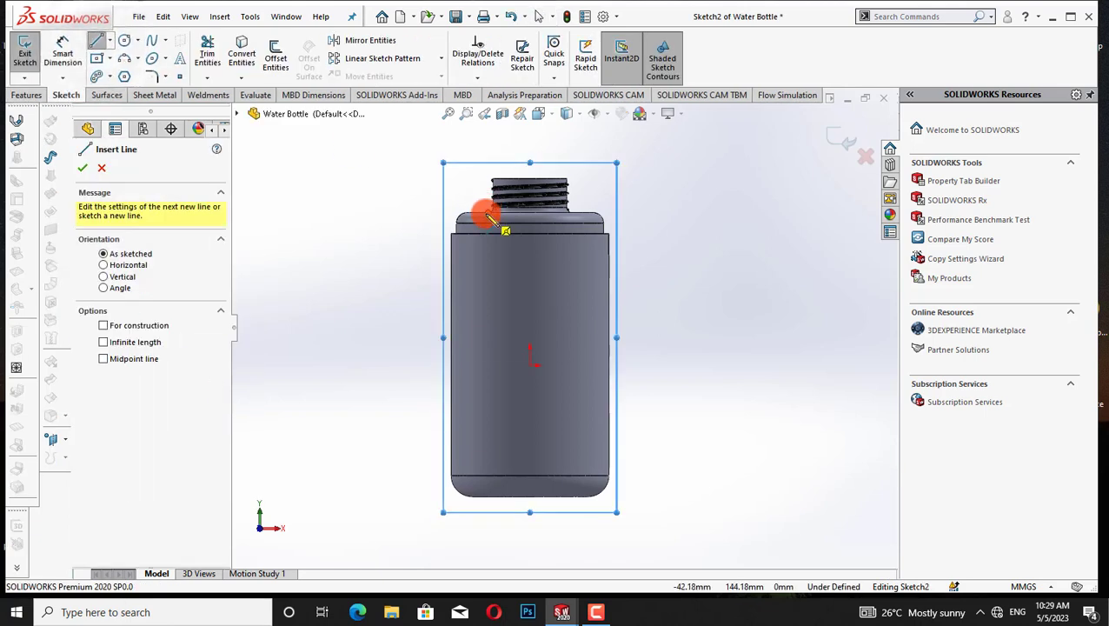
click(491, 213)
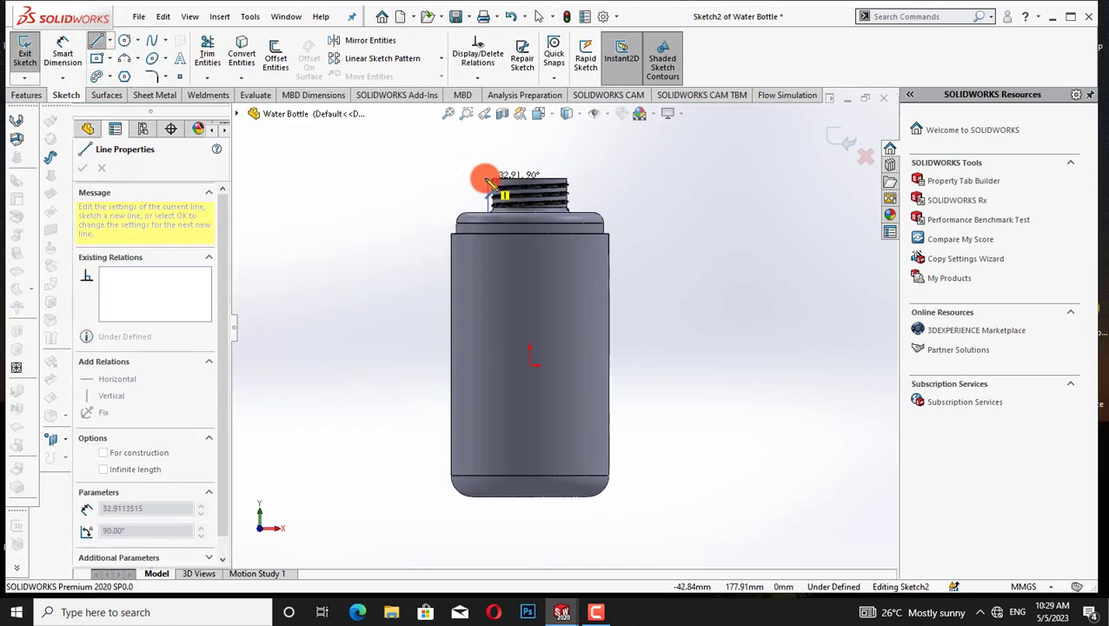
click(491, 179)
key(Escape)
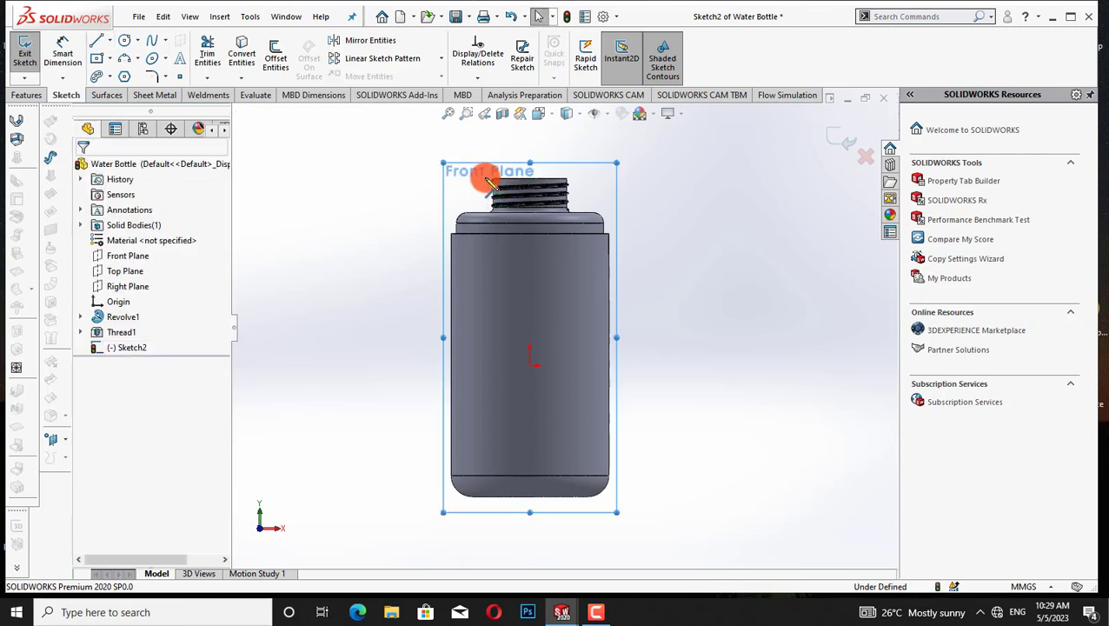
Switch back to Part1 and extrude the ring profile as a blind boss 35 mm deep
mouse_move(565, 608)
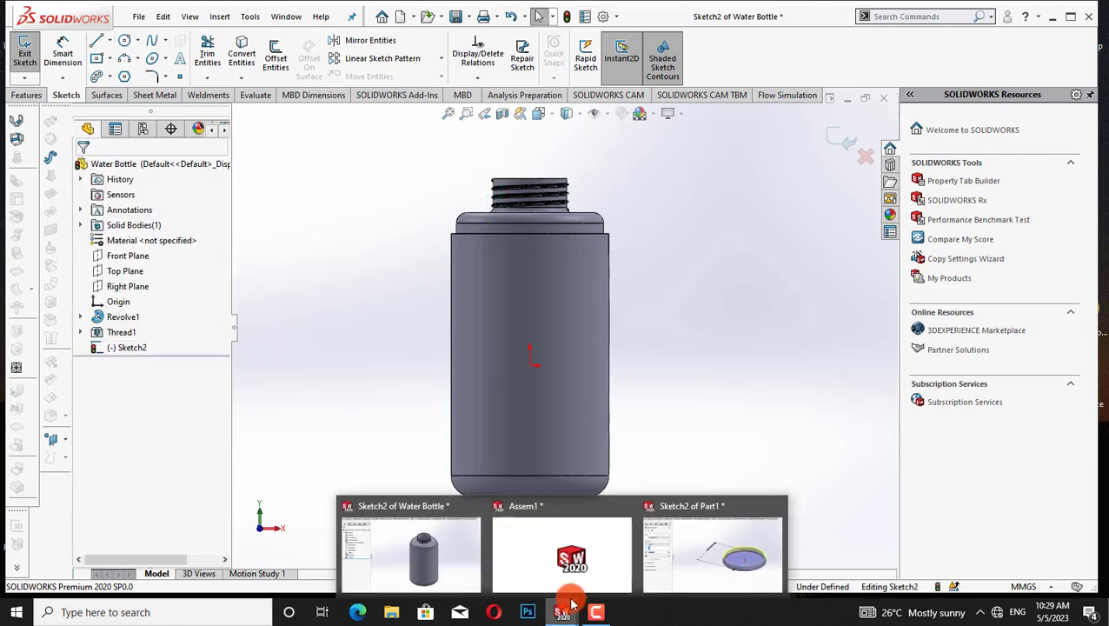
click(715, 550)
click(349, 190)
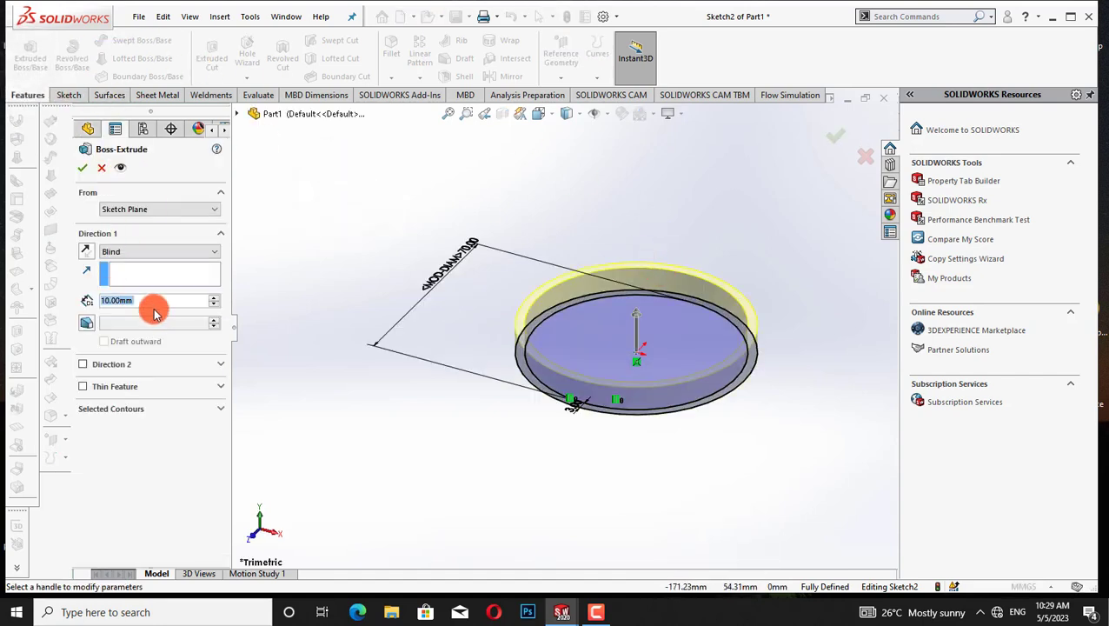
text(35)
click(161, 287)
click(83, 168)
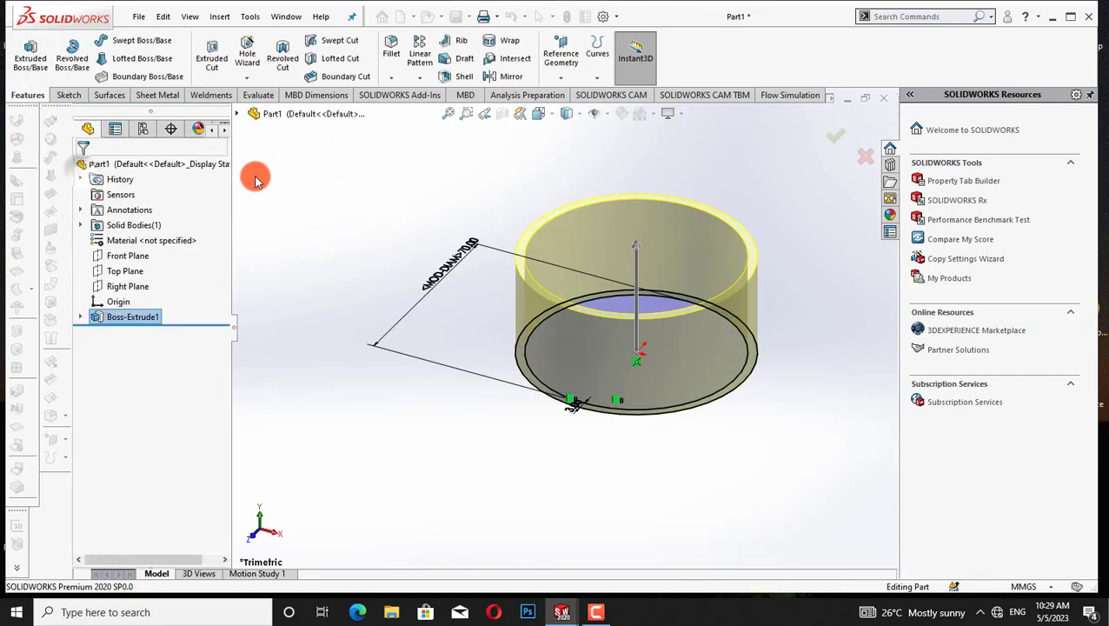
Sketch a circle of 38 mm radius on the ring's upper end face, centred on the origin and matching the outer edge
right_click(522, 251)
click(614, 233)
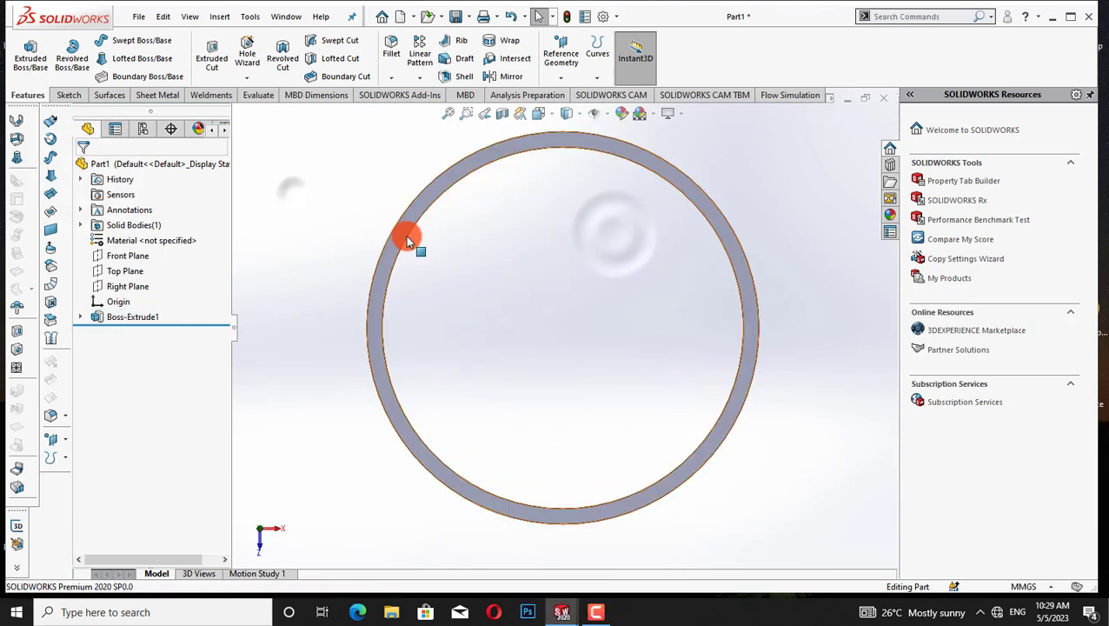
right_click(405, 233)
click(408, 217)
click(126, 45)
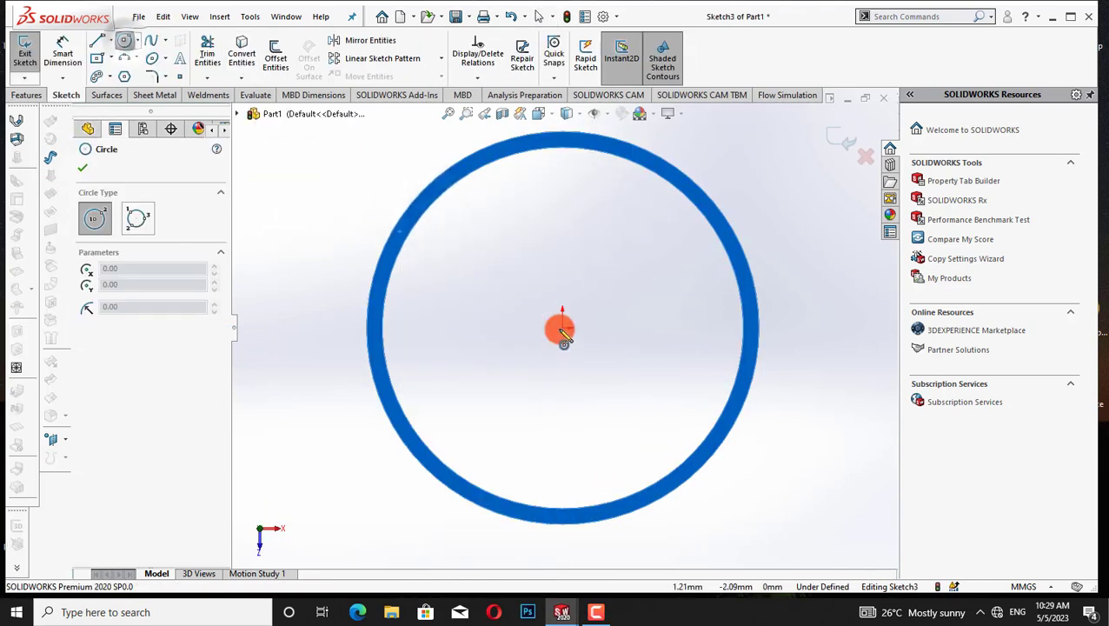
drag(563, 328, 715, 456)
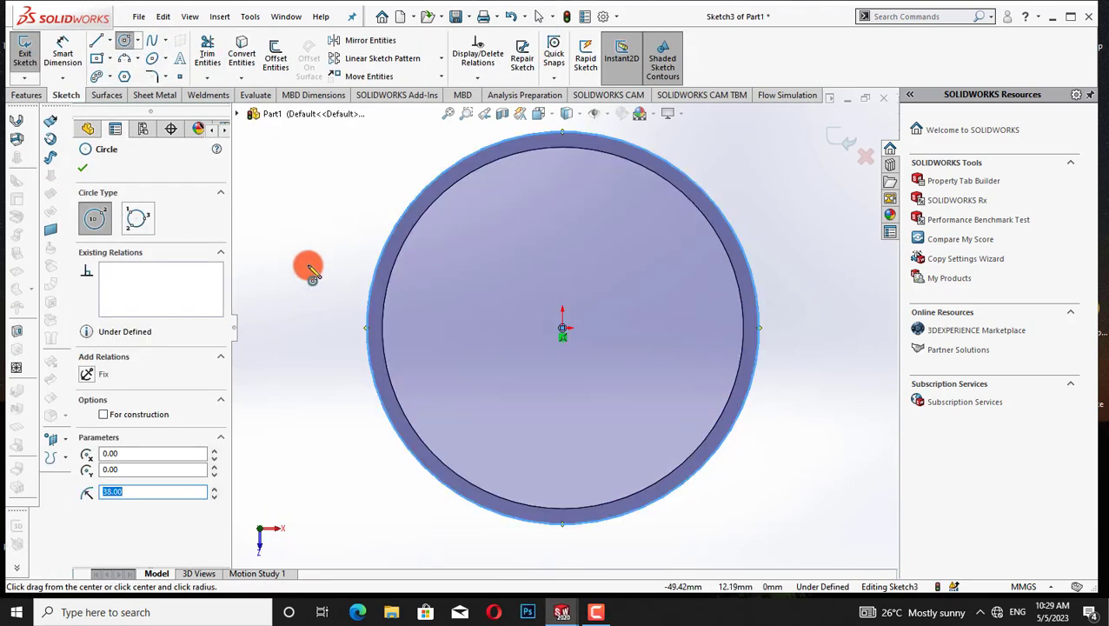
right_click(307, 266)
click(336, 271)
Extrude the 38 mm radius circle as a 3 mm blind boss to close the cap's upper end
click(25, 93)
click(32, 64)
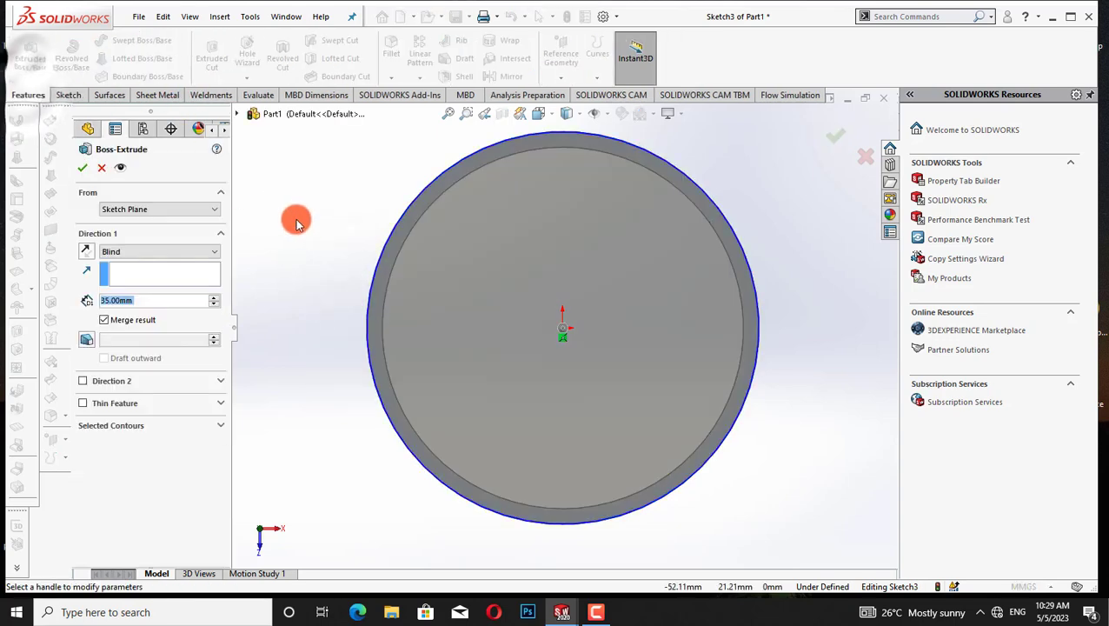
right_drag(312, 223, 317, 216)
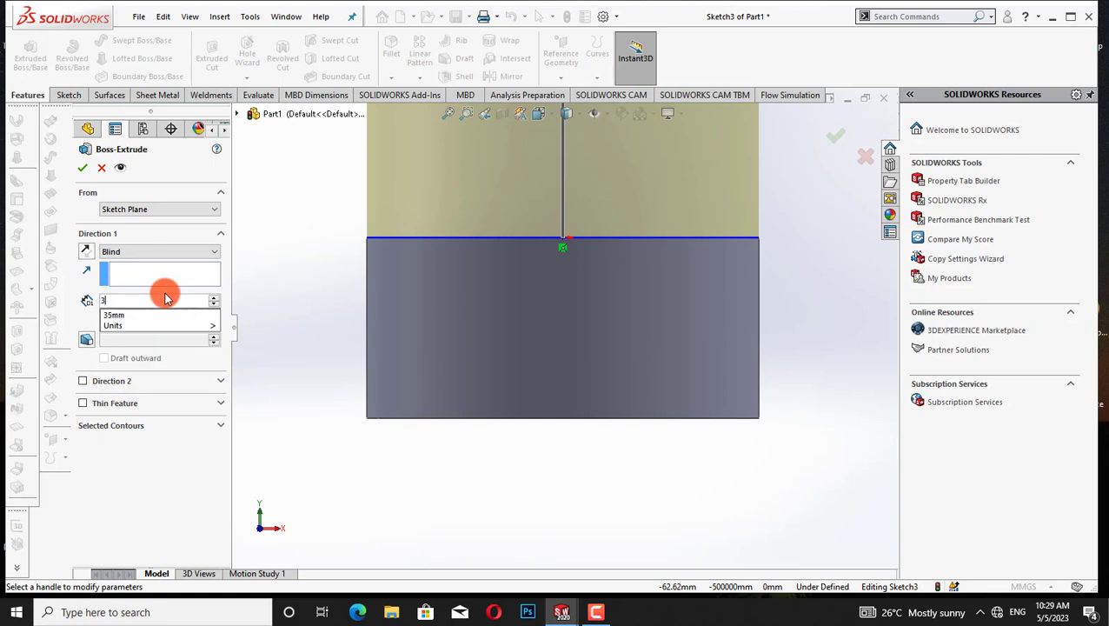
key(Return)
click(83, 167)
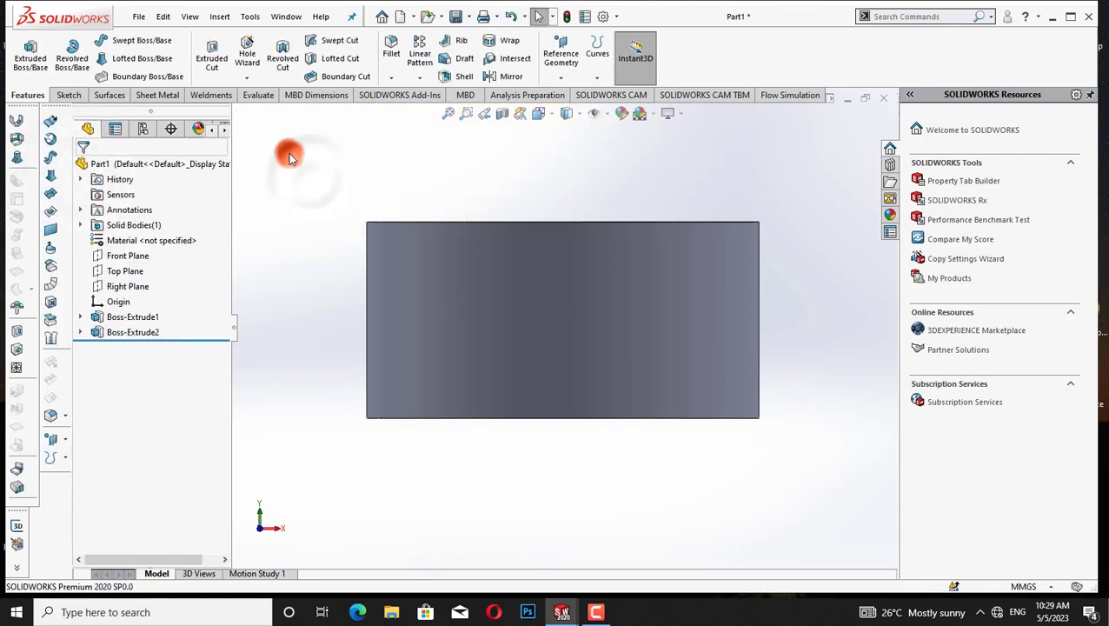
Fillet the outer circular edge of the cap's closed end with a 3 mm radius
key(ctrl+7)
click(391, 53)
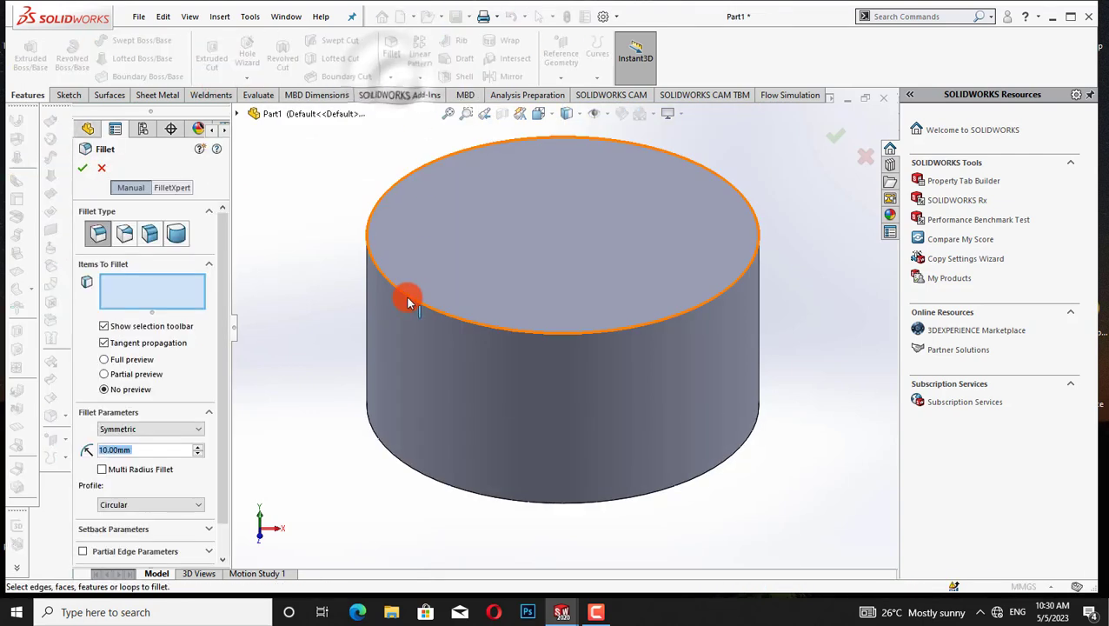
click(408, 299)
key(BackSpace)
text(3)
key(Return)
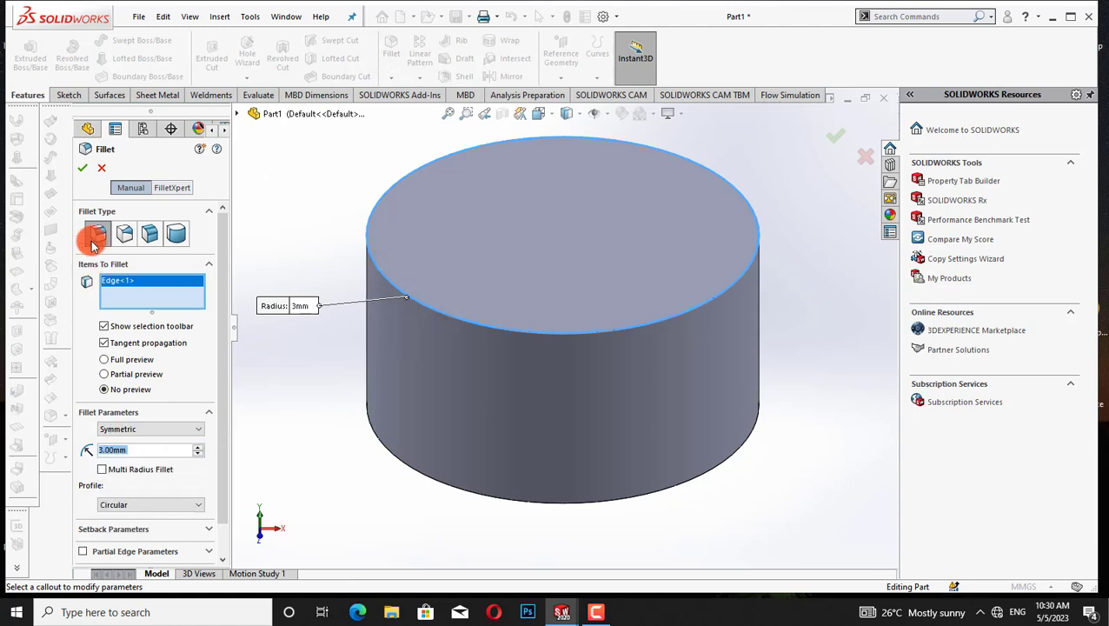
click(85, 170)
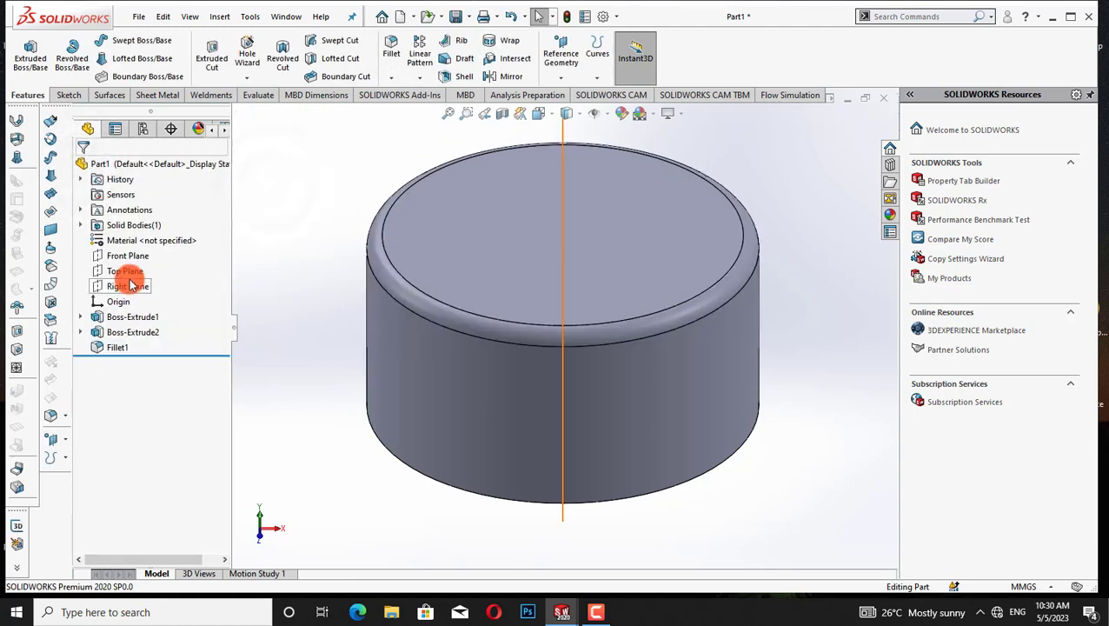
In wireframe display, sketch a circle of about 2.34 mm radius on the Top Plane, centred on the cap's outer edge at -38, 0
right_click(126, 271)
click(205, 253)
right_click(134, 269)
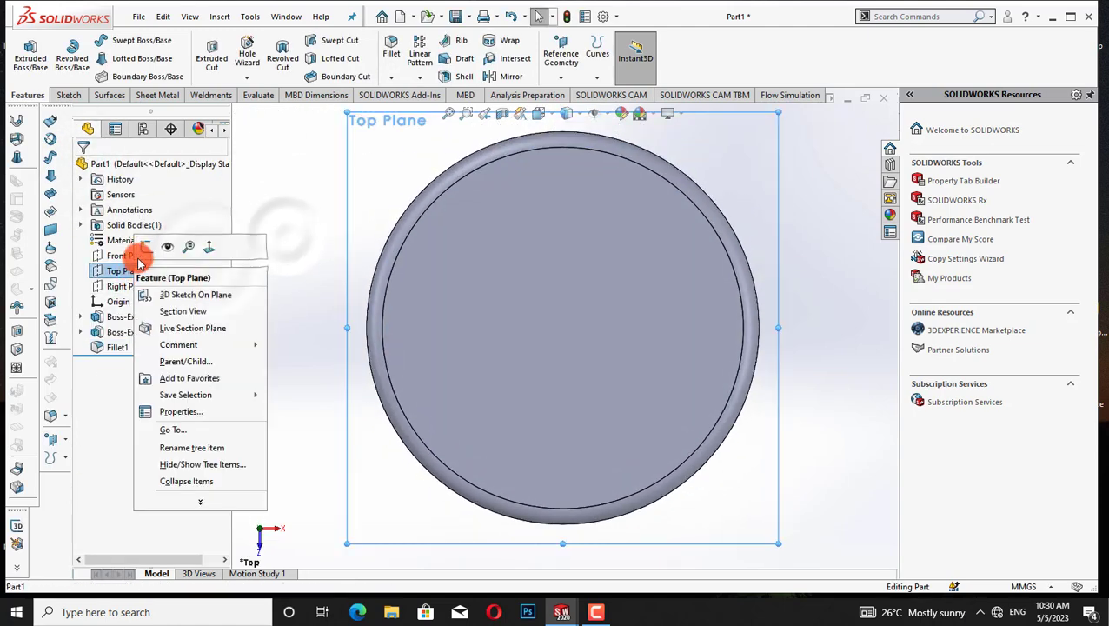
click(145, 252)
click(566, 114)
click(567, 200)
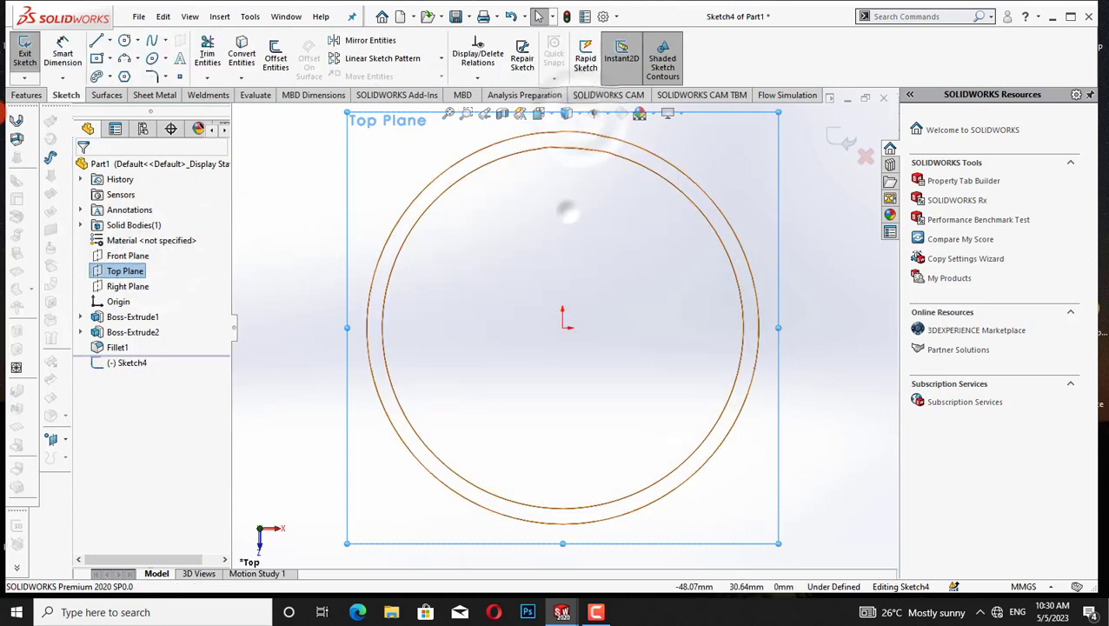
click(127, 45)
click(367, 328)
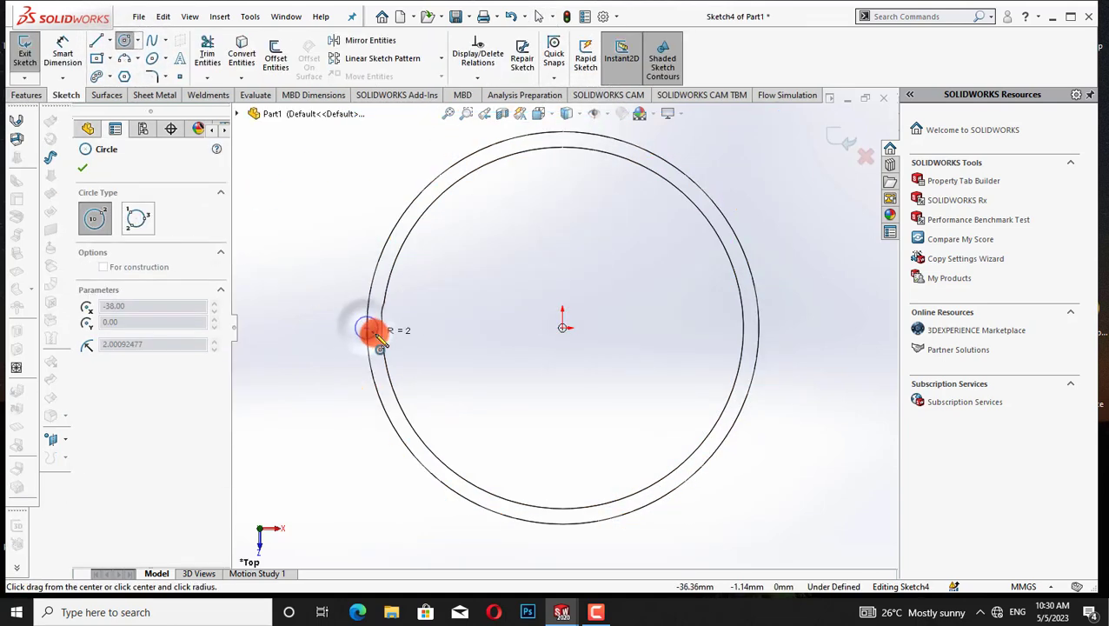
click(380, 338)
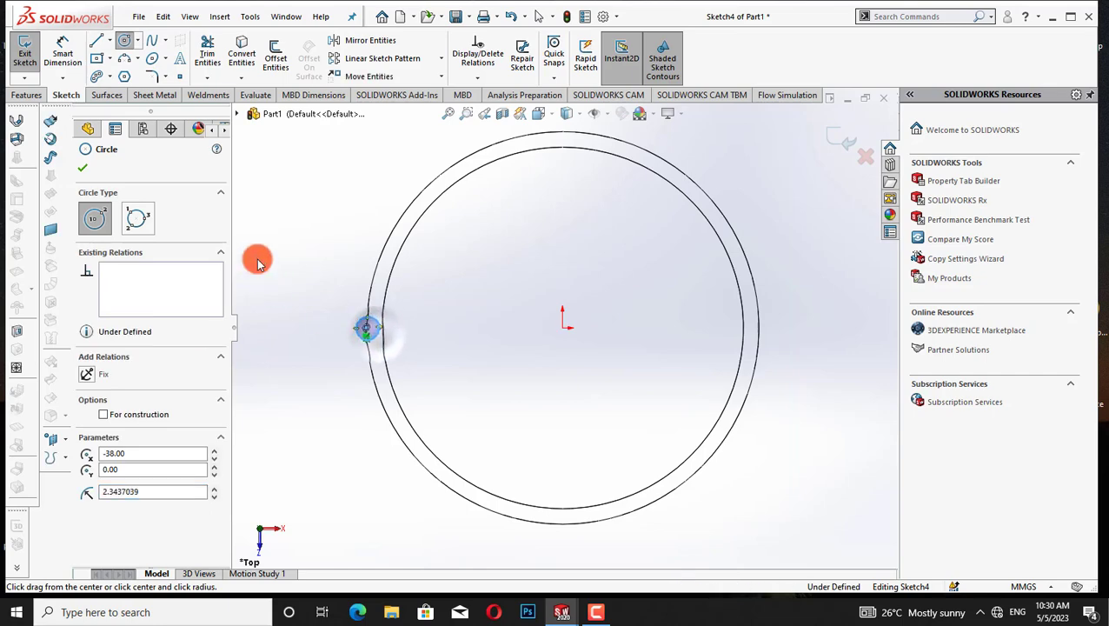
key(Escape)
Extrude the small circle 35 mm upward as a grip rib, with the display set back to shaded with edges
click(26, 95)
click(24, 54)
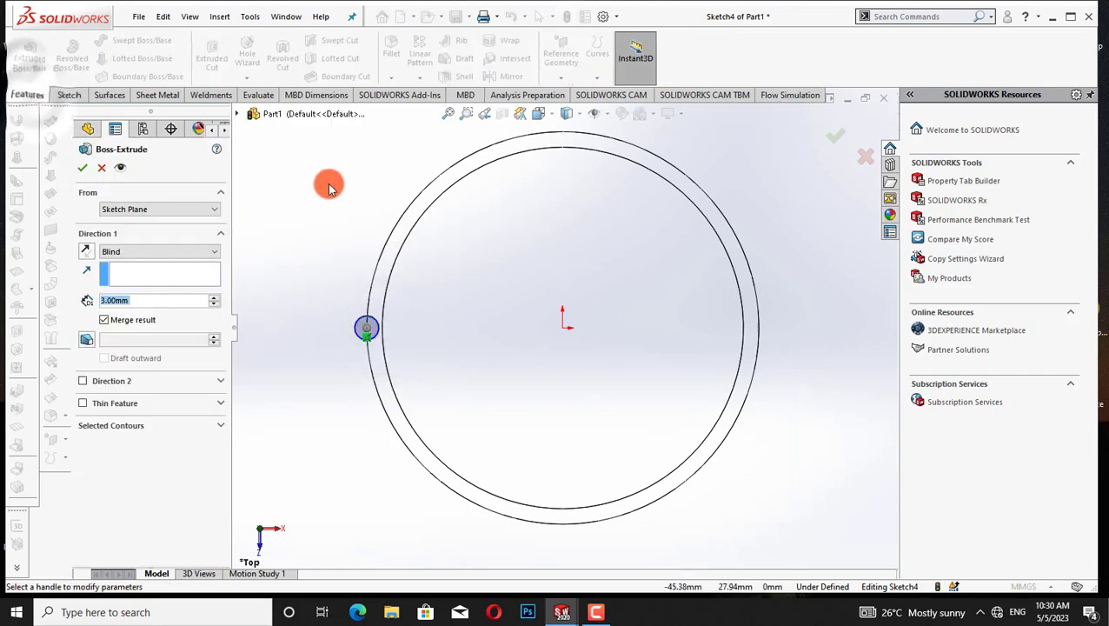
click(566, 114)
click(566, 133)
key(ctrl+1)
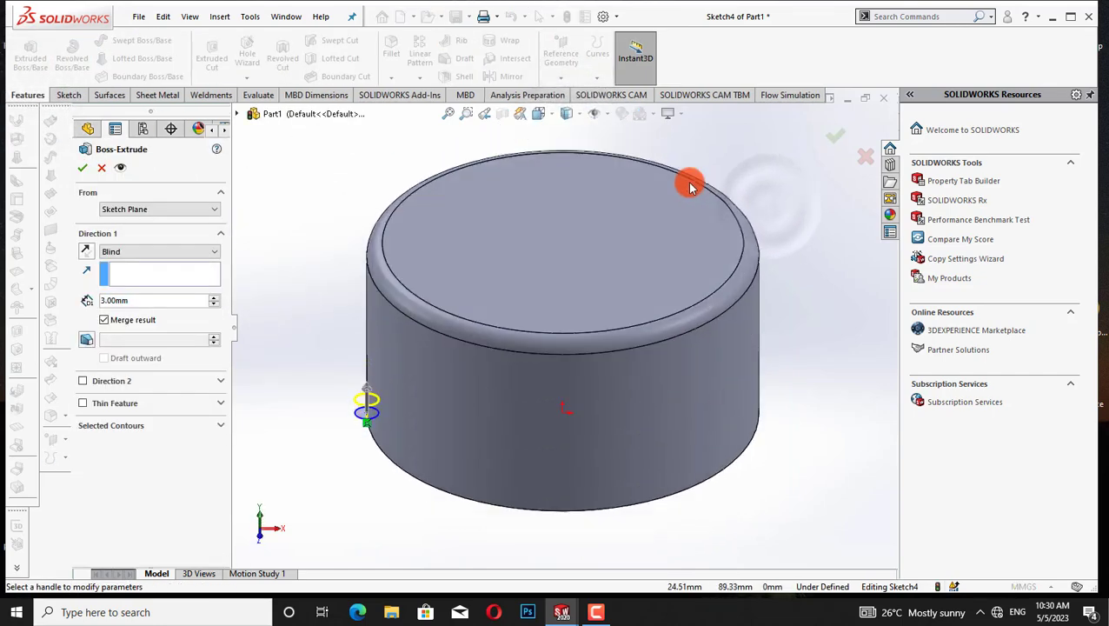
drag(363, 399, 357, 249)
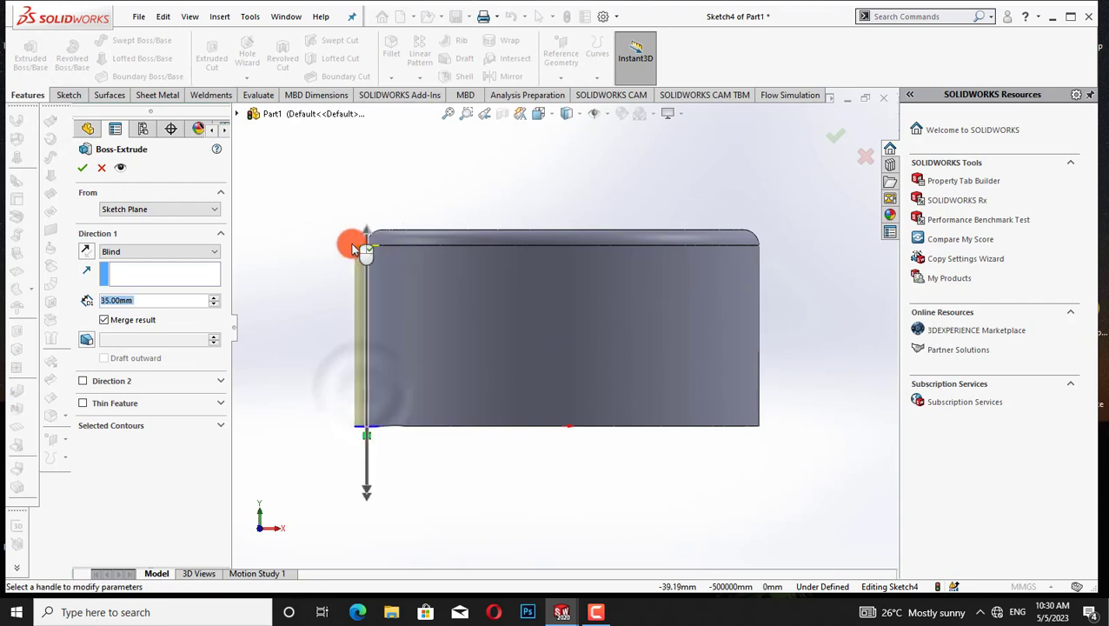
click(81, 168)
Circular-pattern the grip rib around the cap as 12 equally spaced instances over 360 degrees
click(127, 364)
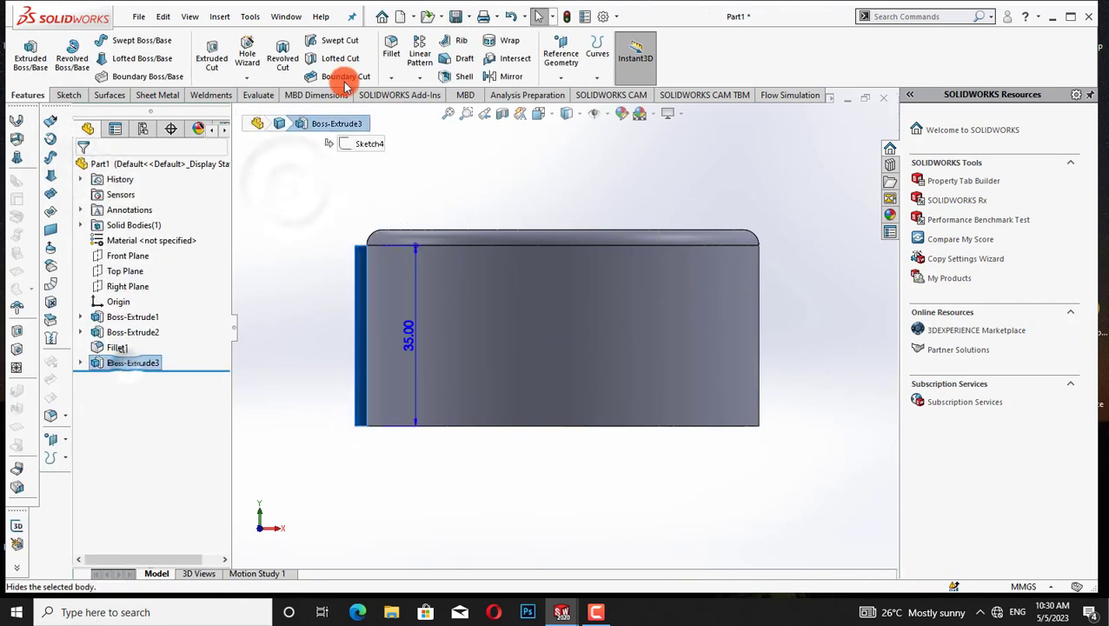
click(418, 80)
click(431, 107)
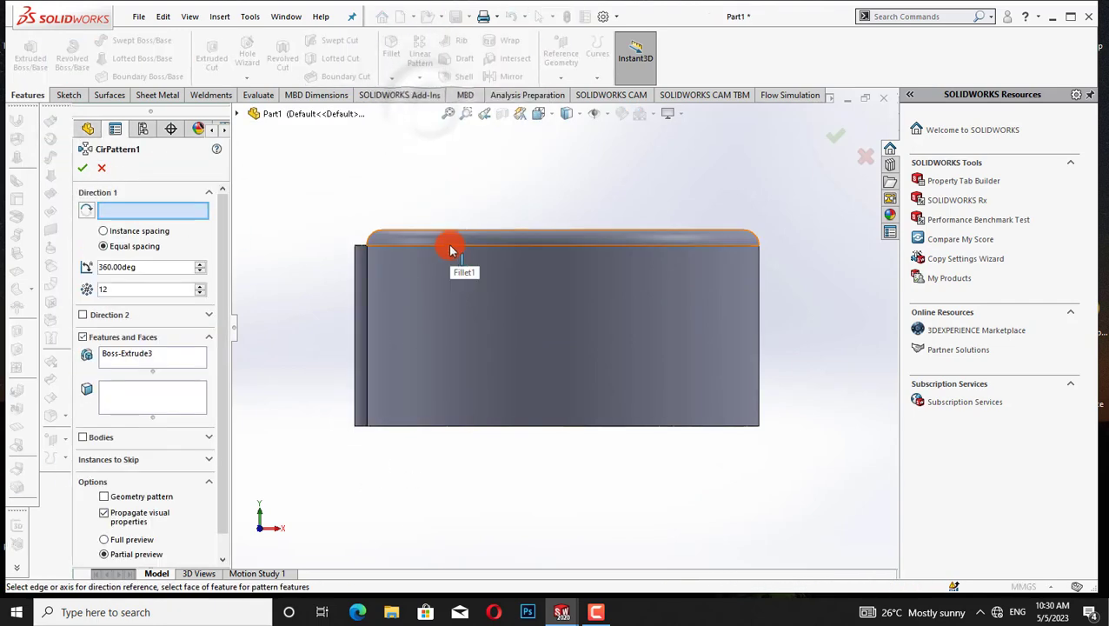
click(450, 247)
click(83, 168)
click(300, 178)
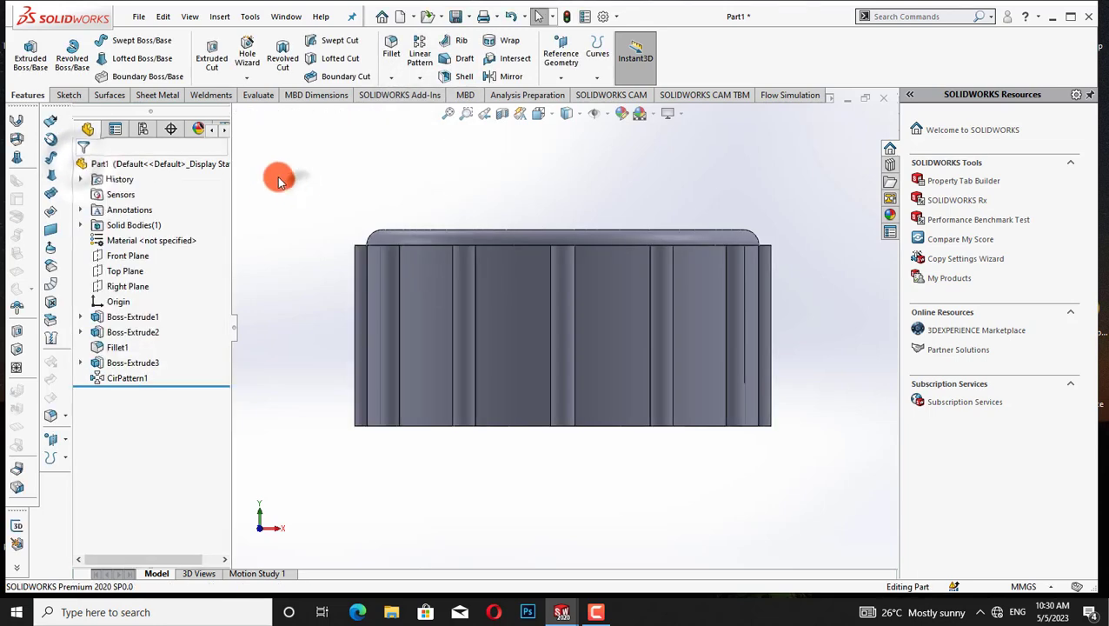
Start a Thread feature on the inner circular edge of the cap's open end
key(ctrl+7)
key(ctrl+6)
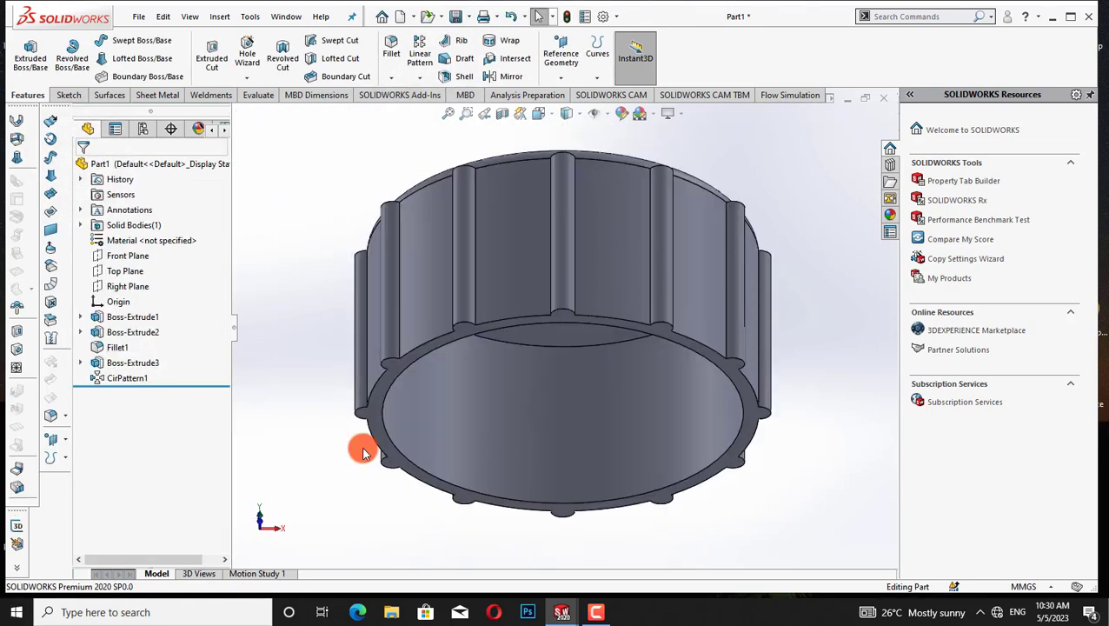
click(246, 77)
click(263, 131)
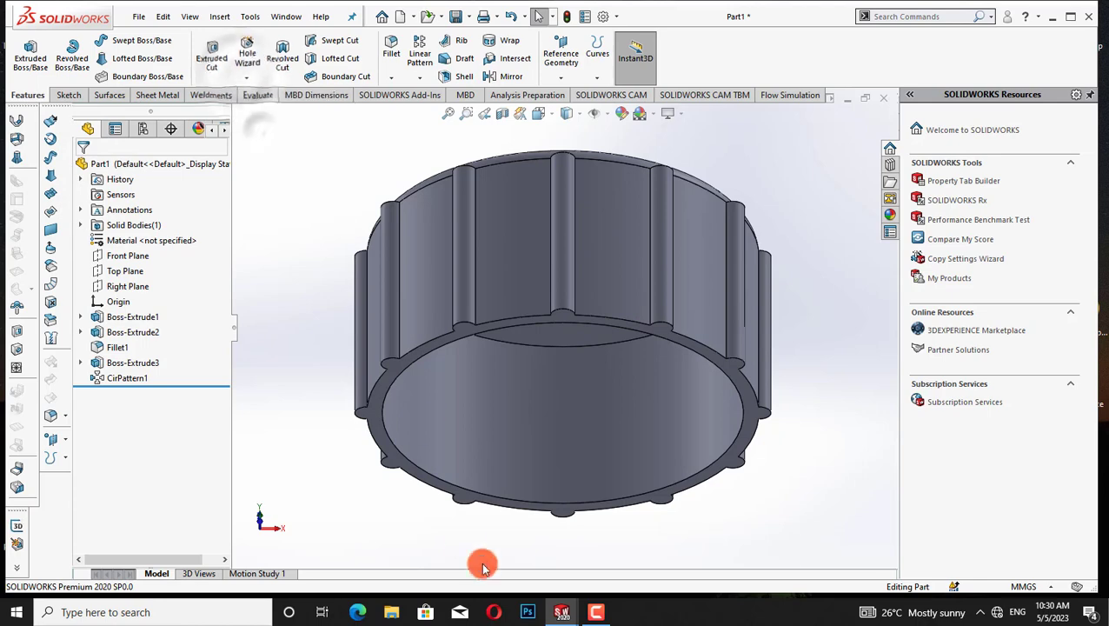
click(644, 323)
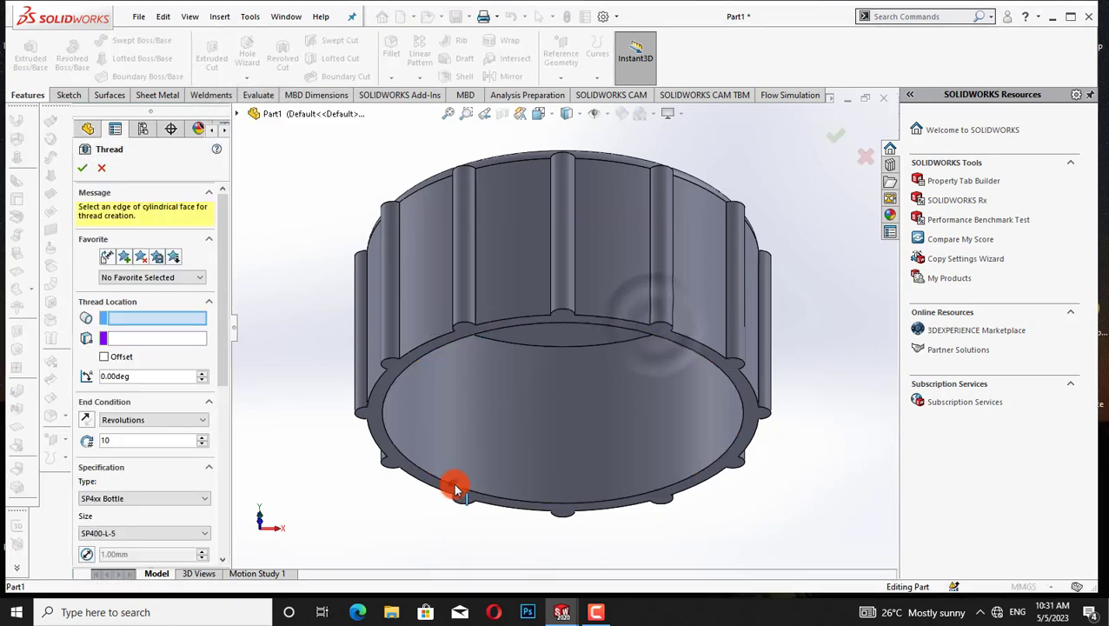
click(453, 485)
Set the thread's end condition to 3.5 revolutions
drag(226, 365, 277, 275)
click(288, 274)
key(Down)
key(Down)
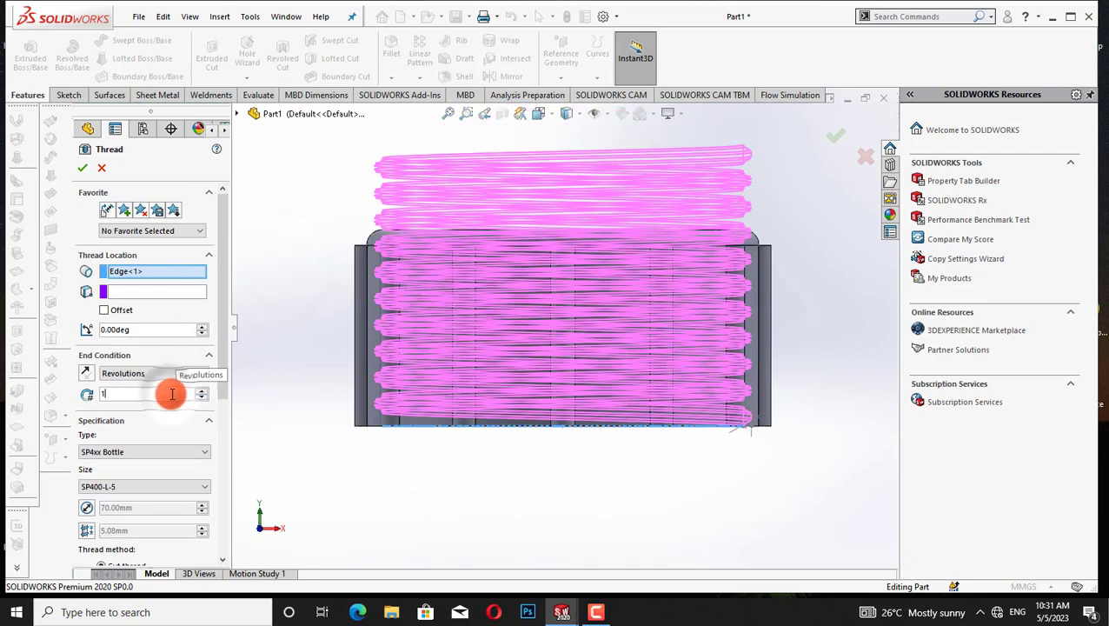
key(BackSpace)
text(3.5)
key(Return)
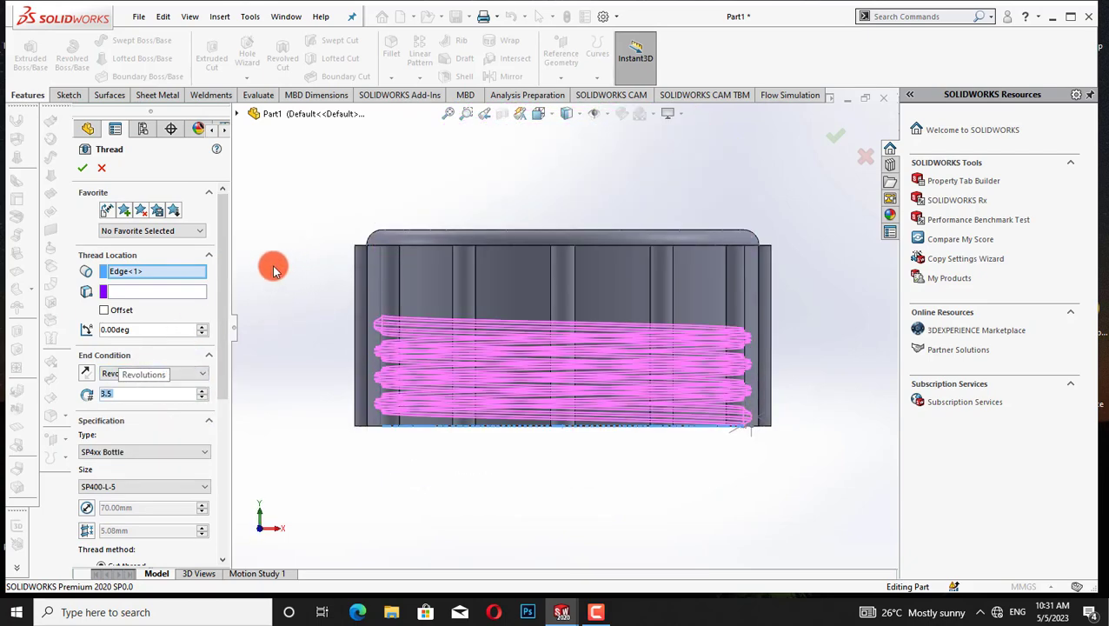
Check the thread options, raise the length to 4.25 revolutions and create the SP4xx Bottle cut thread
drag(218, 349, 217, 520)
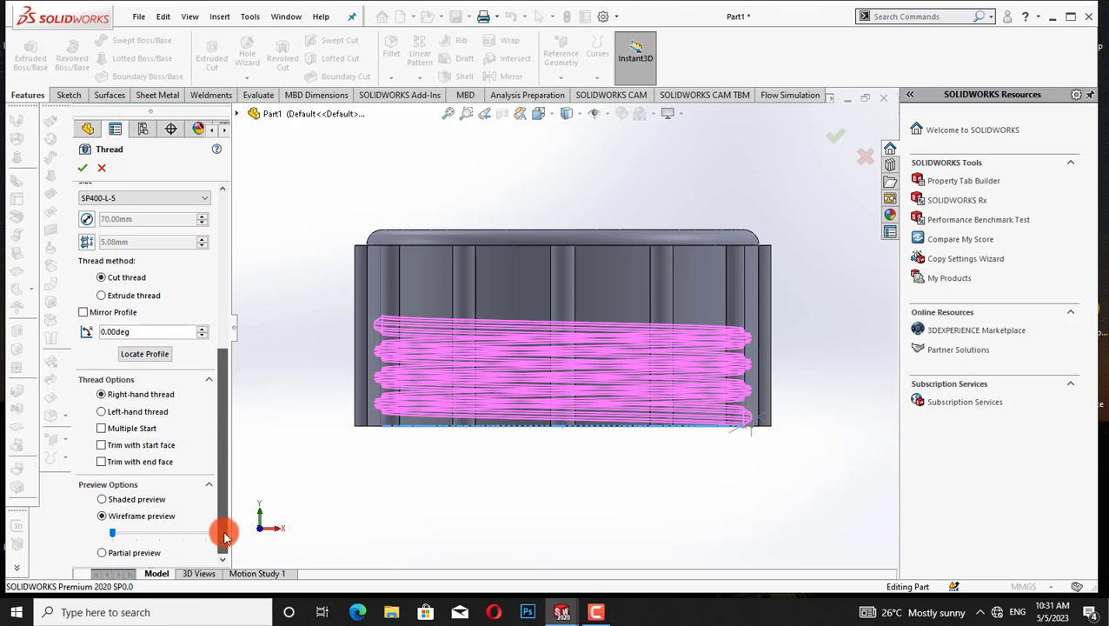
drag(224, 535, 127, 421)
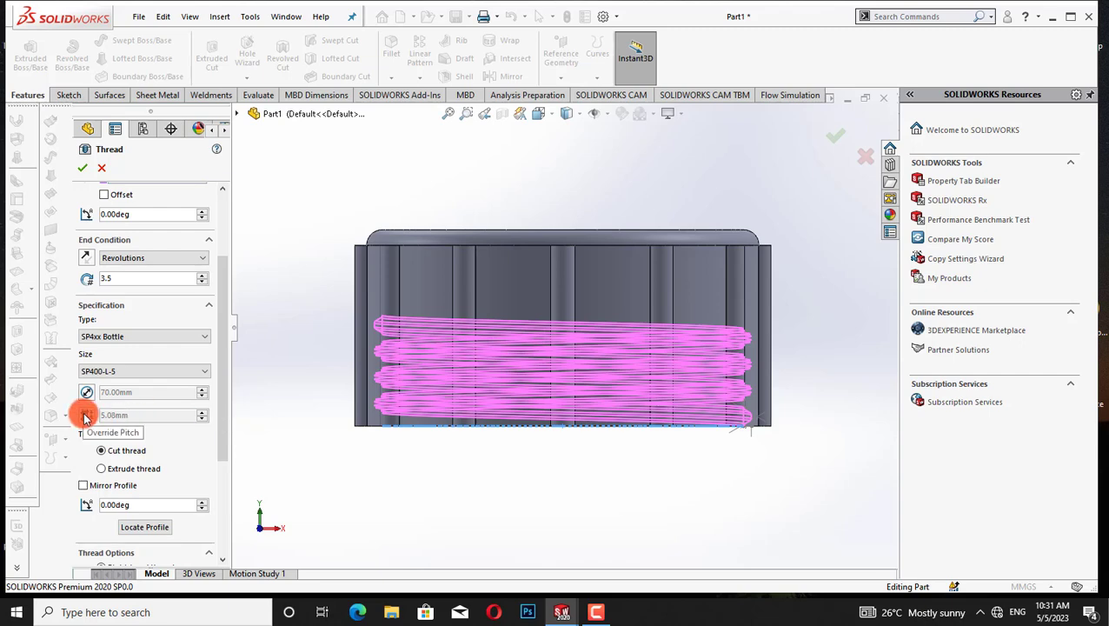
mouse_move(561, 612)
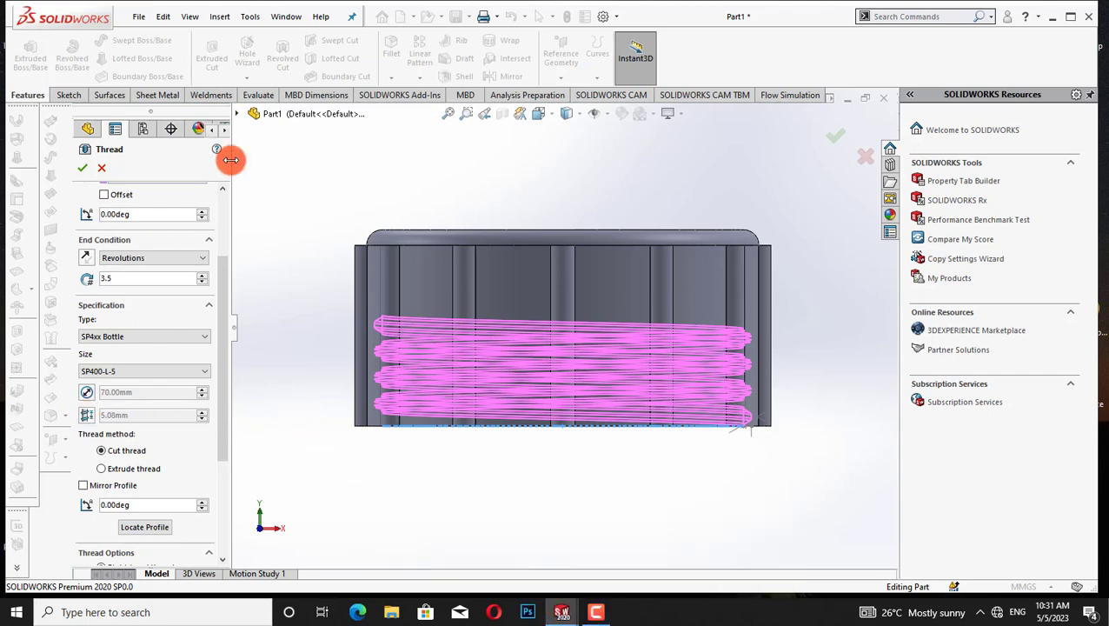
click(204, 276)
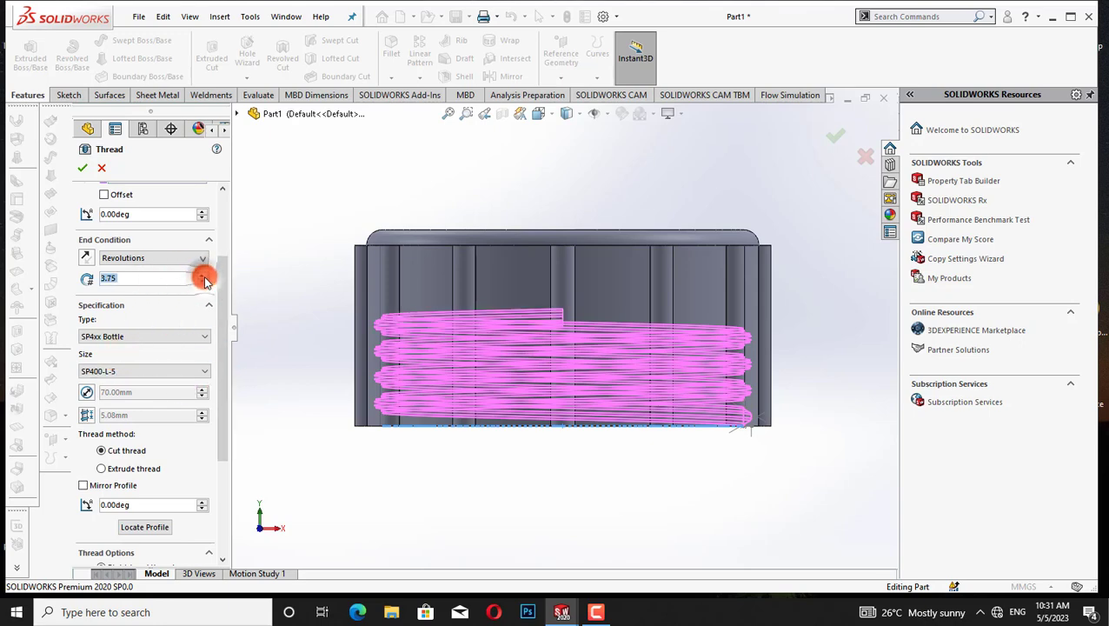
click(204, 276)
click(205, 274)
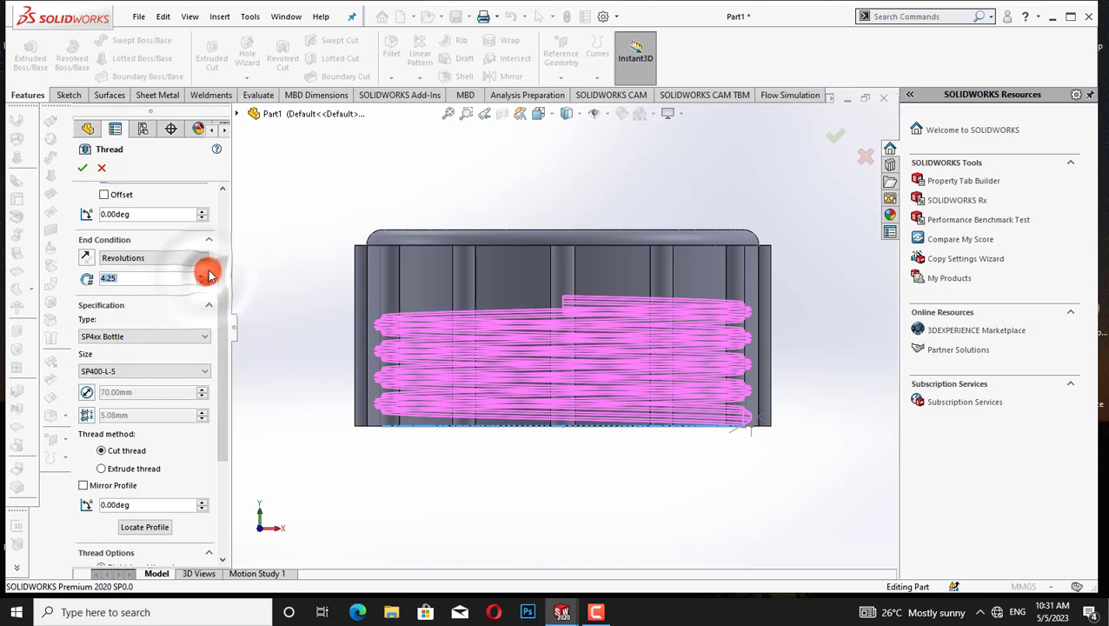
click(85, 170)
Turn on temporary axes while sketching on the thread's flat end face, and exit the empty sketch
middle_drag(449, 176, 490, 508)
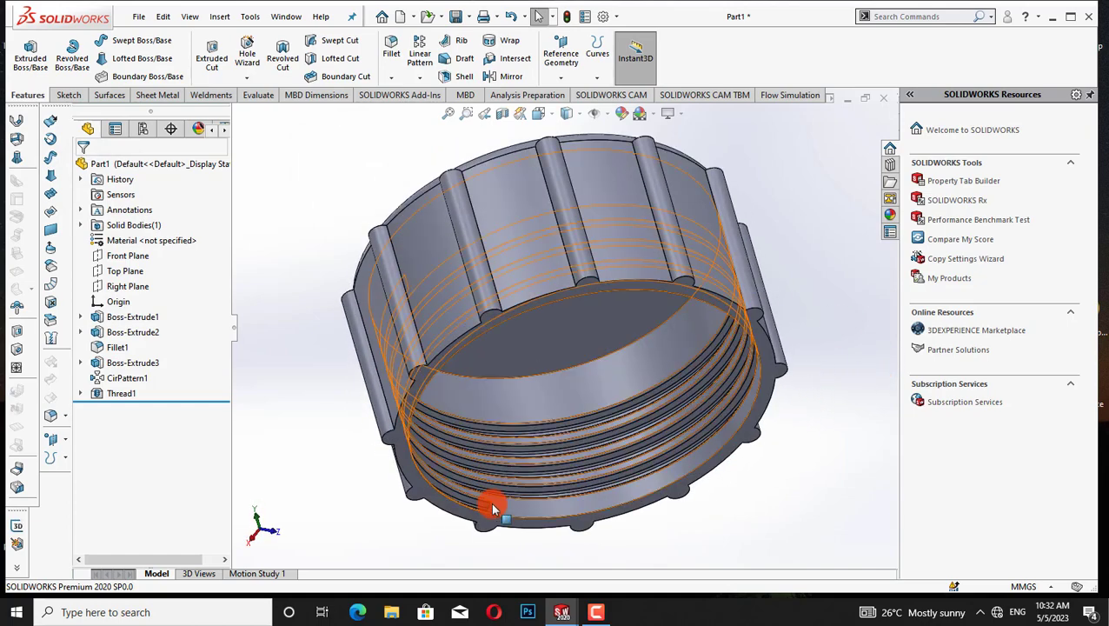
right_click(489, 511)
click(507, 238)
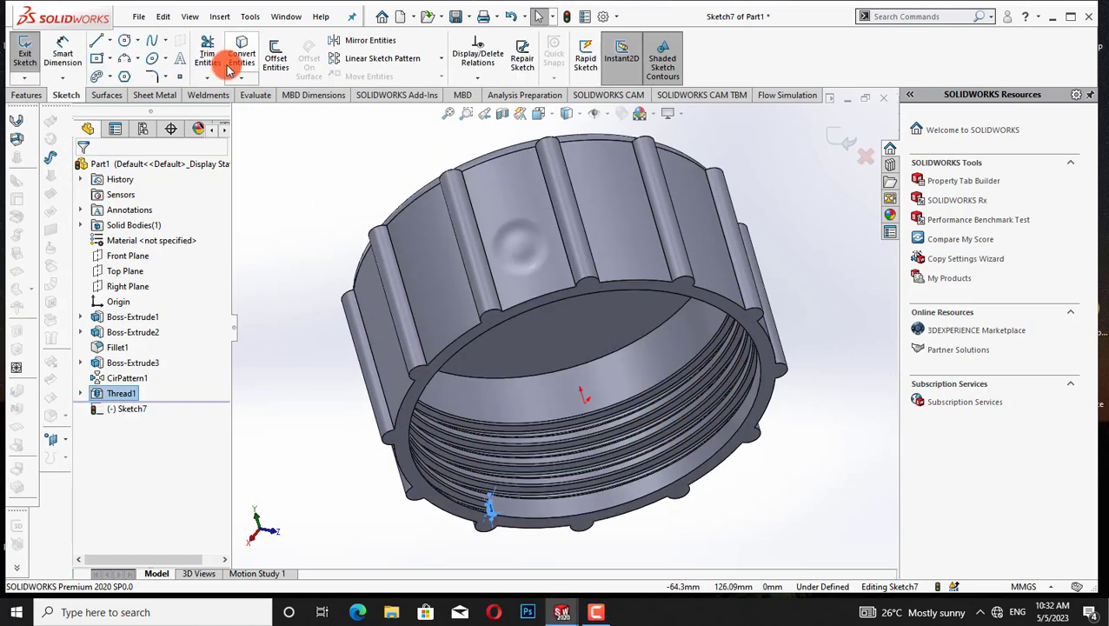
click(601, 114)
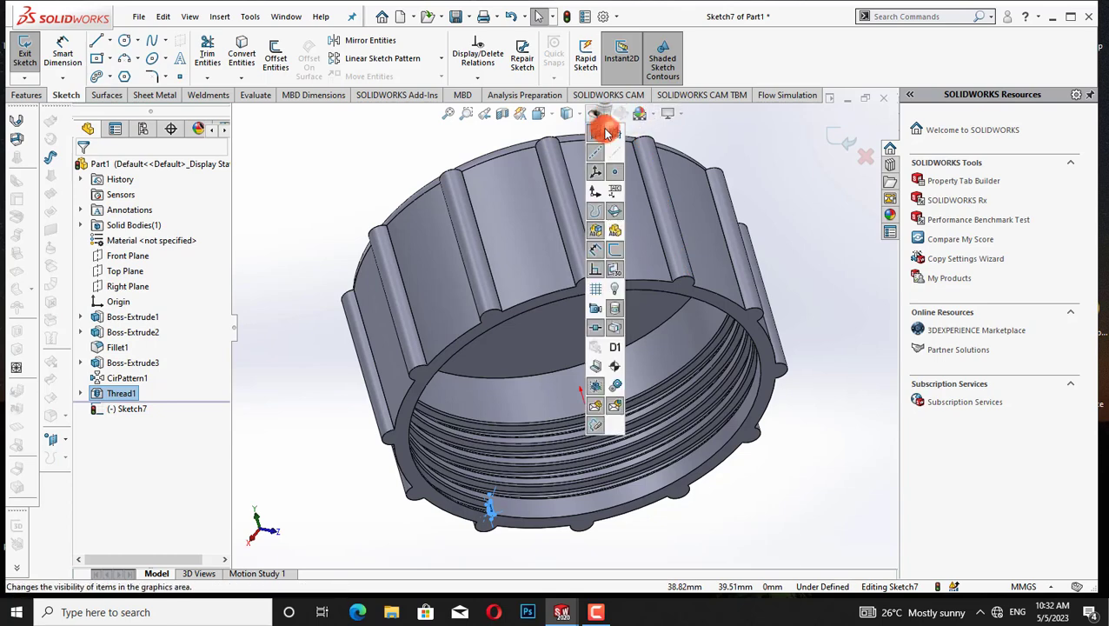
click(41, 94)
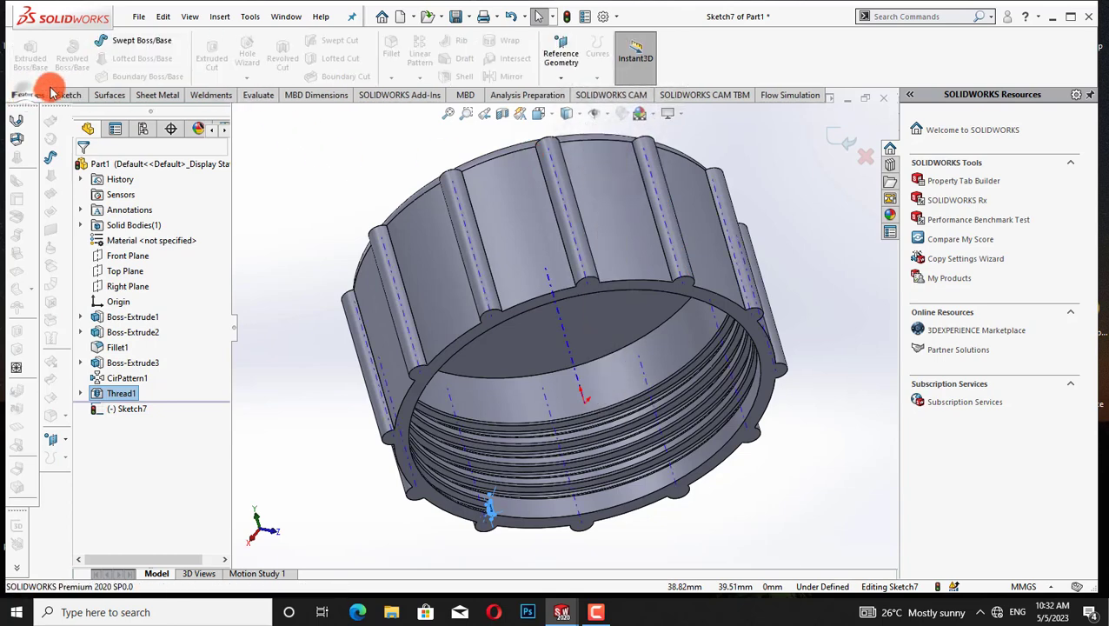
click(73, 97)
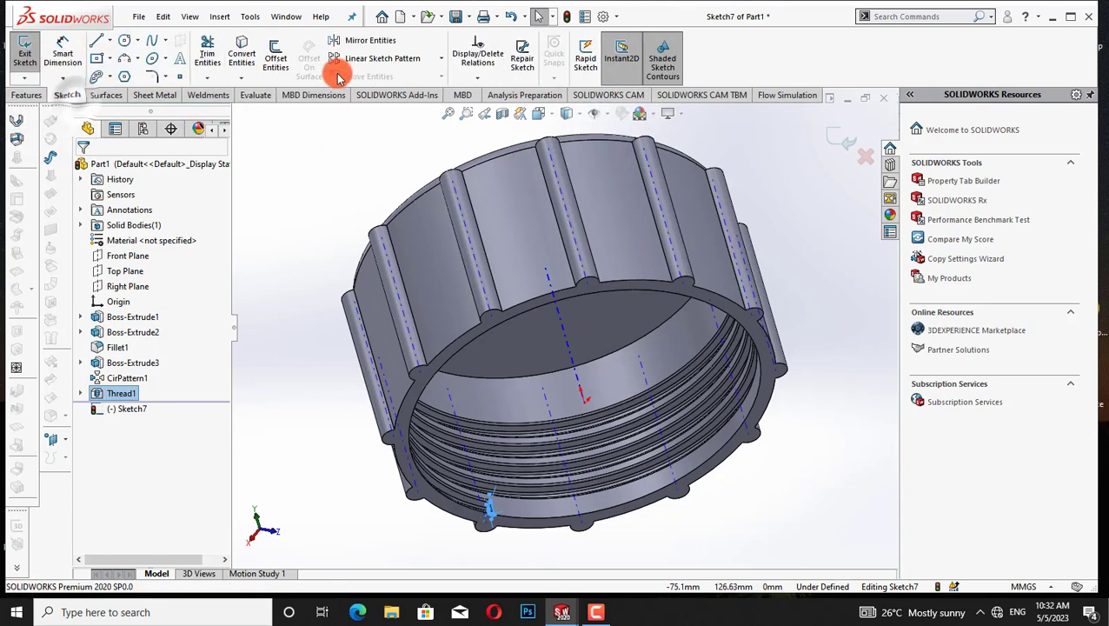
click(15, 99)
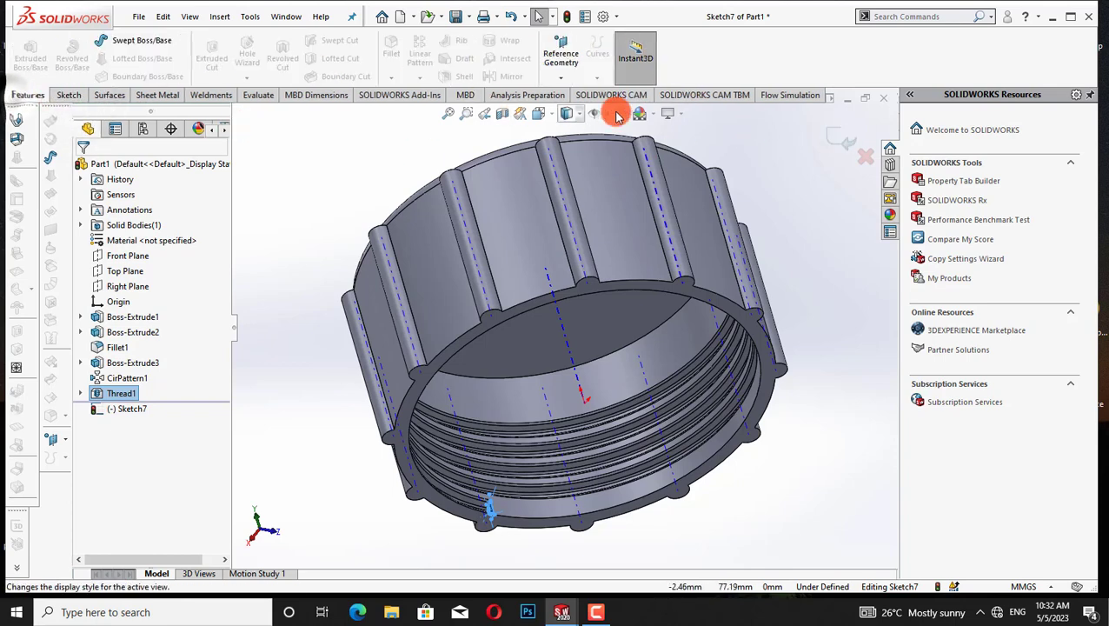
click(840, 137)
click(836, 206)
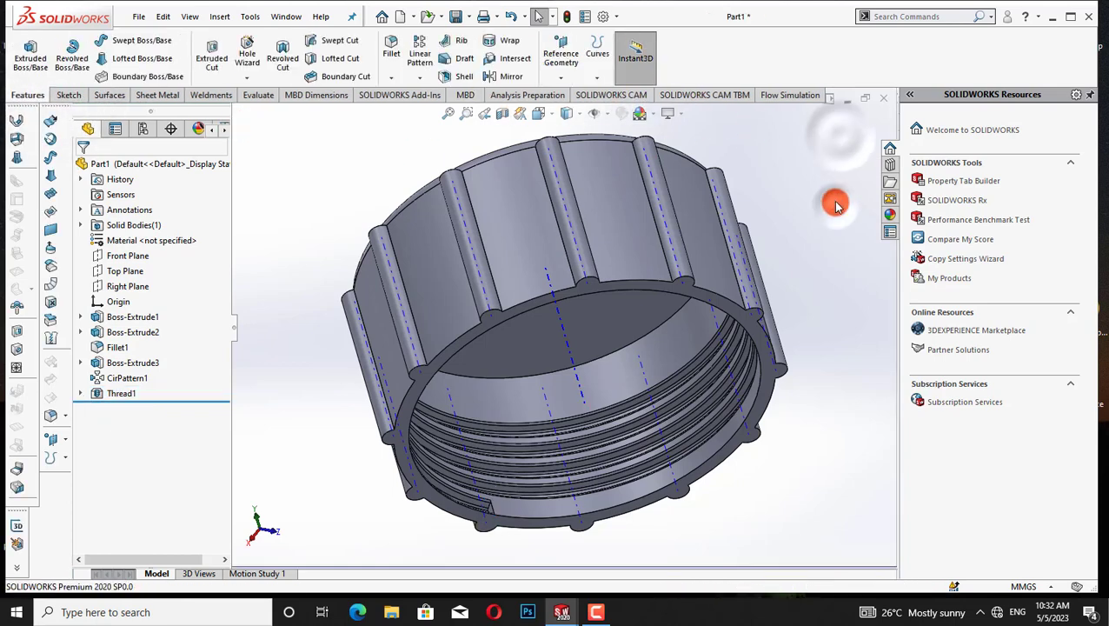
Sketch on the thread's flat end face and revolve-cut it 360° about the cap's central temporary axis
right_click(492, 515)
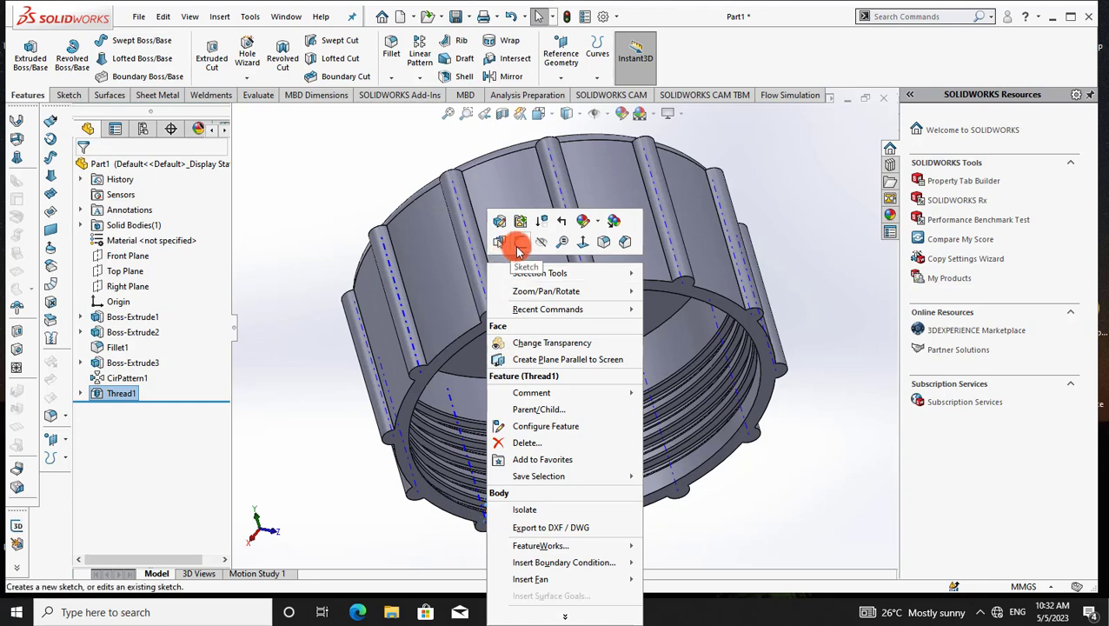
click(519, 248)
click(27, 94)
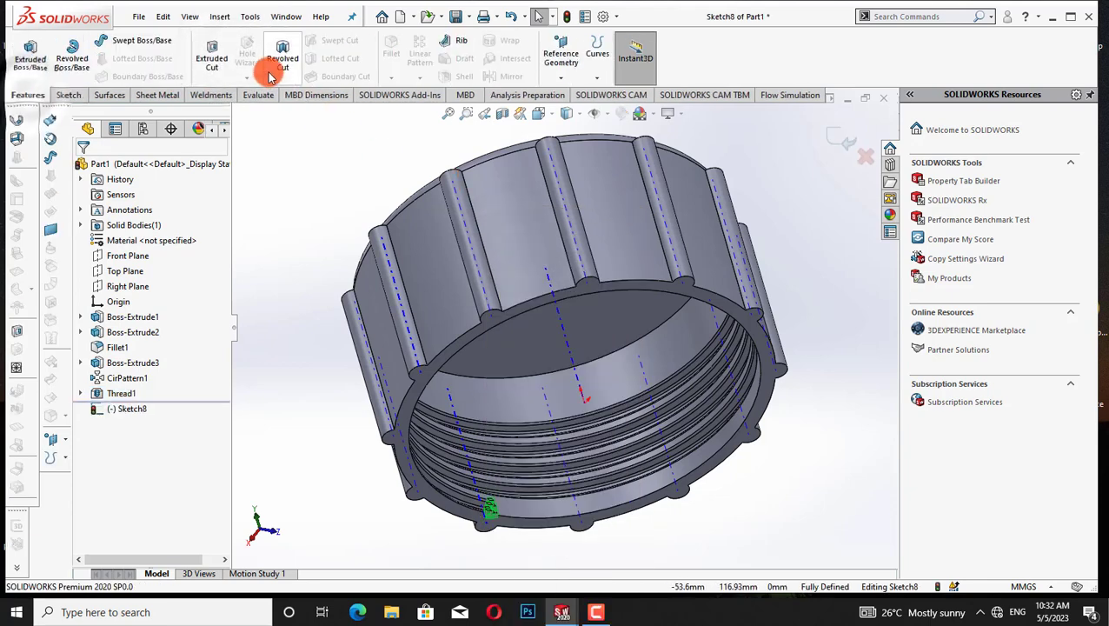
click(575, 381)
click(83, 169)
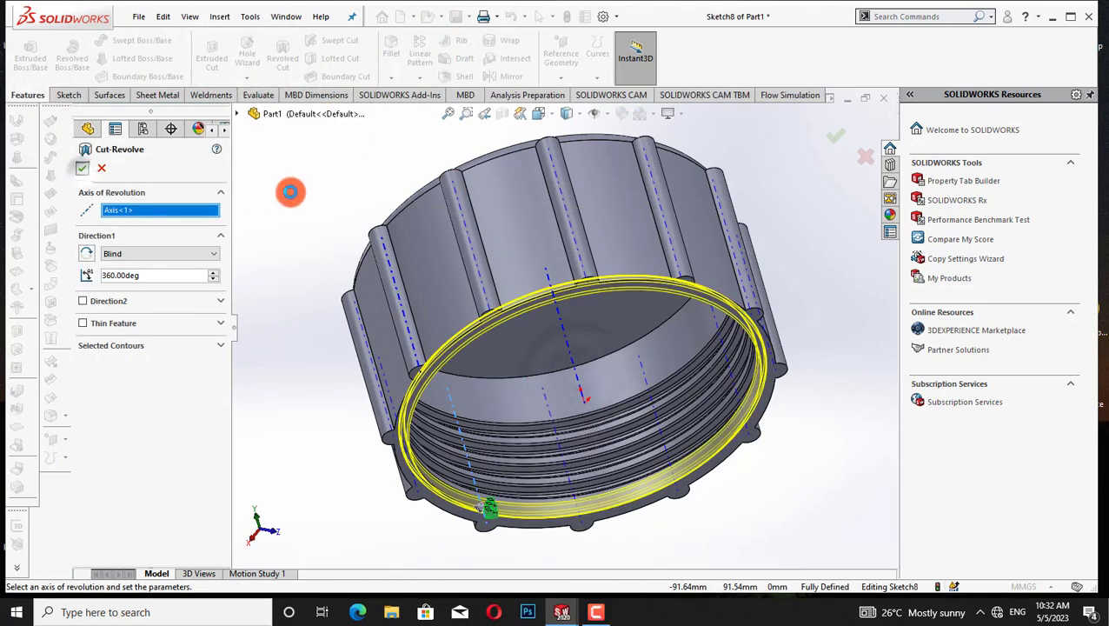
key(Down)
key(Down)
key(Down)
key(Down)
key(Up)
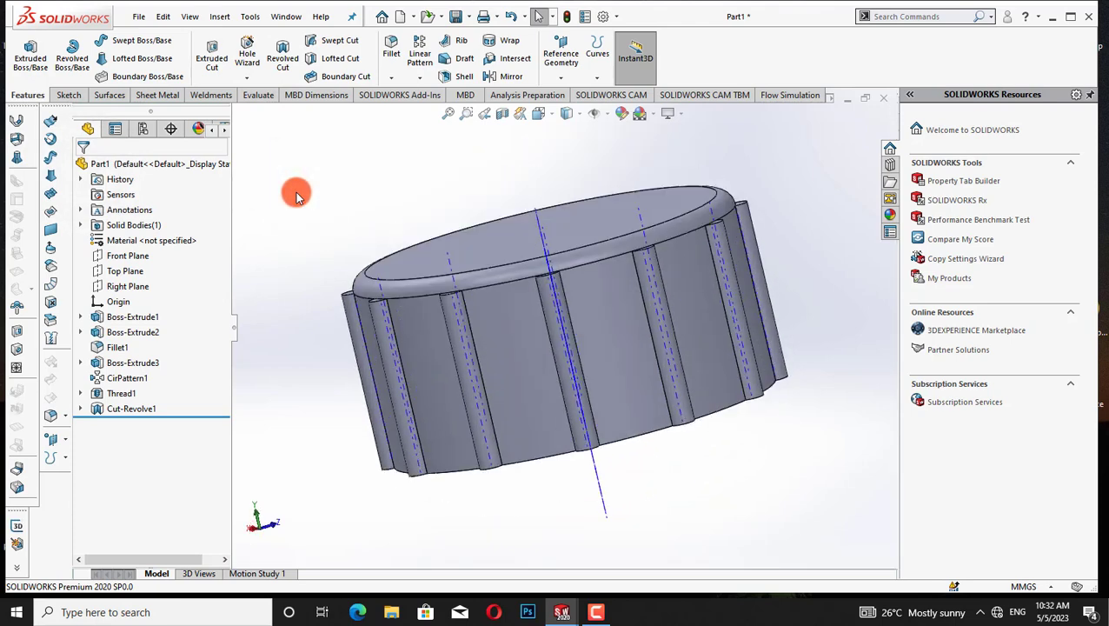
Hide the temporary axes and save the part to the Desktop as "wb cap"
click(598, 119)
click(607, 149)
click(142, 20)
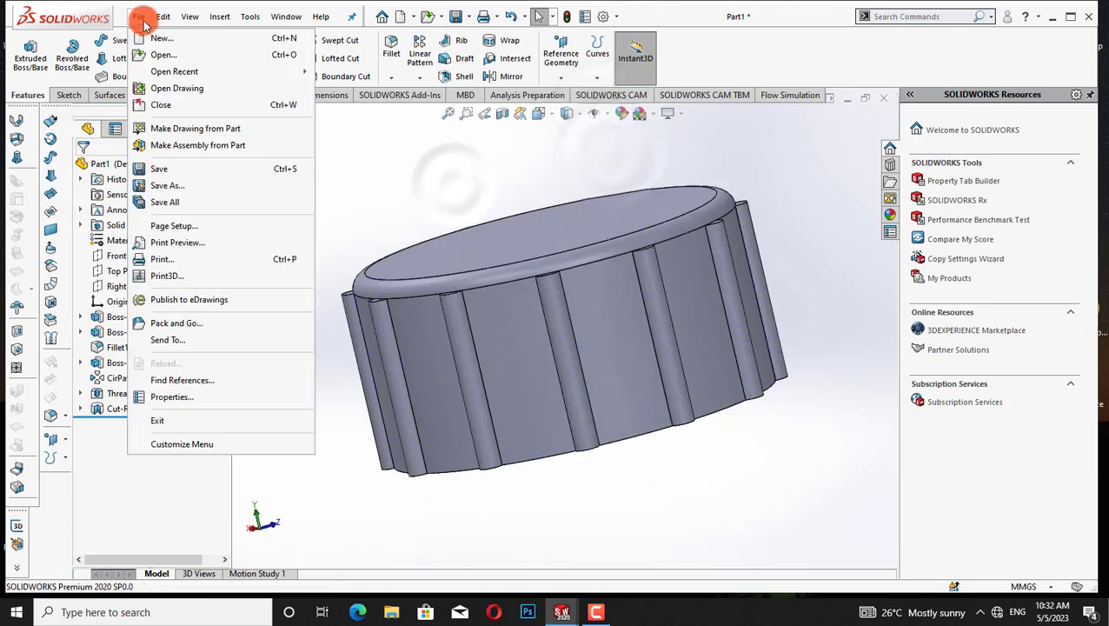
click(167, 185)
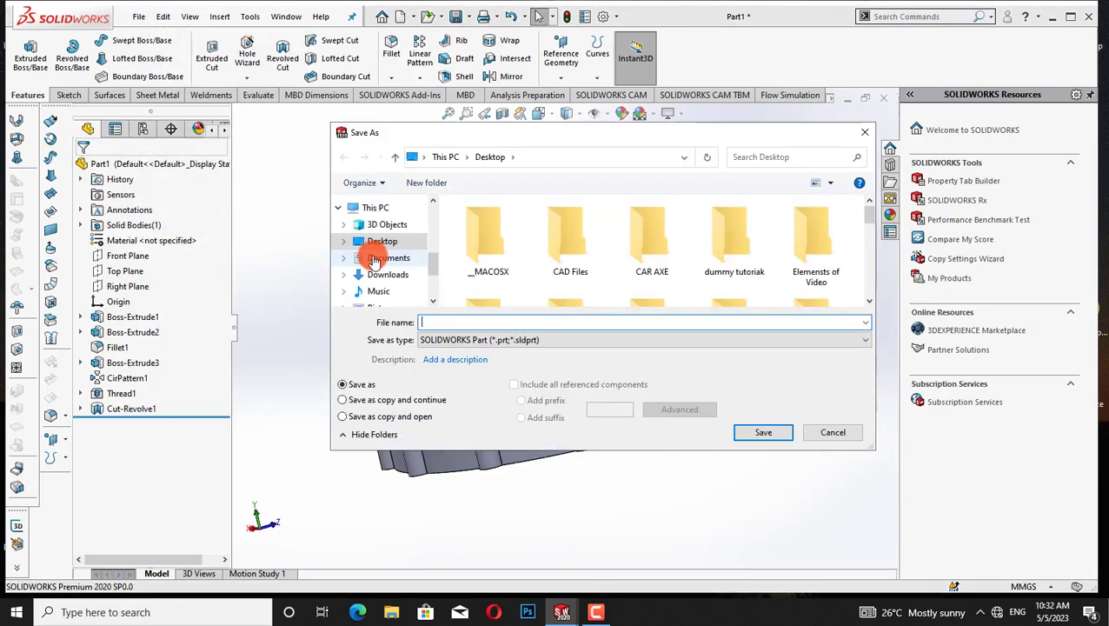
text(wb cap)
click(776, 437)
Create a new assembly and place the Water Bottle part as its first component
click(142, 19)
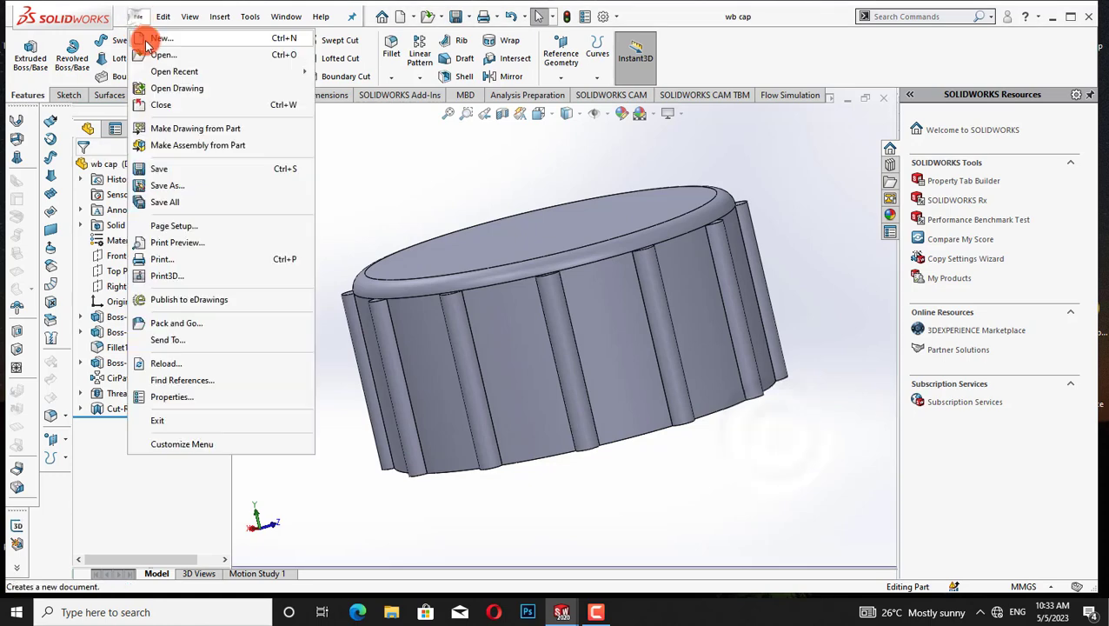
click(153, 52)
click(500, 261)
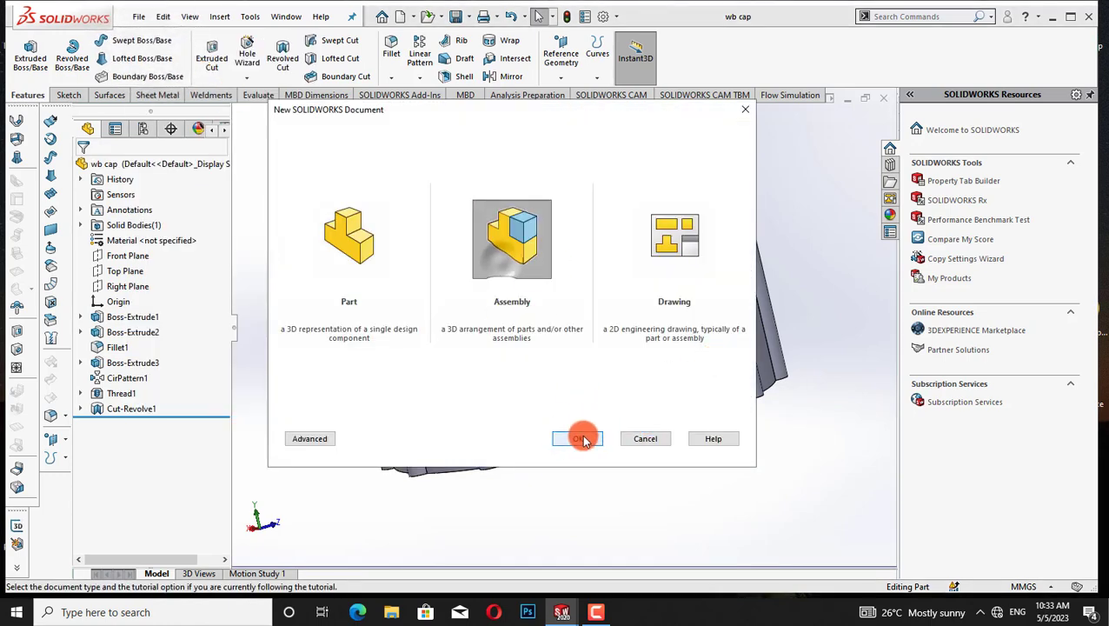
click(580, 437)
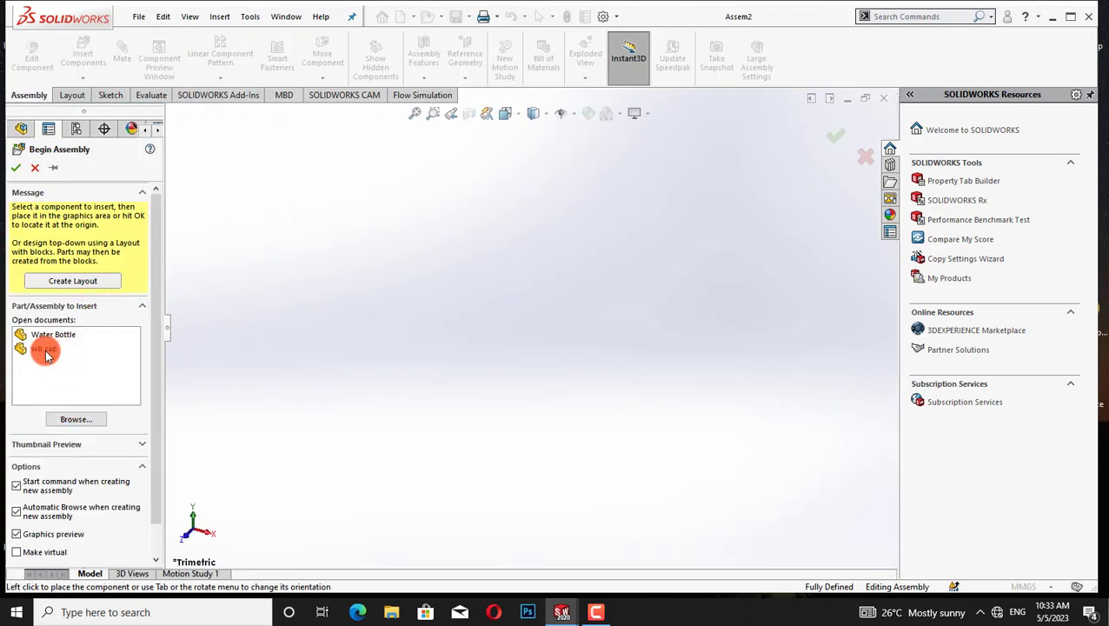
click(52, 334)
click(545, 378)
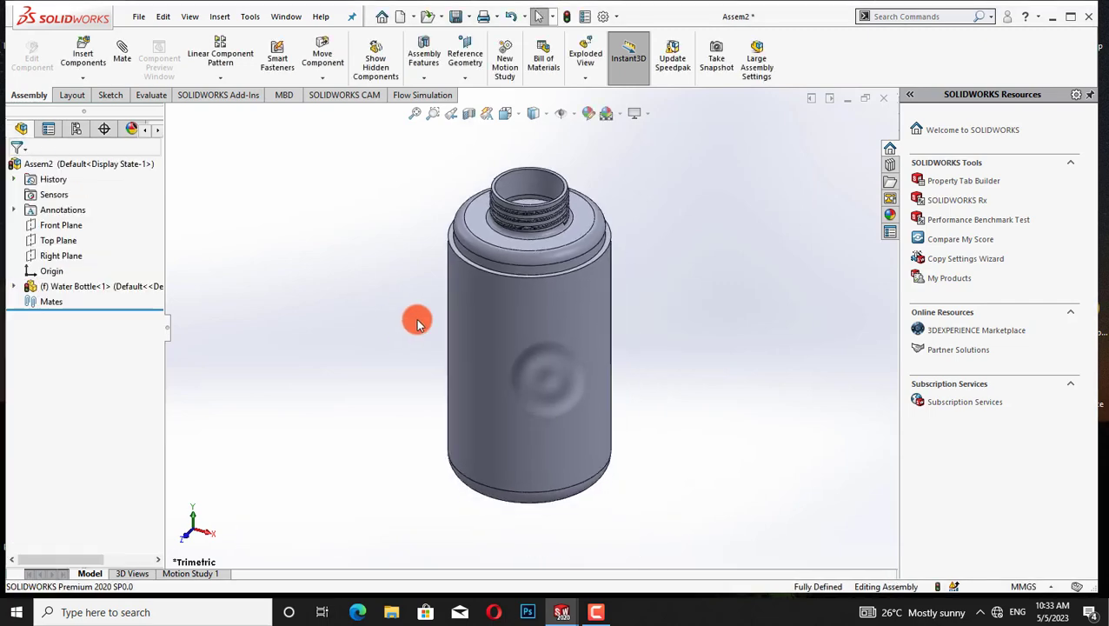
Insert the wb cap part beside the bottle's neck
click(83, 54)
click(45, 336)
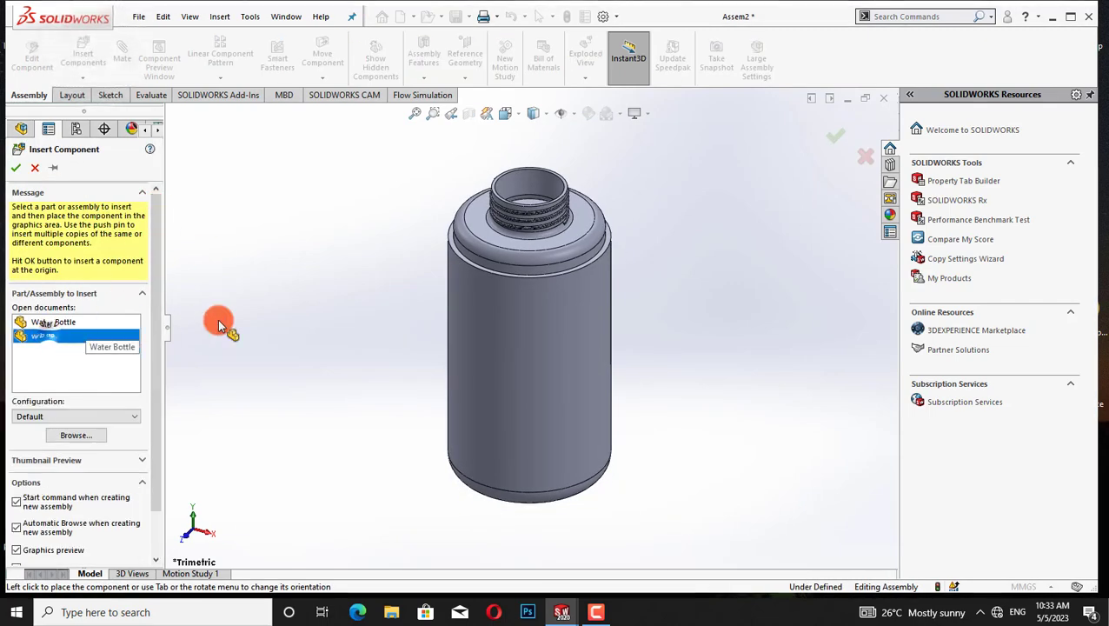
click(318, 208)
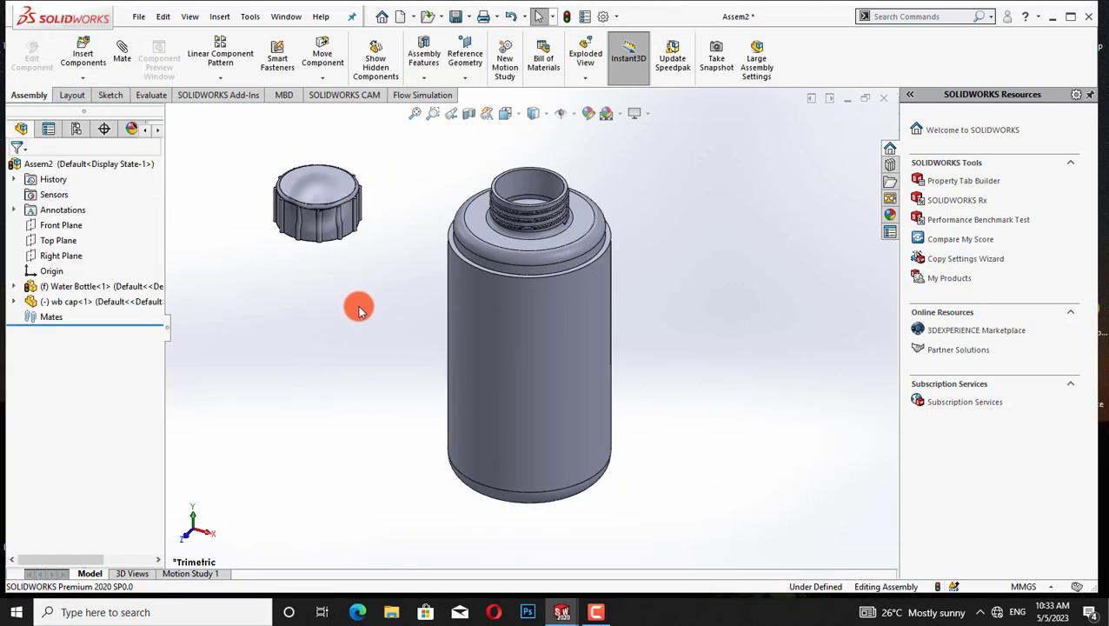
Add a concentric mate between the circular edge at the cap's open end and the rim edge of the bottle's mouth
middle_drag(359, 306, 368, 272)
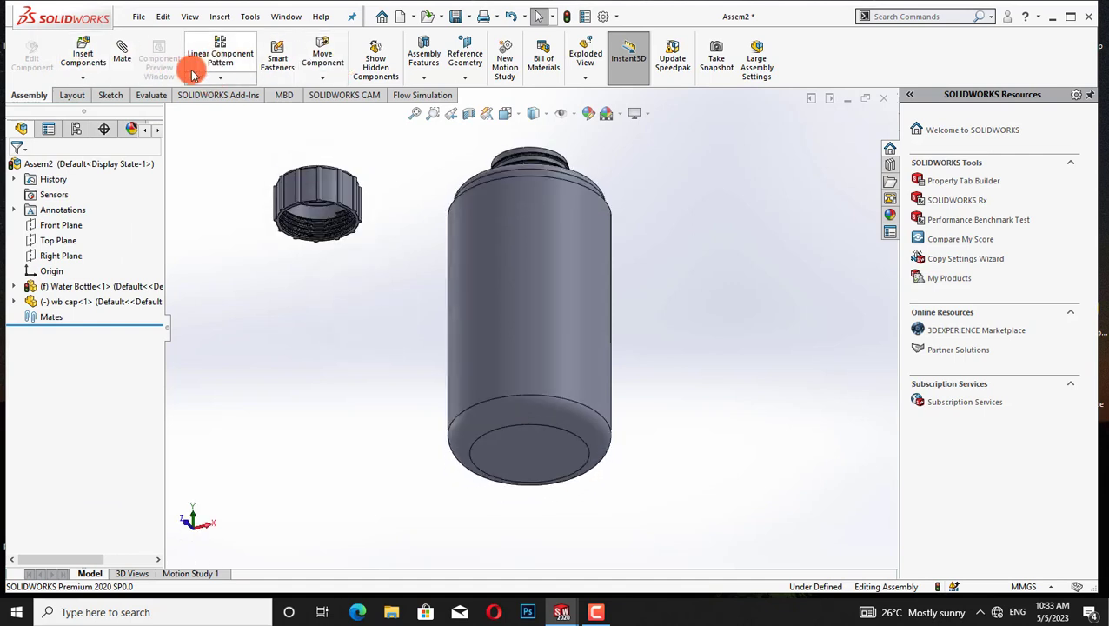
click(329, 209)
middle_drag(420, 181, 502, 187)
click(502, 184)
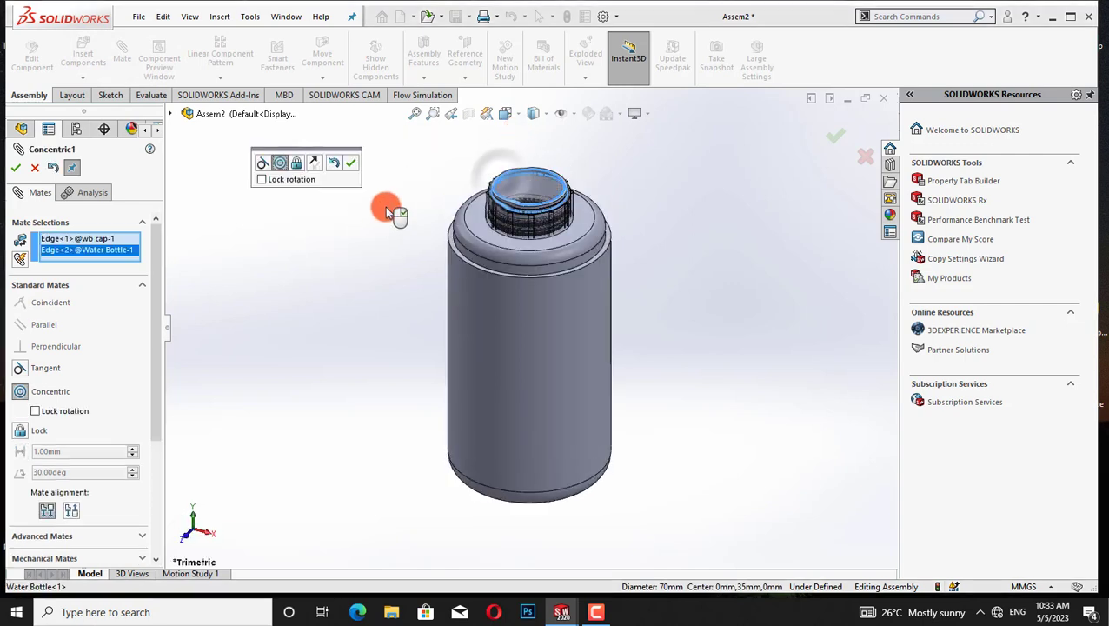
click(347, 166)
Slide the cap up along the bottle's axis until it is clear of the threaded neck
middle_drag(656, 193, 645, 173)
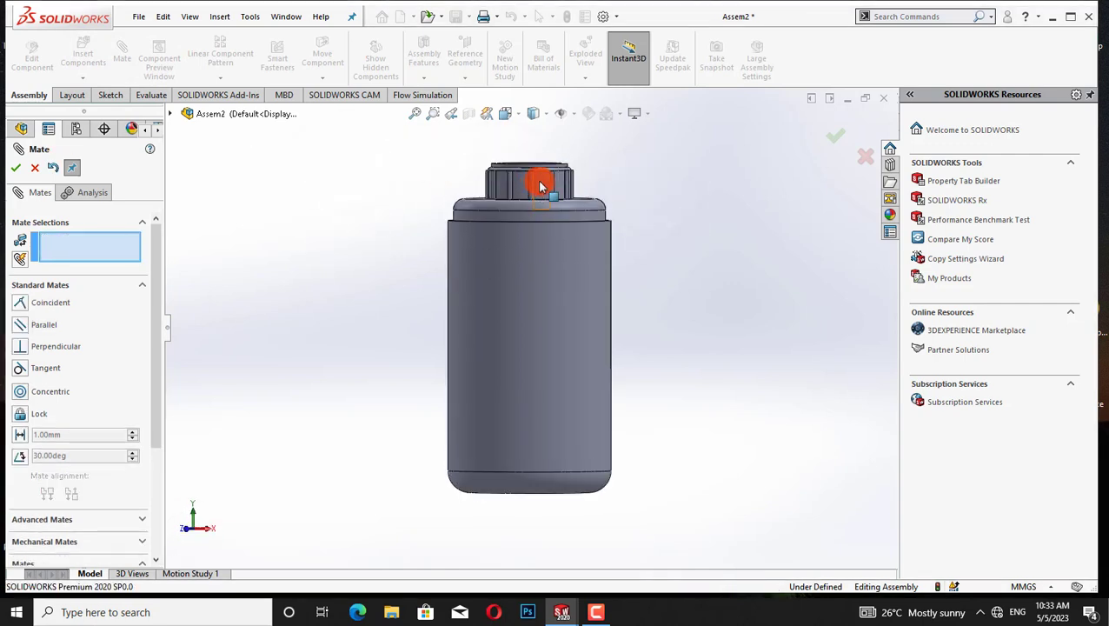
drag(540, 186, 590, 167)
middle_drag(653, 172, 652, 163)
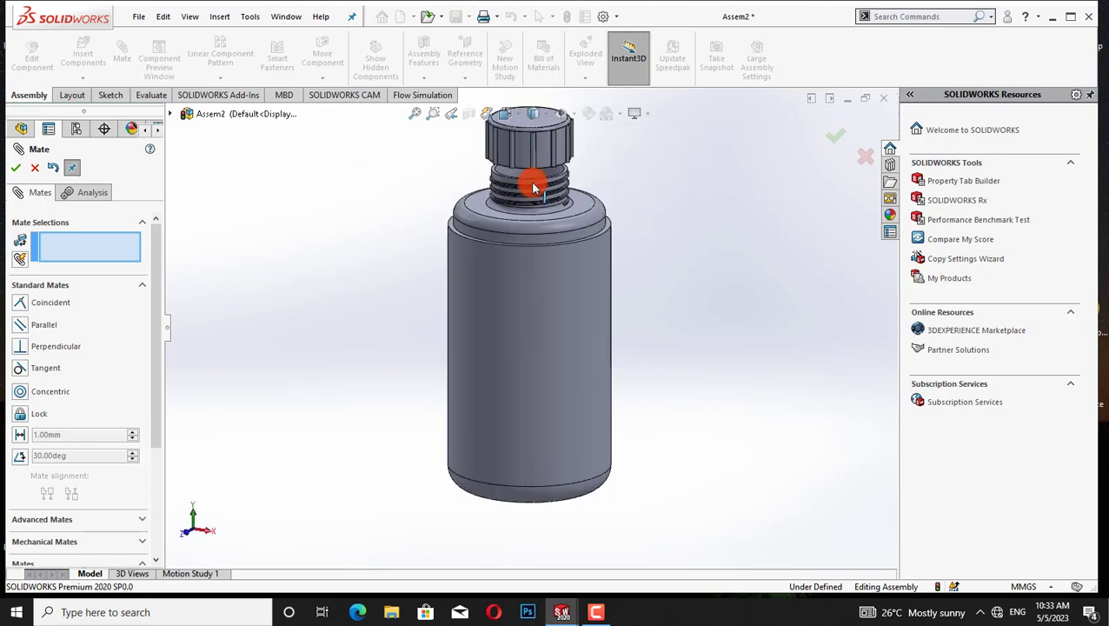
Add a coincident mate between the cap's inner top face and the flat rim face of the bottle's mouth
scroll(291, 185, down, 4)
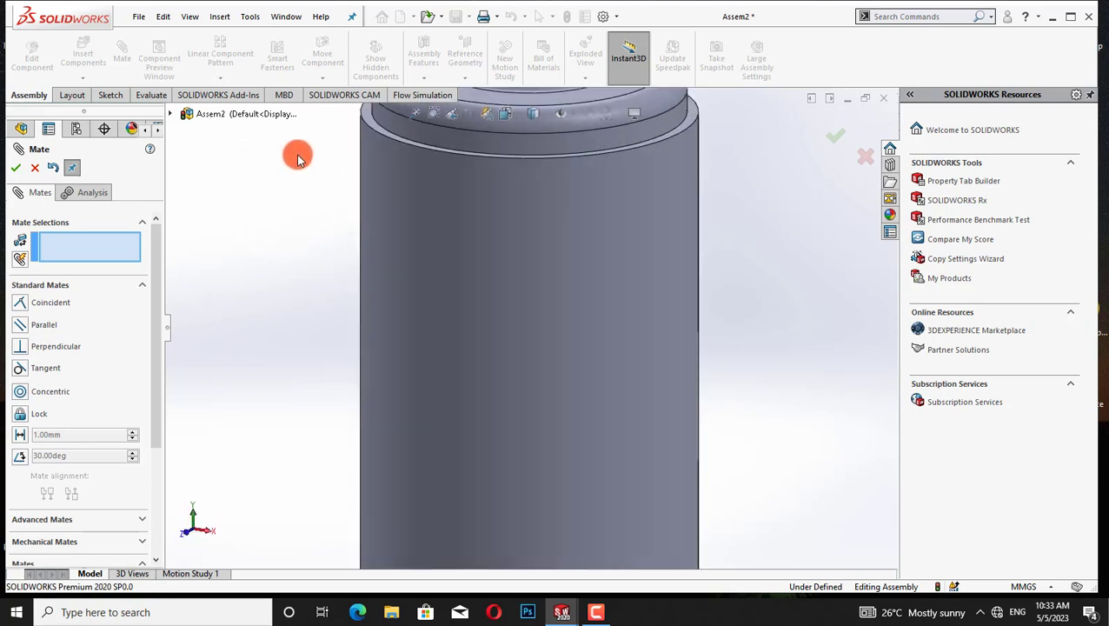
right_click(296, 156)
click(343, 225)
right_click(269, 190)
click(302, 263)
drag(579, 222, 591, 496)
drag(702, 251, 664, 332)
key(Up)
middle_drag(663, 317, 658, 297)
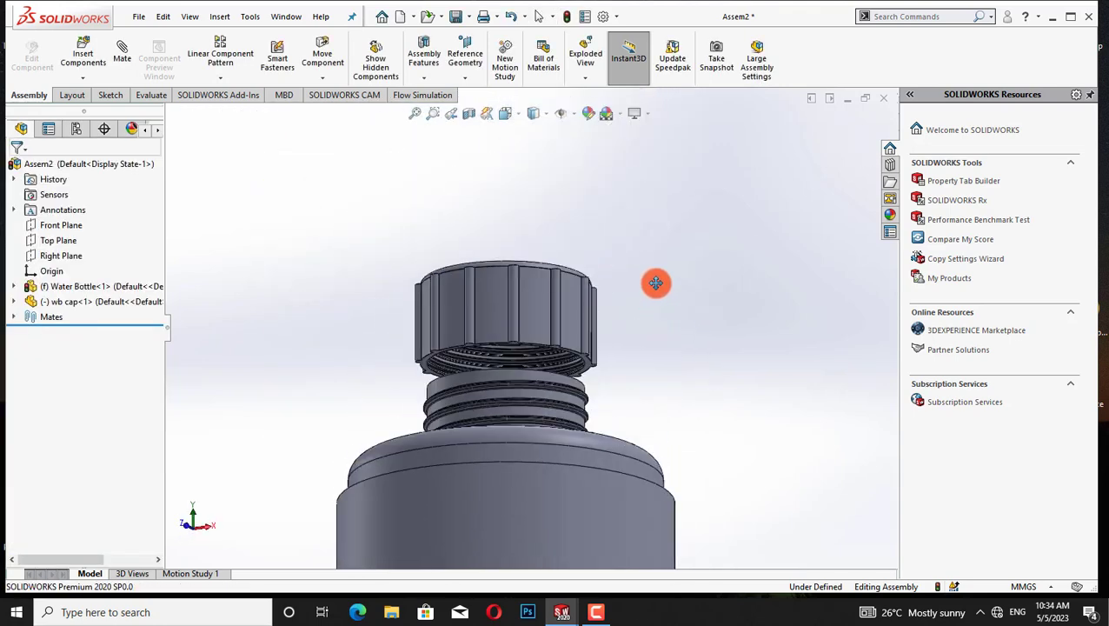
right_click(656, 283)
click(686, 295)
click(127, 60)
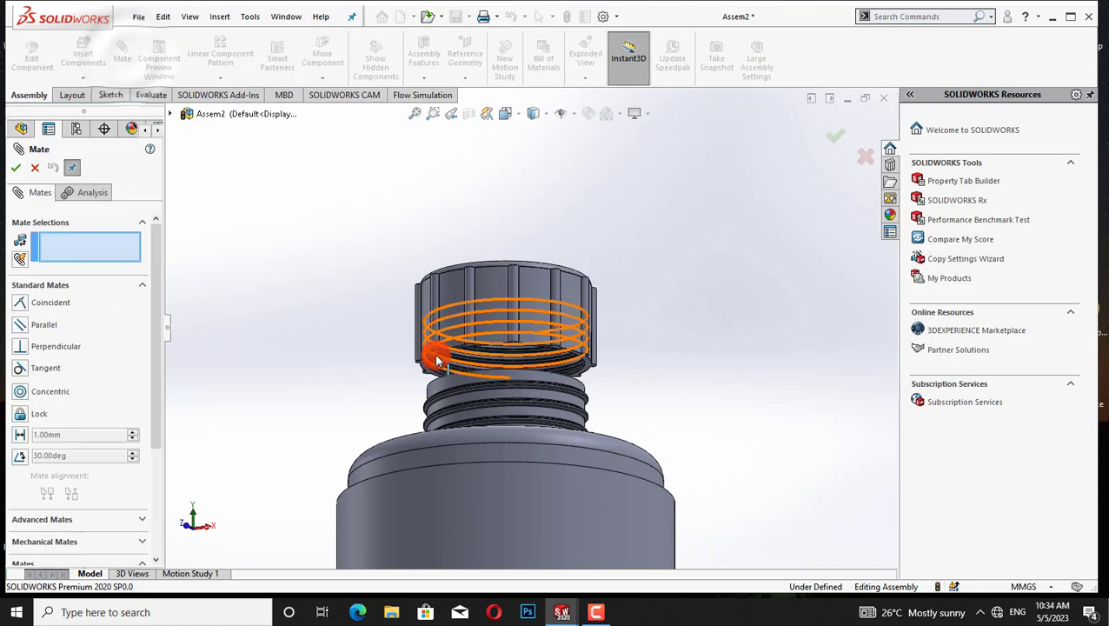
middle_drag(677, 217, 599, 264)
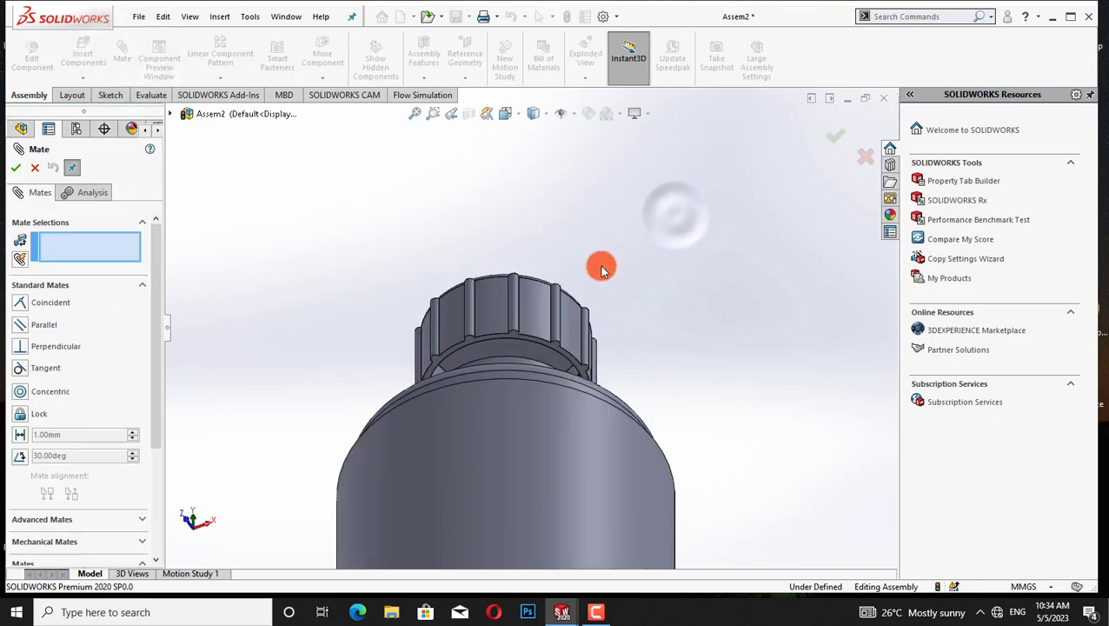
click(522, 352)
middle_drag(614, 346, 528, 376)
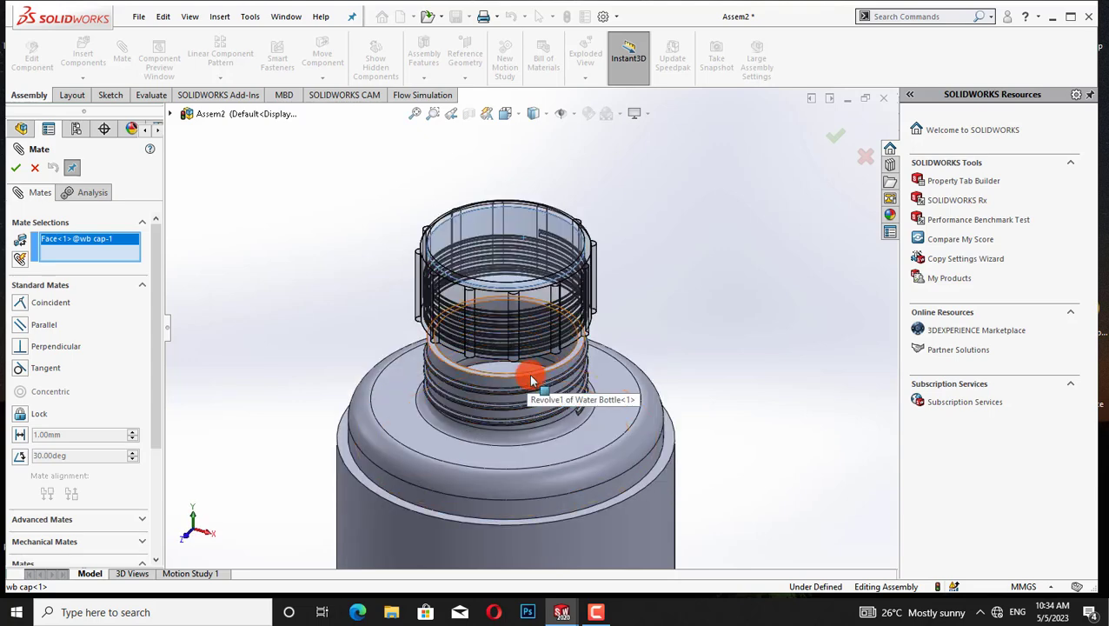
click(532, 380)
click(16, 167)
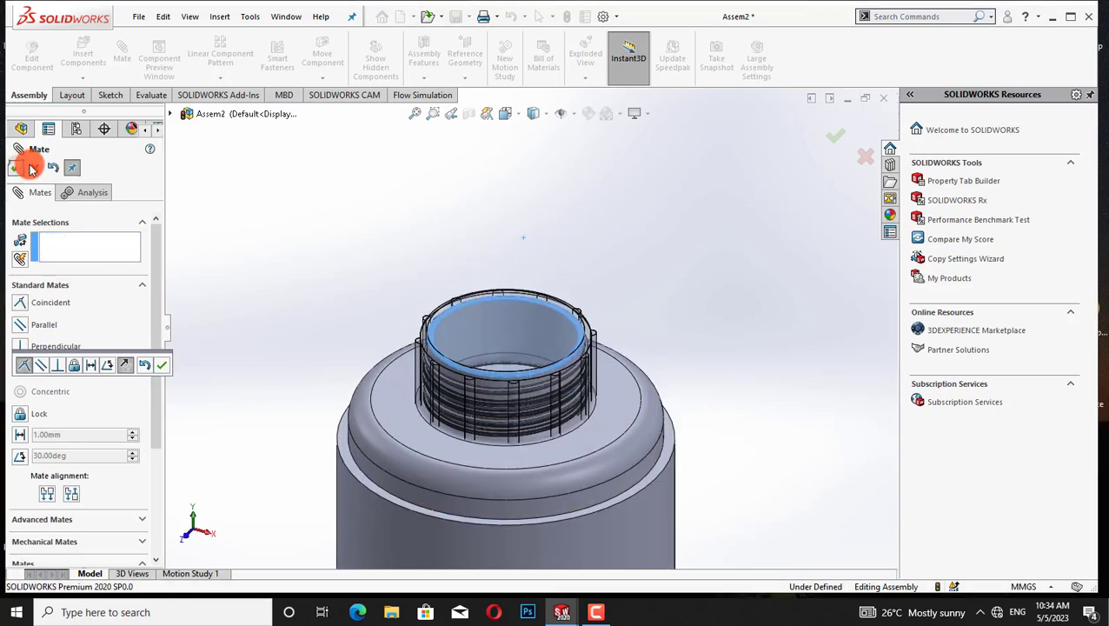
Examine the fit of the cap on the bottle from the side and from above
middle_drag(453, 218, 458, 213)
scroll(466, 196, up, 5)
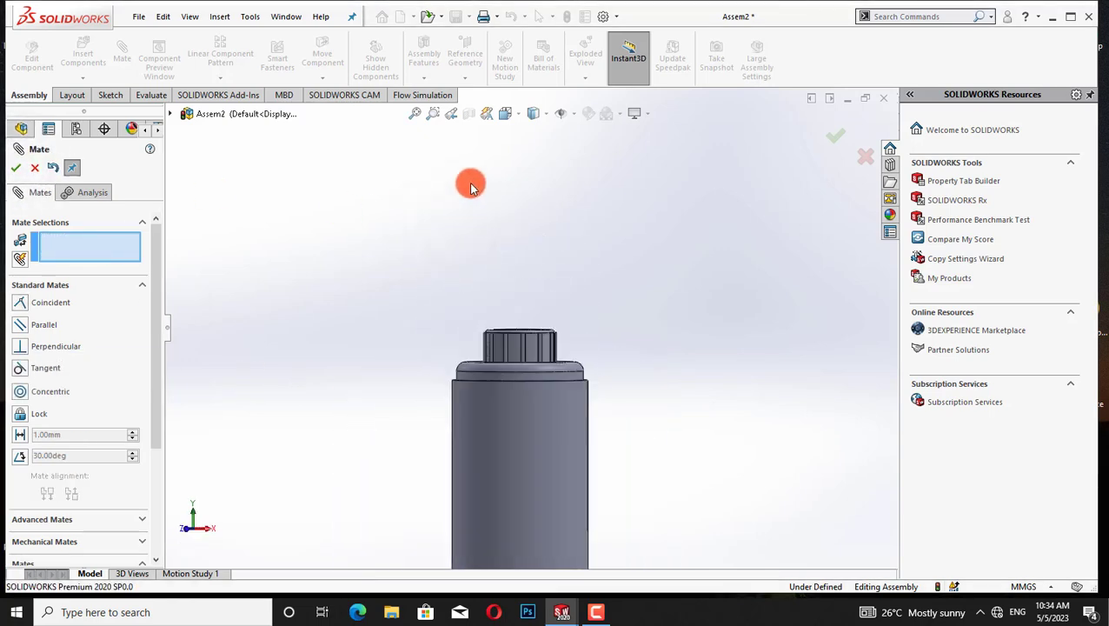
right_click(495, 132)
click(509, 207)
right_click(390, 201)
click(415, 287)
drag(550, 434, 538, 334)
right_click(709, 271)
click(721, 278)
middle_drag(721, 271, 723, 292)
click(139, 17)
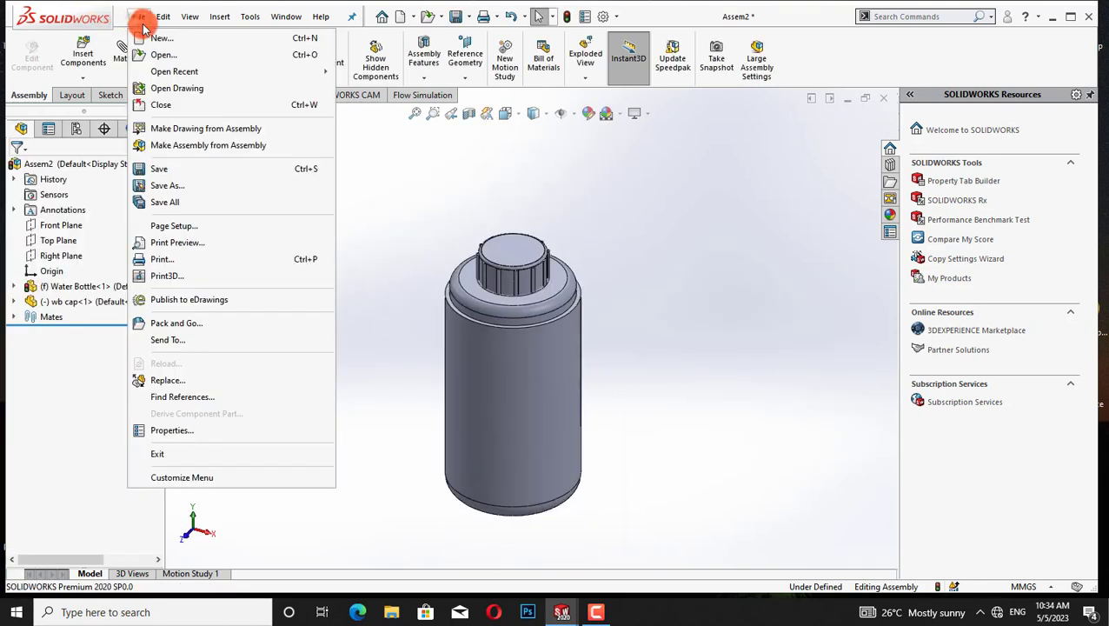
click(431, 176)
click(131, 52)
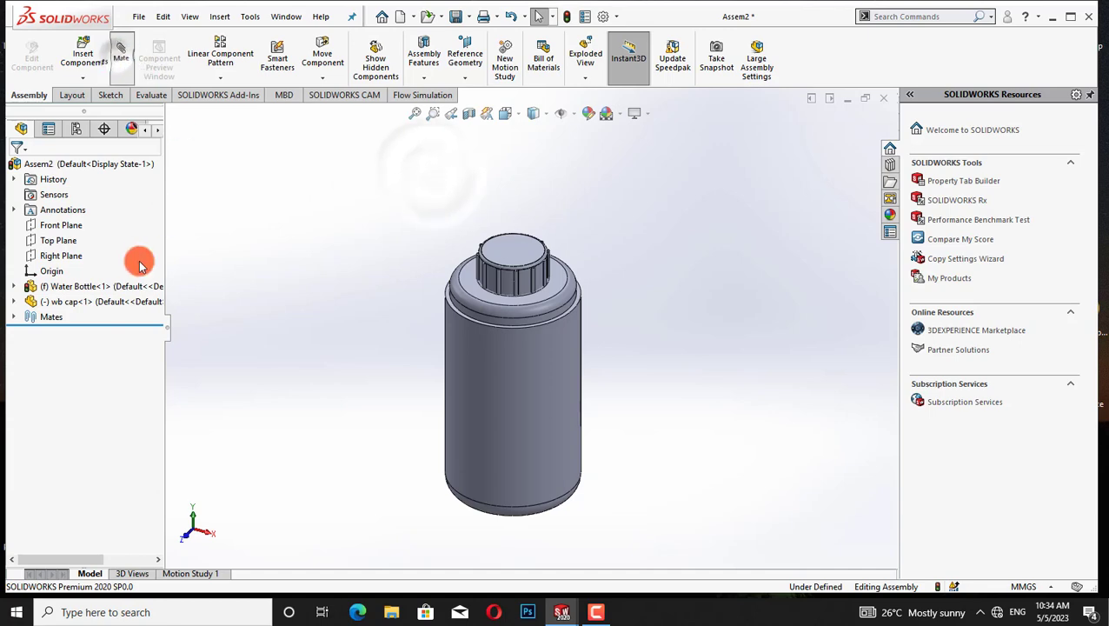
click(29, 166)
Insert the Bottle Cup part from the Desktop and place it beside the bottle
click(85, 49)
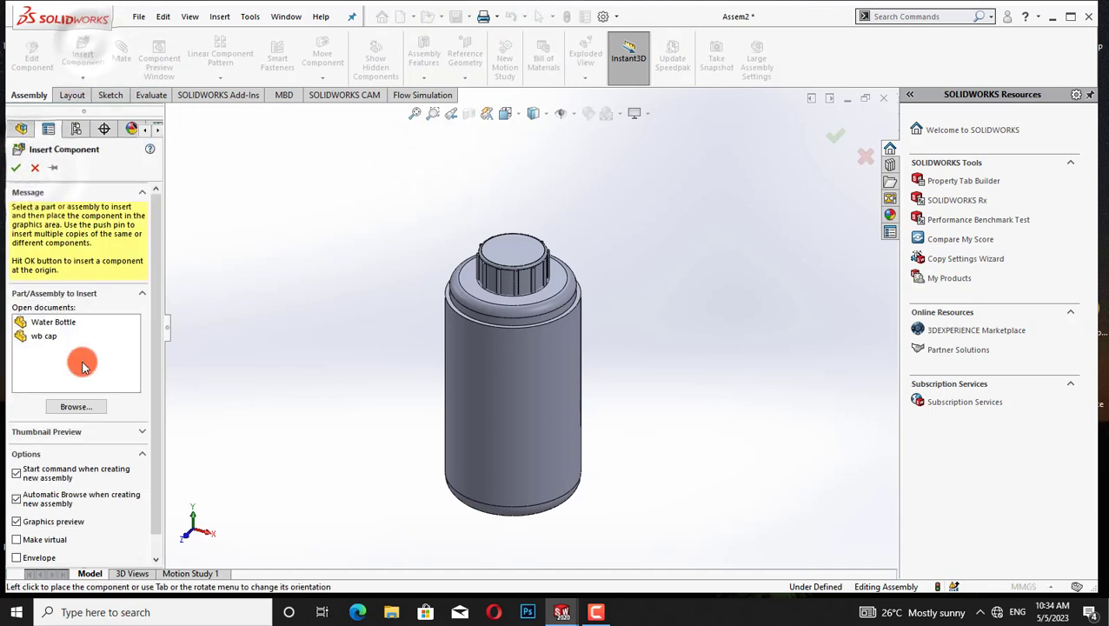
click(89, 407)
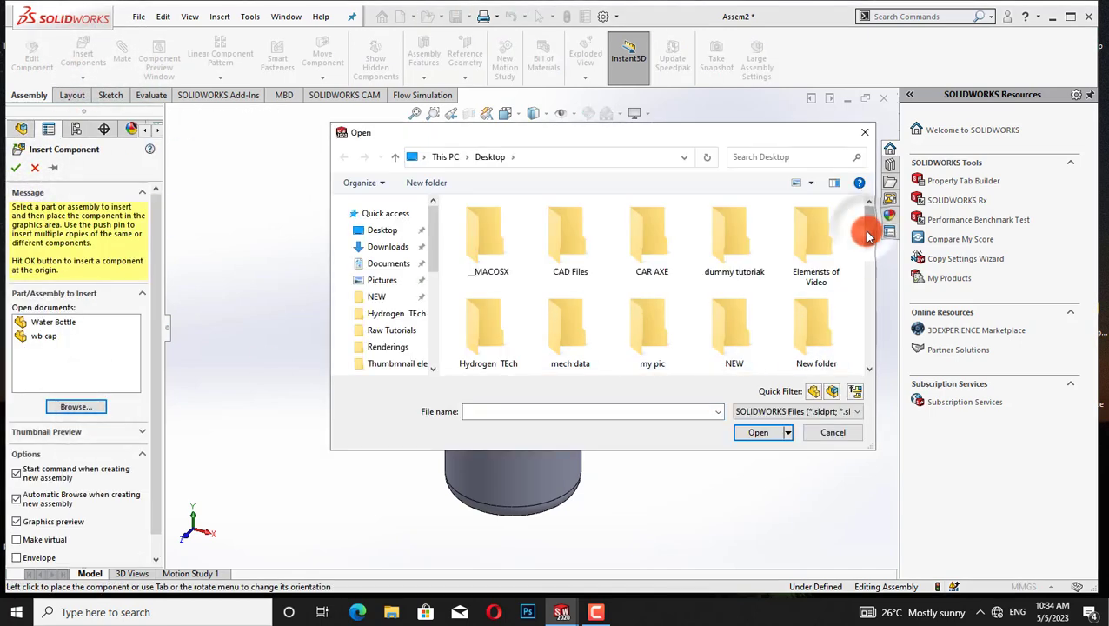
scroll(867, 237, down, 5)
click(736, 237)
click(758, 433)
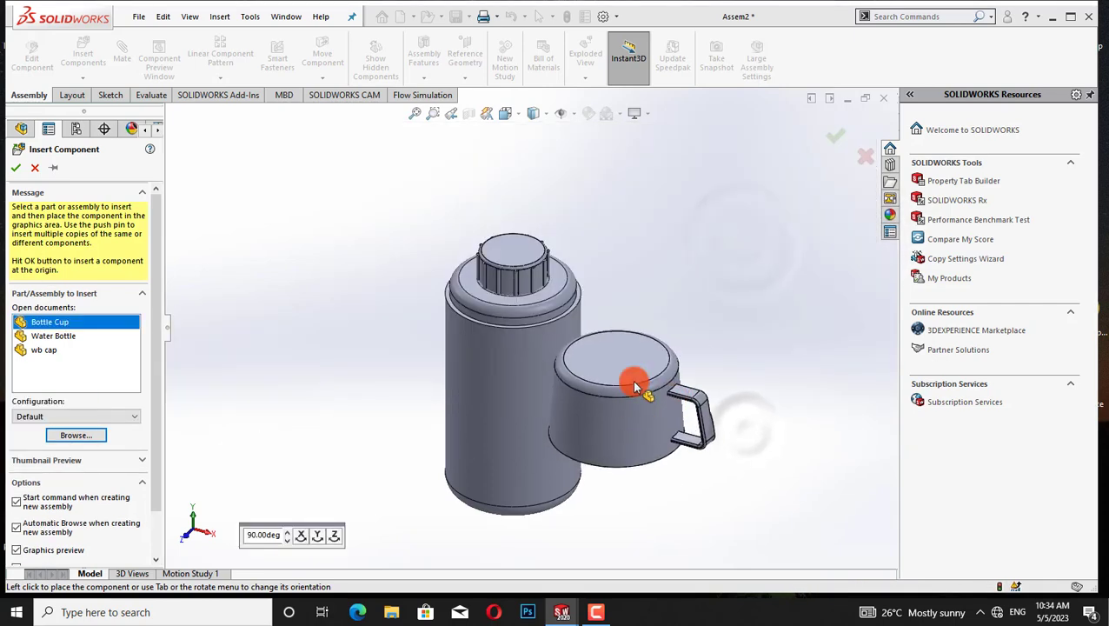
click(324, 219)
Add a concentric mate between the cup's open rim edge and the circular edge on the bottle's shoulder
click(724, 222)
key(Up)
key(Up)
key(Up)
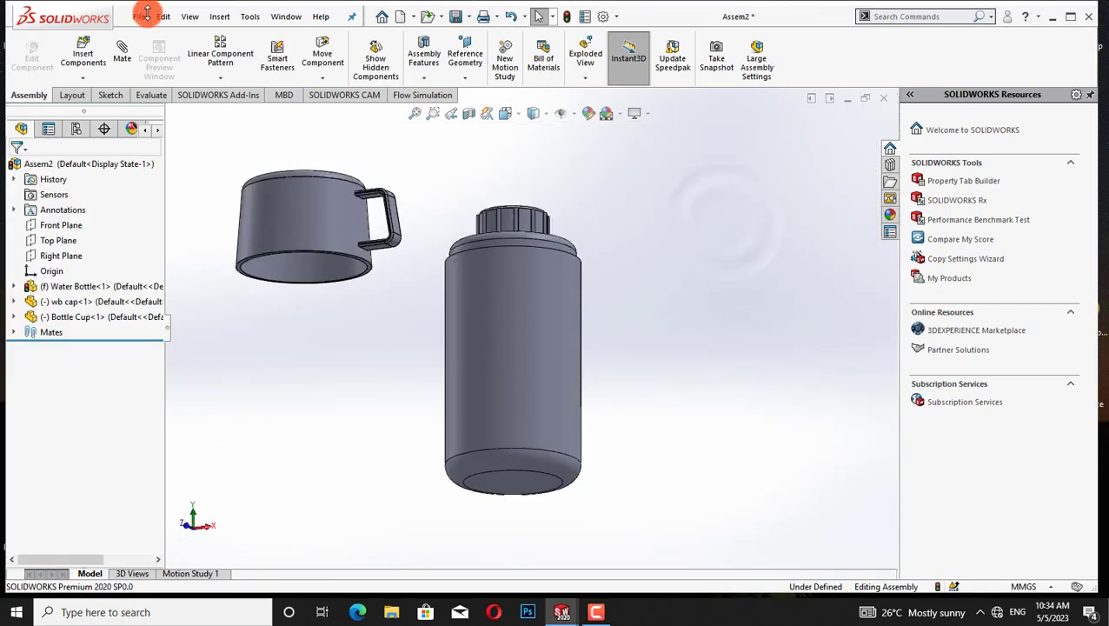
click(122, 57)
click(295, 279)
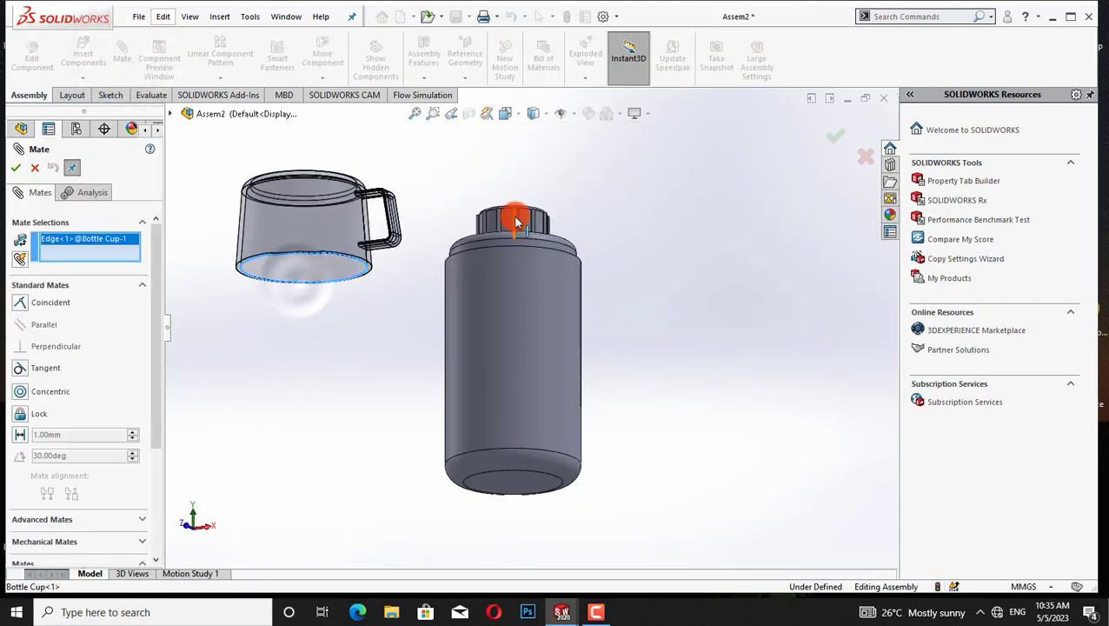
click(561, 253)
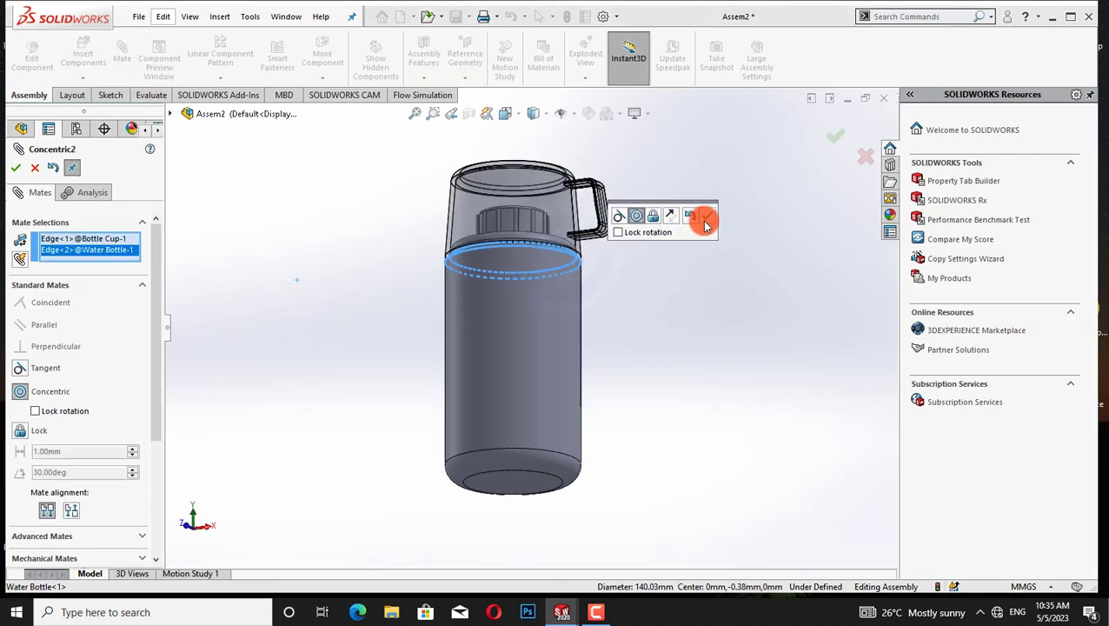
click(705, 221)
Mate the cup's open rim edge to the outer upper edge of the bottle body so the cup sits flush
click(98, 262)
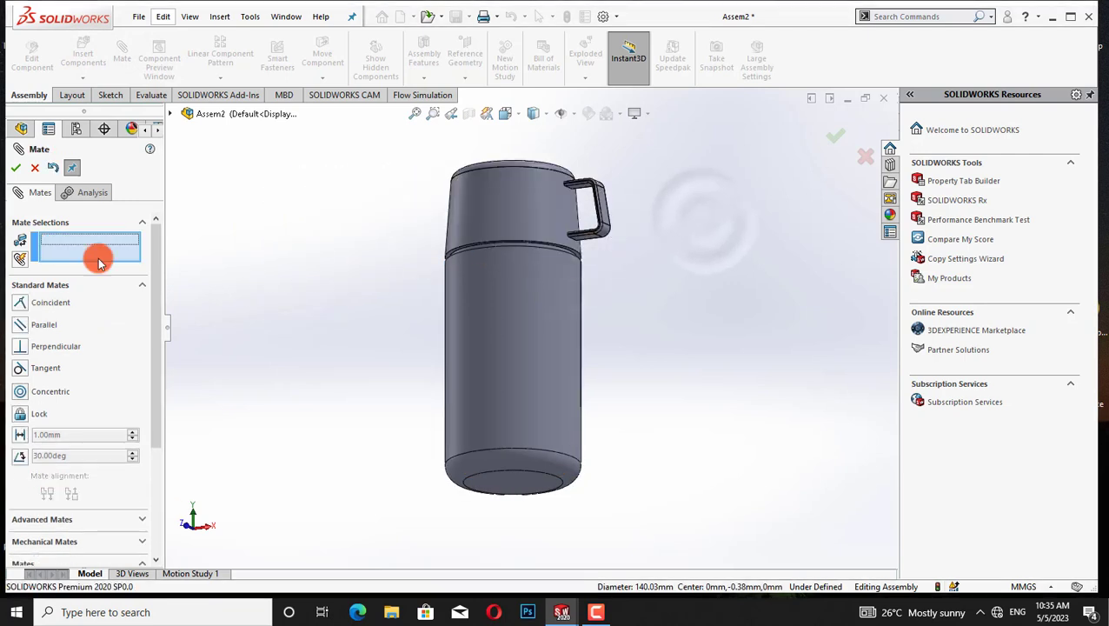
click(458, 255)
middle_drag(649, 324, 558, 310)
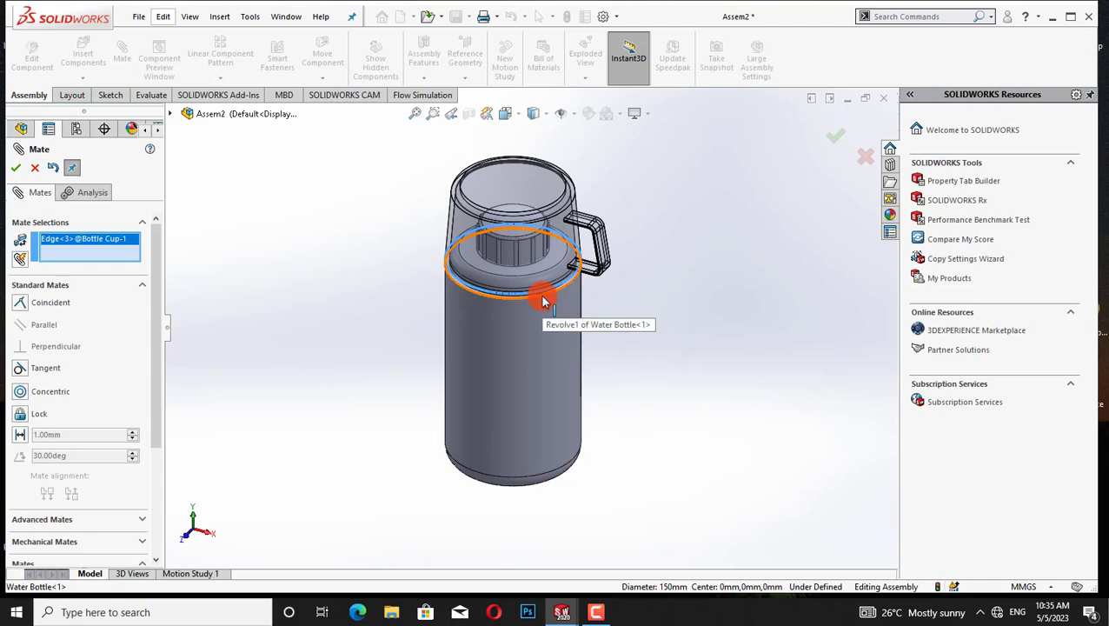
click(544, 301)
click(666, 288)
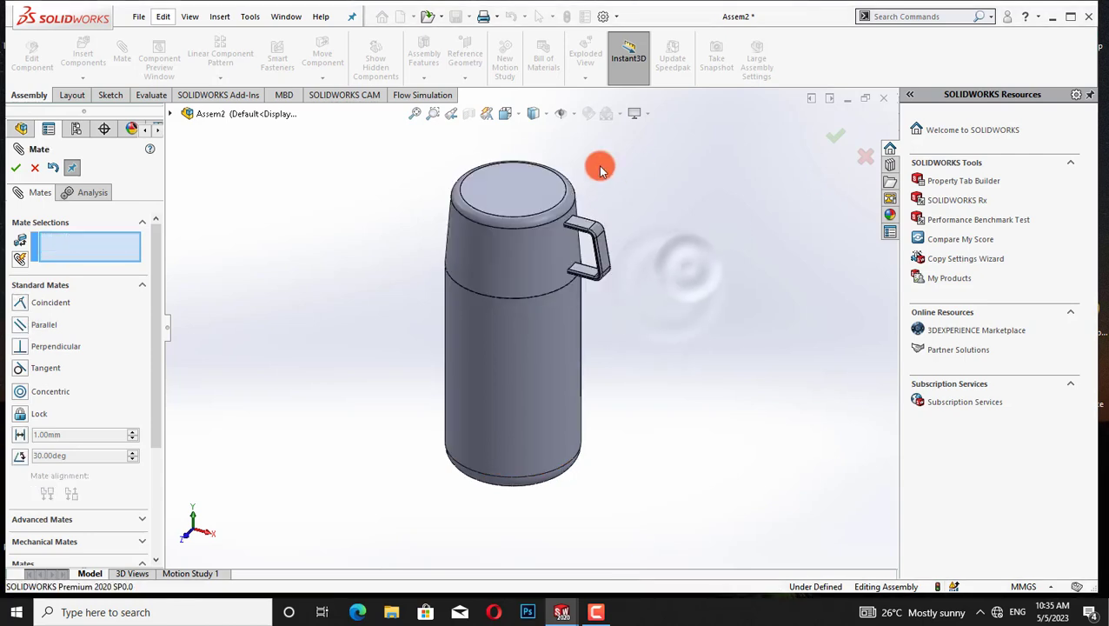
click(16, 168)
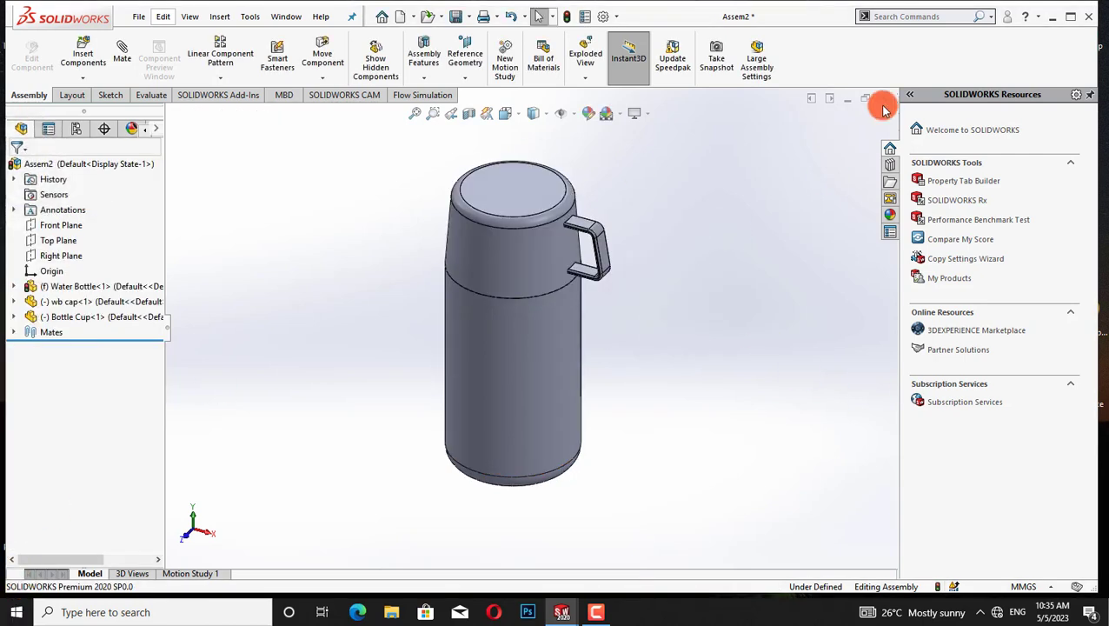
Apply the clear glass appearance to the whole cup, including its handle
click(892, 219)
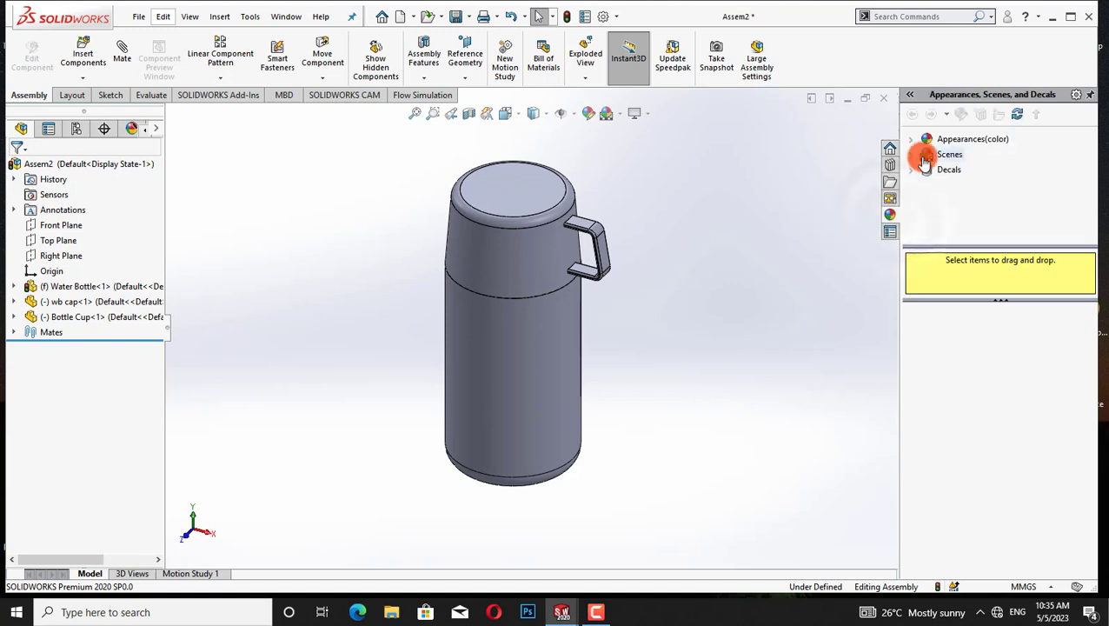
click(927, 140)
click(962, 215)
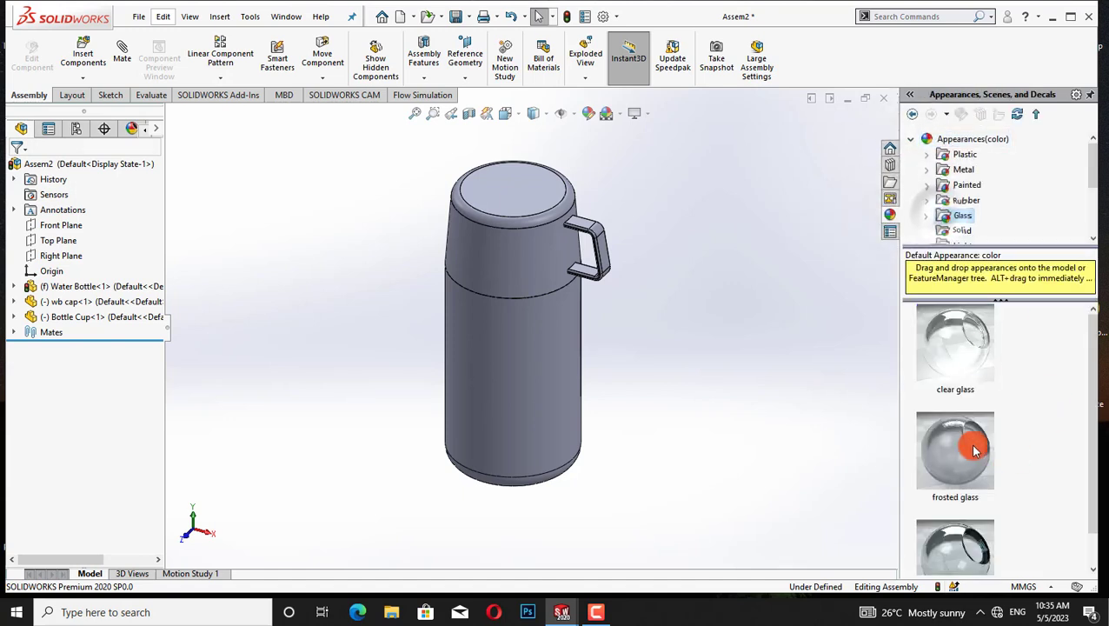
drag(955, 344, 546, 268)
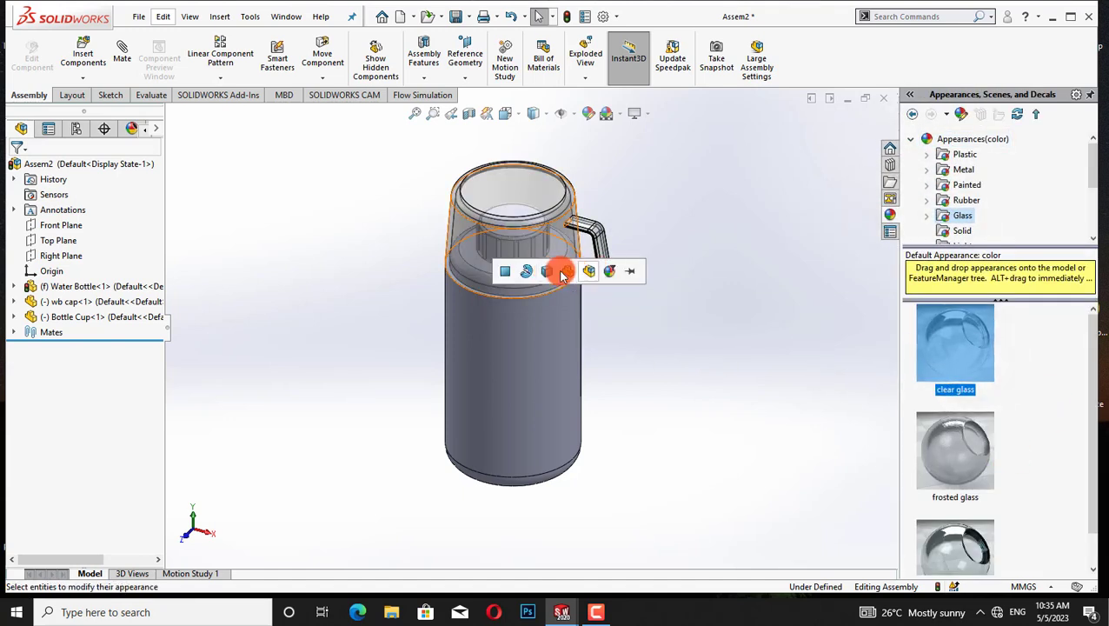
click(548, 272)
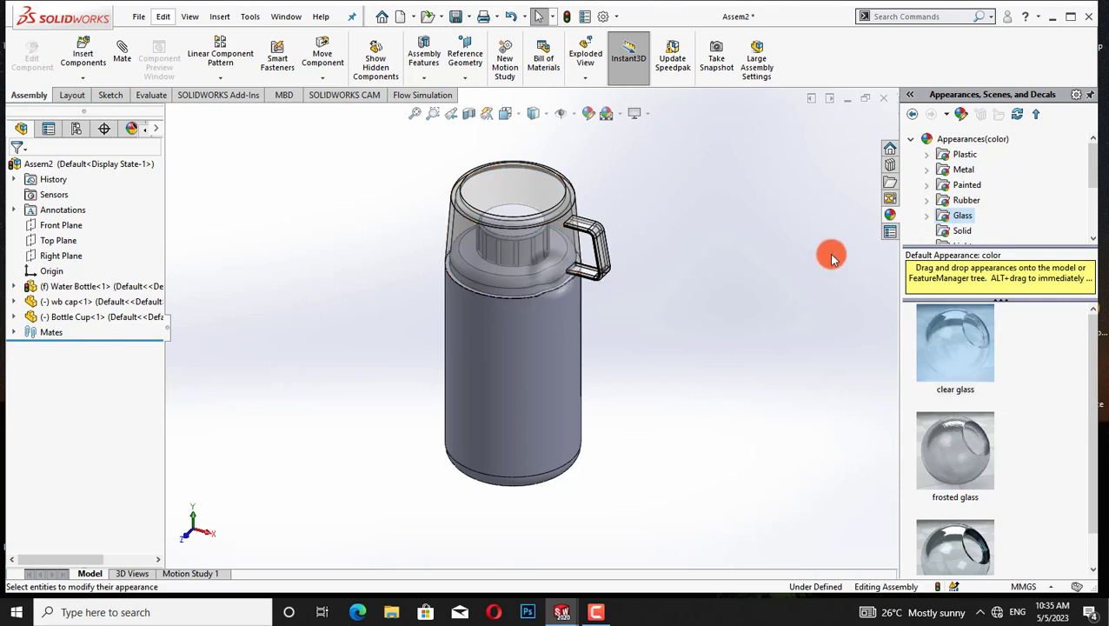
Apply the candy apple red painted appearance to the whole Water Bottle part
click(927, 169)
click(972, 154)
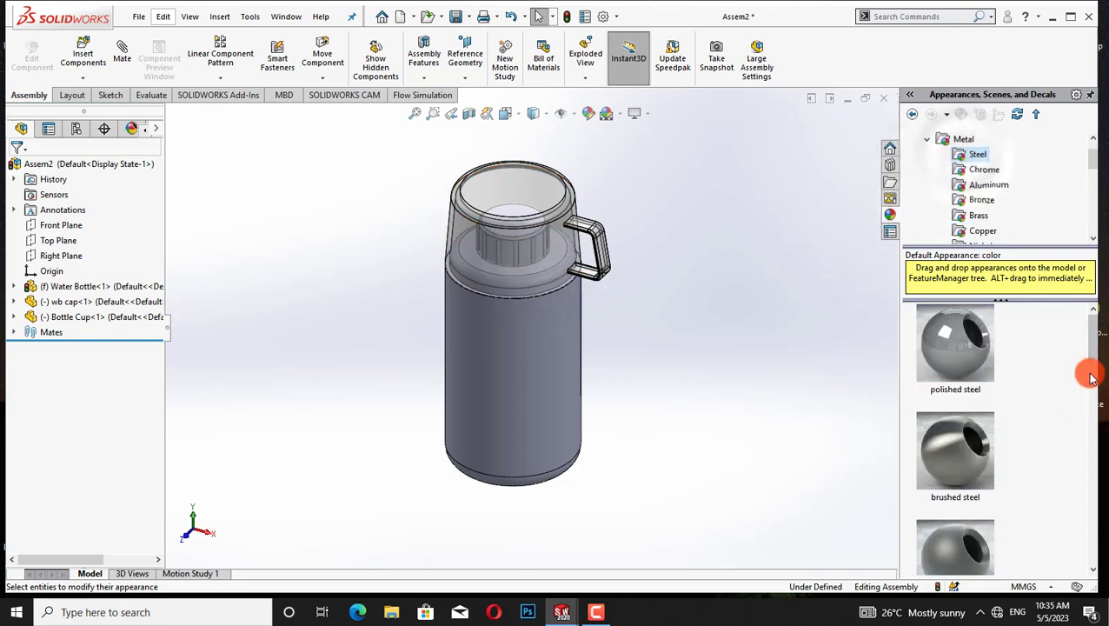
mouse_move(1093, 348)
mouse_down()
mouse_move(1102, 484)
mouse_move(1083, 332)
mouse_up()
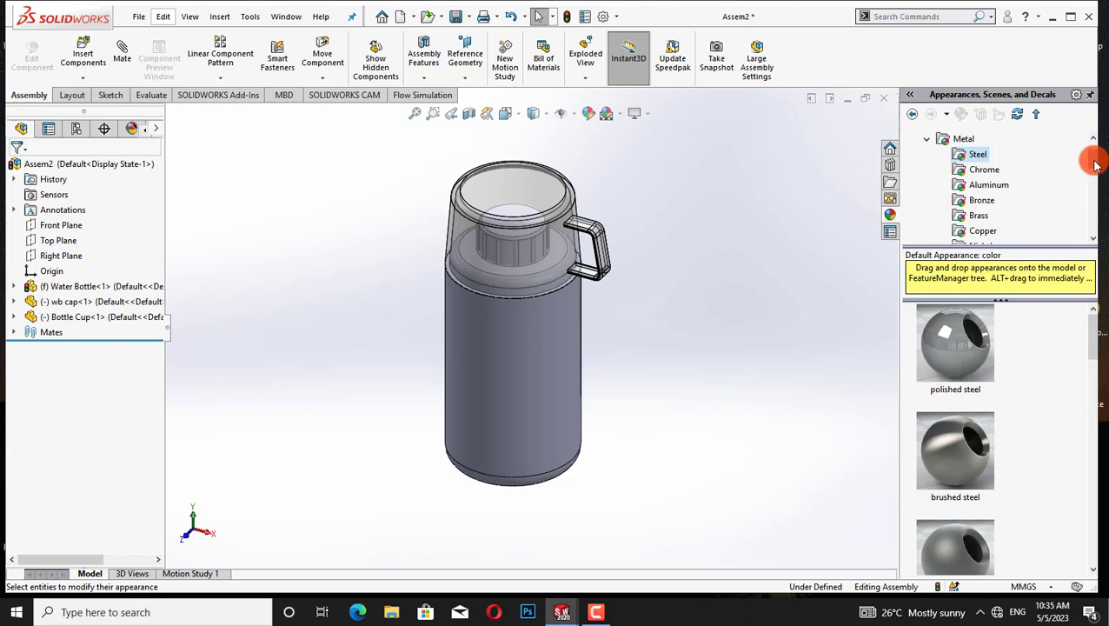
drag(1096, 165, 1095, 202)
click(959, 185)
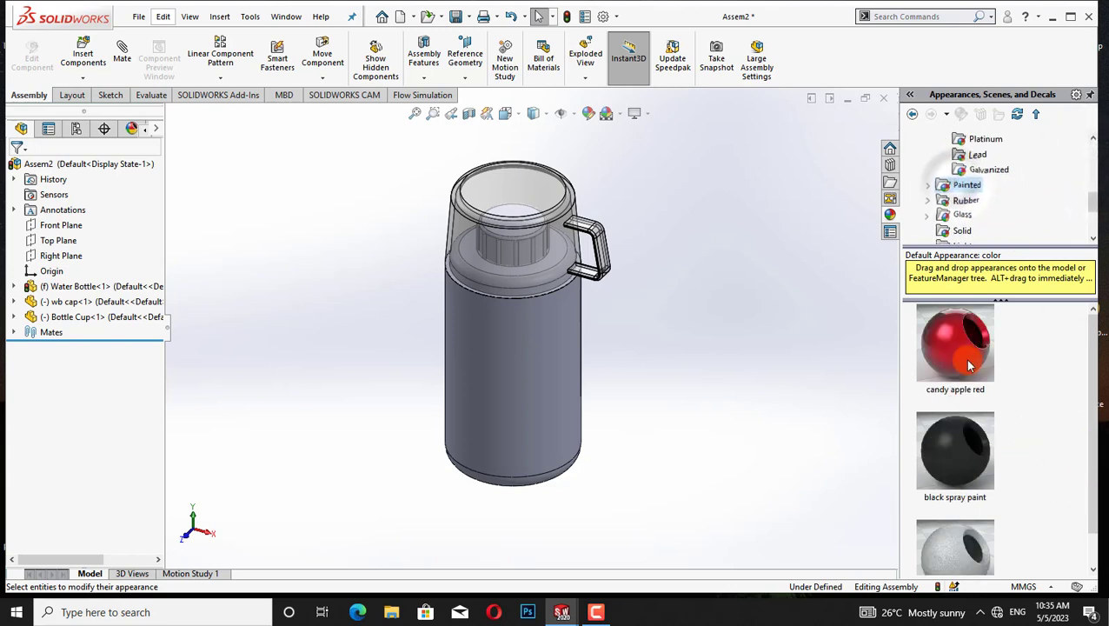
drag(956, 344, 574, 402)
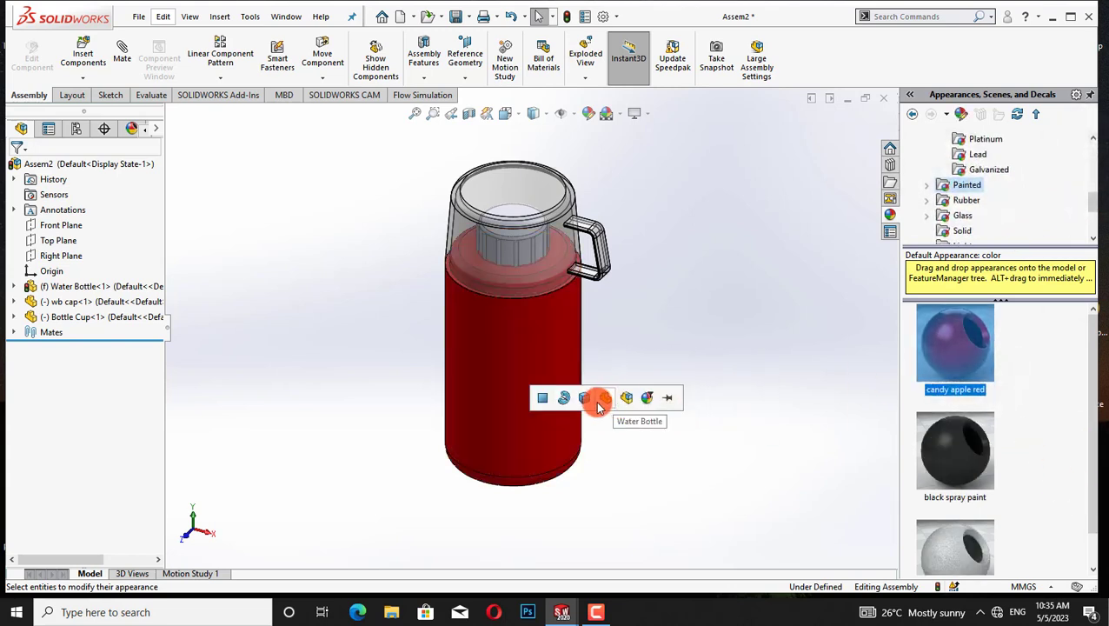
click(597, 402)
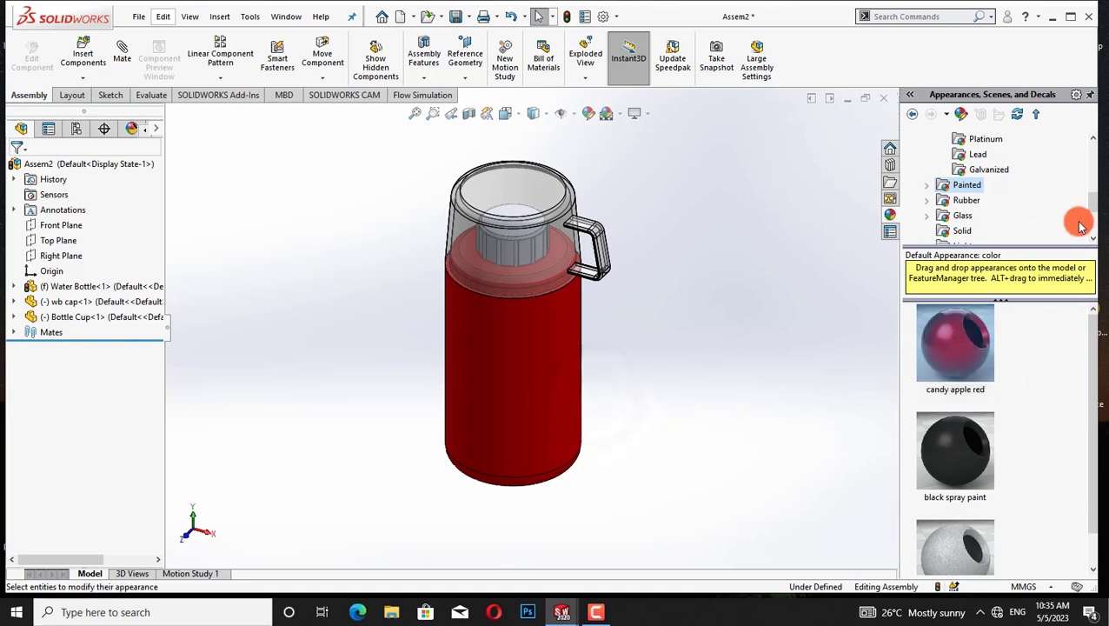
Browse the painted and plastic appearances for a finish for the cap
click(1094, 372)
click(967, 186)
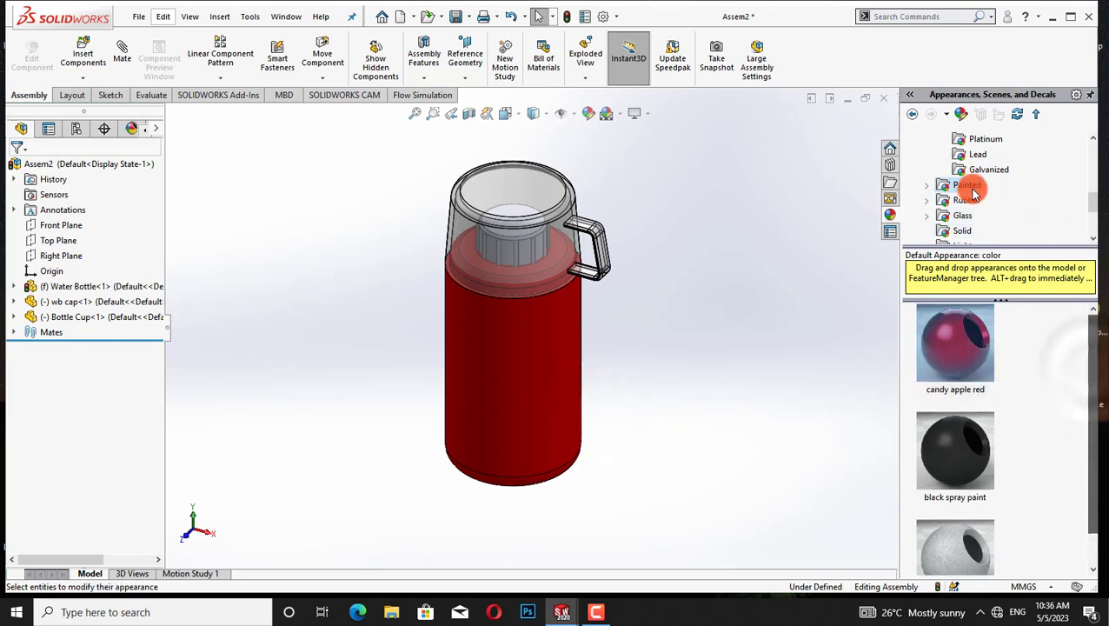
click(1093, 219)
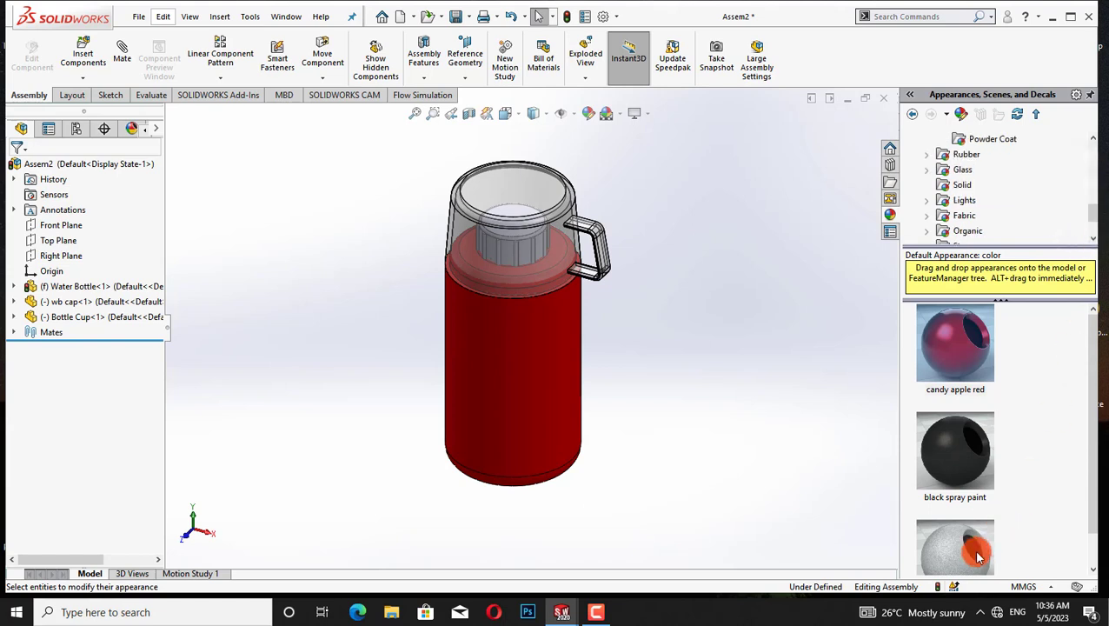
drag(1095, 366, 1074, 277)
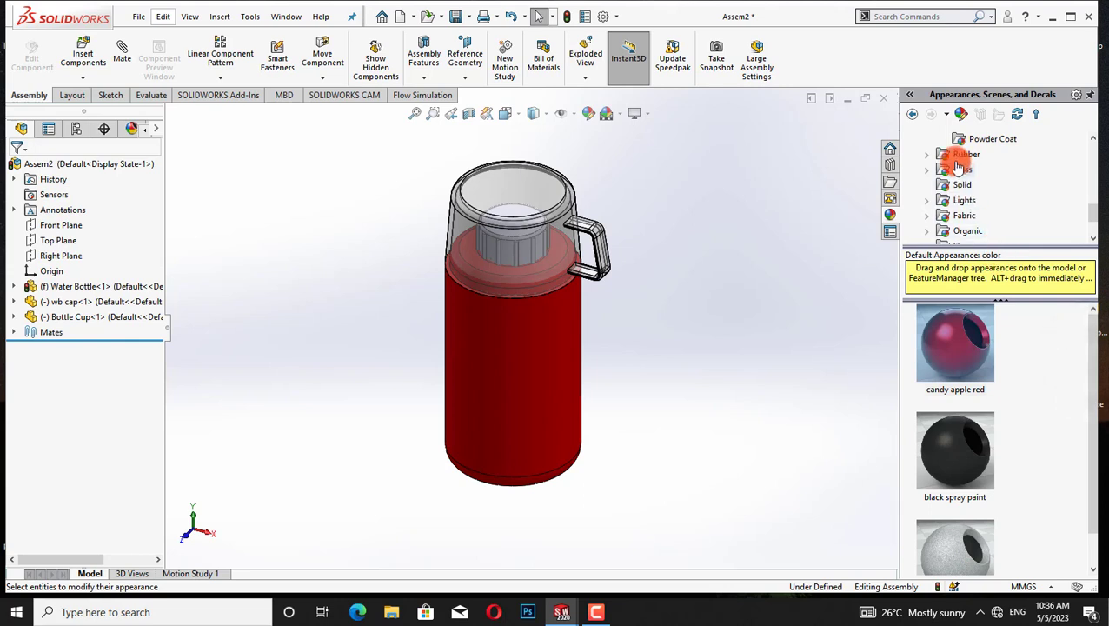
scroll(1092, 202, up, 5)
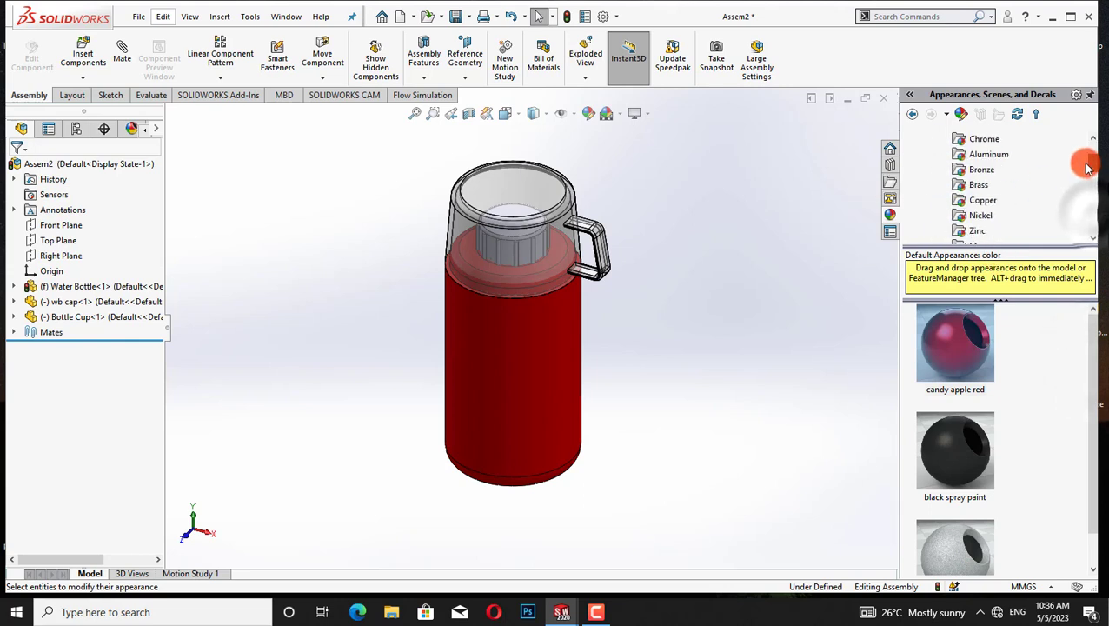
click(967, 141)
click(928, 139)
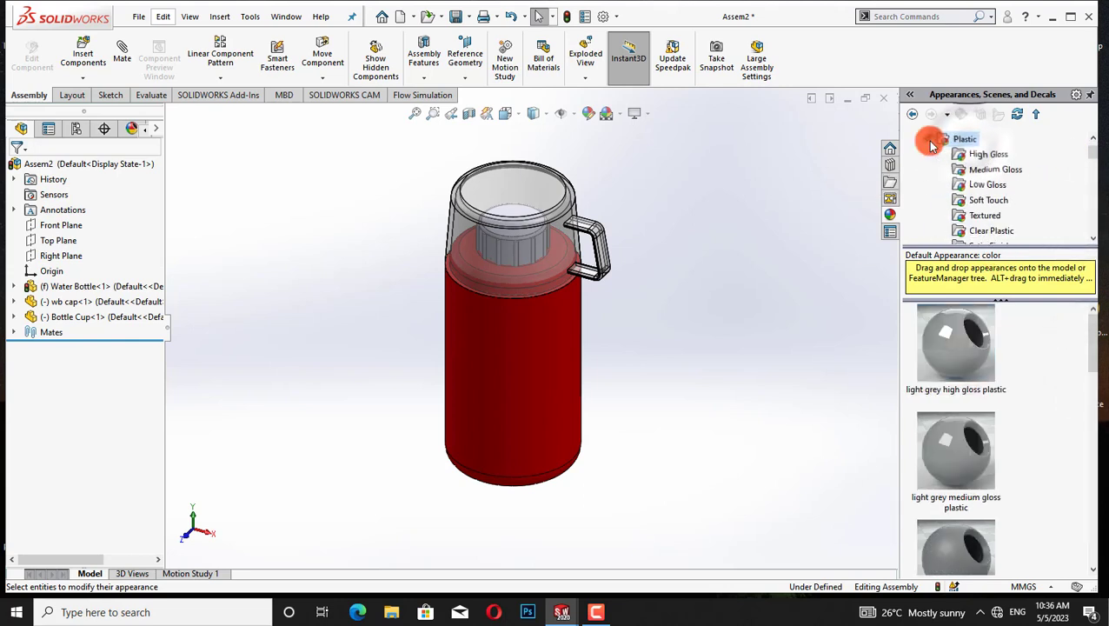
drag(1093, 354, 1106, 509)
Apply the blue dimpled plastic appearance to the wb cap component
drag(967, 493, 87, 297)
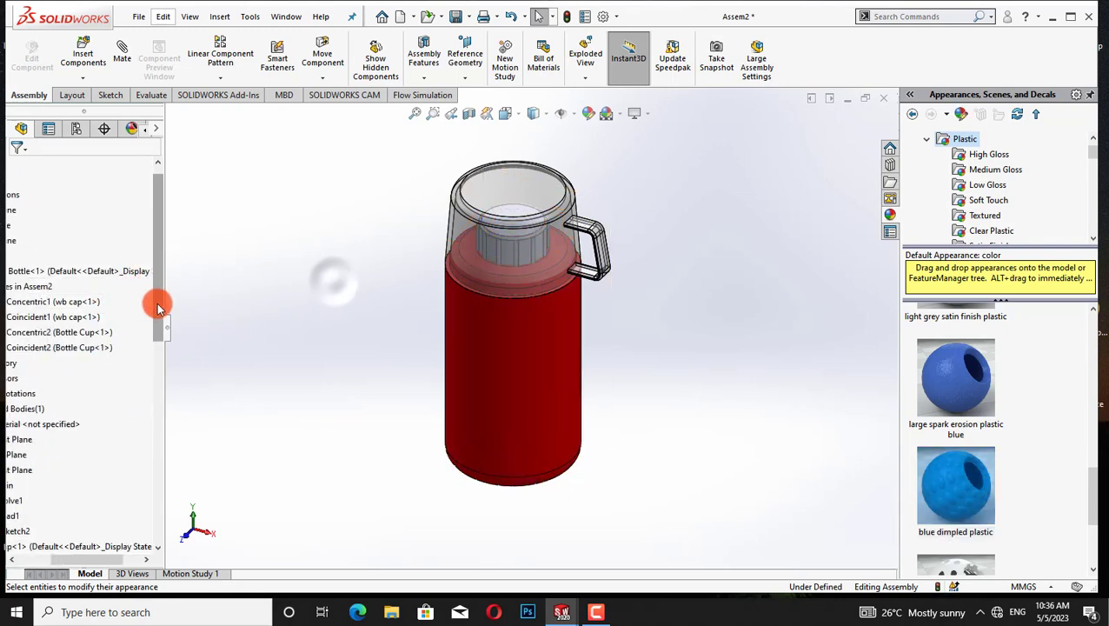
drag(155, 302, 137, 512)
drag(102, 562, 12, 559)
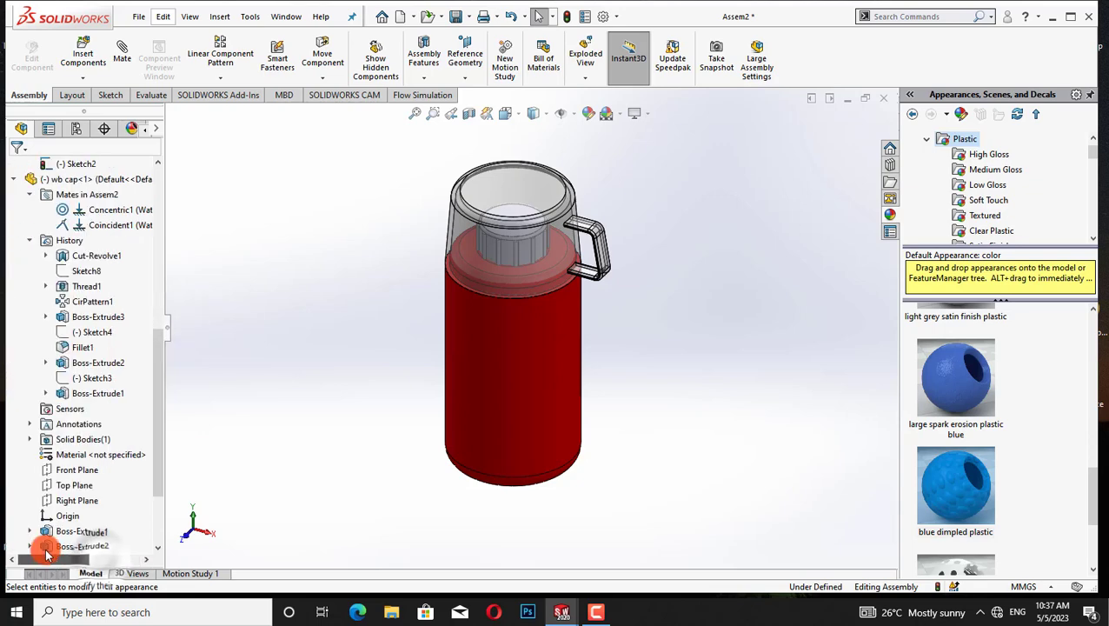
scroll(147, 487, down, 3)
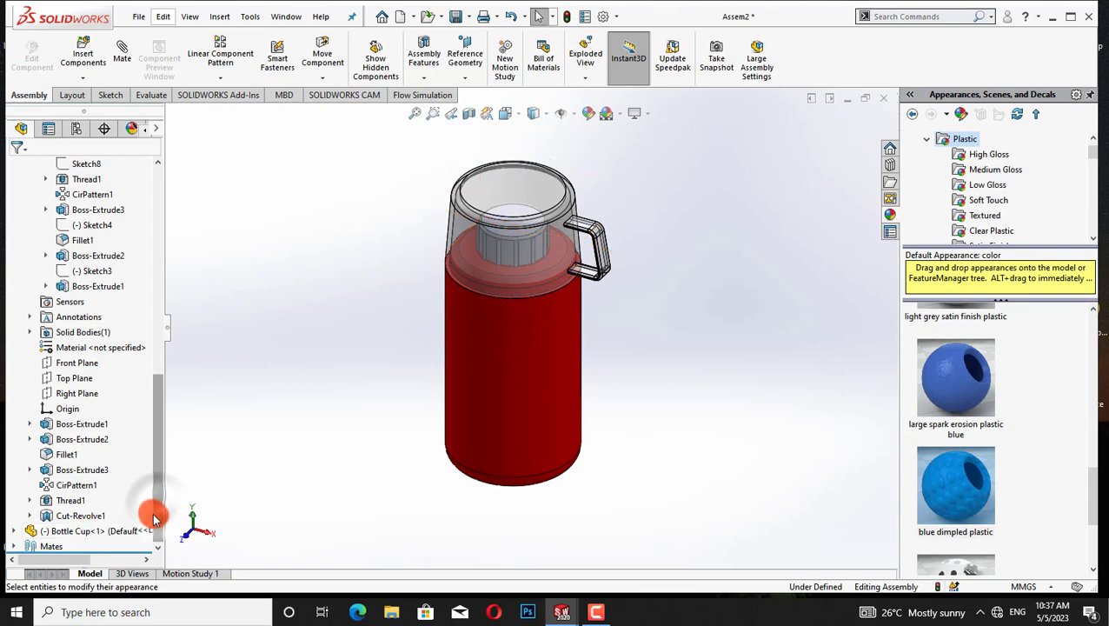
scroll(149, 504, up, 6)
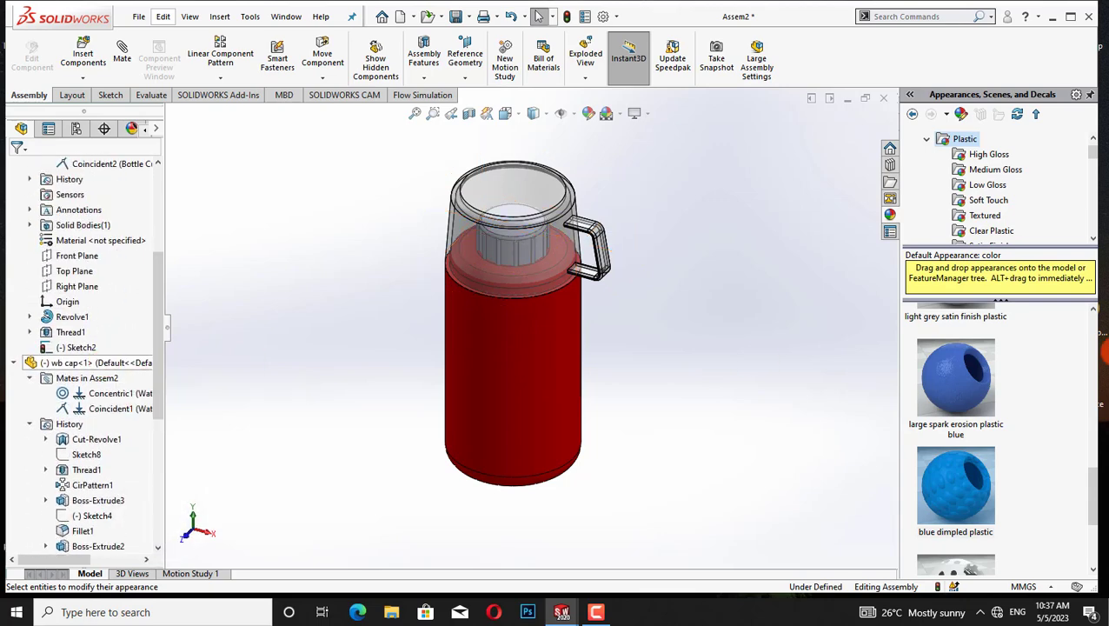
drag(972, 449, 105, 358)
click(782, 174)
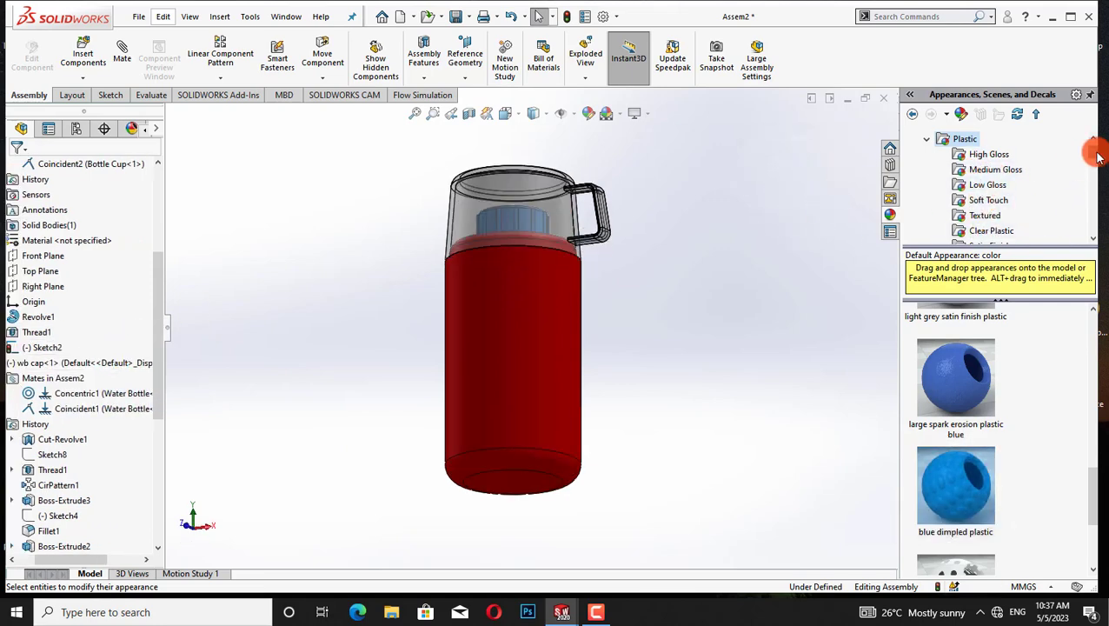
Apply the brushed steel appearance to only the curved face around the bottle's base
drag(1097, 153, 1092, 119)
click(911, 141)
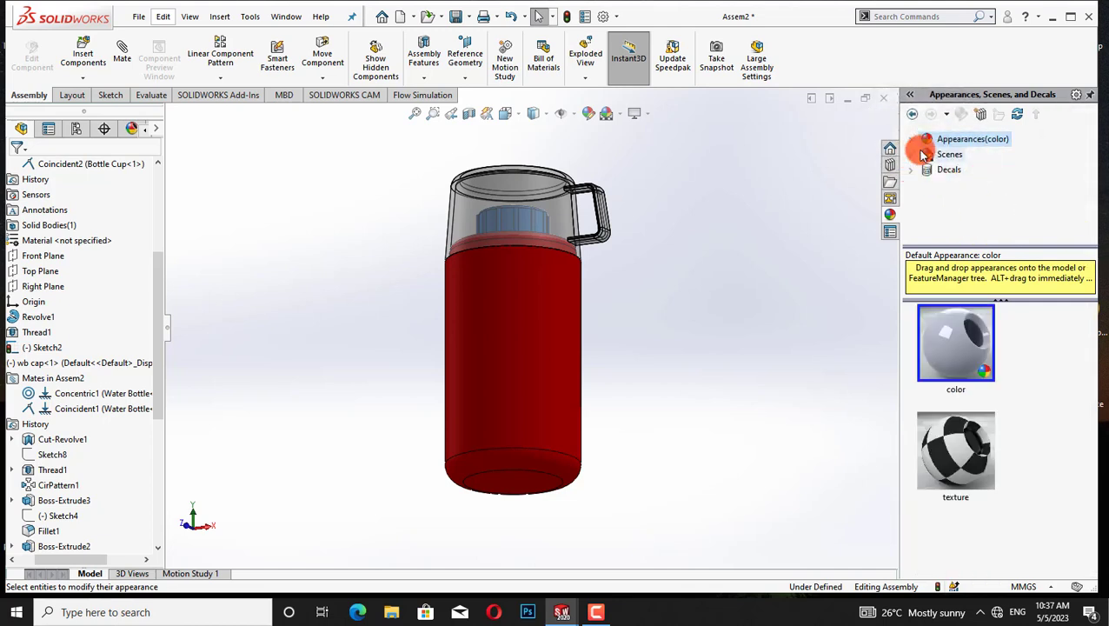
click(912, 140)
drag(1092, 157, 1093, 180)
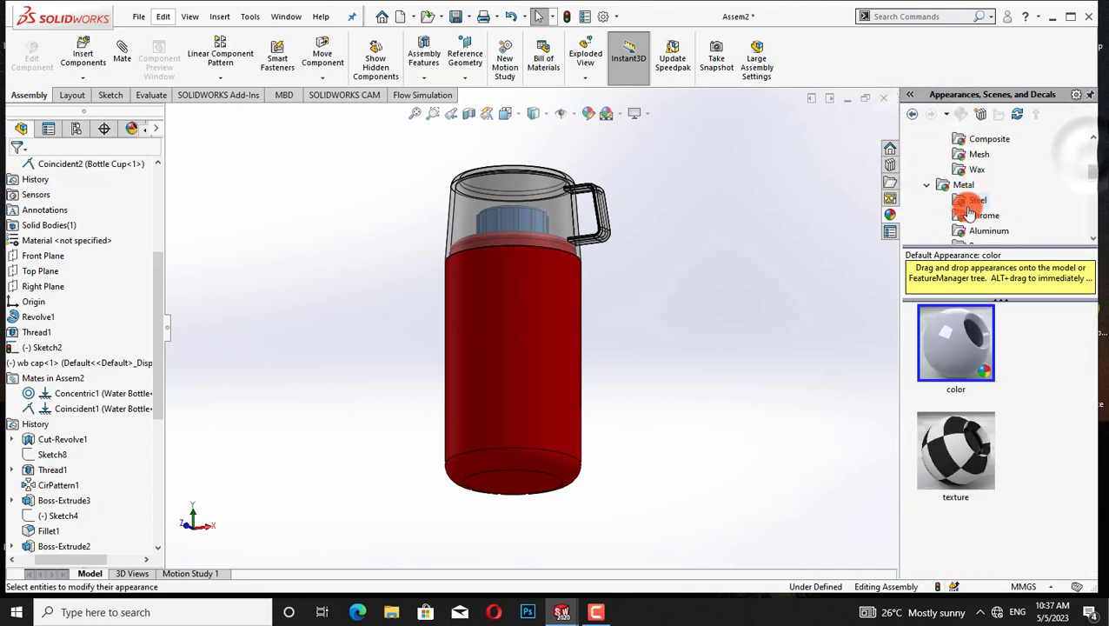
click(973, 203)
mouse_move(933, 470)
mouse_down()
mouse_move(779, 518)
mouse_move(526, 472)
mouse_up()
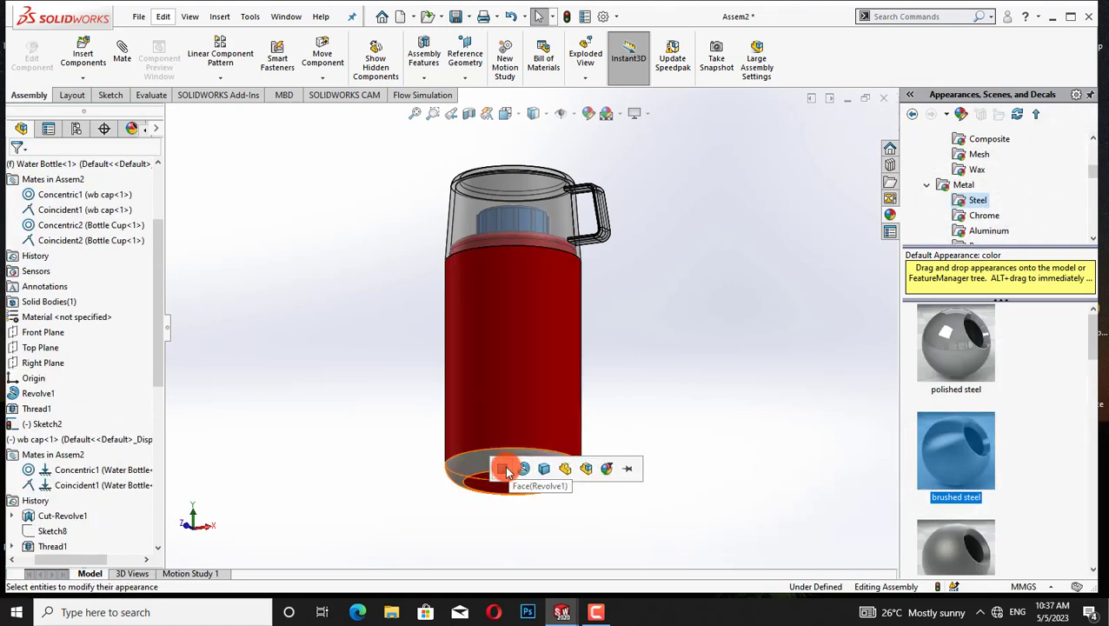
click(522, 471)
click(723, 357)
middle_drag(752, 353, 752, 353)
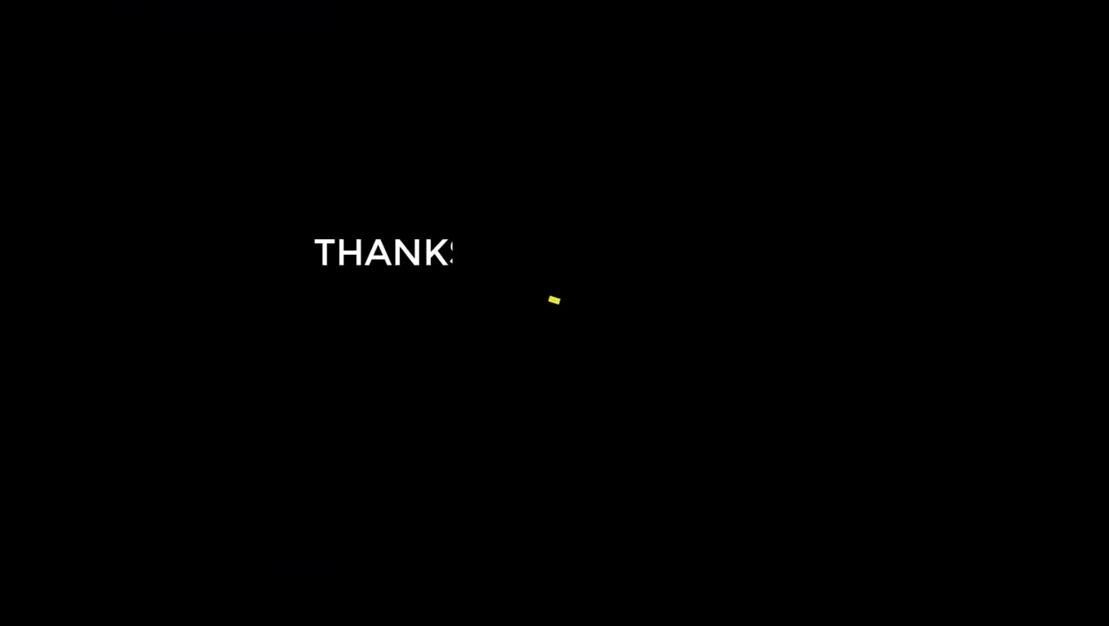